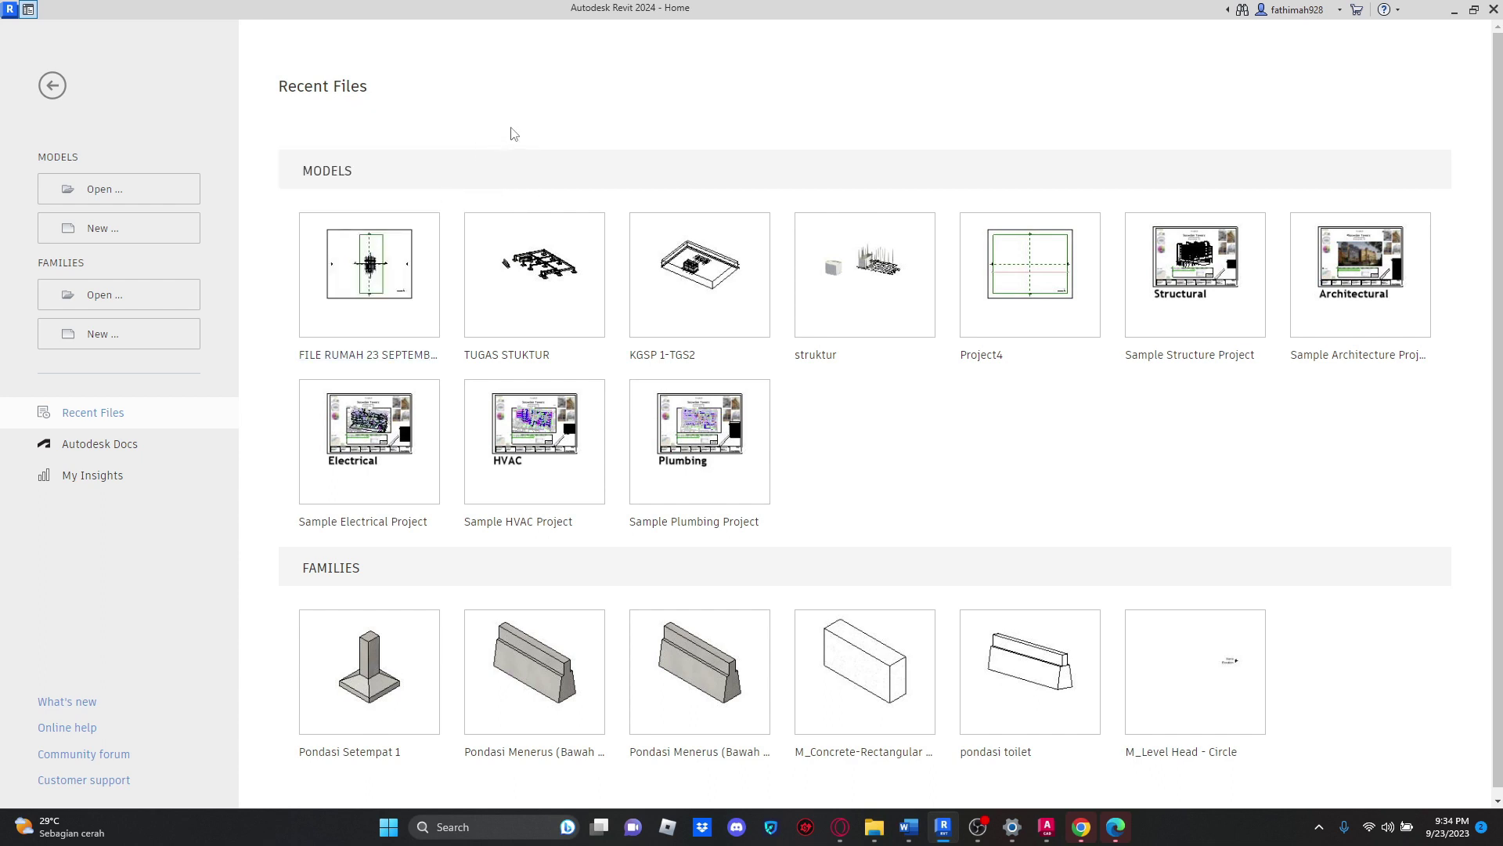
Step: Open the recent house project FILE RUMAH 23 SEPTEMBER 2023 on its Lantai 1 floor plan
click(351, 290)
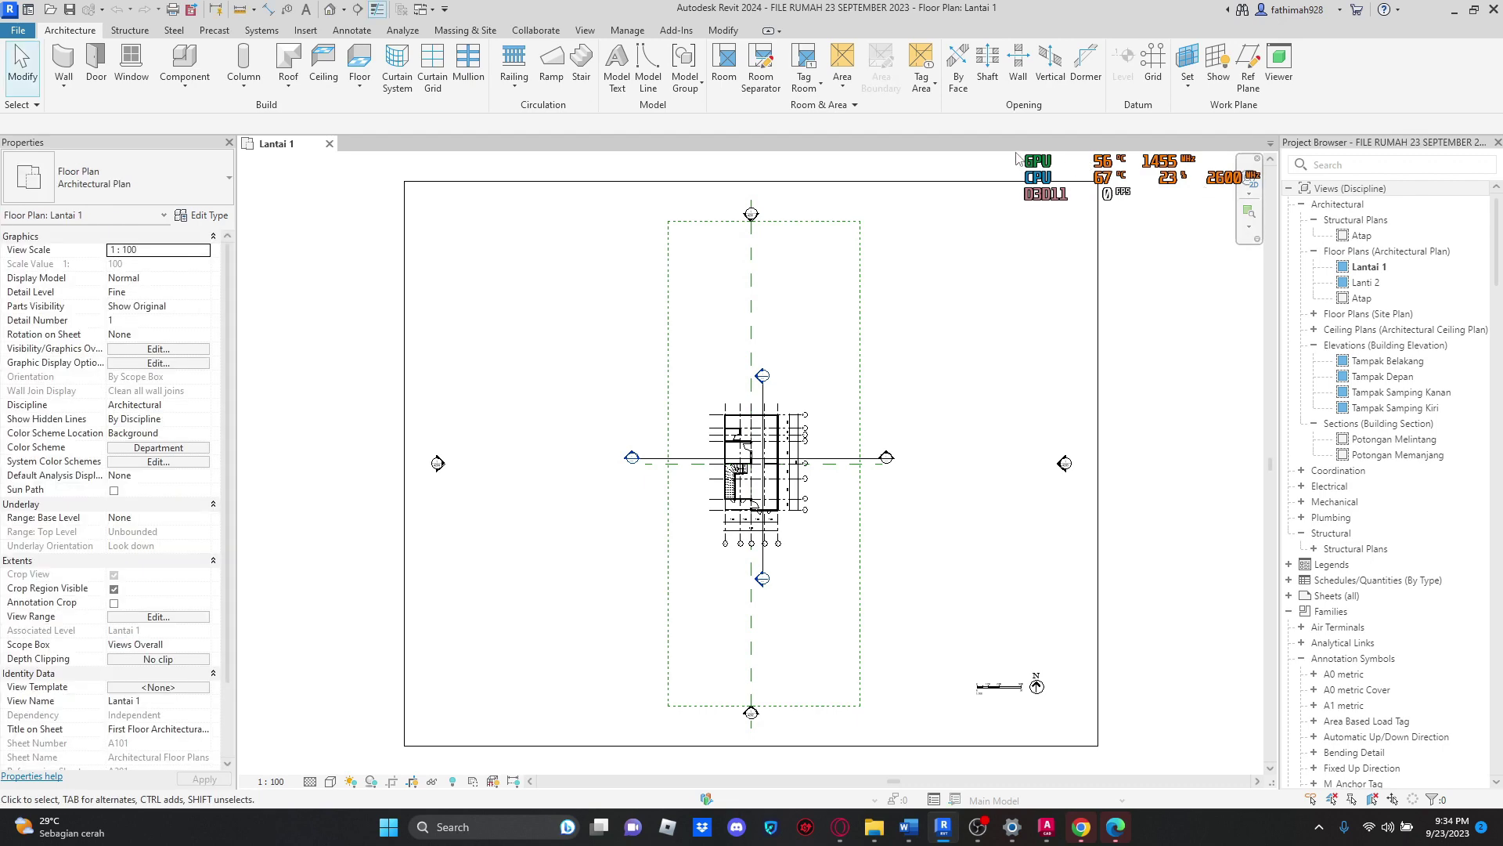
scroll(806, 483, up, 5)
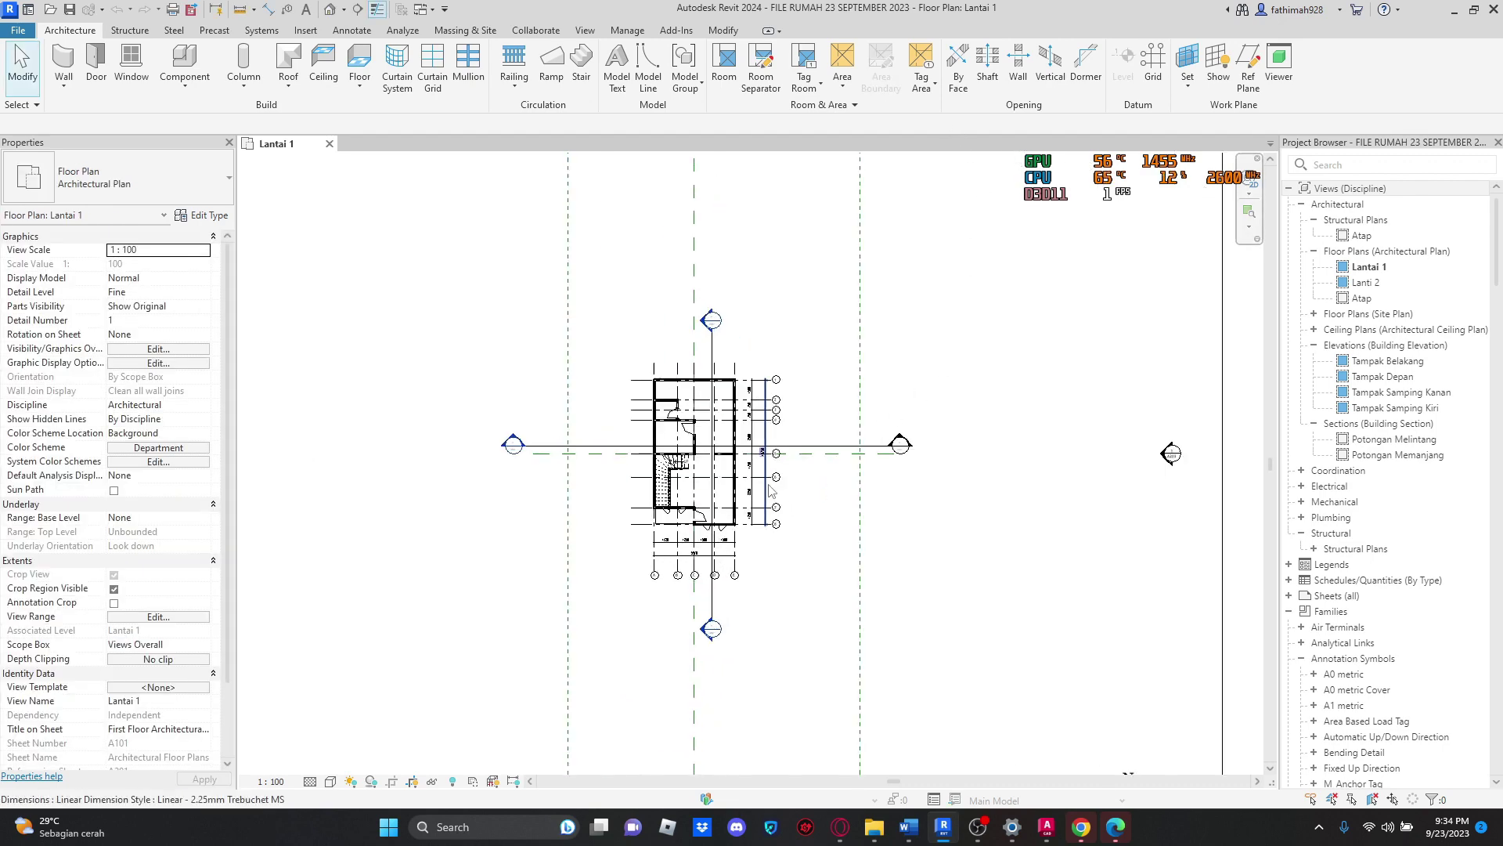
scroll(565, 523, up, 1)
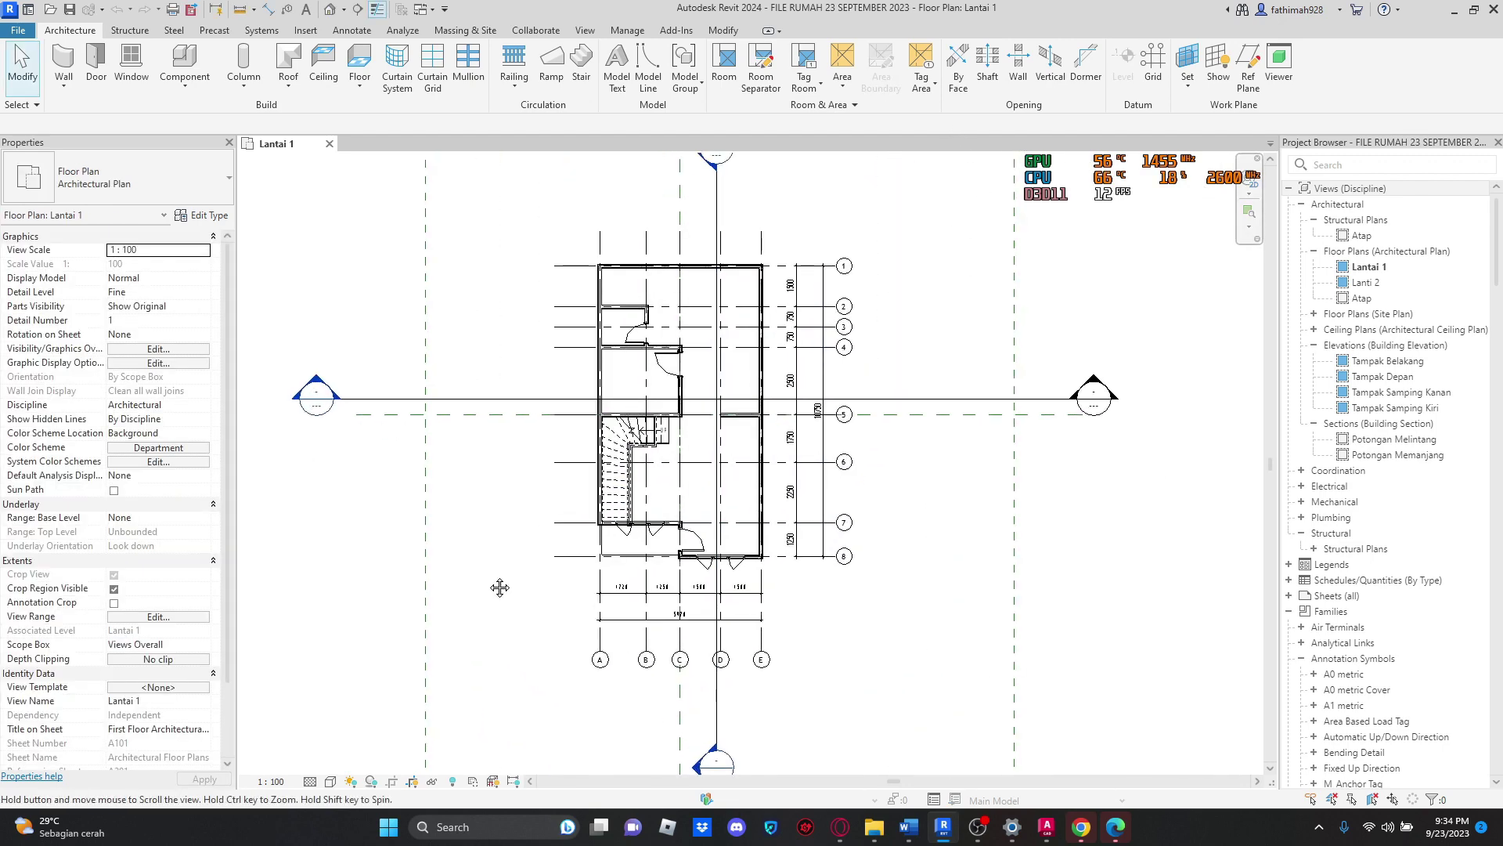
scroll(500, 583, up, 1)
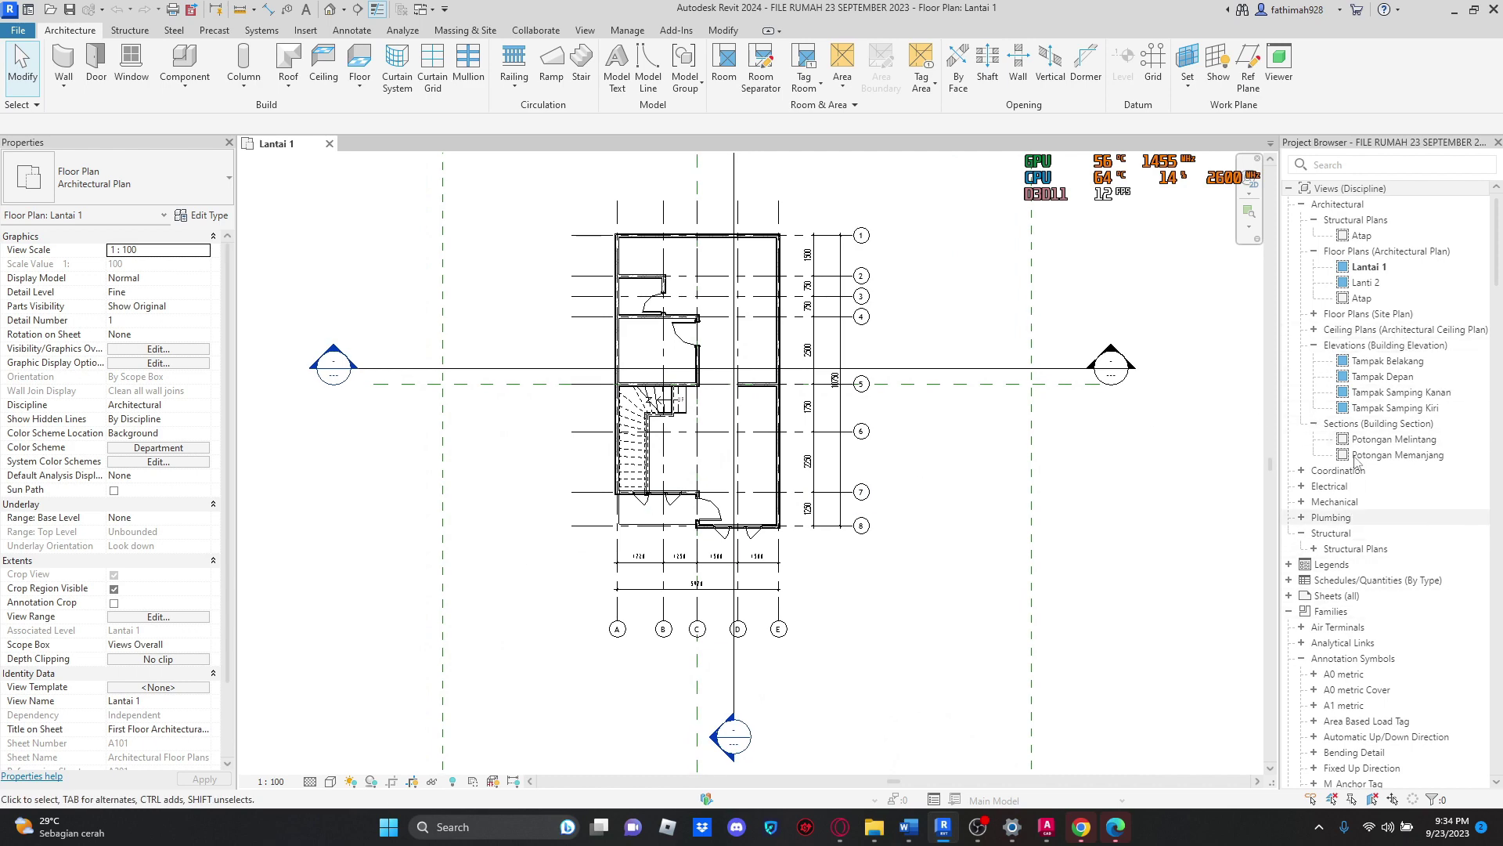
Step: Open the default 3D view and examine the house exterior from the front, including its roof, windows and site
click(329, 9)
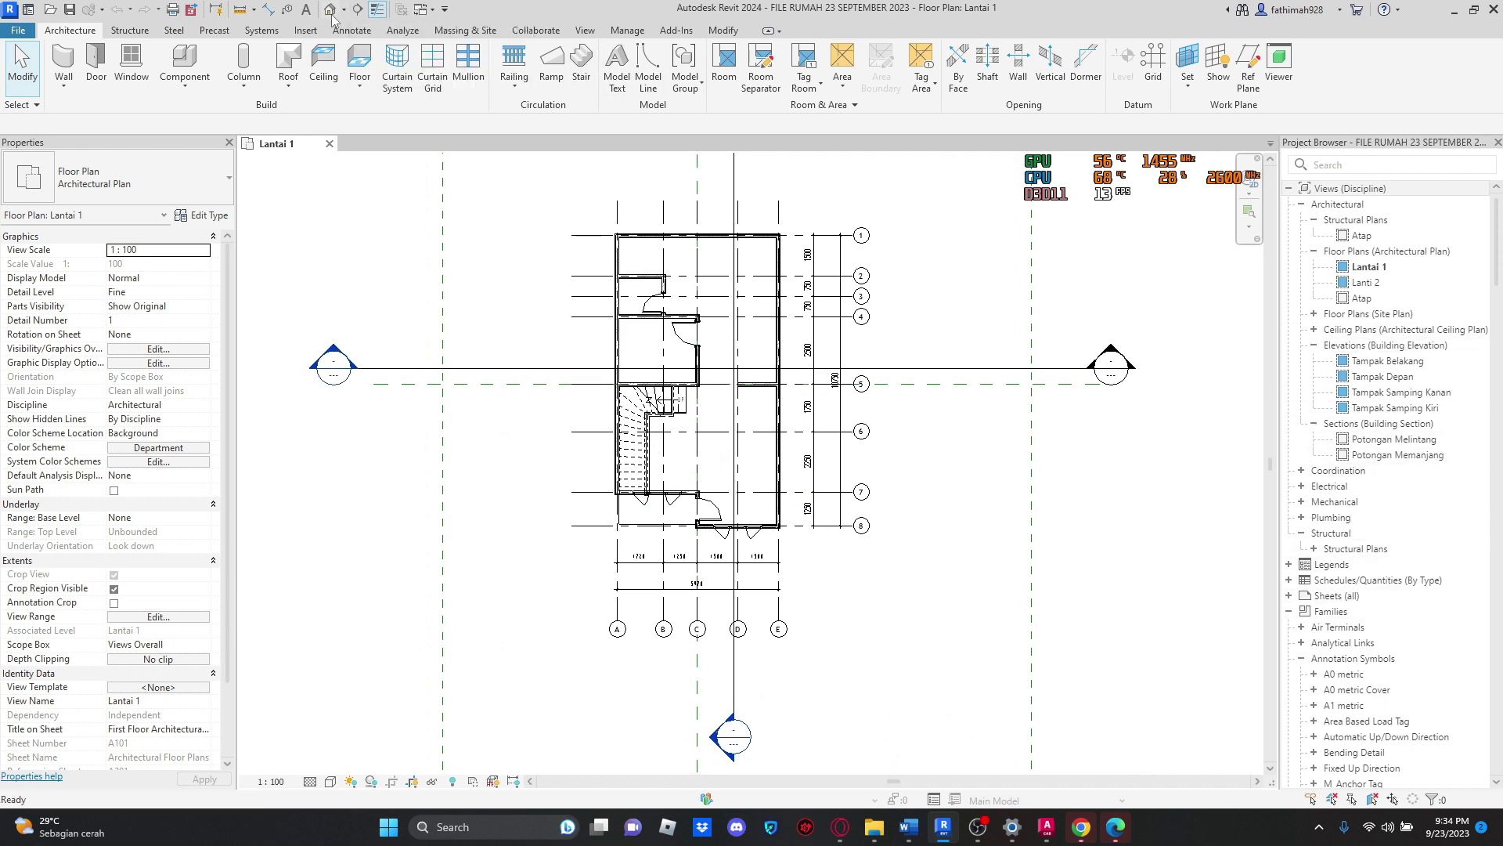
click(795, 353)
scroll(793, 358, up, 2)
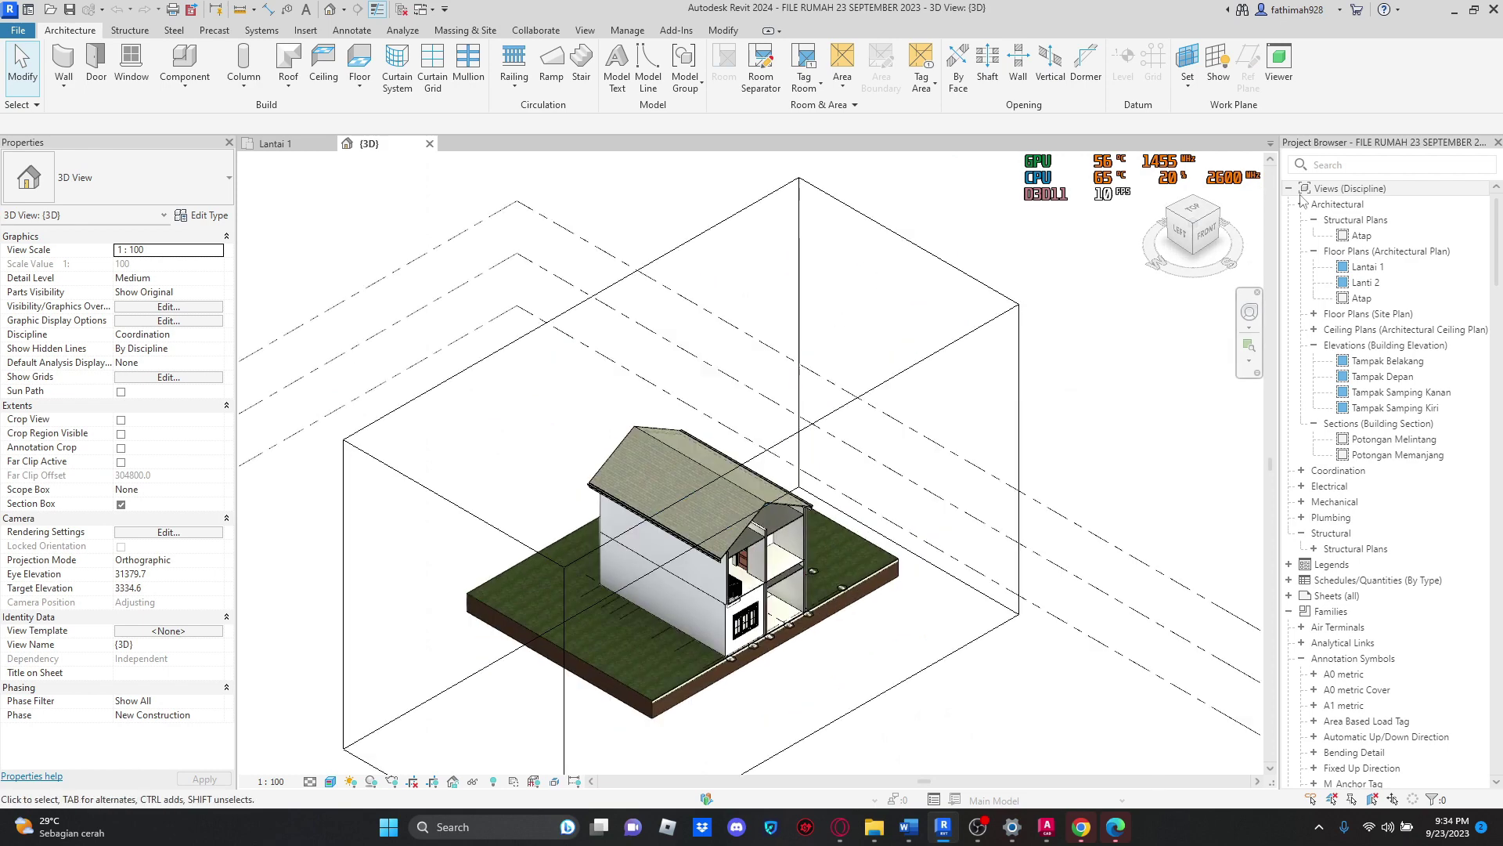
click(875, 397)
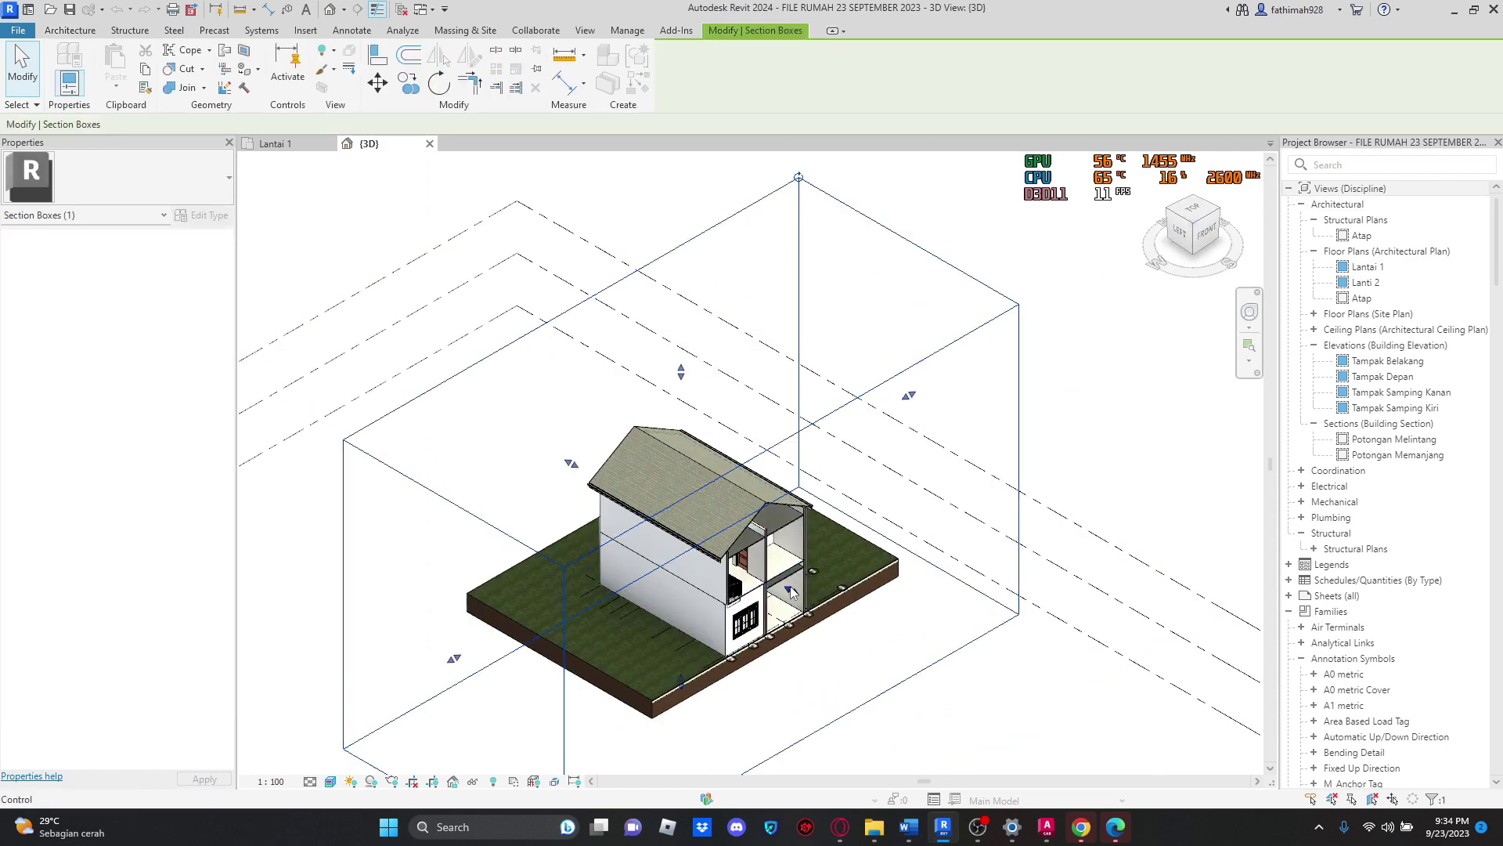
shift+middle_drag(879, 662, 947, 235)
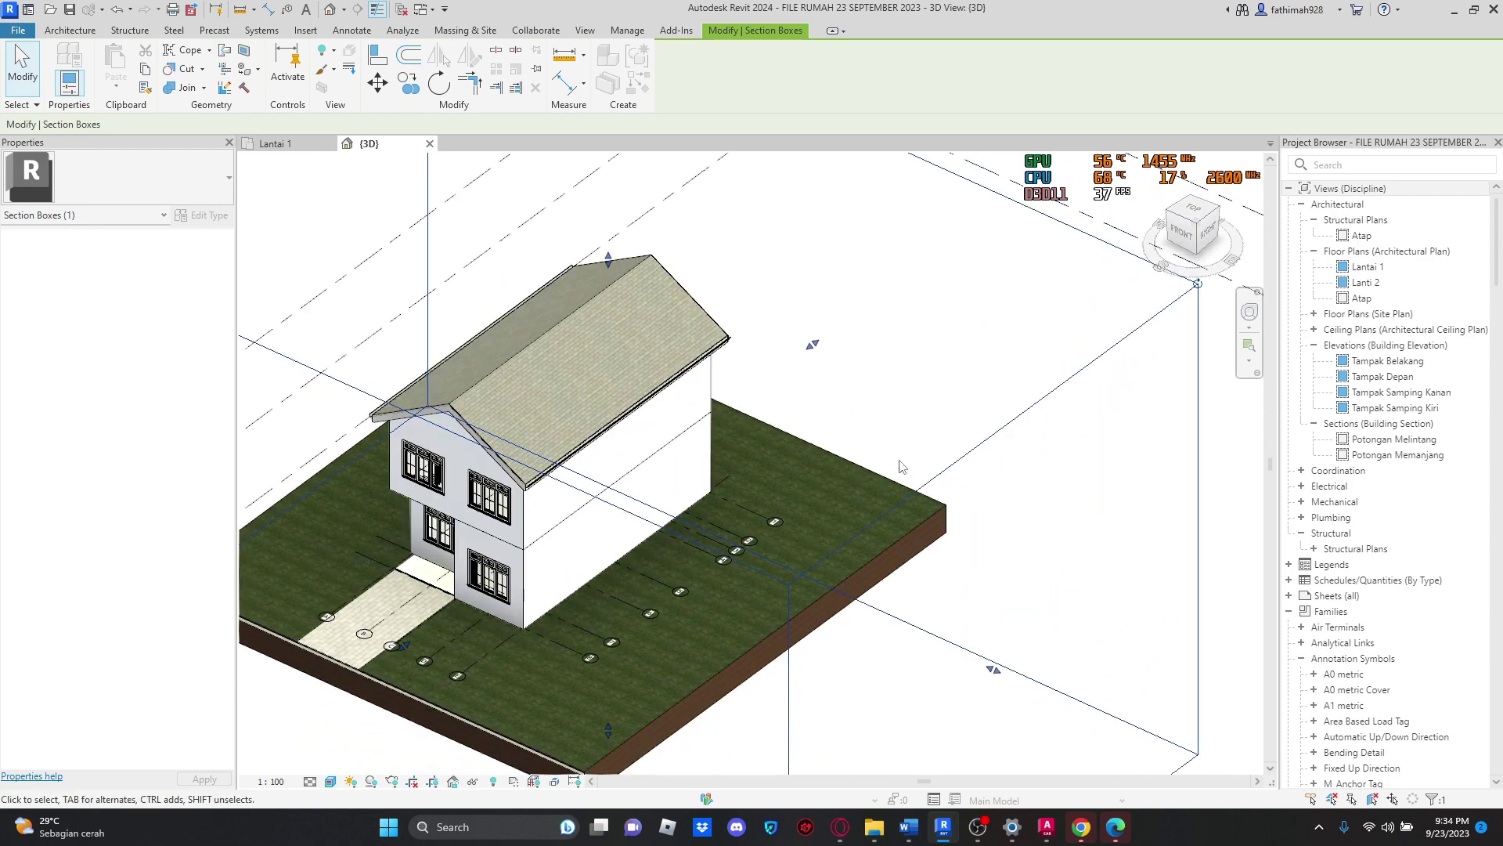
scroll(951, 498, up, 2)
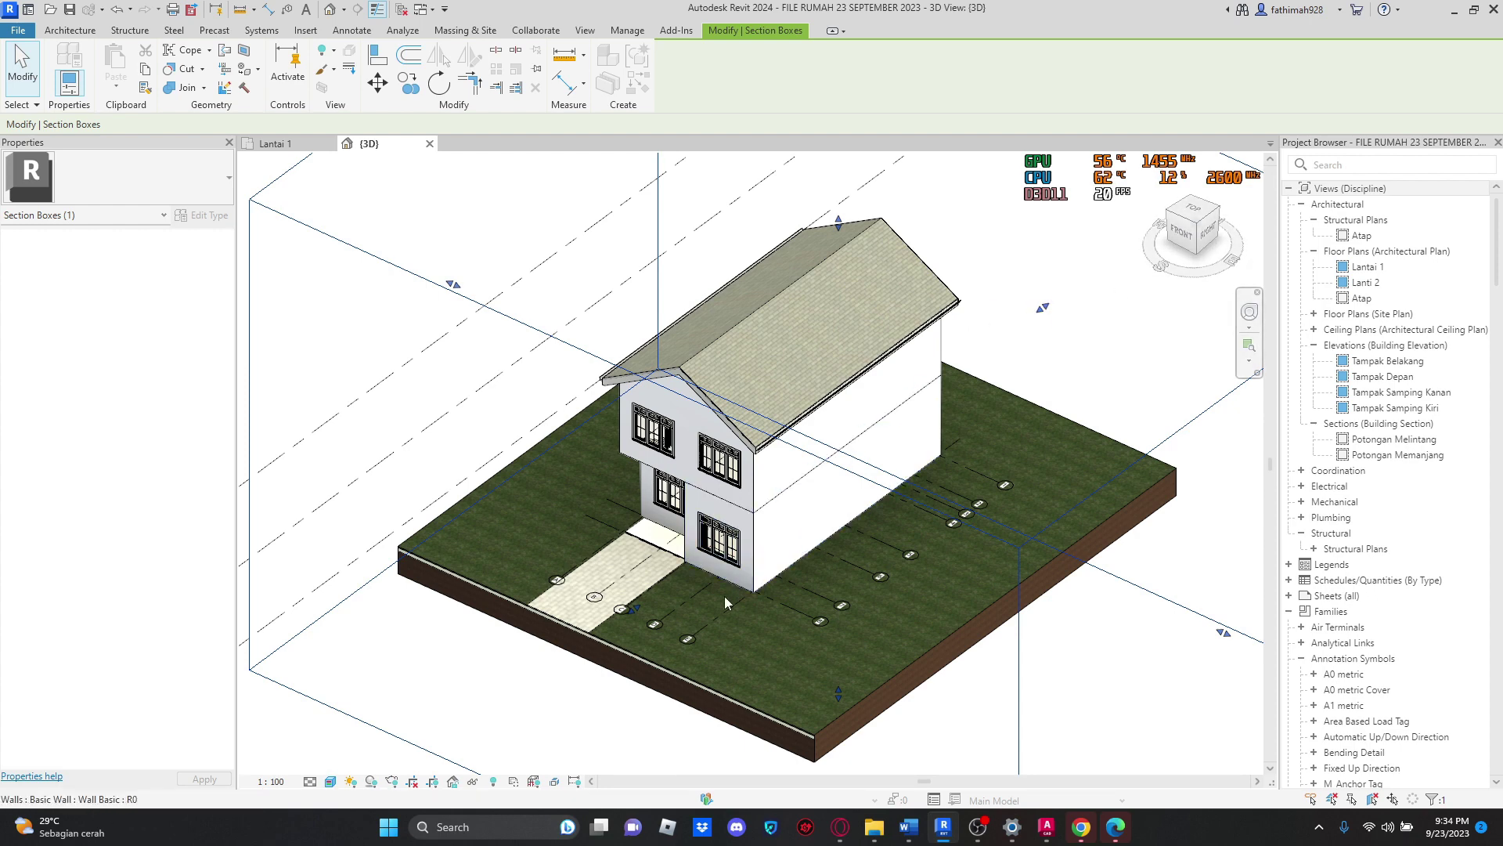
scroll(704, 603, up, 2)
click(1159, 368)
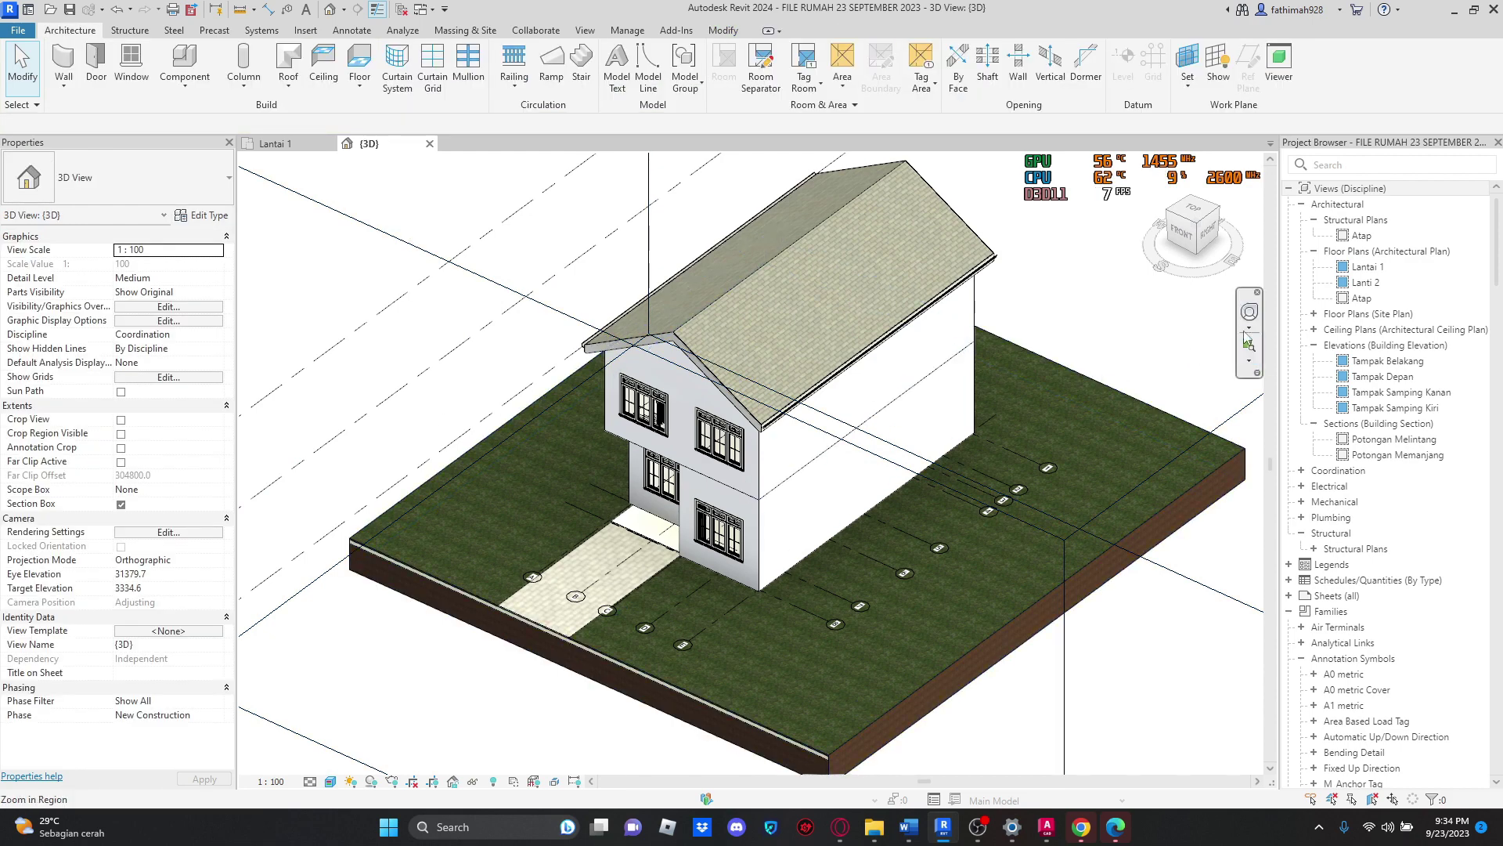
Step: Return to the Lantai 1 floor plan and examine the room layout, grids and dimension strings
double_click(1366, 267)
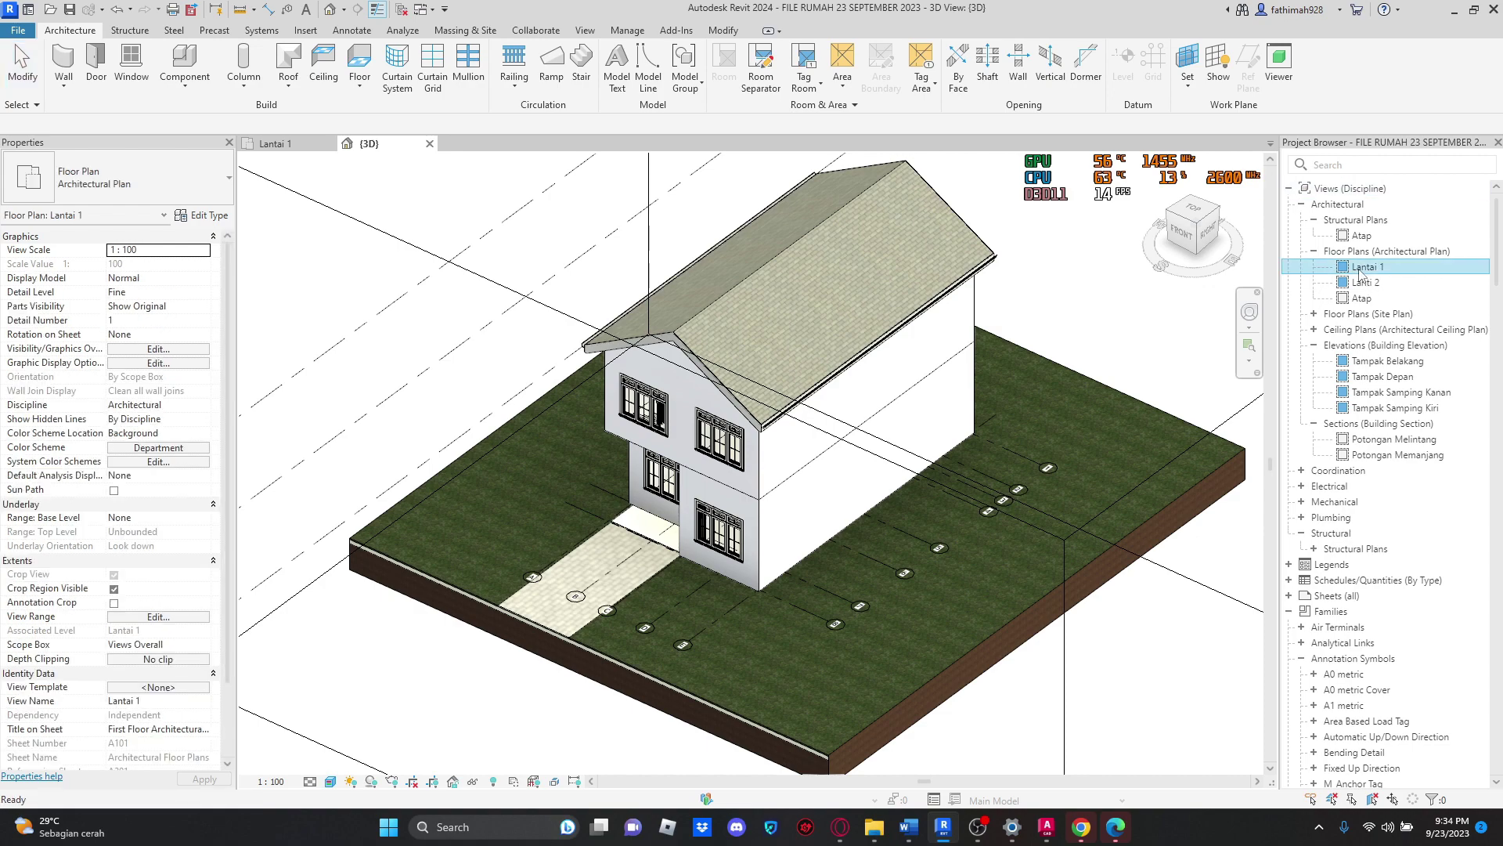
scroll(771, 338, up, 3)
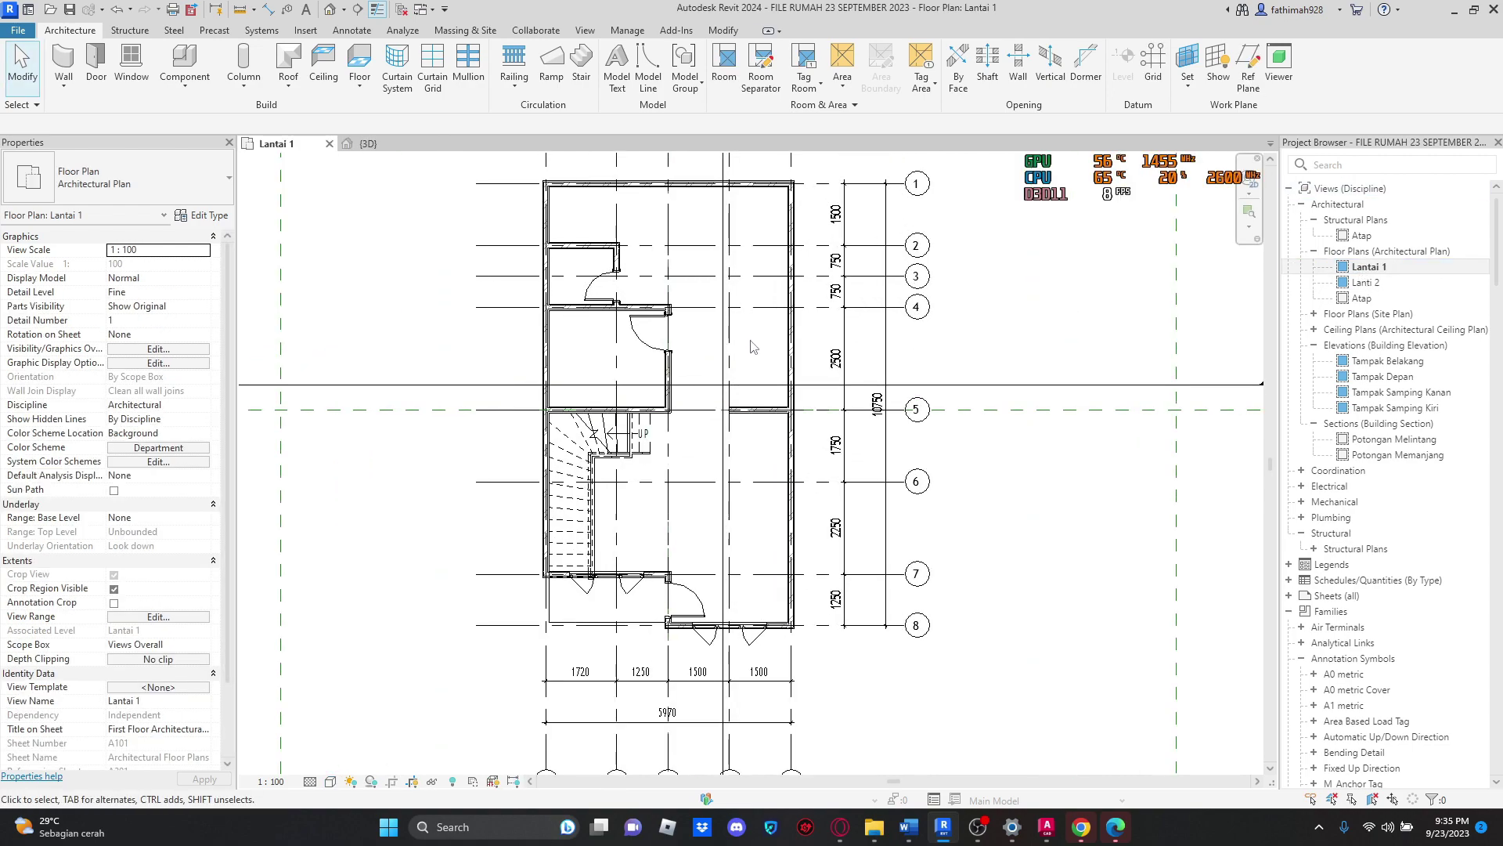
middle_drag(742, 356, 711, 526)
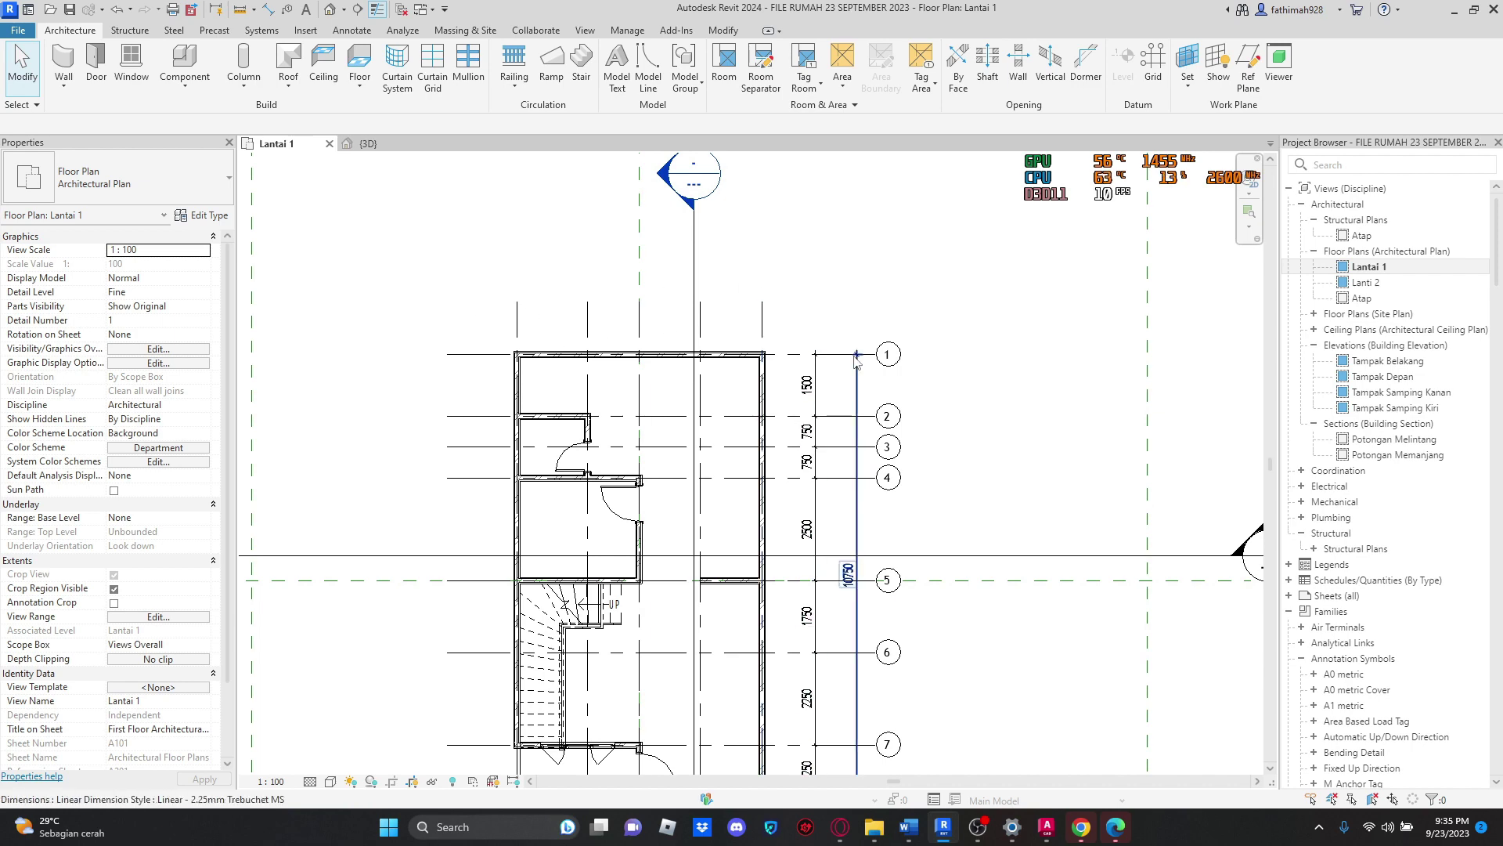
scroll(432, 462, down, 1)
middle_drag(408, 538, 481, 390)
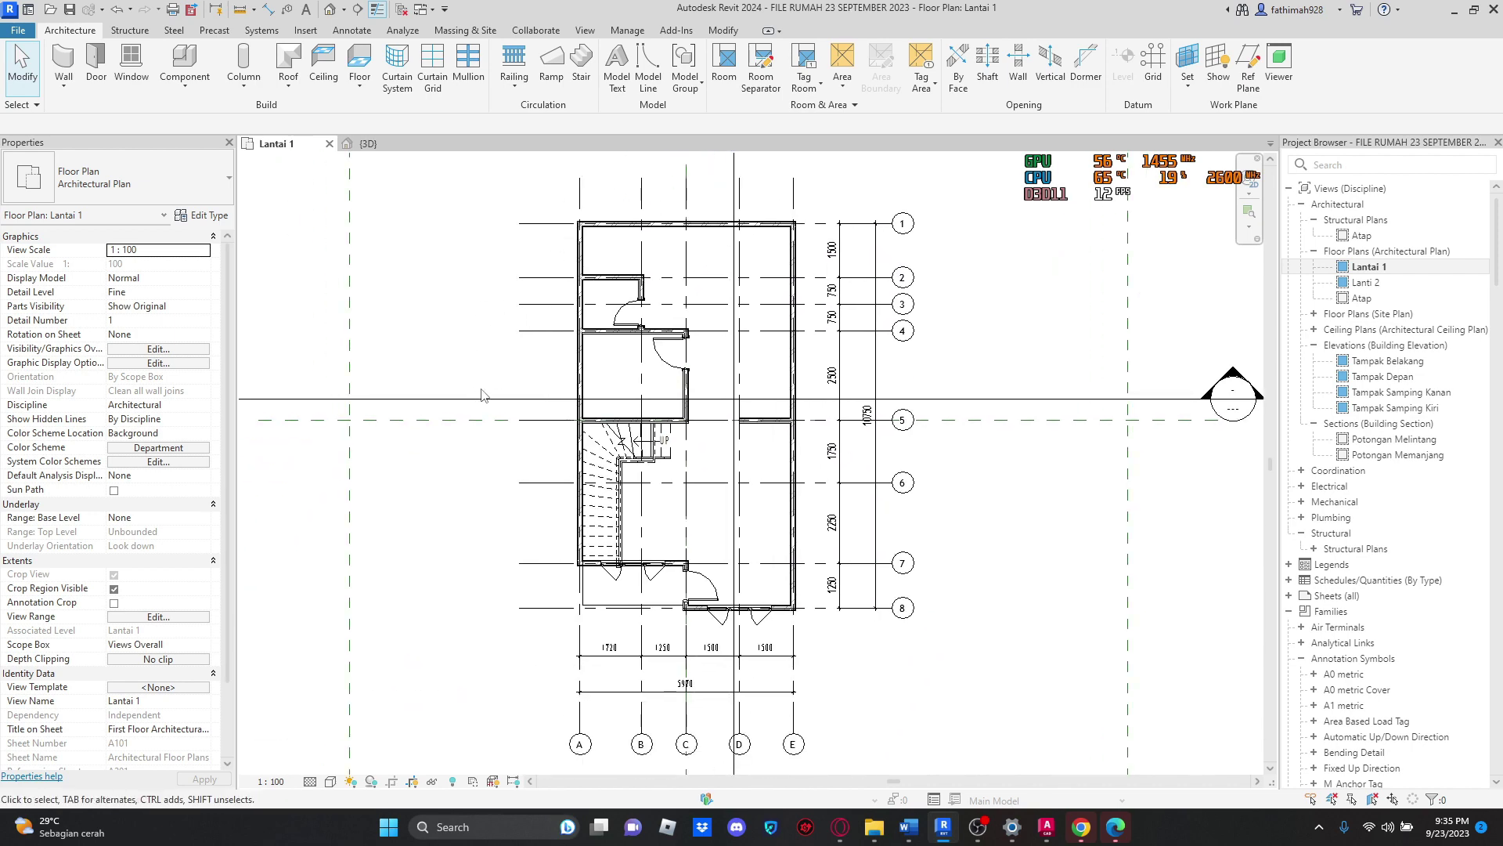
scroll(936, 544, up, 2)
scroll(734, 668, up, 1)
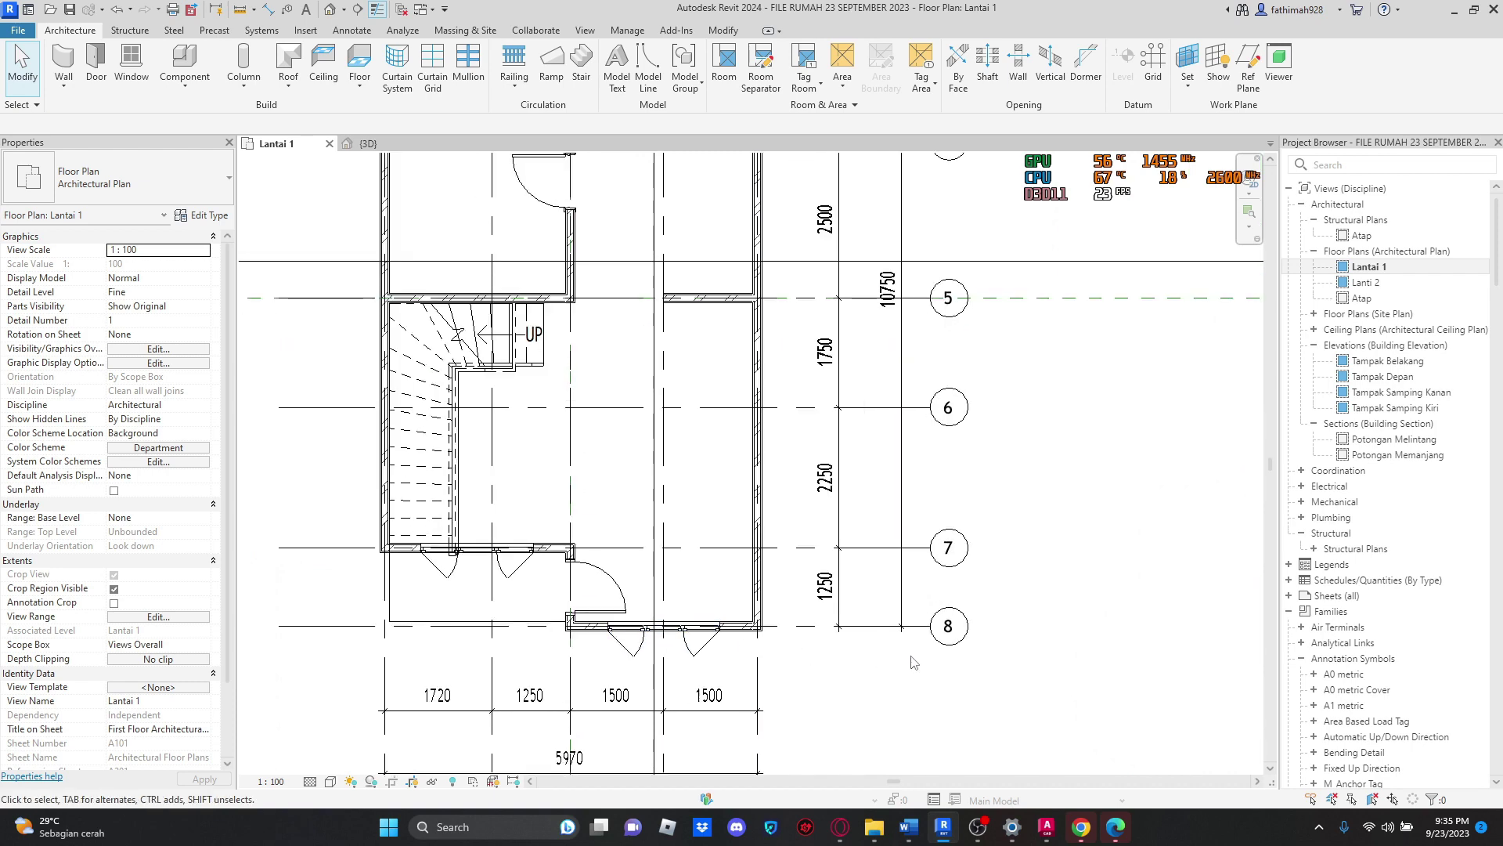
scroll(913, 663, down, 2)
scroll(950, 236, down, 1)
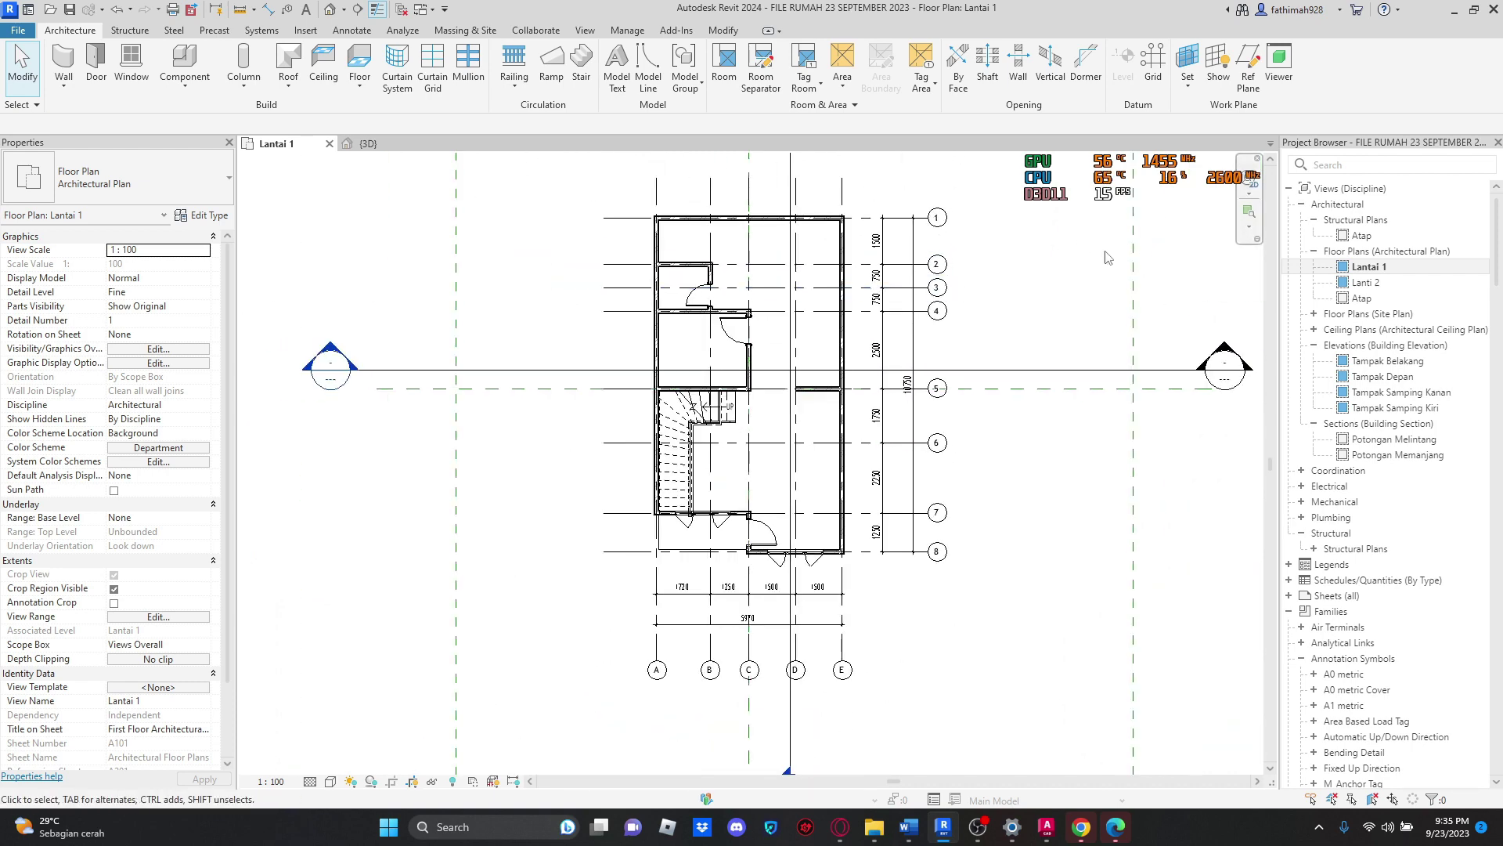
scroll(1017, 293, up, 1)
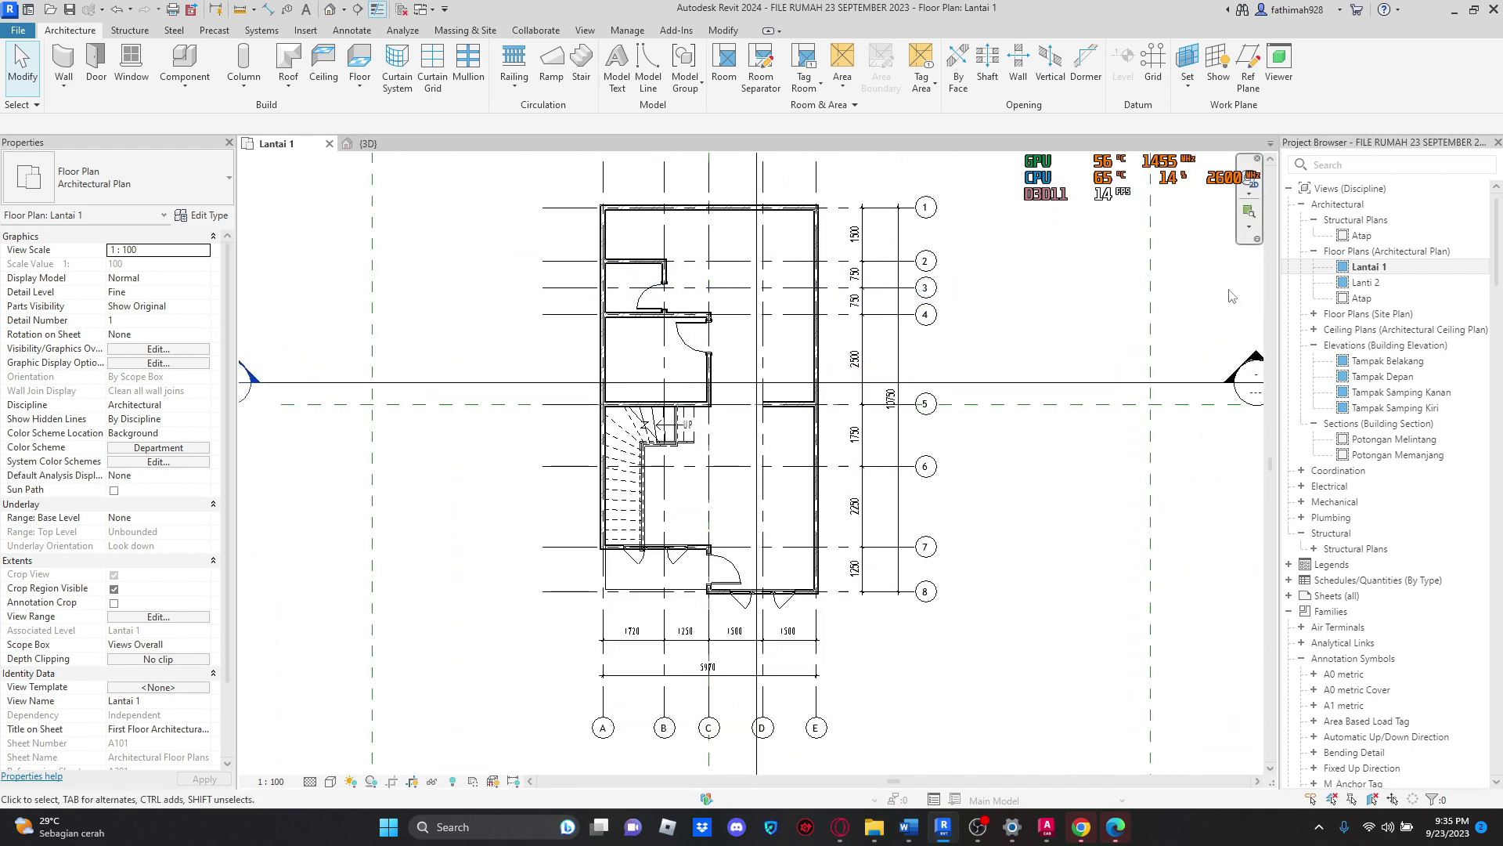
middle_drag(993, 332, 1023, 379)
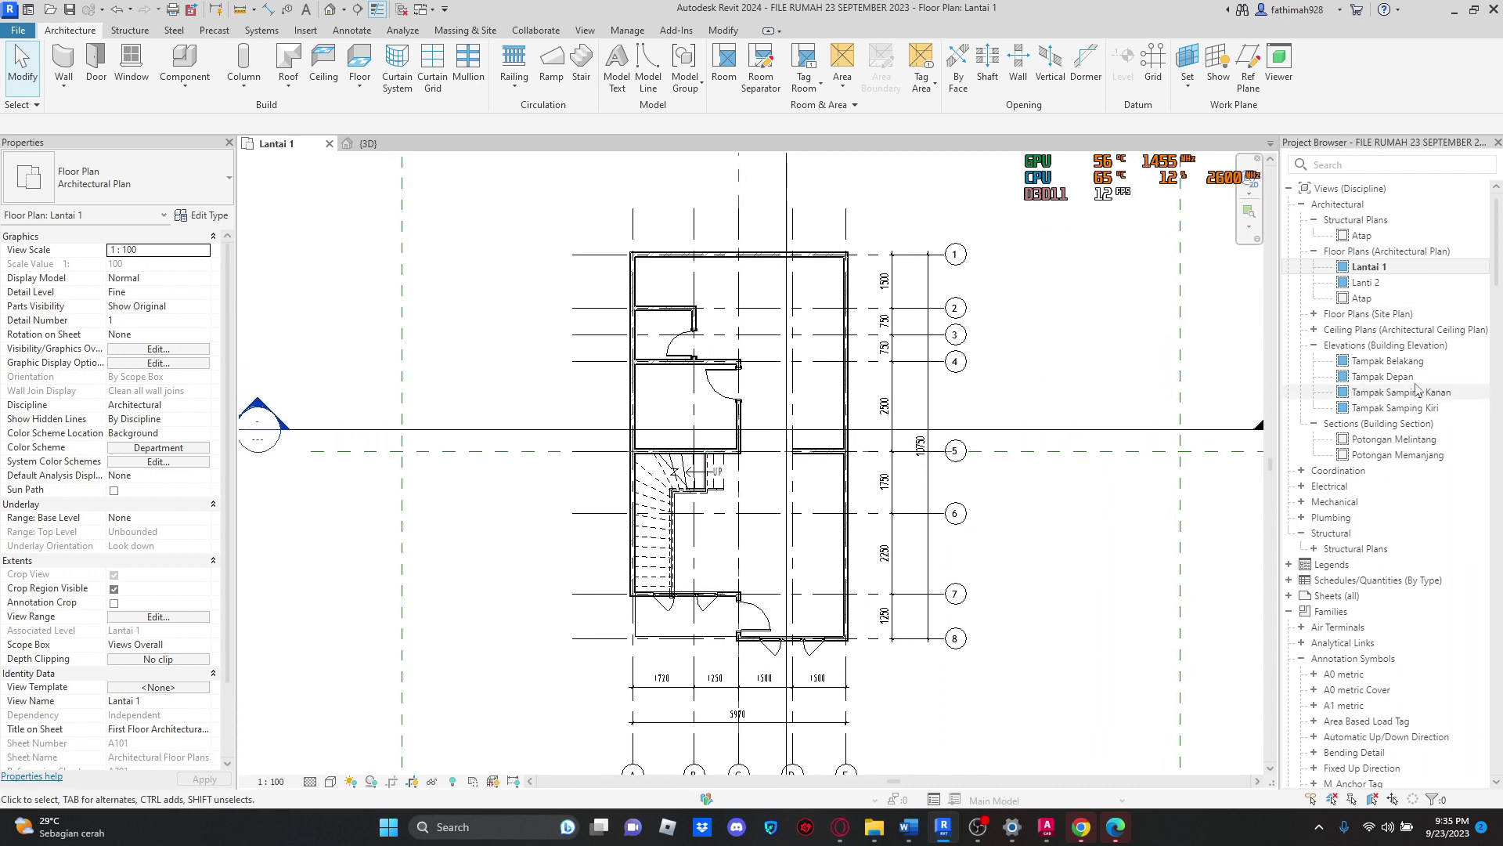
Step: Open the Tampak Depan elevation and examine the front facade and level heads
double_click(1394, 377)
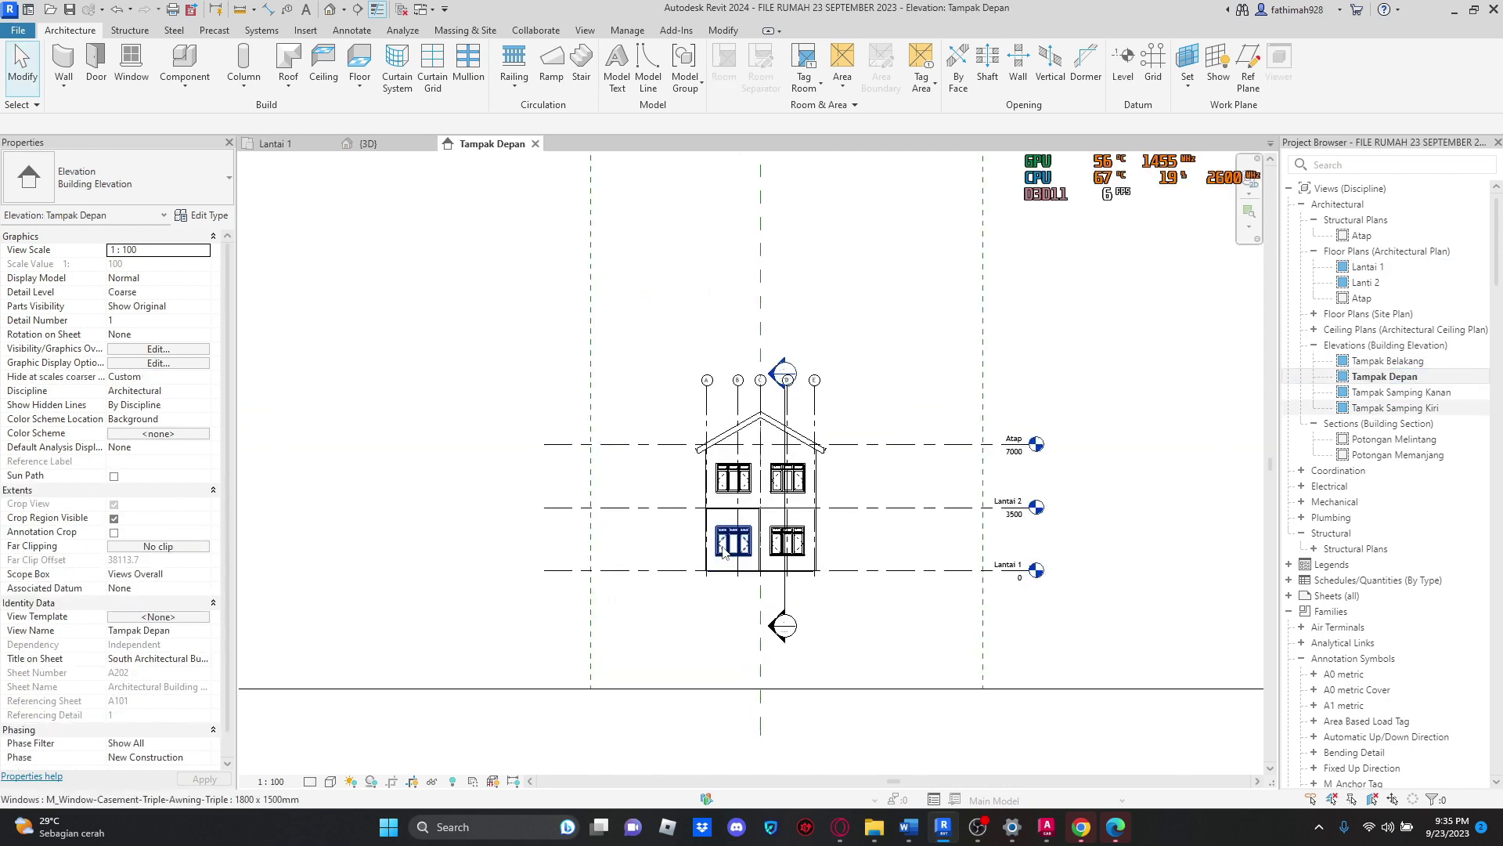
scroll(901, 474, up, 4)
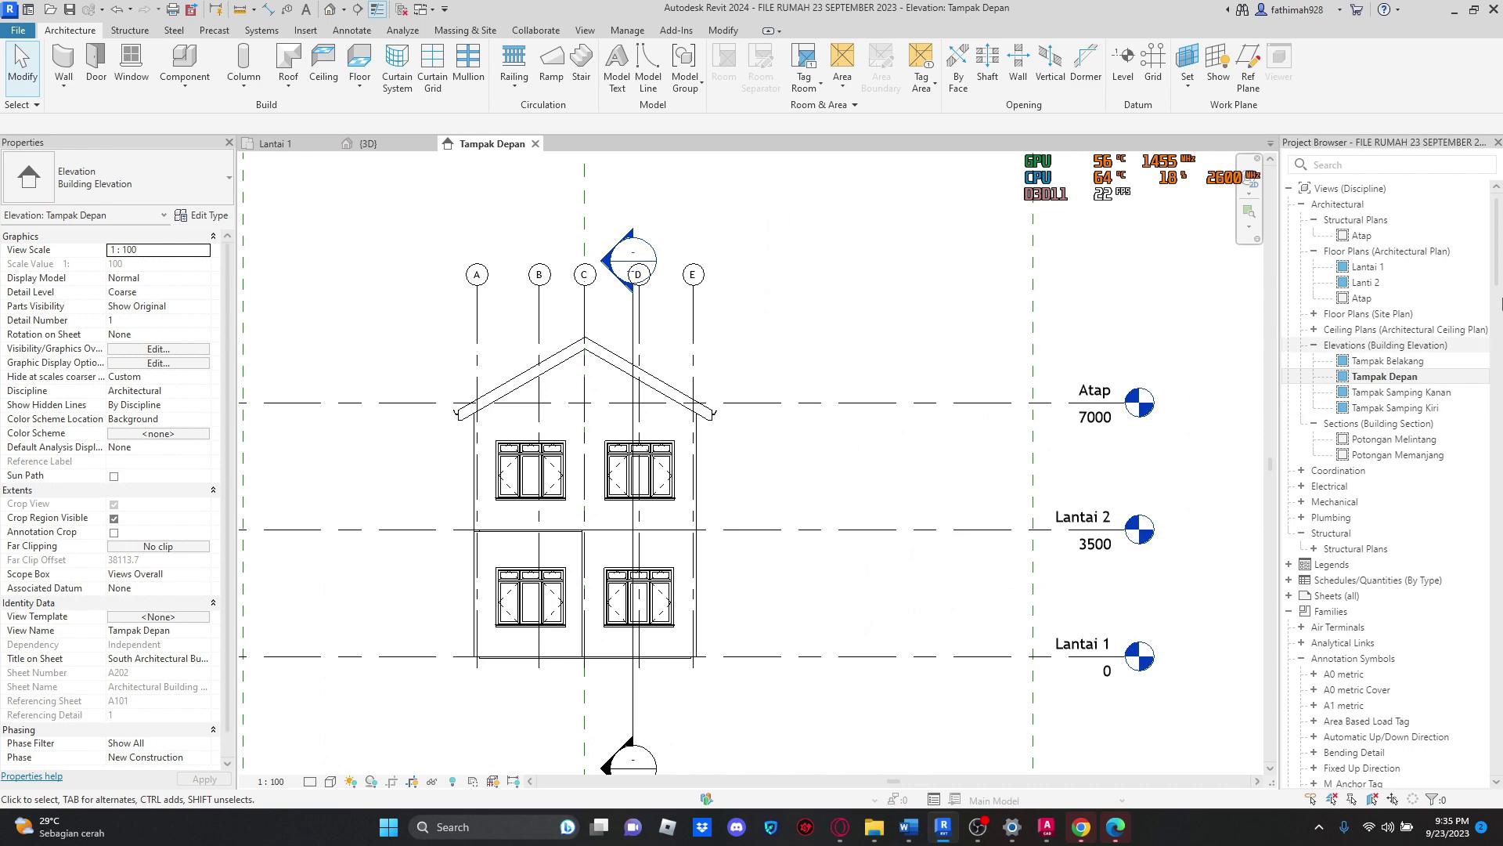
Step: Open the Potongan Melintang section and select the floor slab at Lantai 1
double_click(1384, 439)
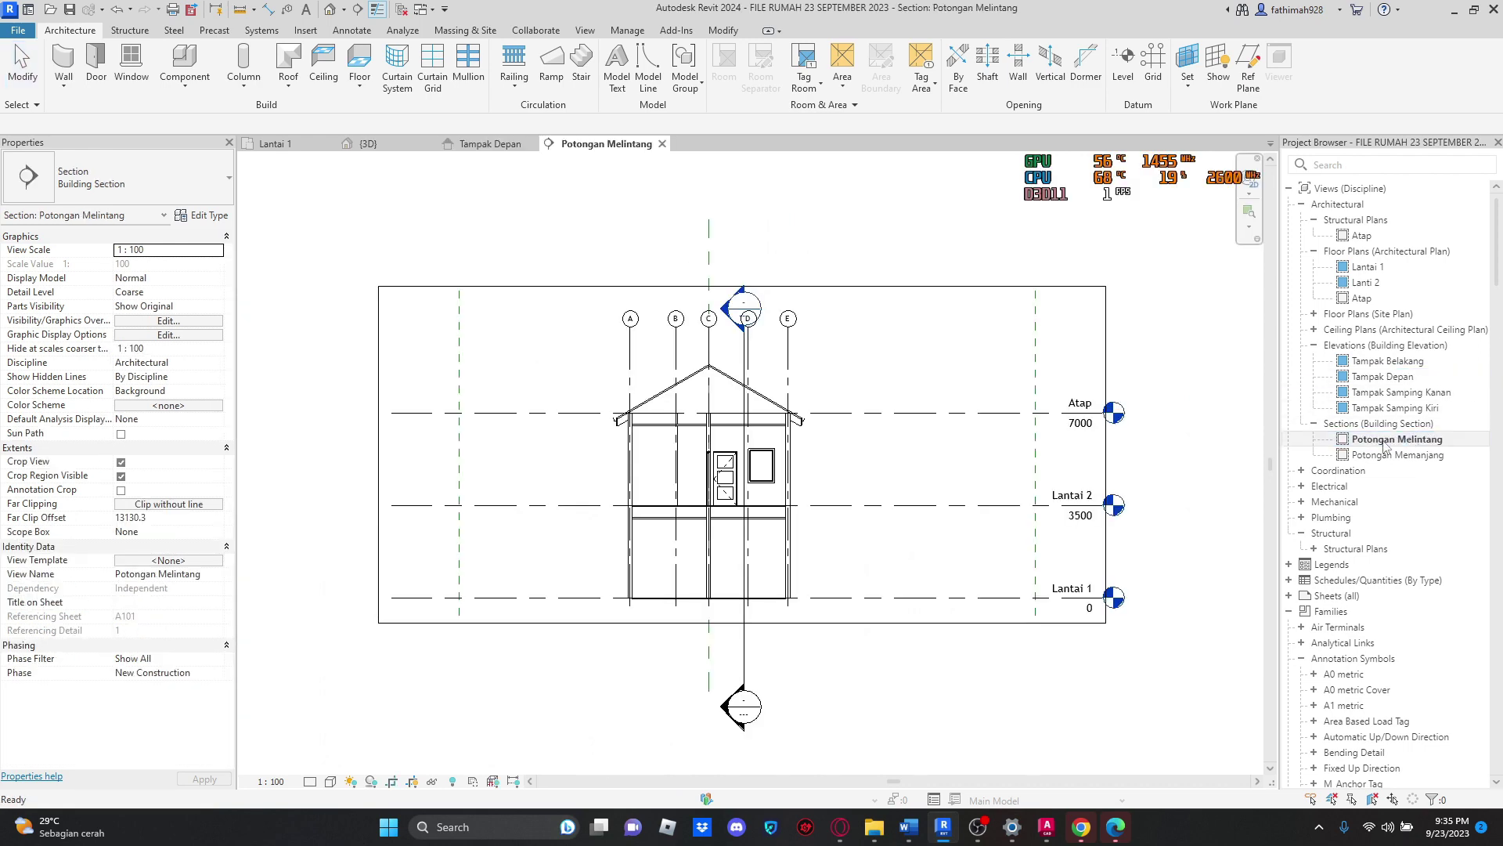
scroll(861, 501, up, 3)
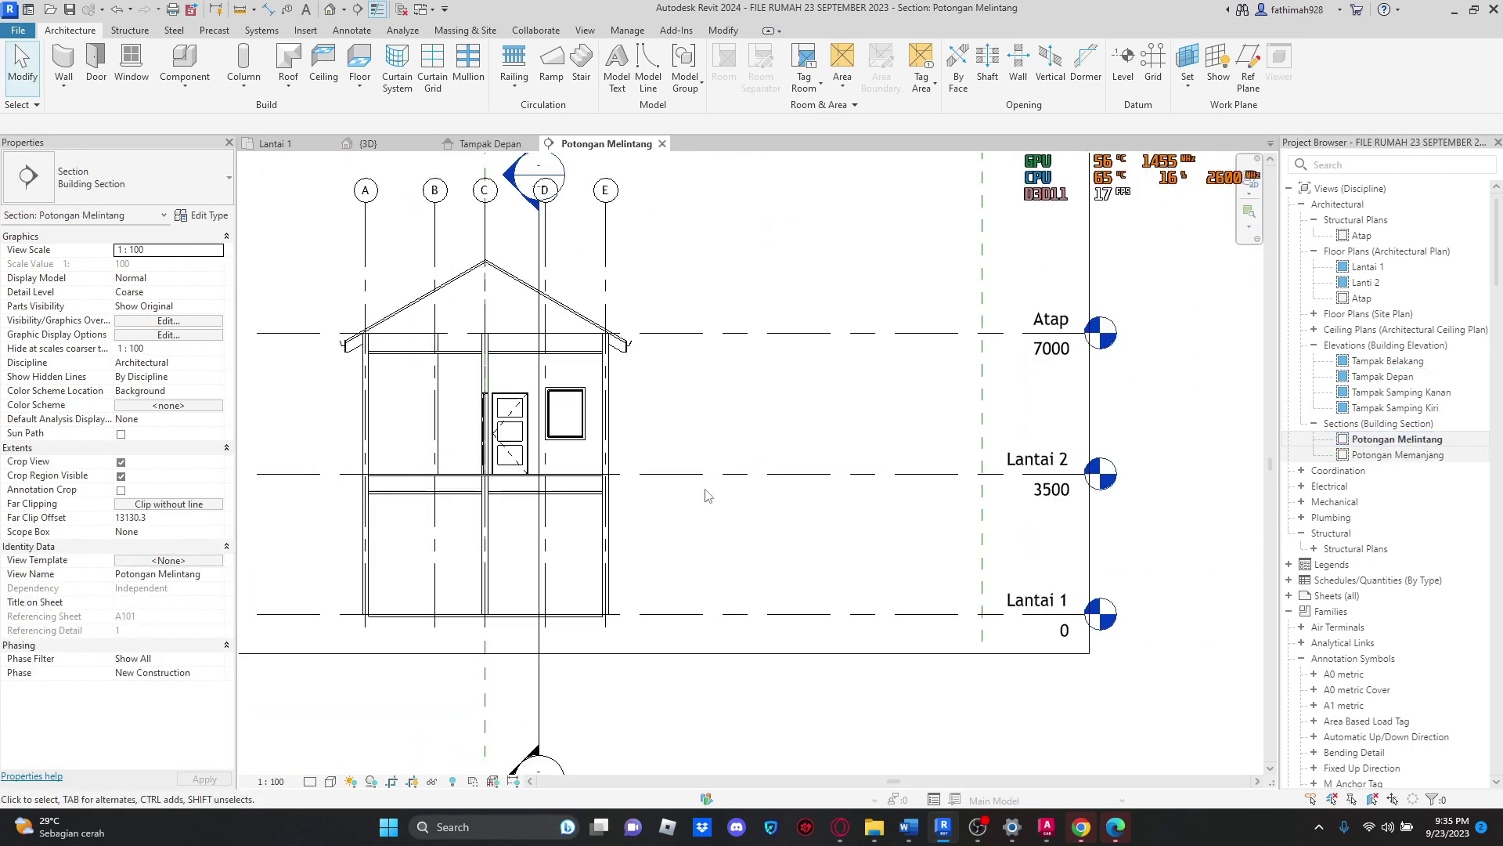
scroll(715, 497, down, 1)
scroll(744, 527, up, 3)
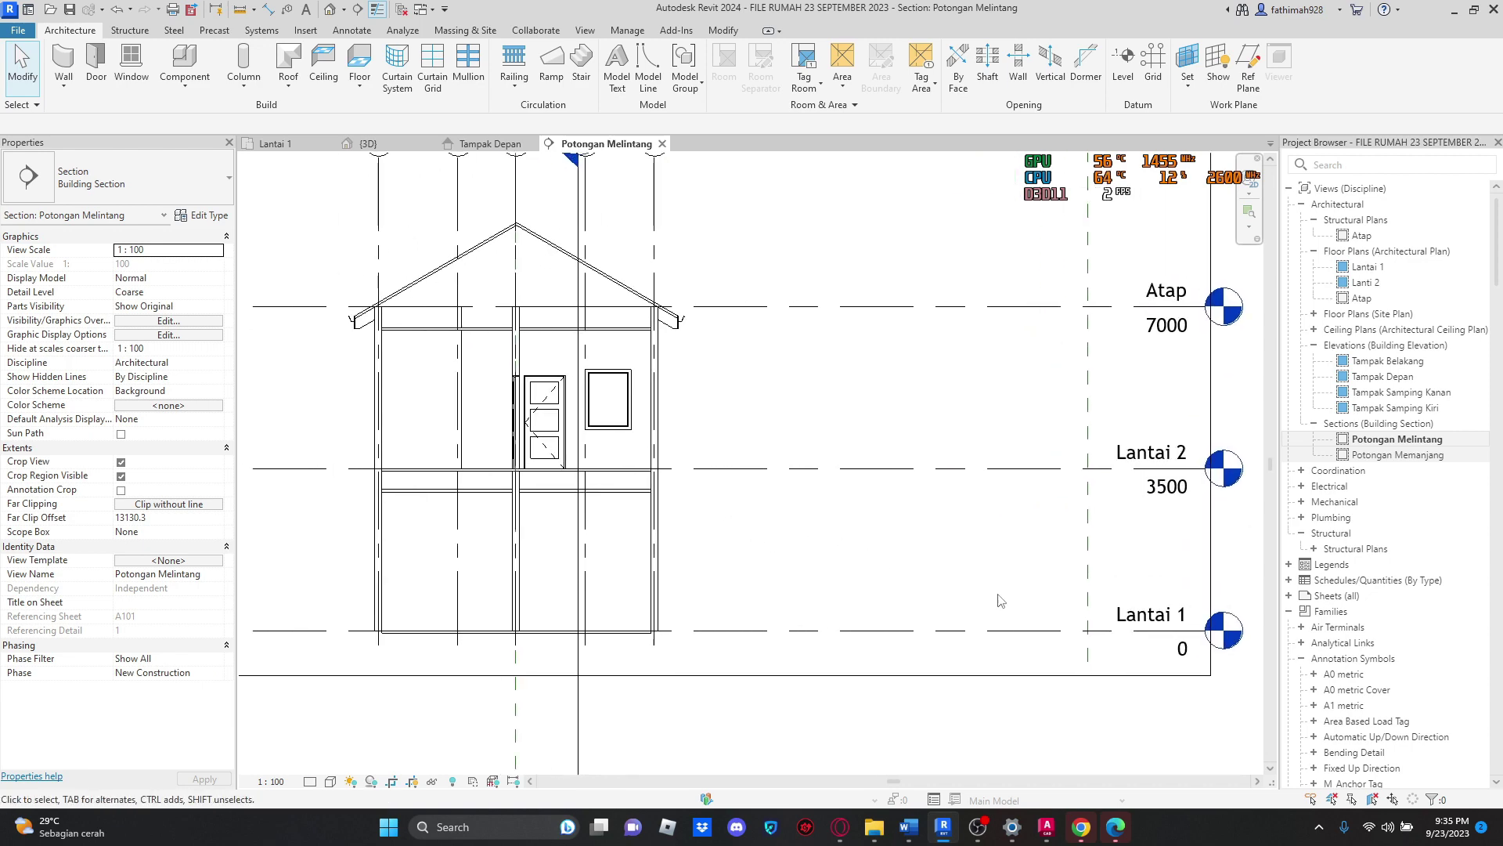
scroll(1128, 630, up, 2)
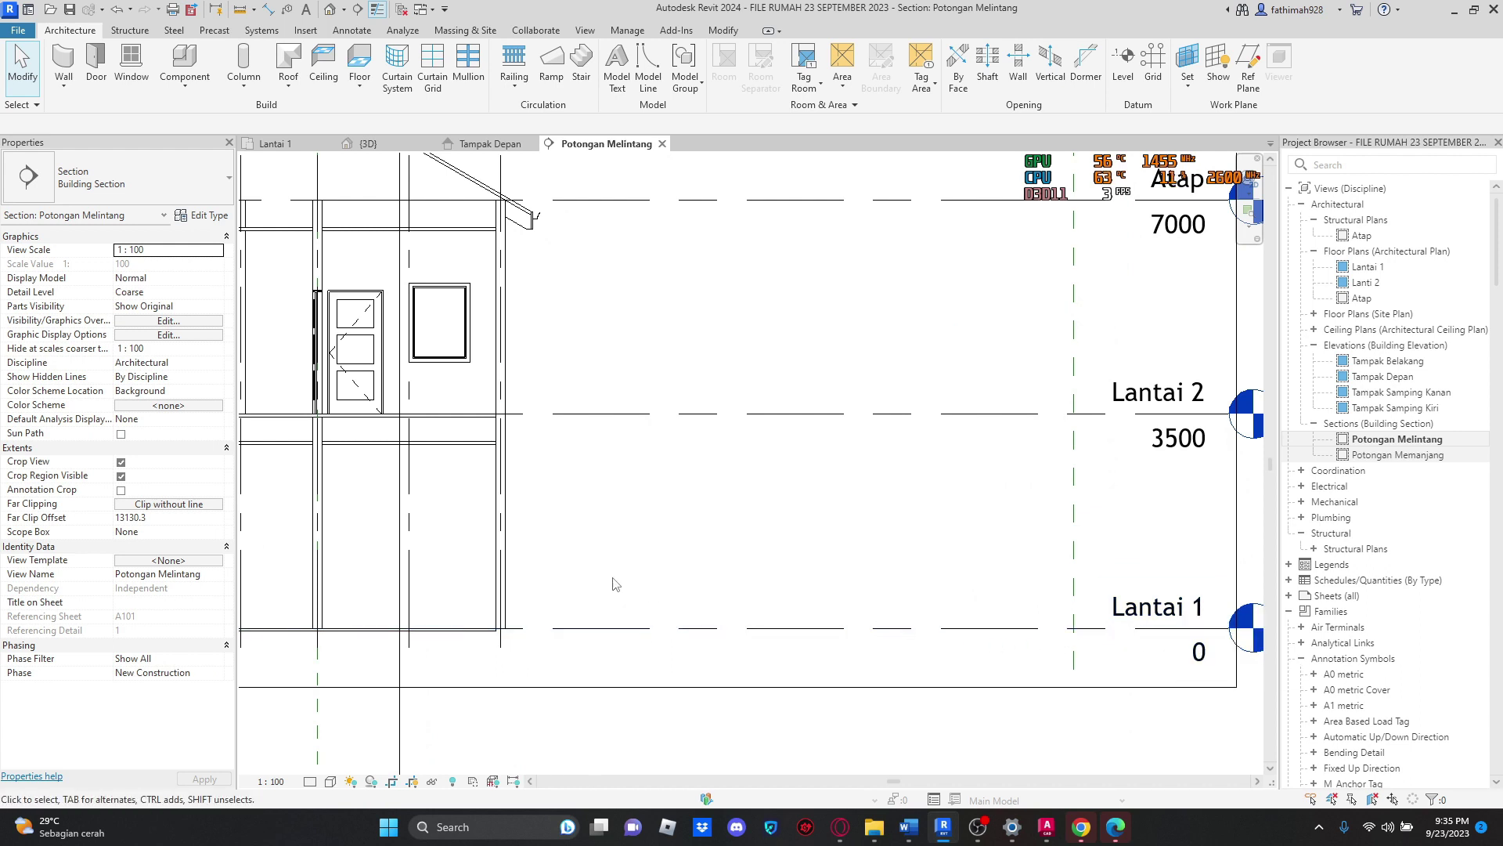
scroll(772, 544, down, 2)
scroll(720, 627, up, 4)
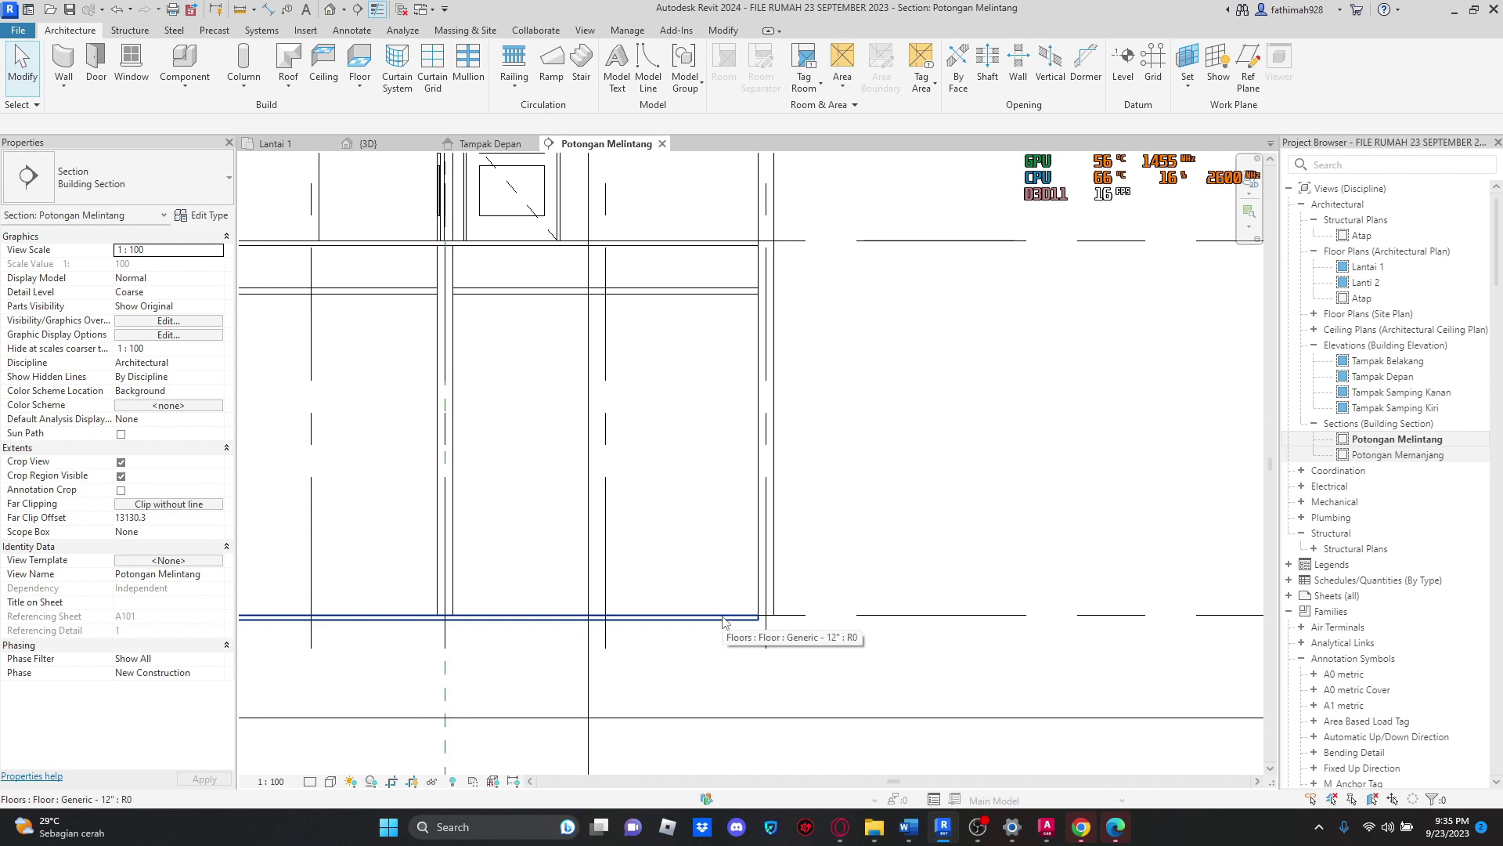
scroll(885, 482, down, 2)
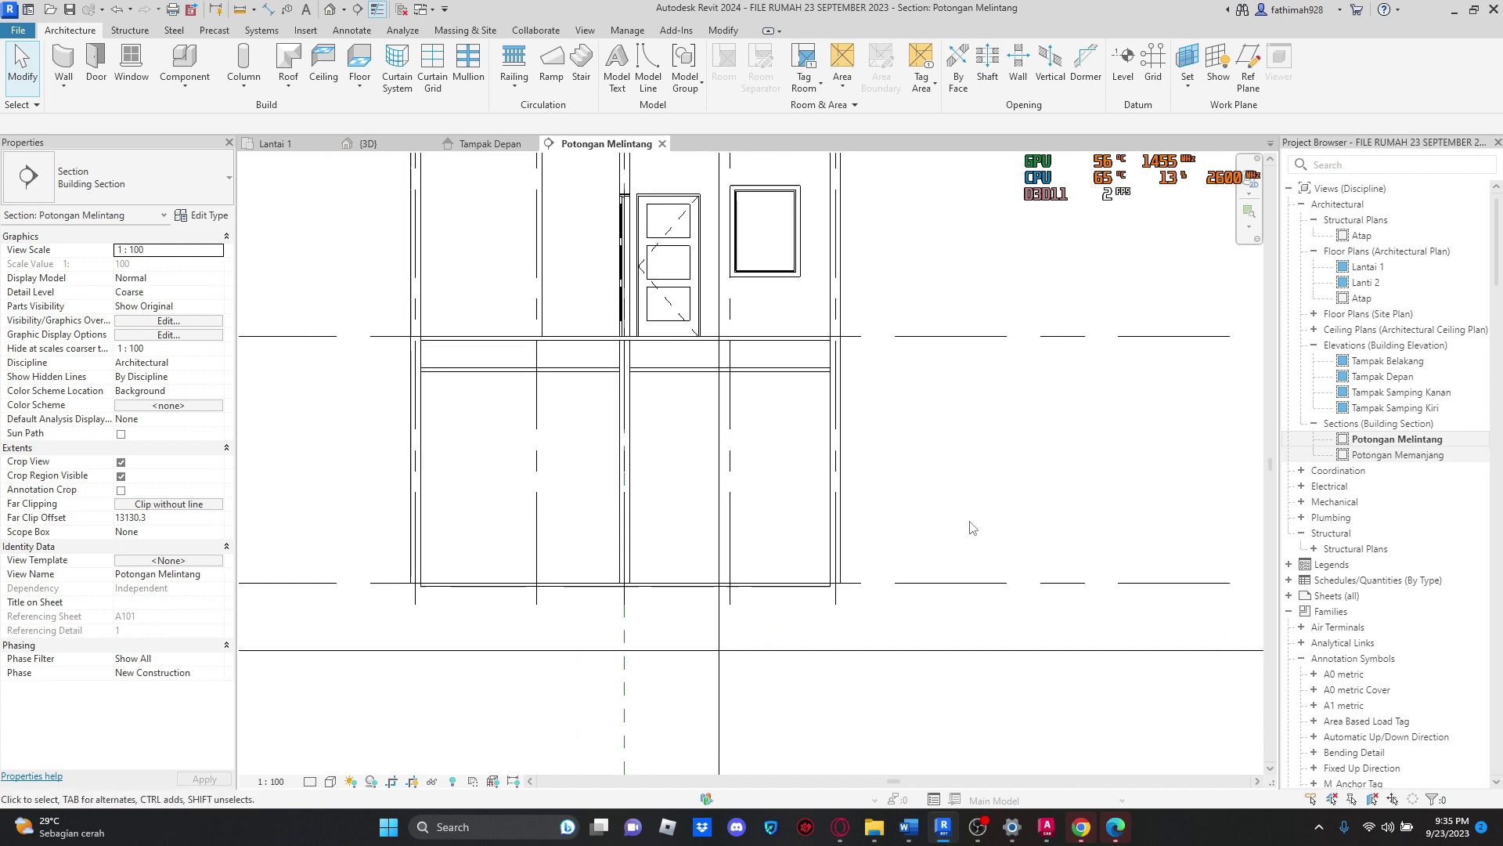
middle_drag(971, 524, 751, 530)
scroll(1146, 541, down, 1)
scroll(664, 509, up, 1)
scroll(671, 577, up, 2)
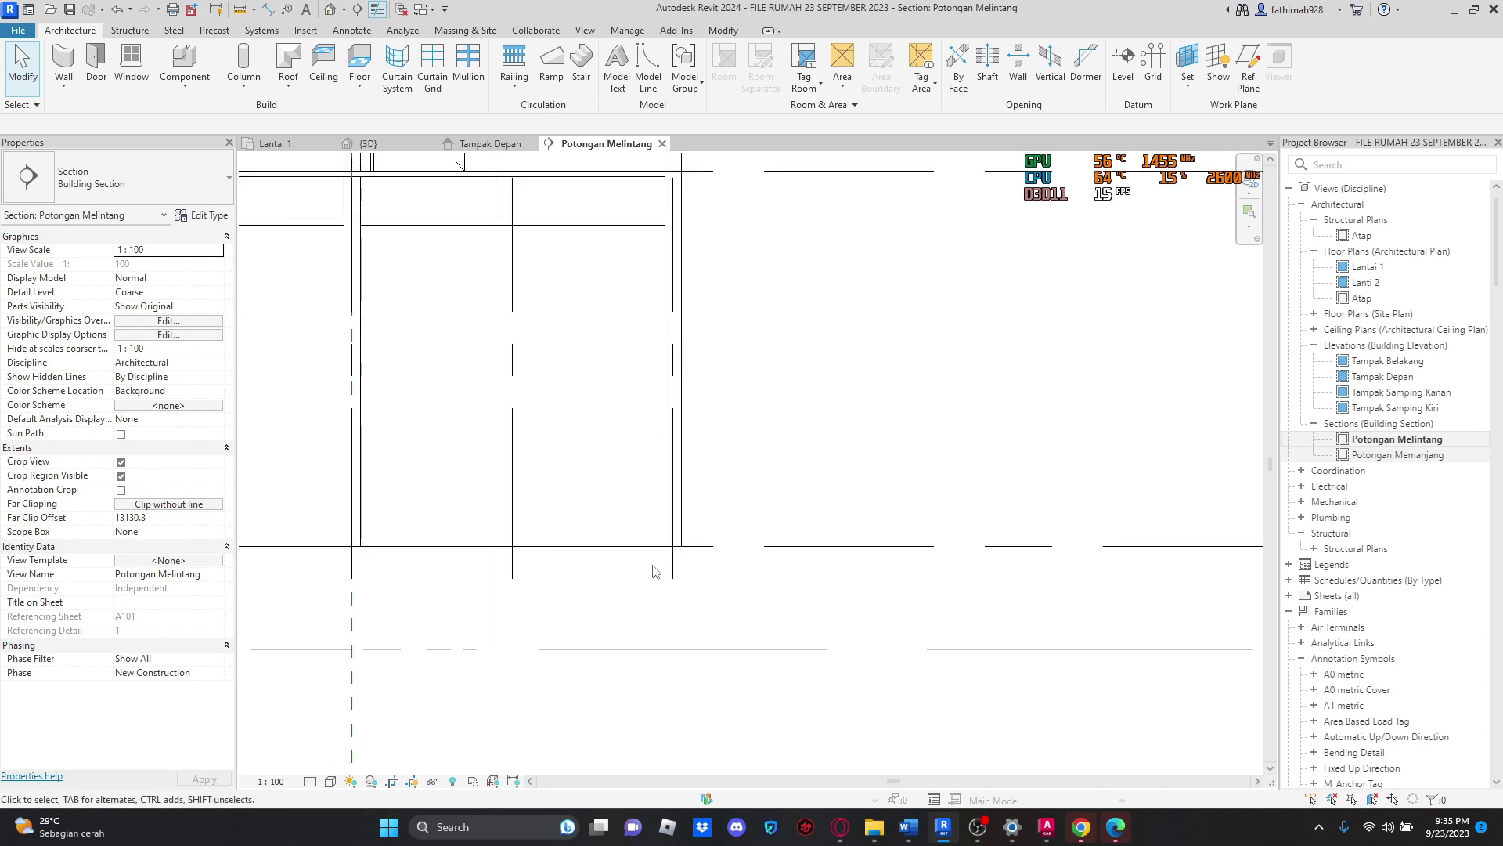
click(648, 562)
scroll(641, 558, up, 1)
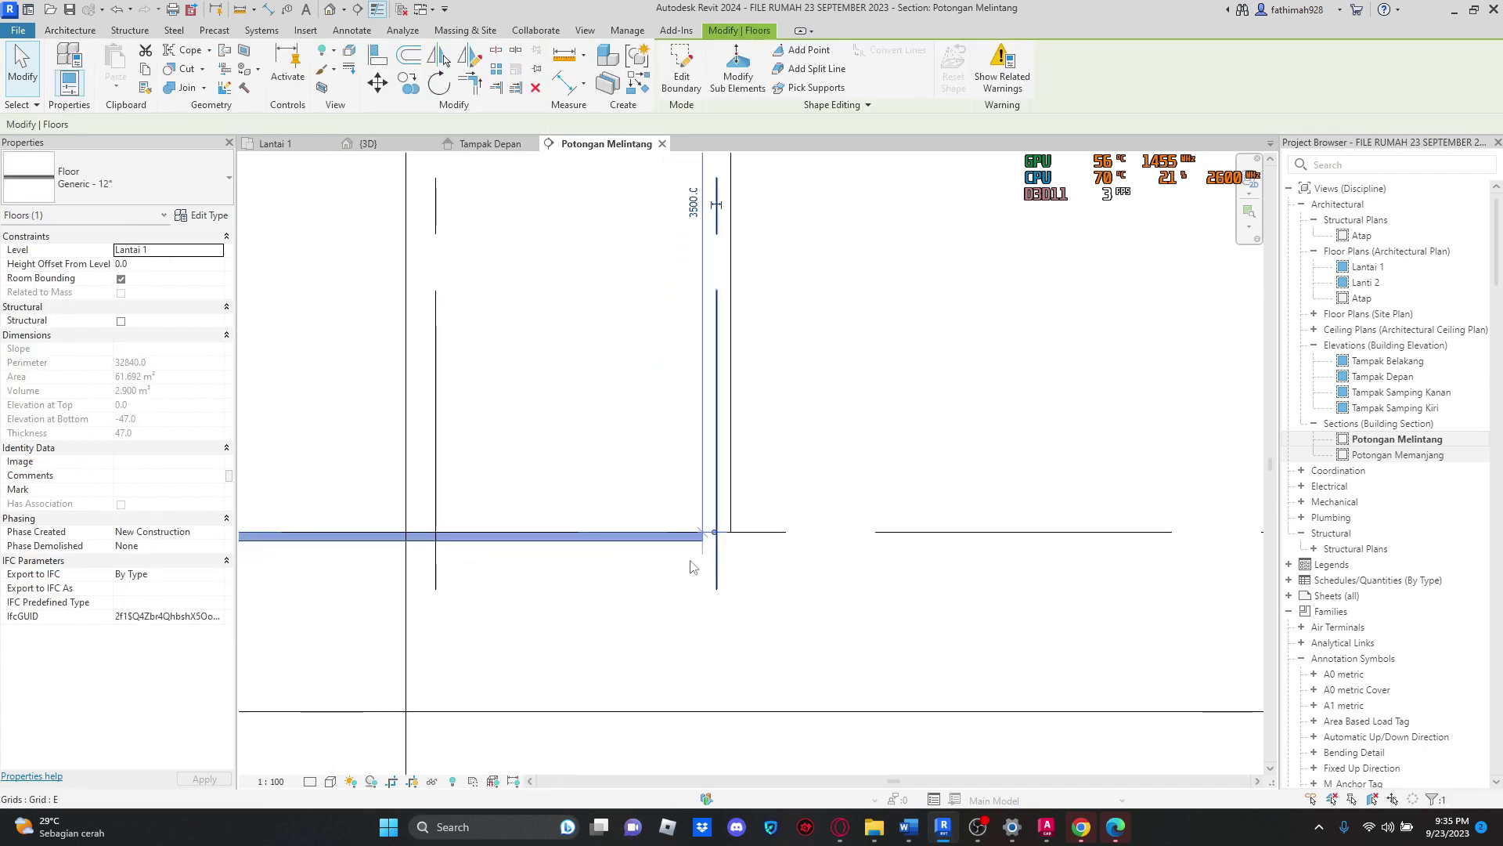
scroll(682, 576, down, 2)
middle_drag(689, 576, 791, 597)
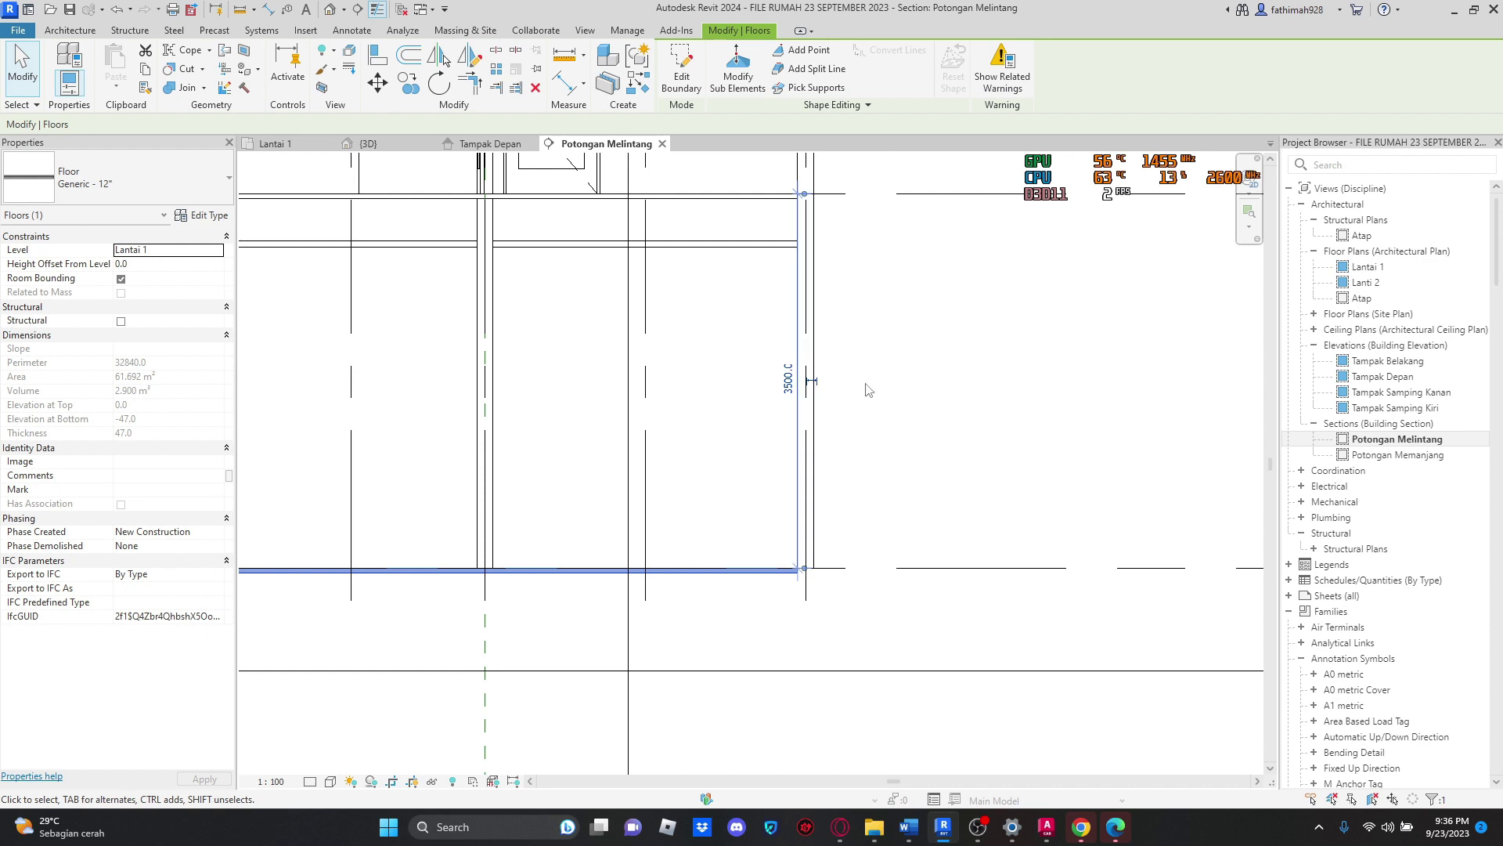
Step: Place a Target spot elevation with leader and shoulder on the outer underside corner of the Lantai 1 floor slab, beside grid E
click(352, 31)
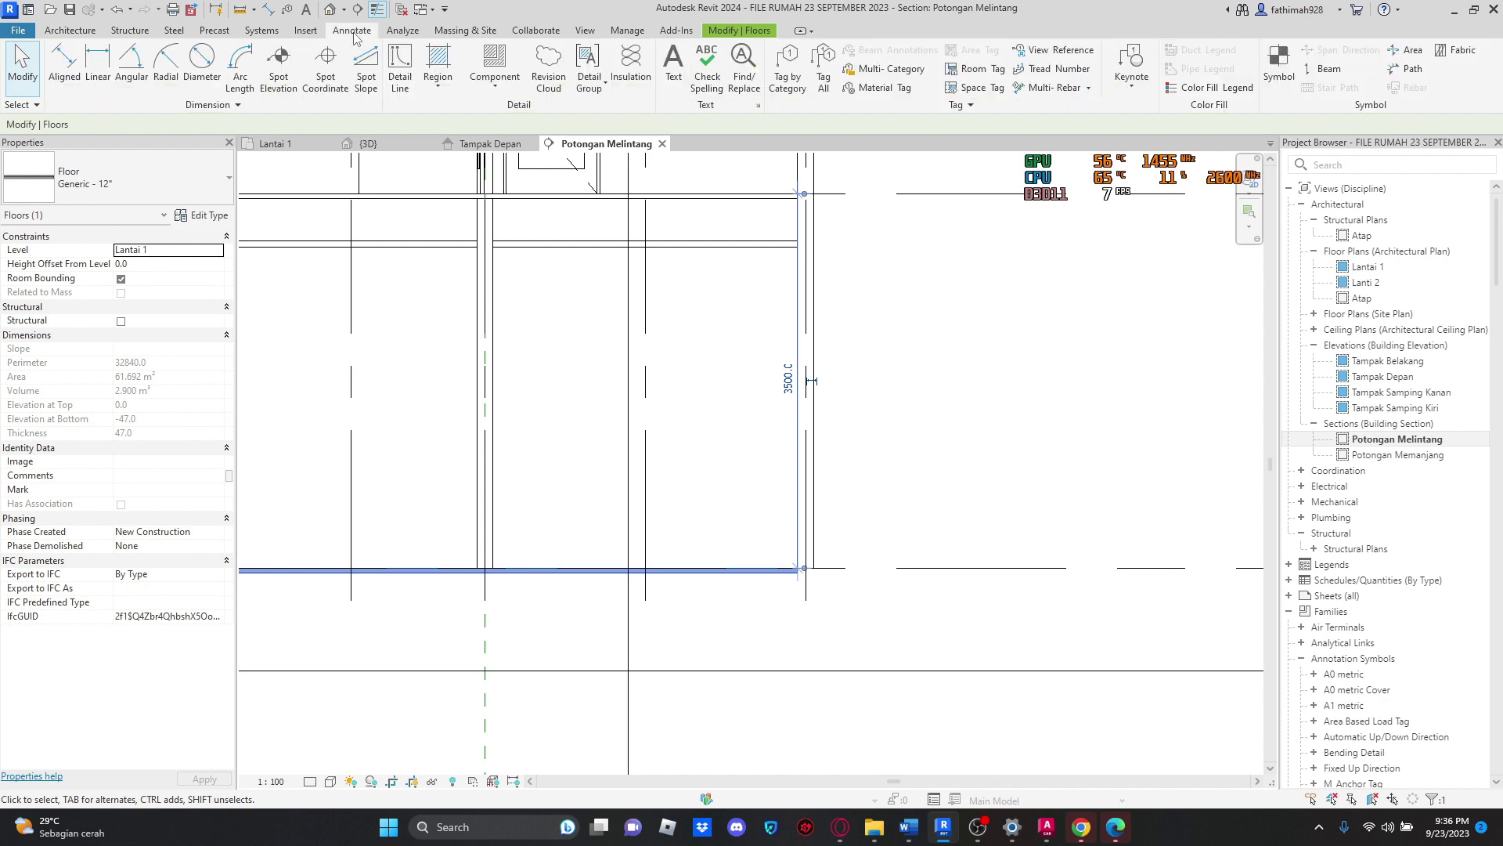
click(288, 83)
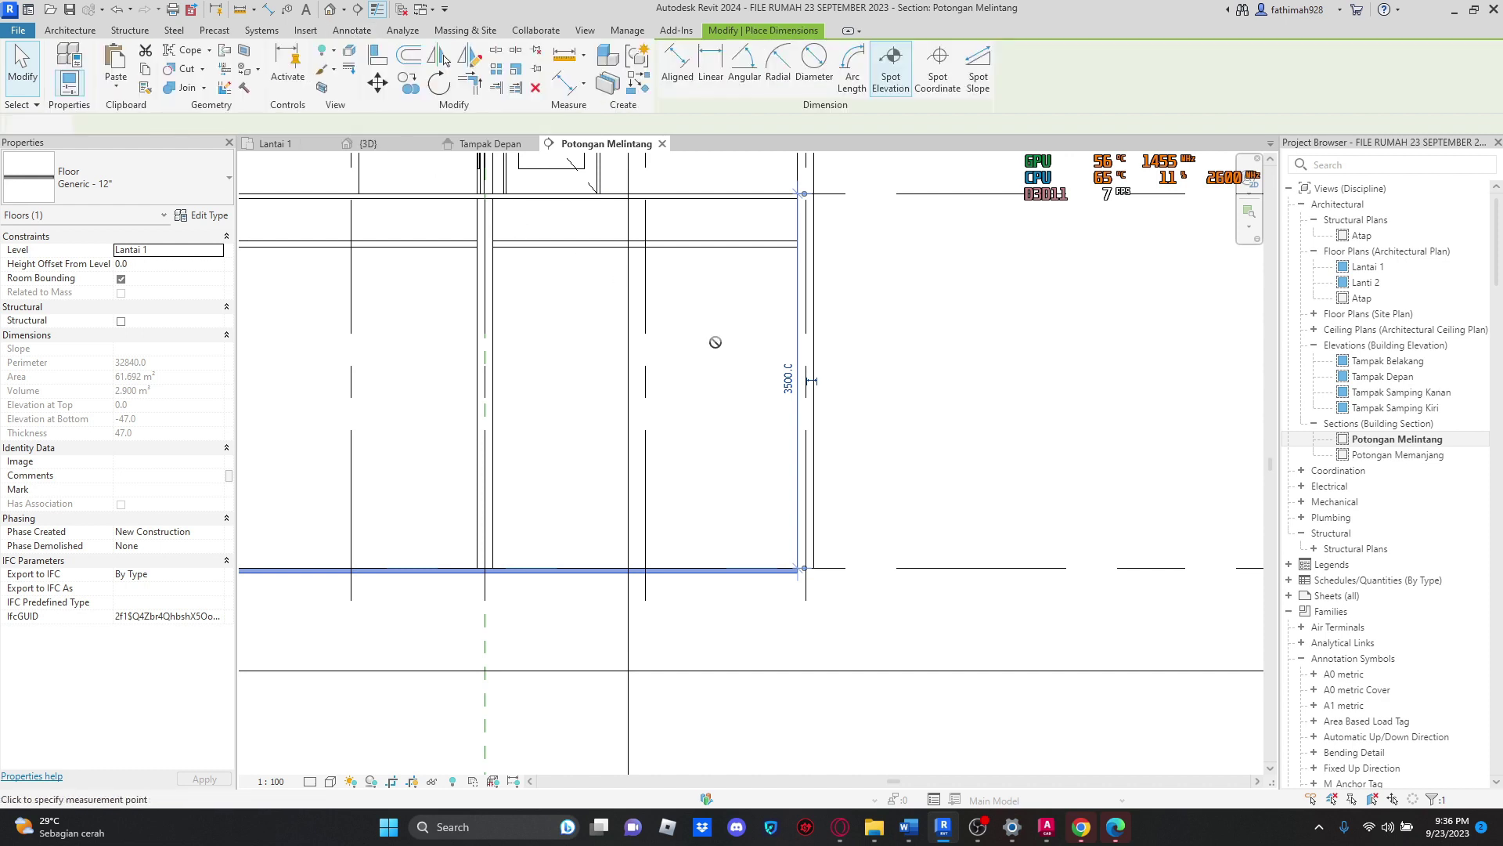
scroll(828, 571, up, 4)
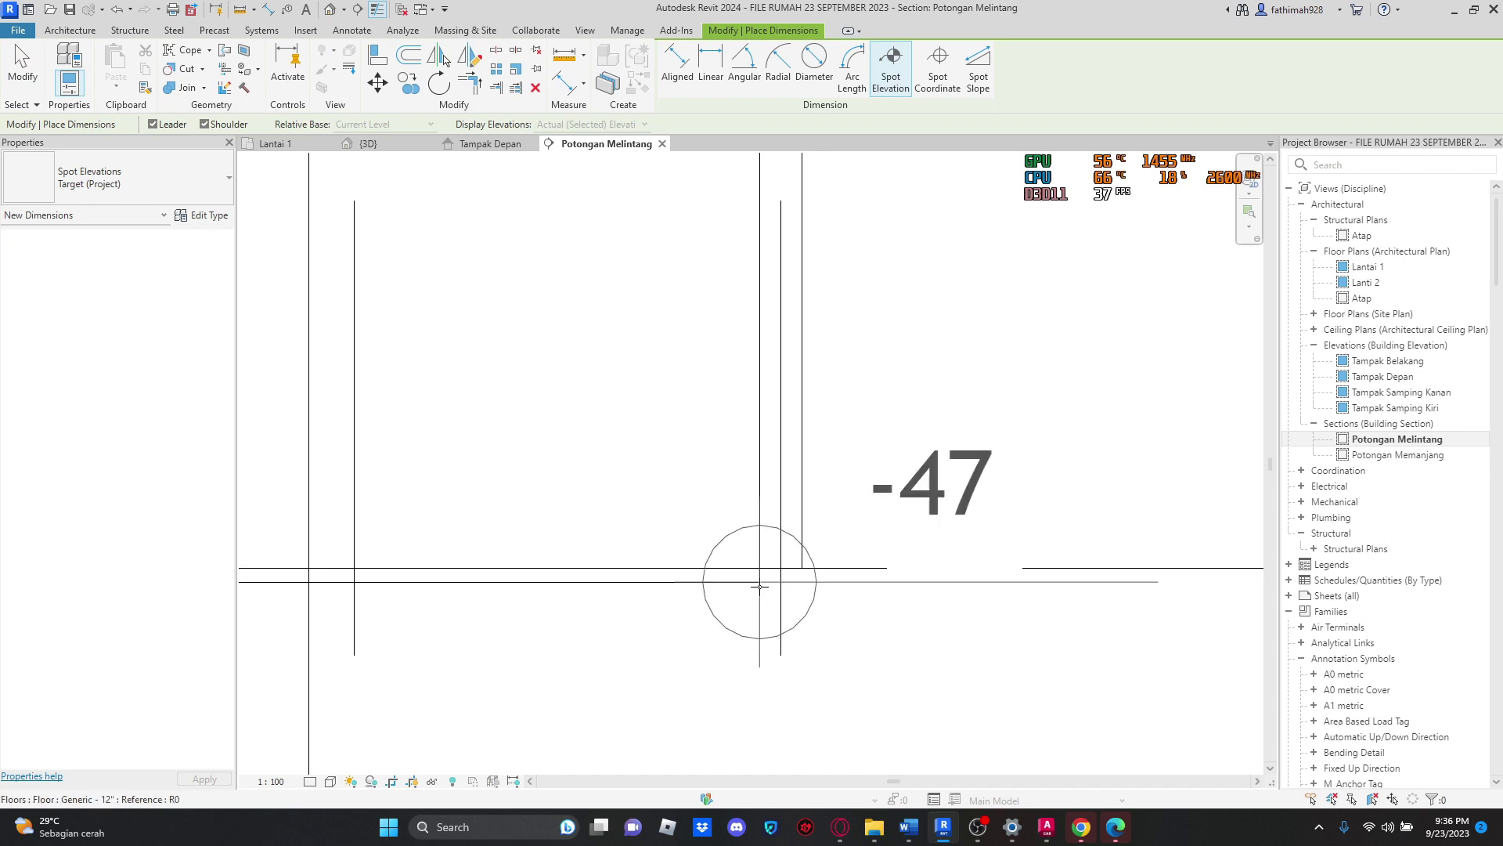
click(758, 582)
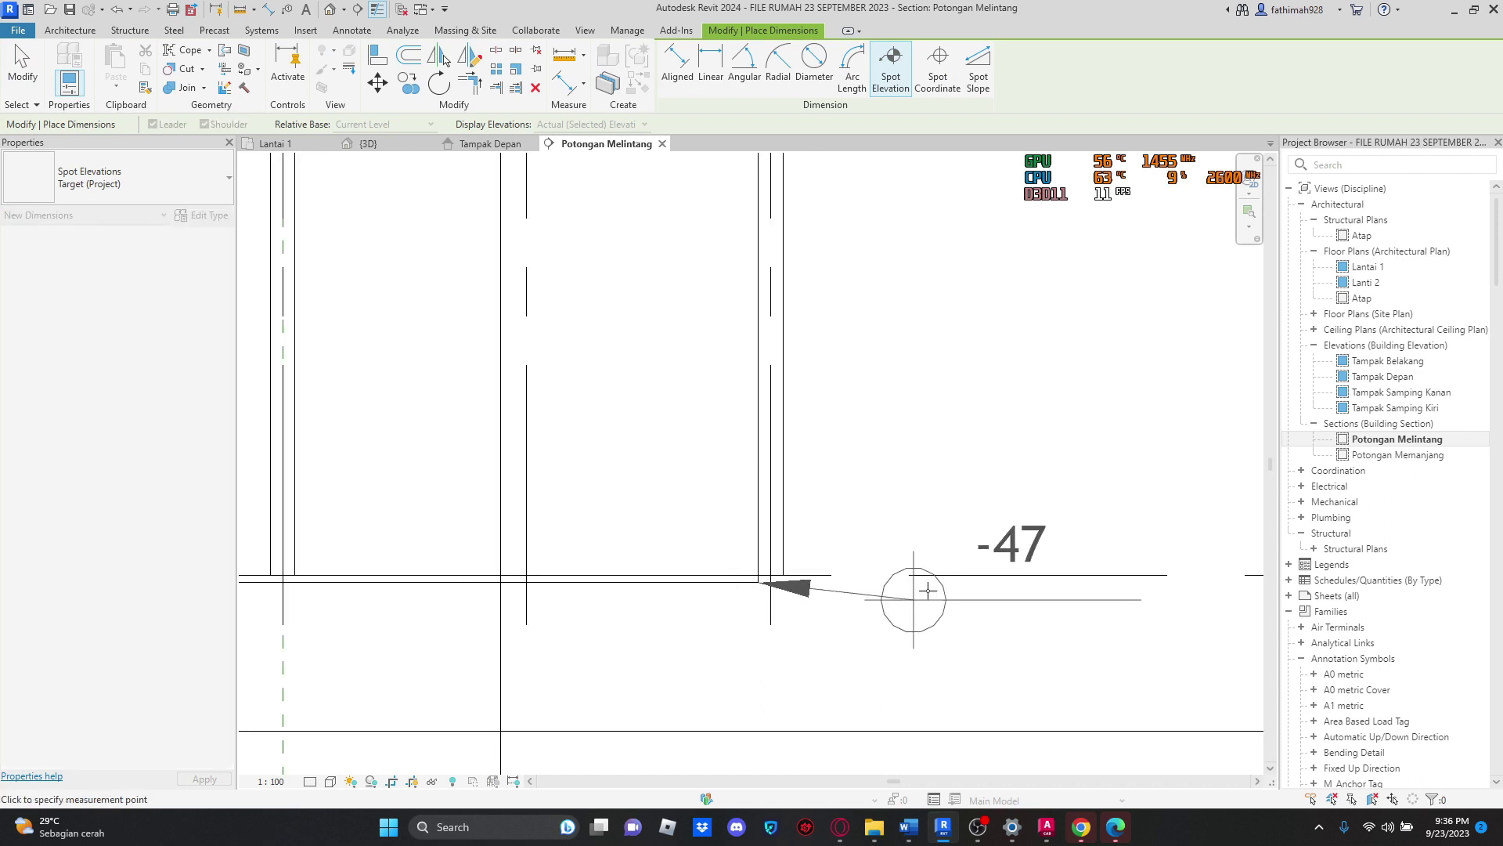
click(904, 652)
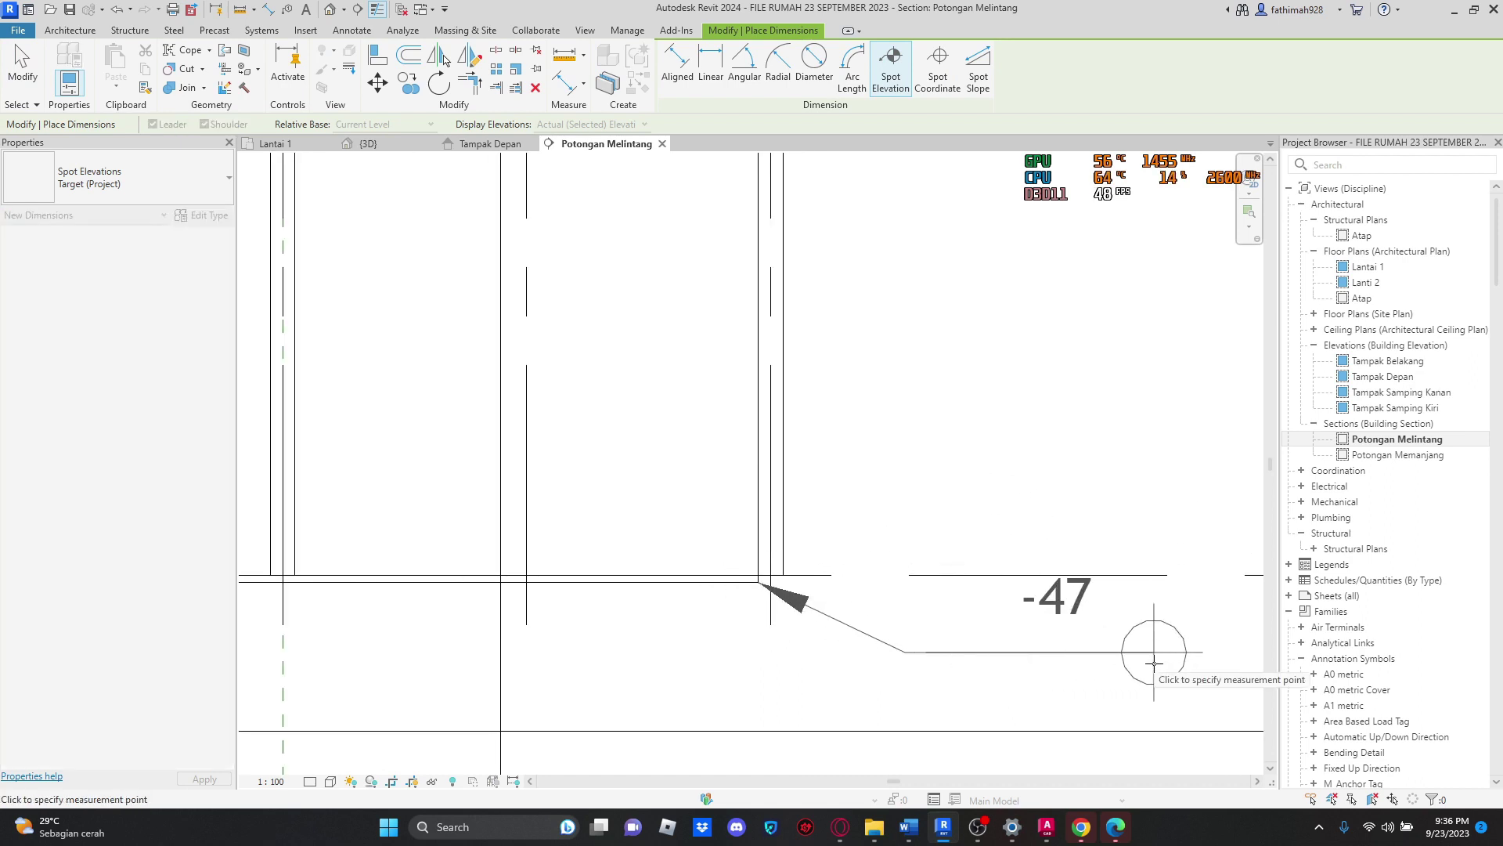
click(1151, 651)
scroll(956, 611, down, 2)
scroll(808, 575, up, 1)
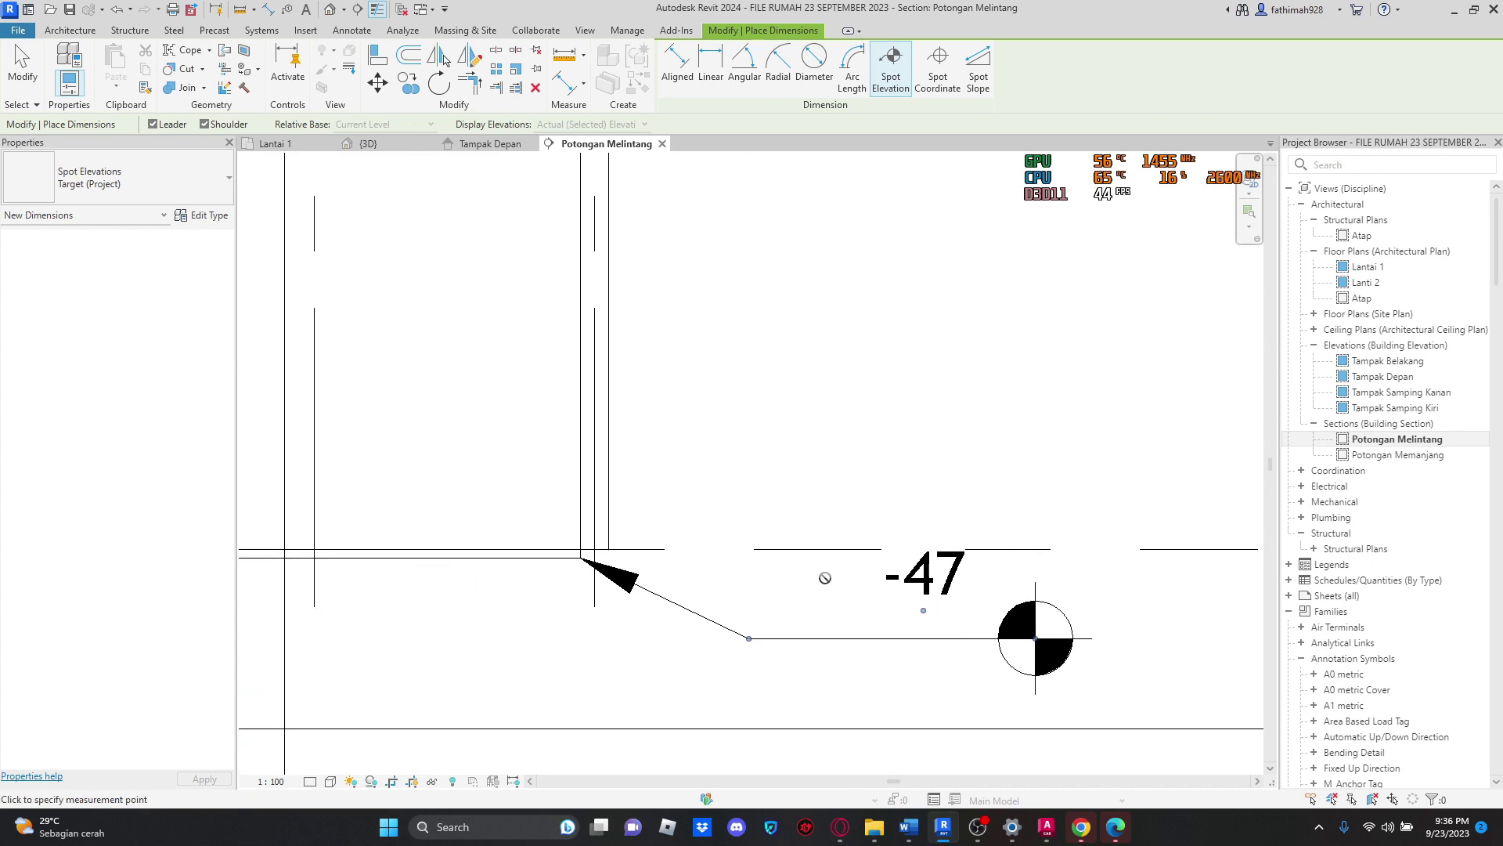
Step: Examine the placed spot elevation in relation to the floor slabs and the level lines of the section
scroll(562, 586, up, 1)
key(Escape)
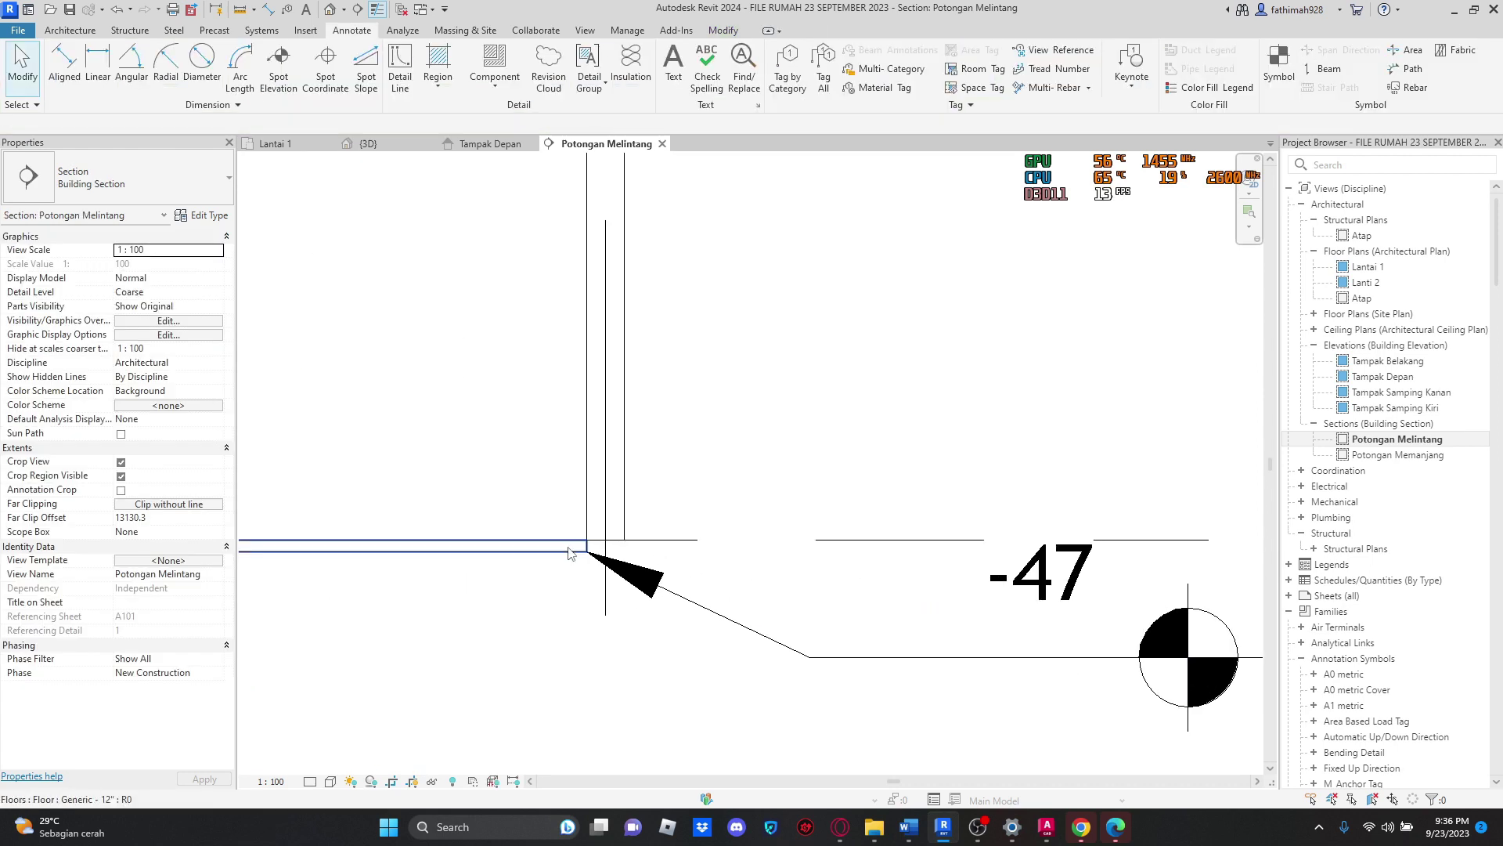
scroll(567, 591, down, 3)
scroll(575, 599, down, 3)
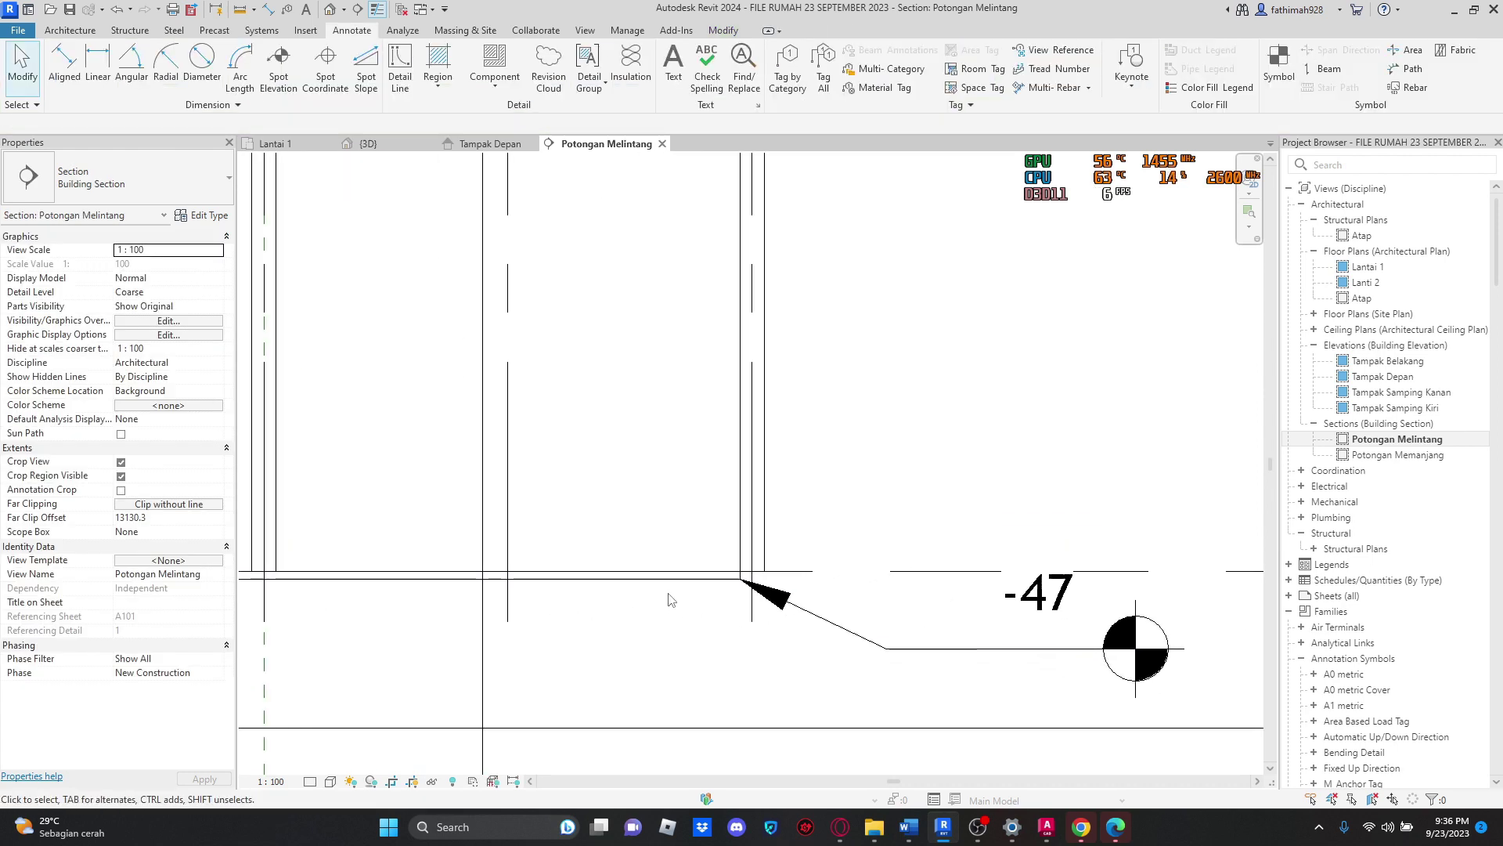
scroll(728, 584, down, 1)
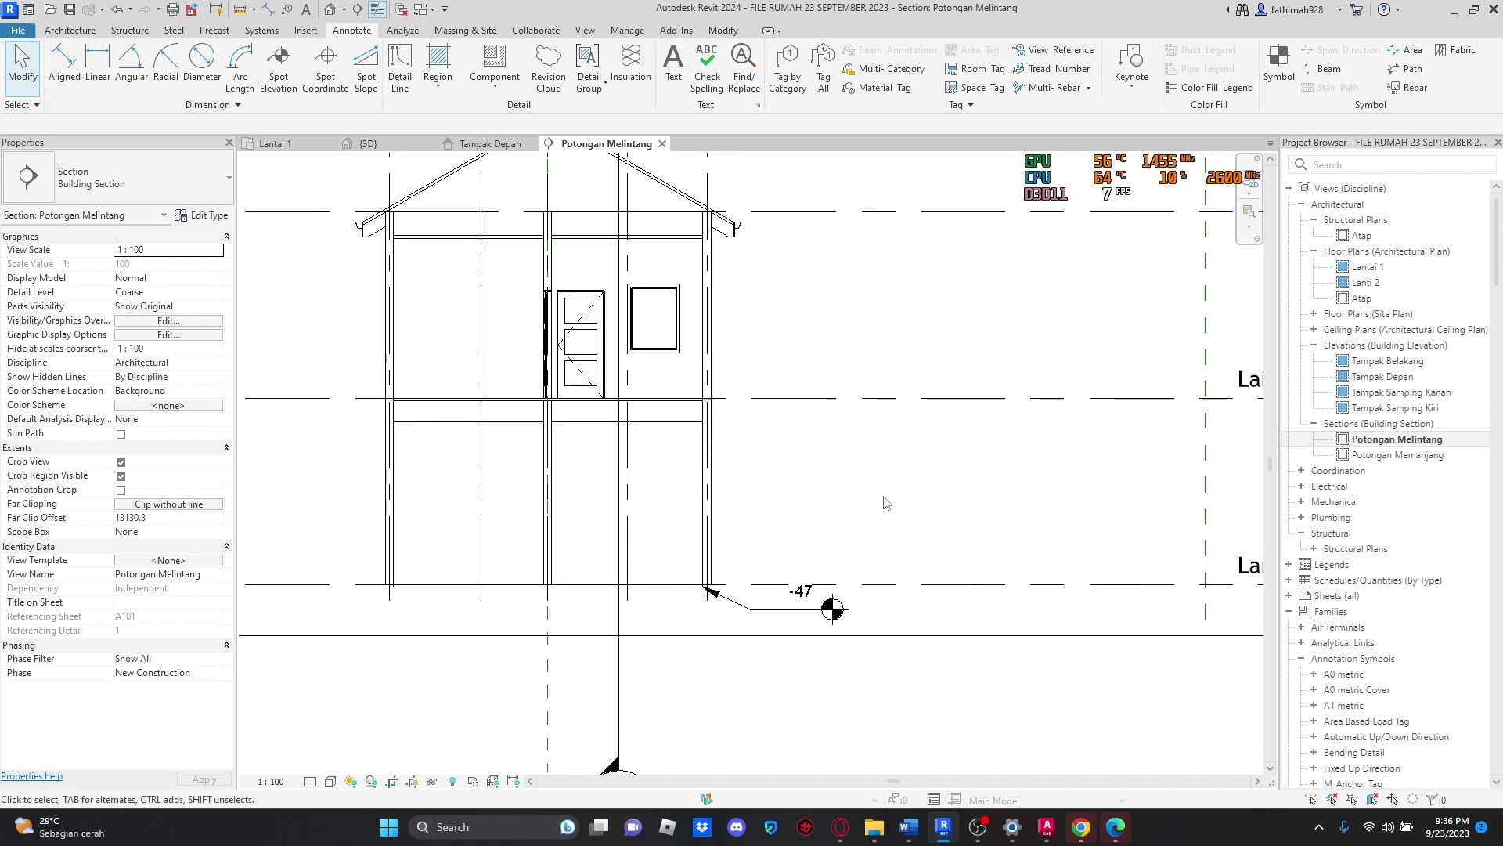
scroll(658, 599, up, 2)
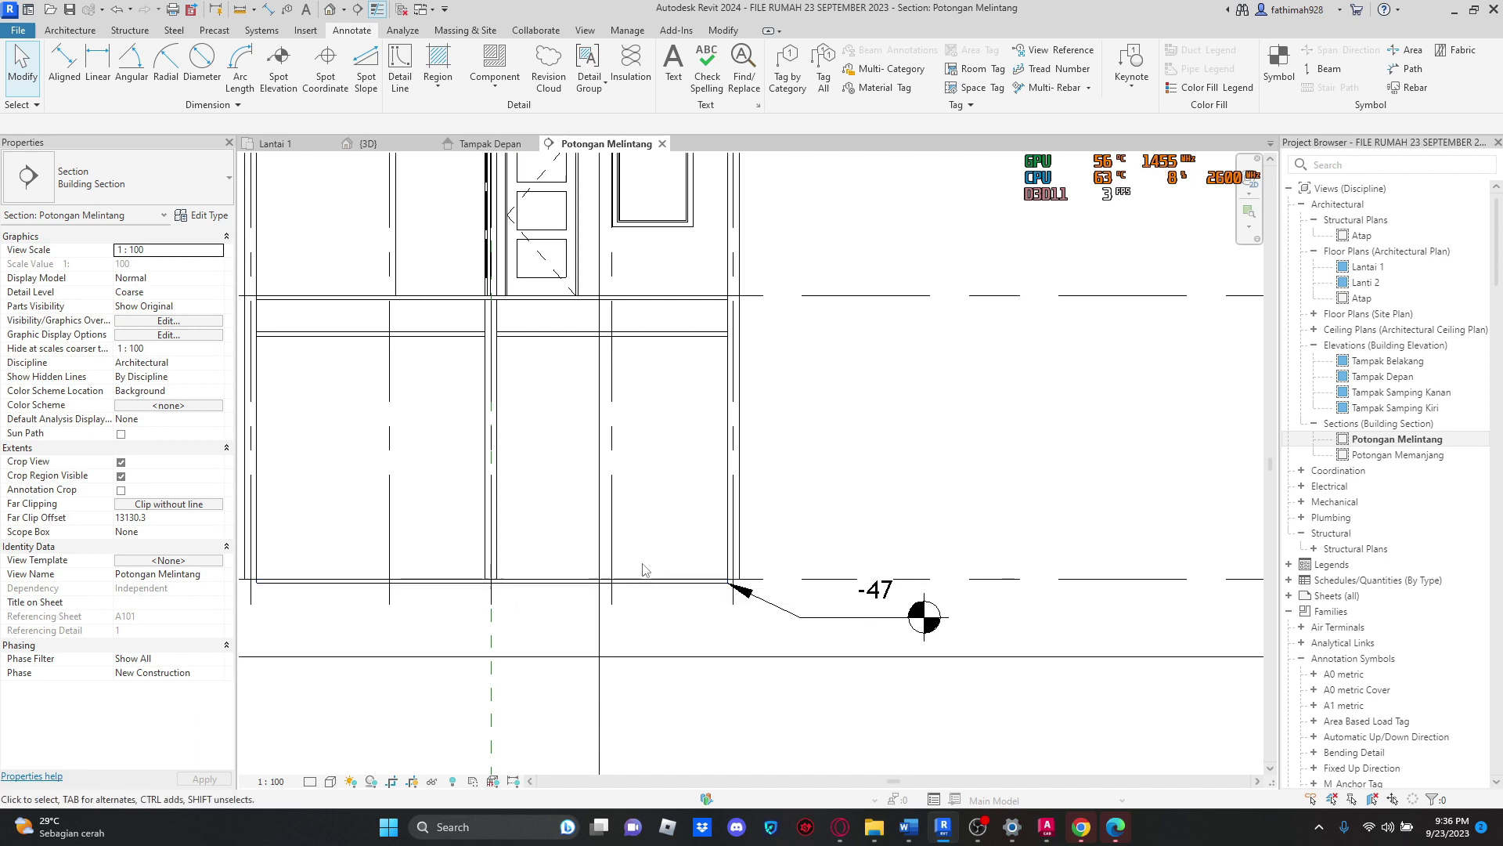
scroll(927, 383, down, 1)
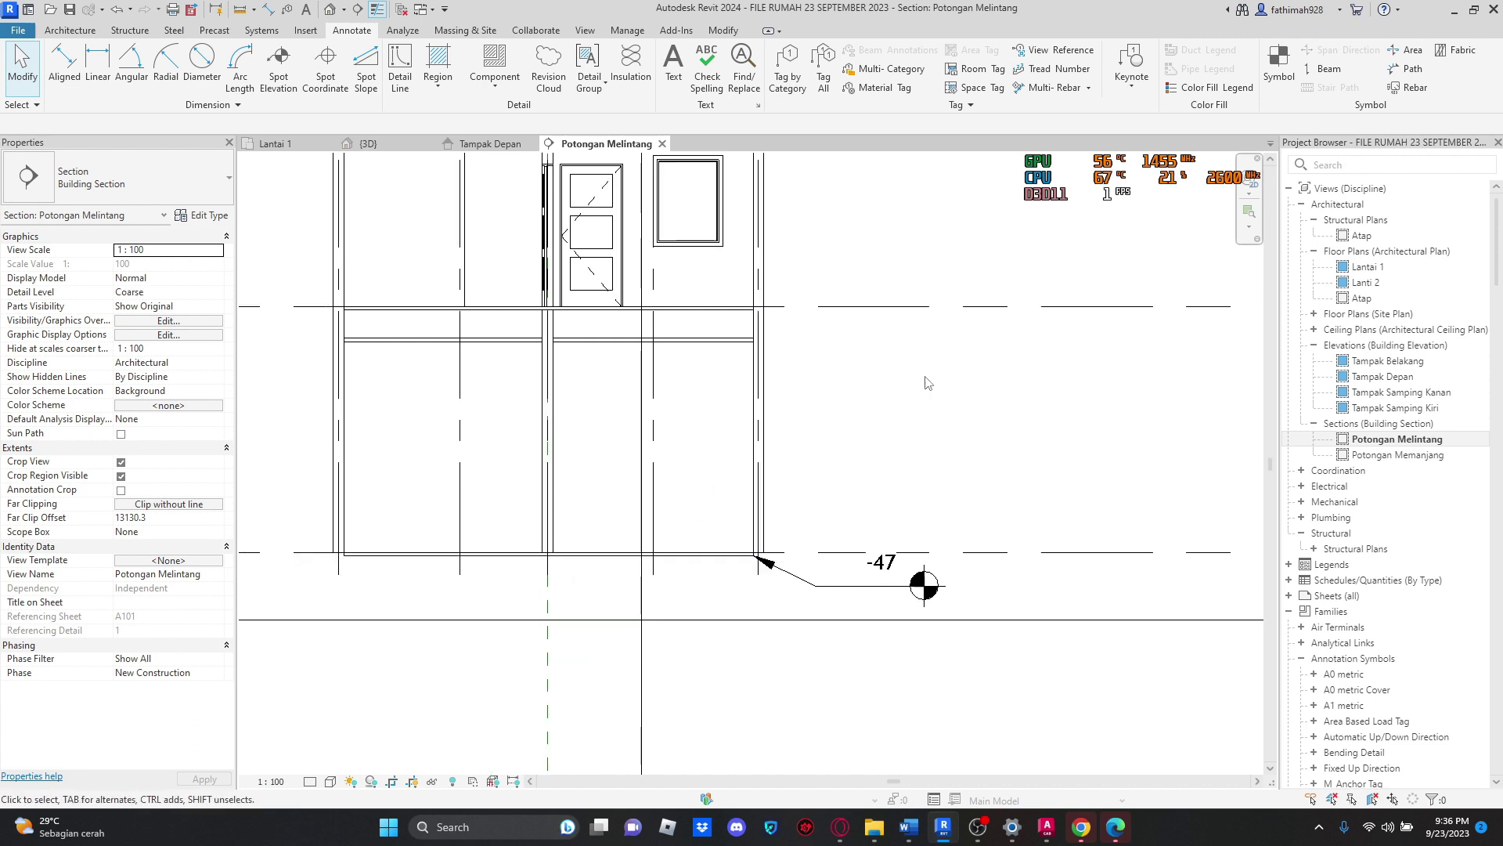
middle_drag(926, 379, 827, 469)
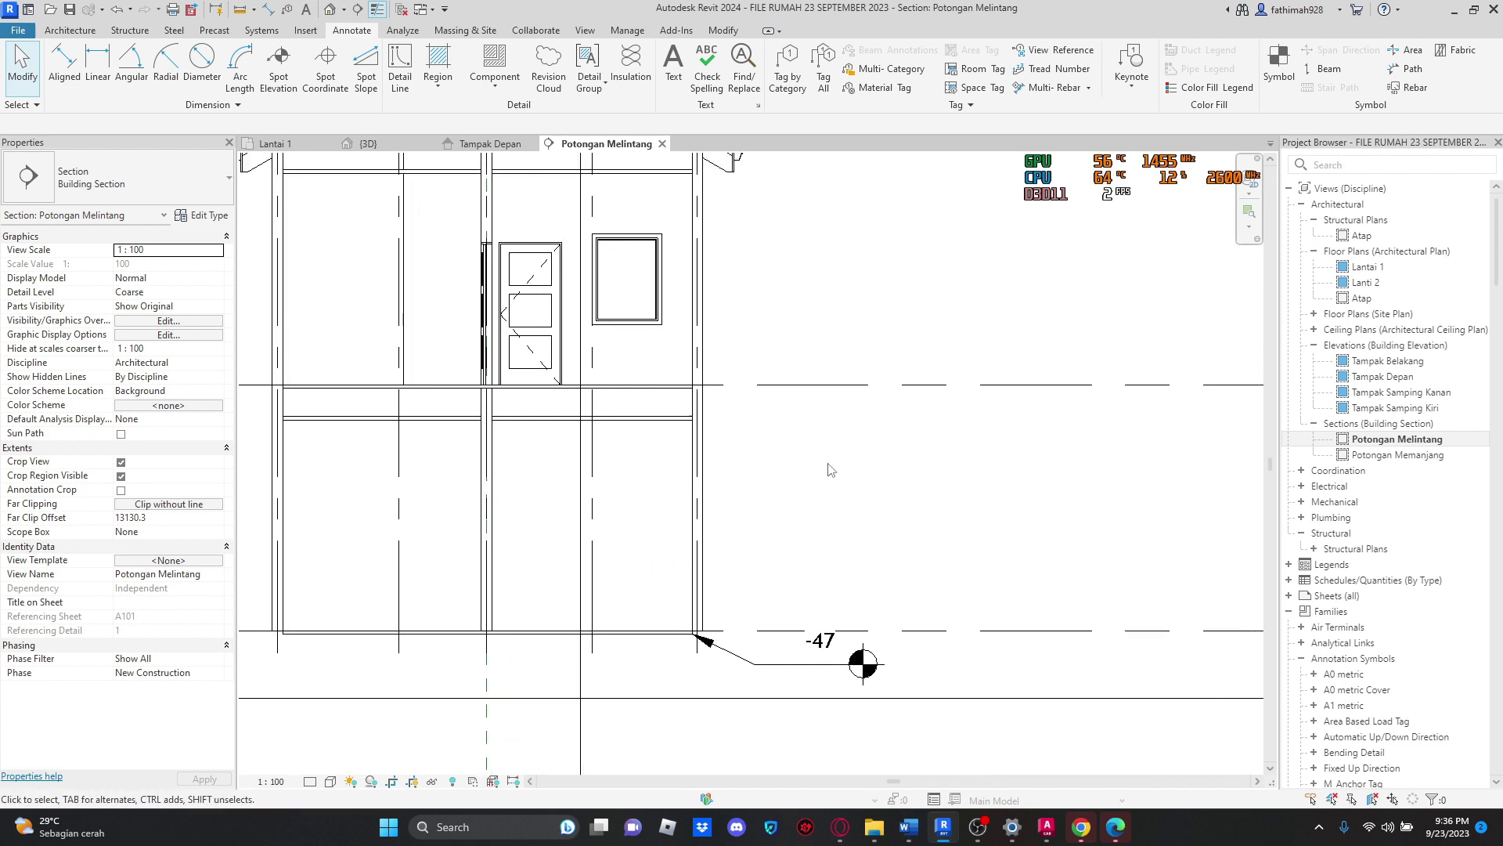
scroll(822, 491, down, 2)
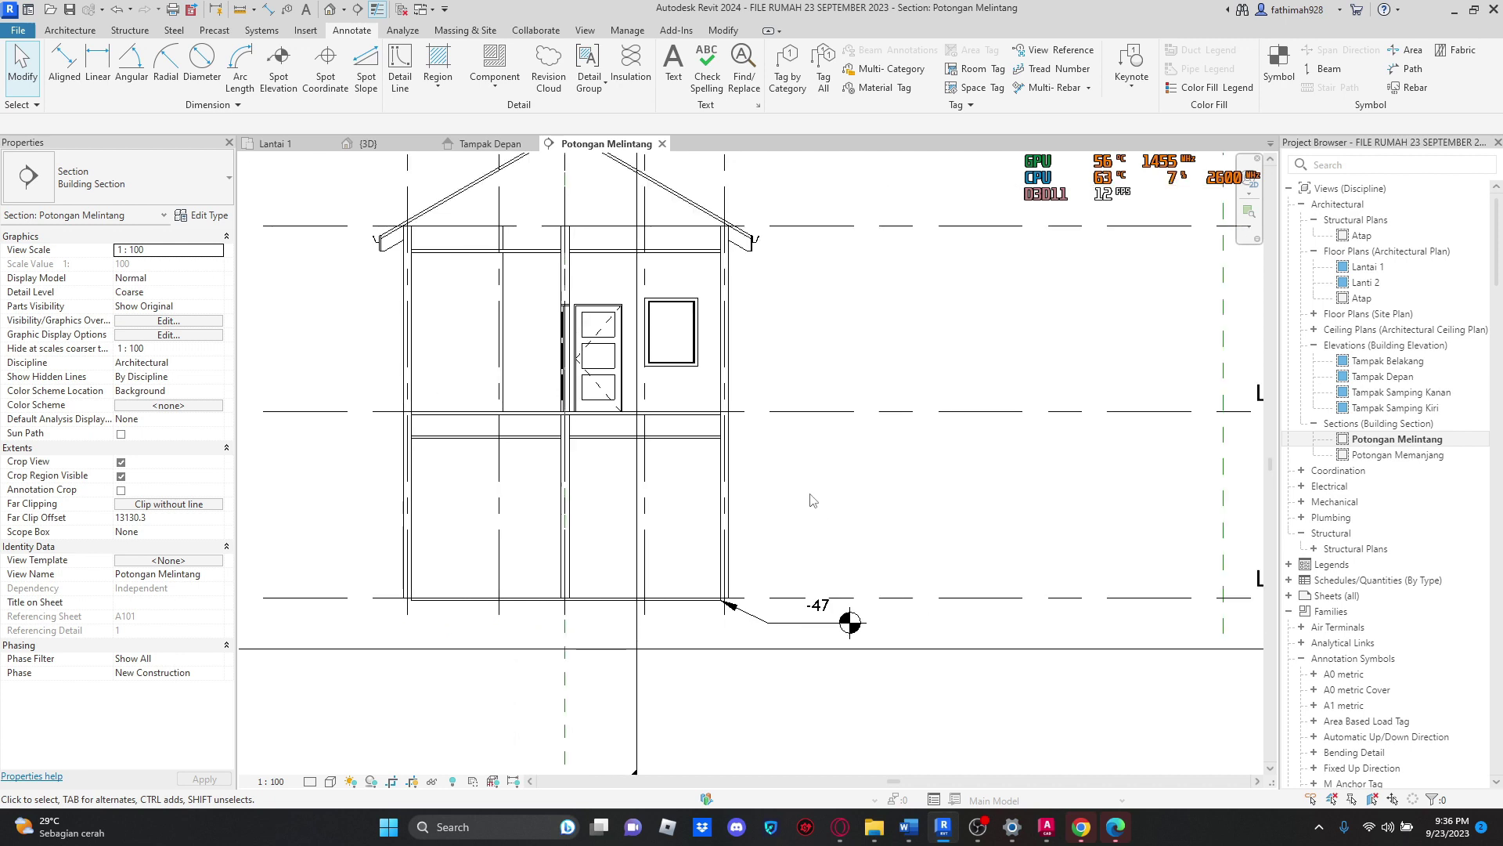
middle_drag(754, 527, 670, 543)
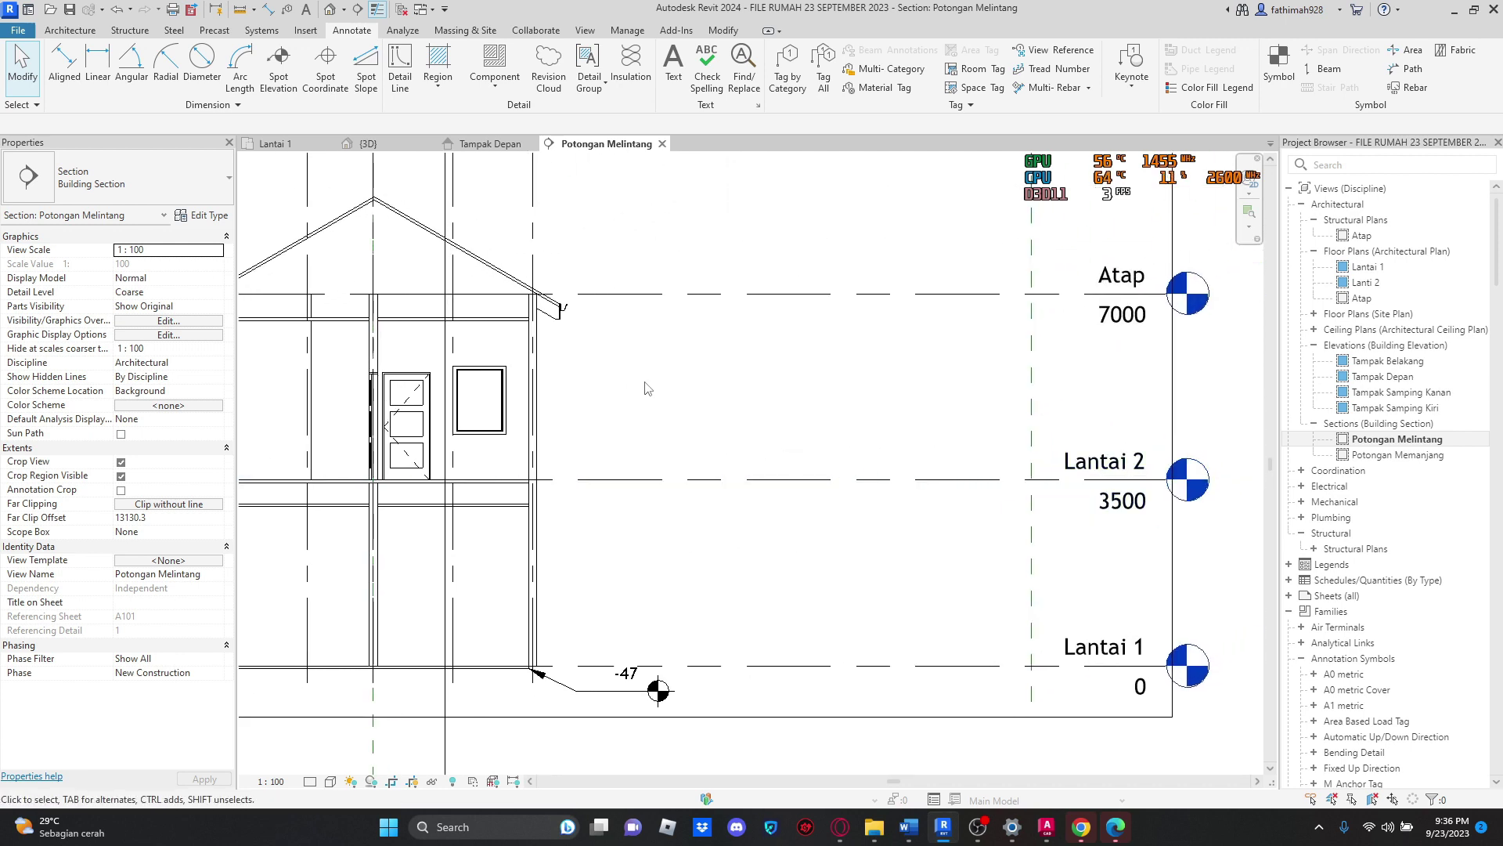
Step: Draw a new level across the full width of the section between Lantai 1 and Lantai 2, at an elevation of 3000
click(68, 31)
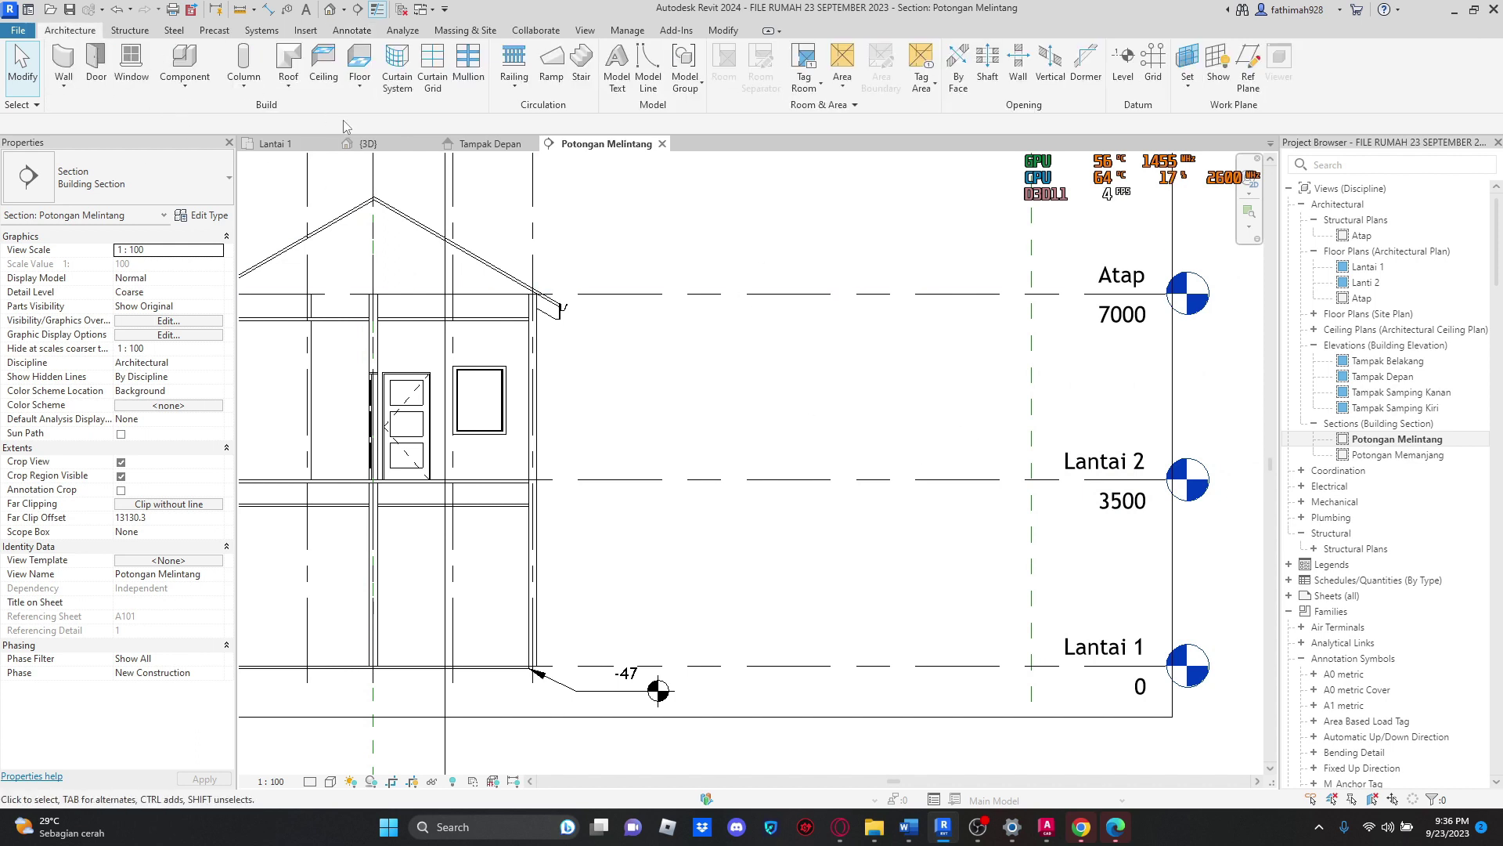
click(1125, 63)
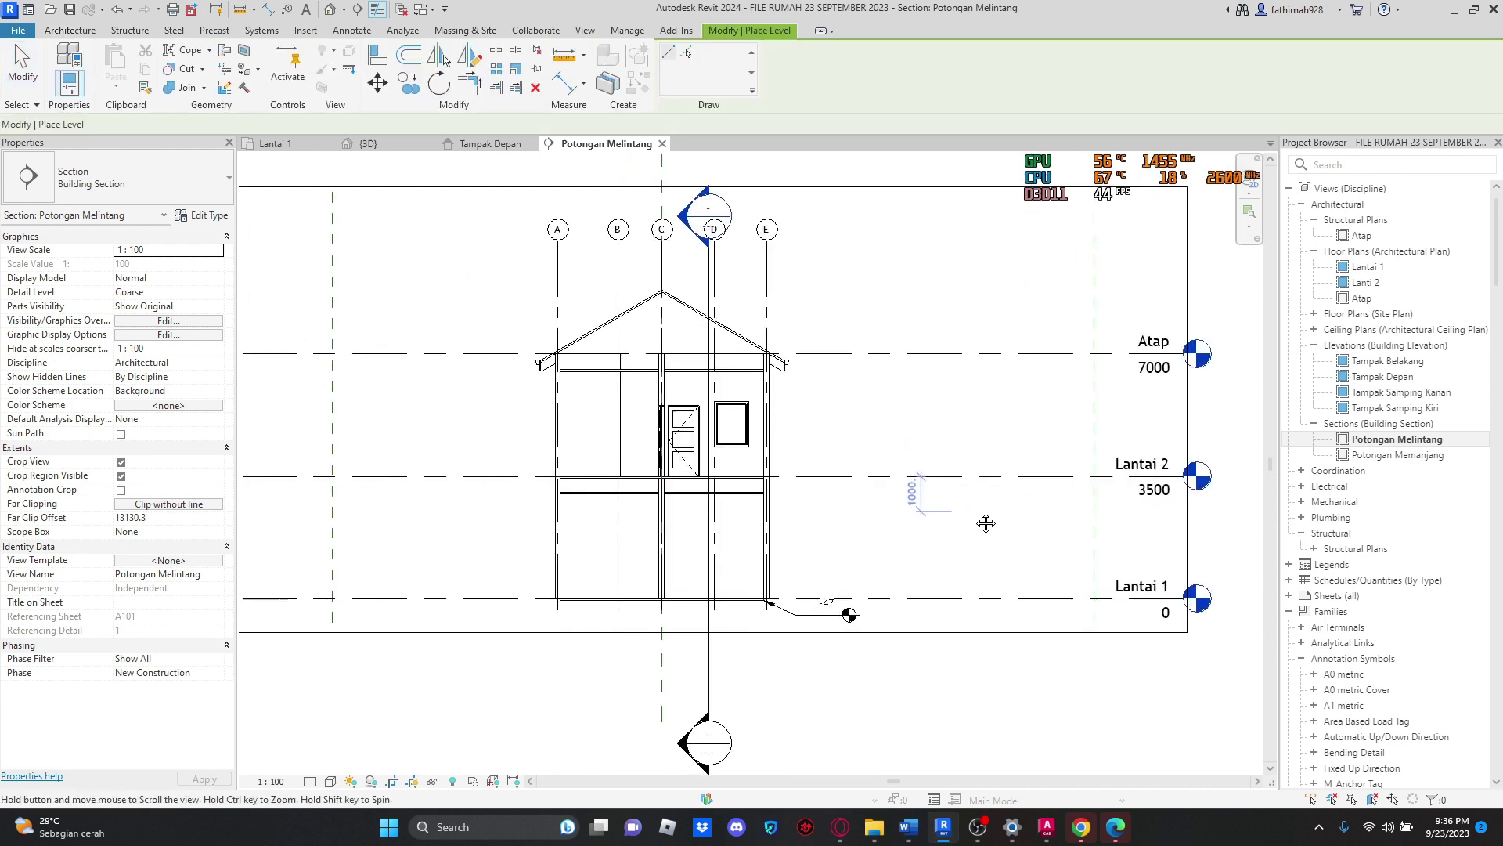
click(299, 488)
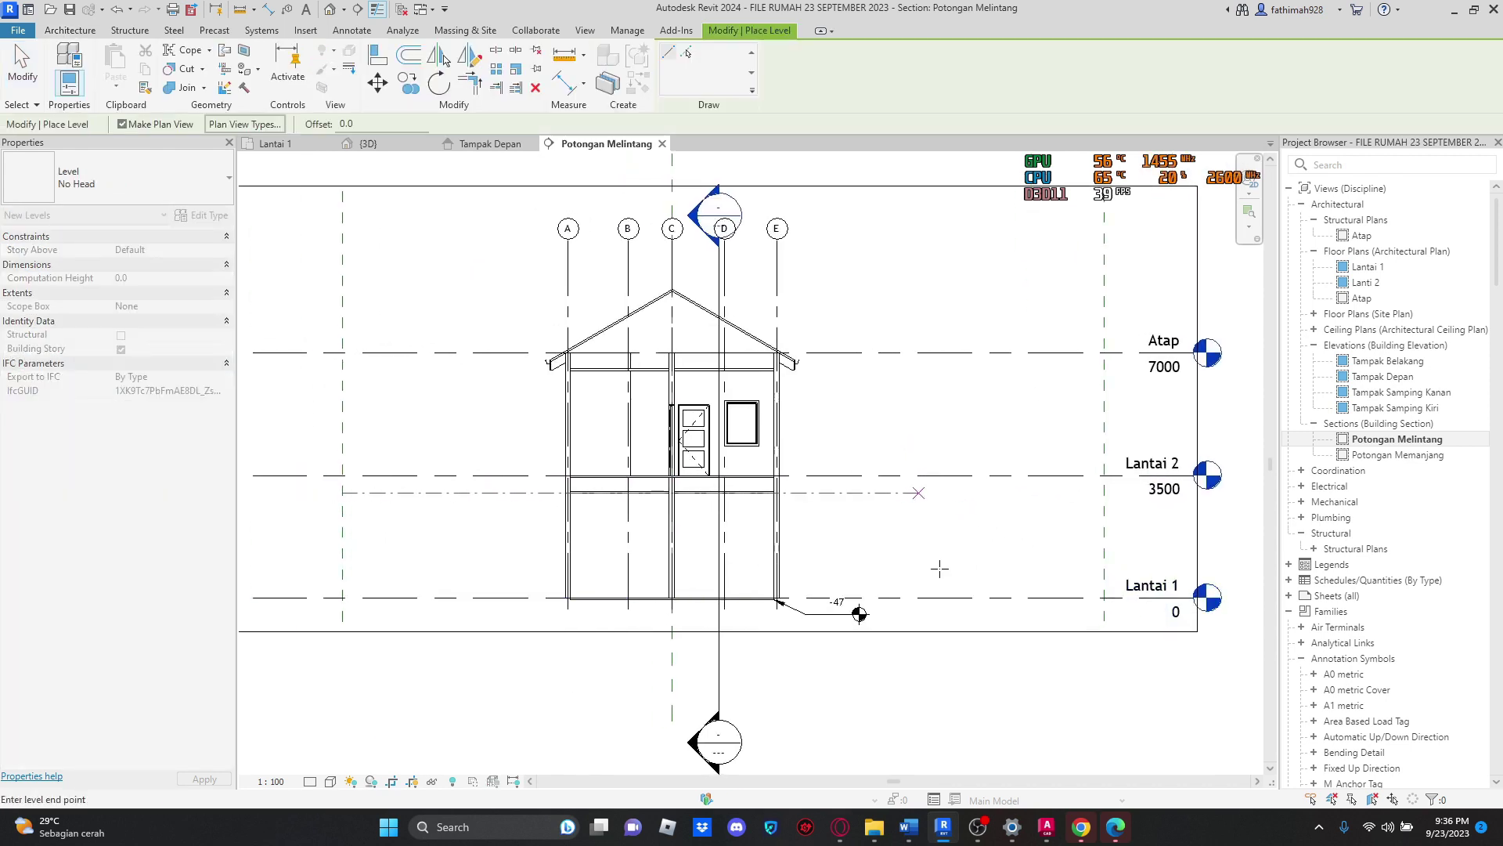
click(1104, 492)
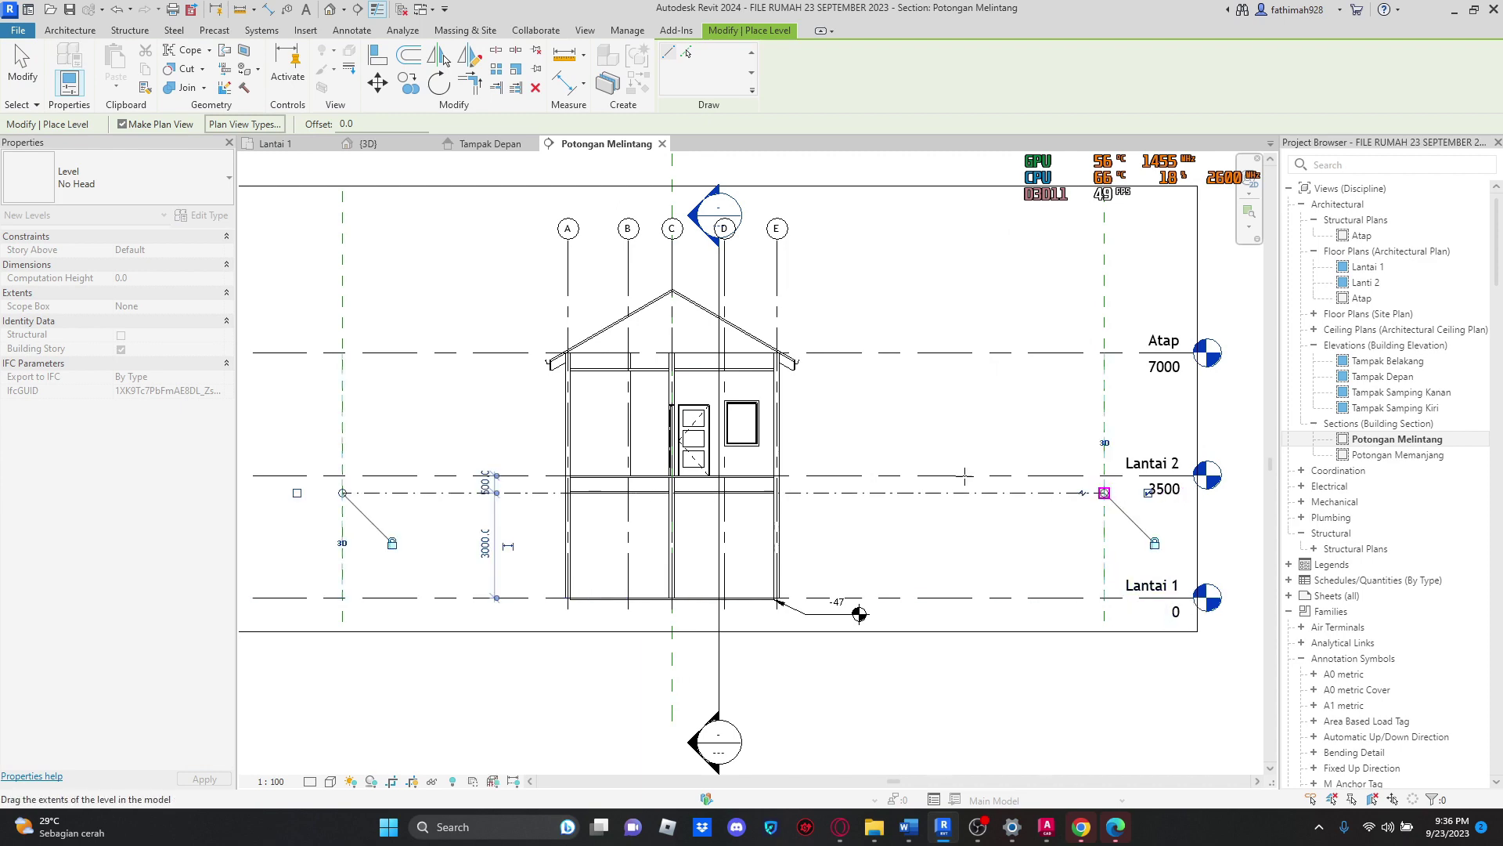
scroll(783, 517, up, 2)
scroll(861, 549, down, 2)
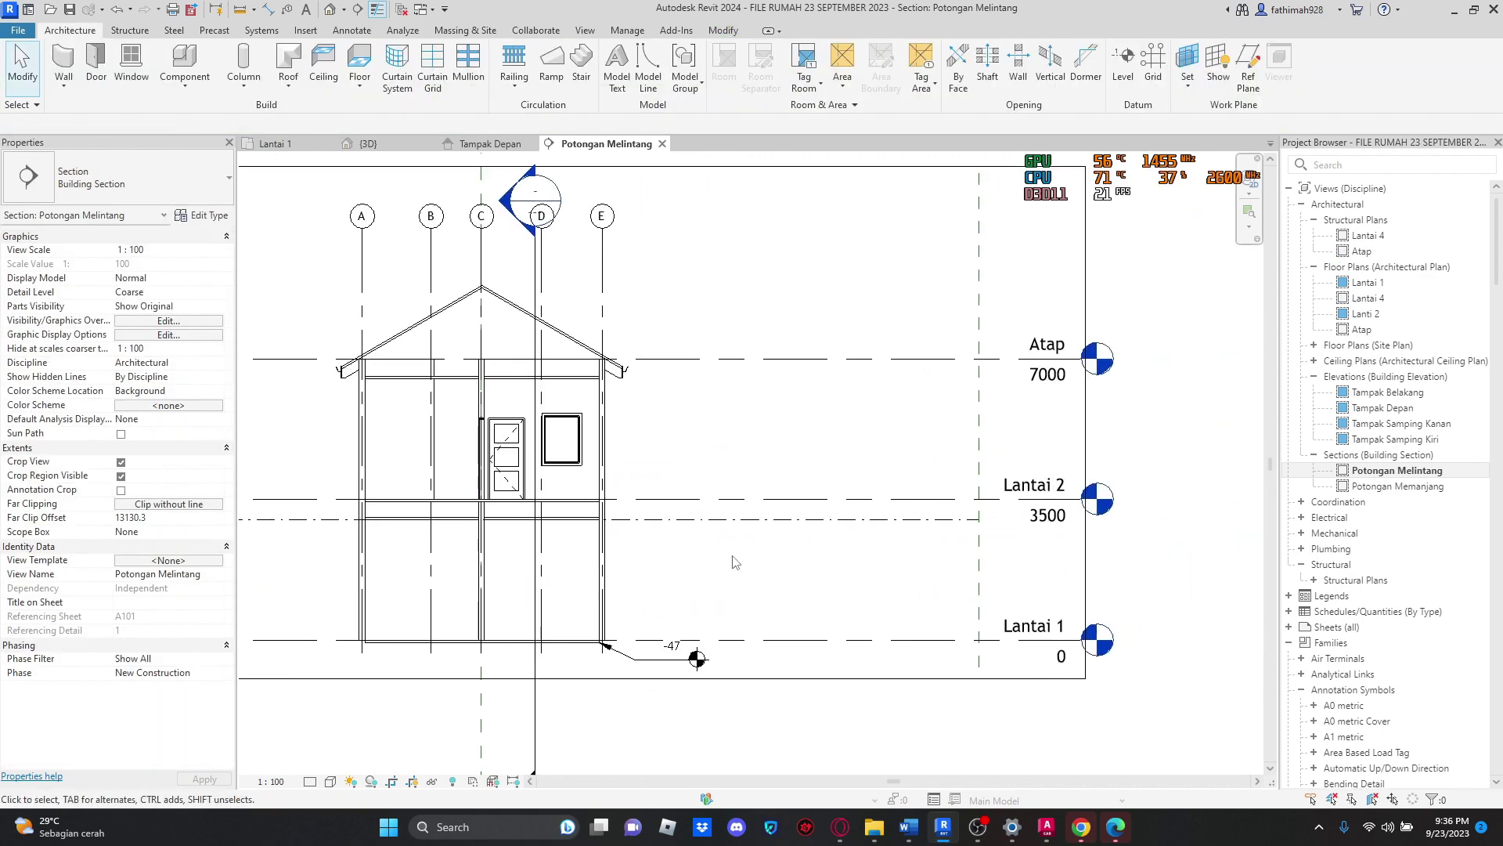
Step: Change the new level below Lantai 2 to the 8mm Head type
click(841, 519)
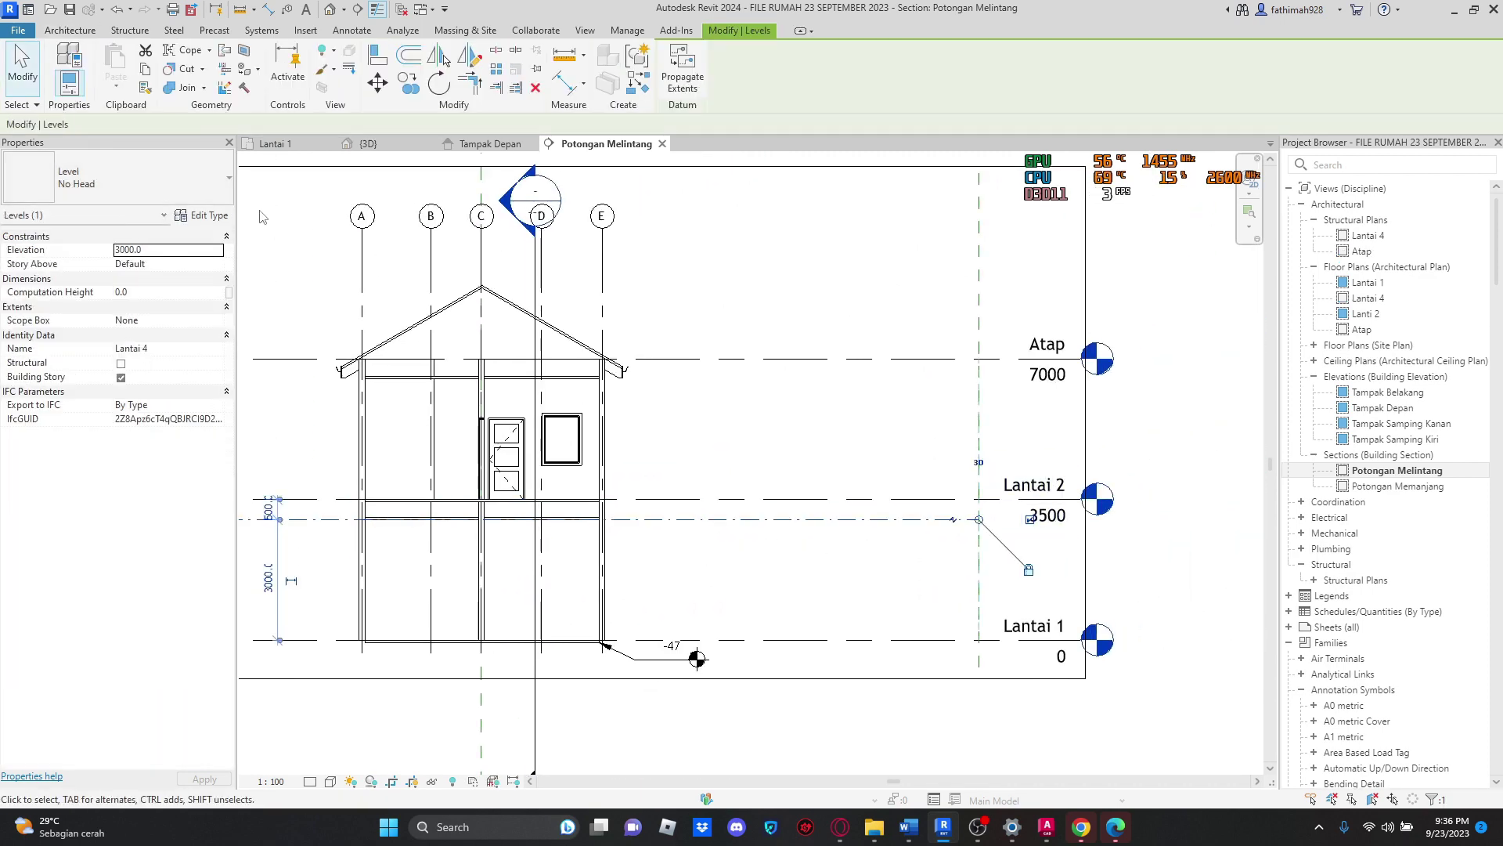
click(152, 171)
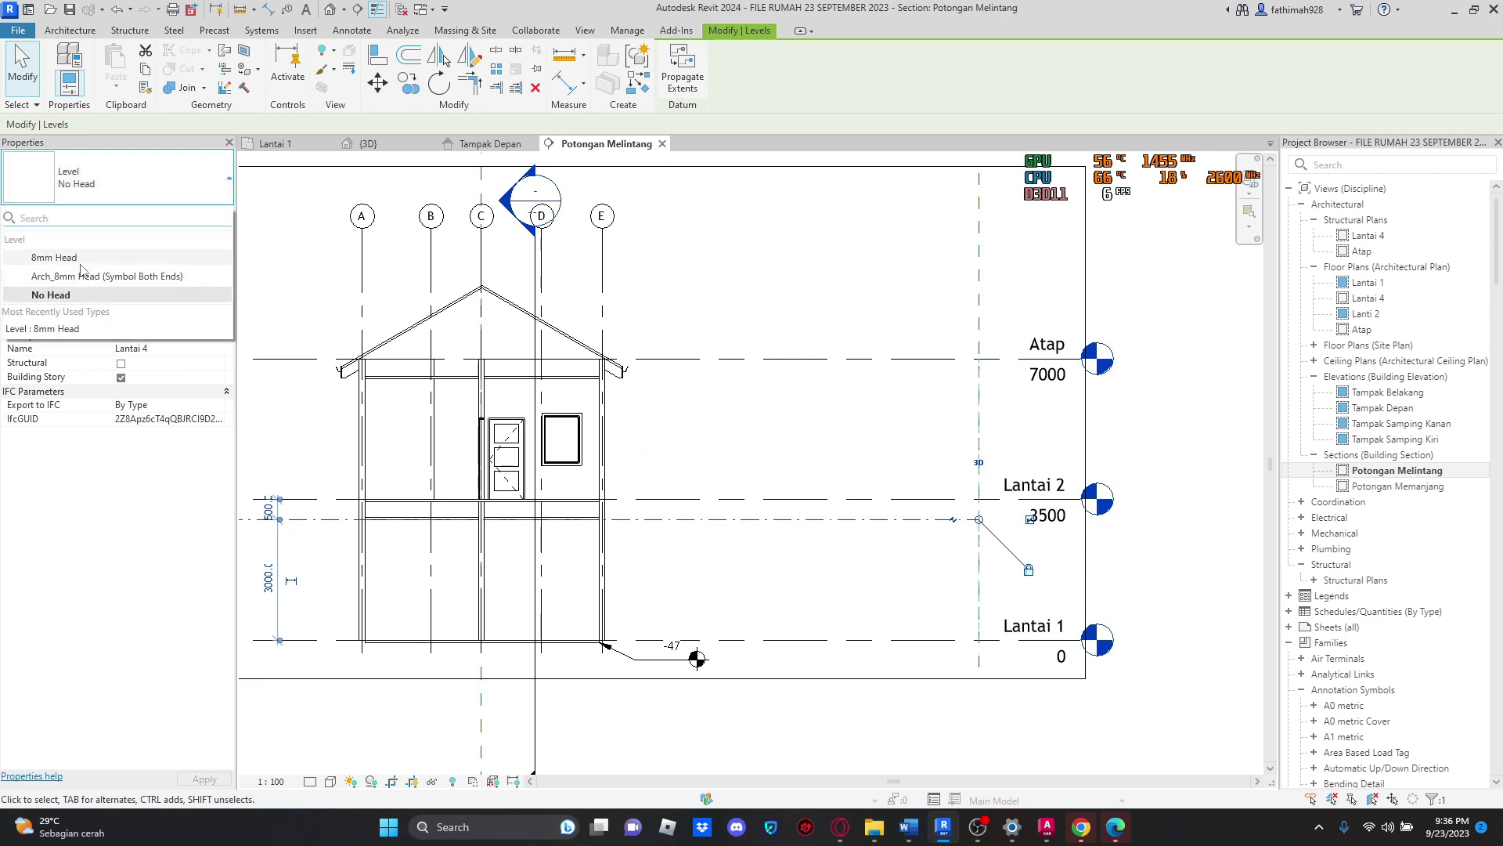
click(78, 265)
scroll(960, 527, up, 3)
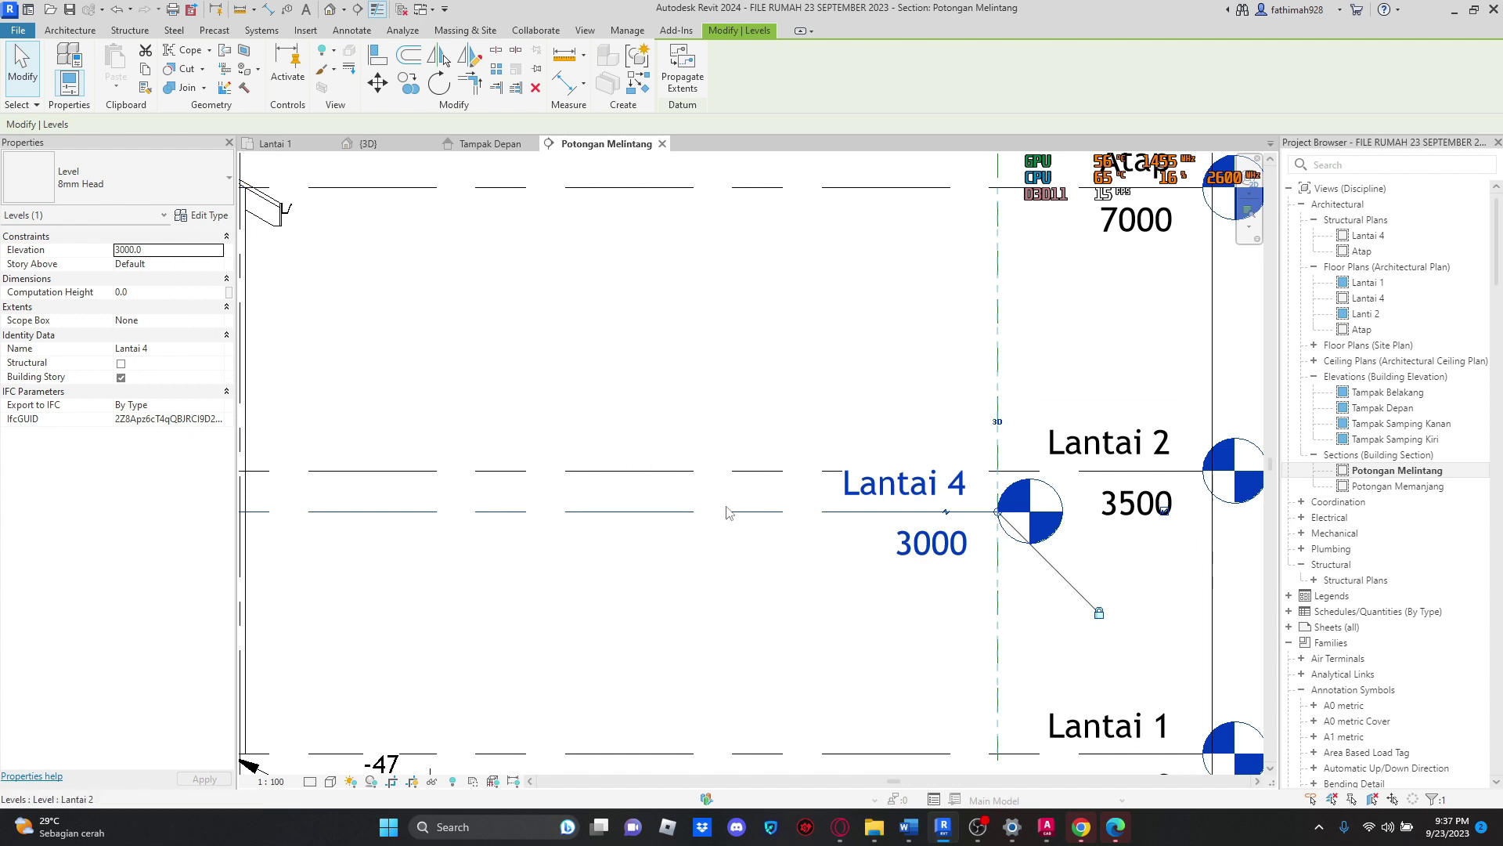
Step: Assign the Grids and Levels scope box to the new level
click(219, 320)
click(217, 320)
click(159, 354)
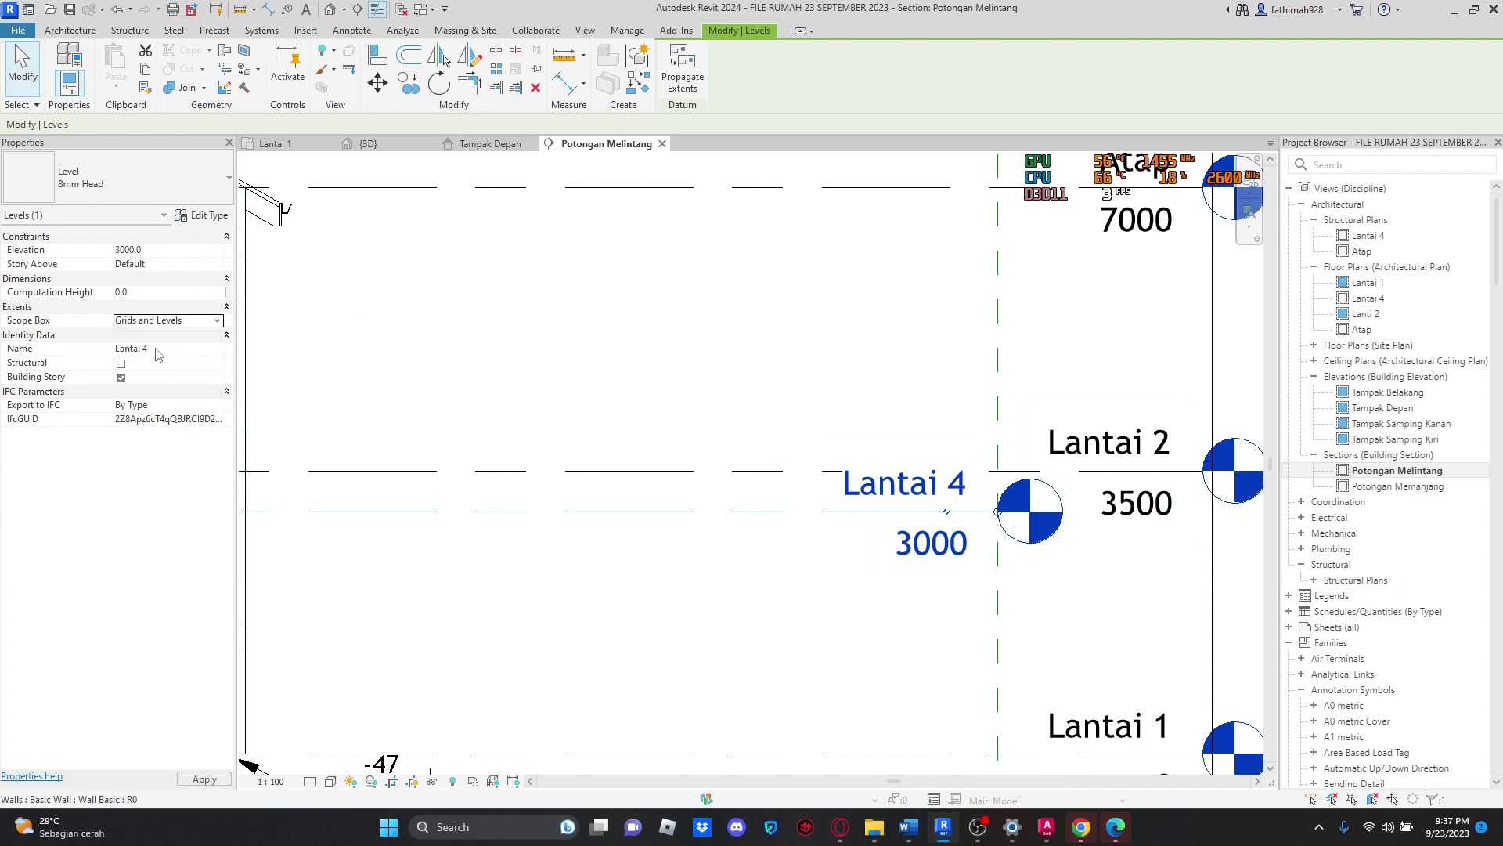
click(627, 369)
scroll(971, 457, down, 2)
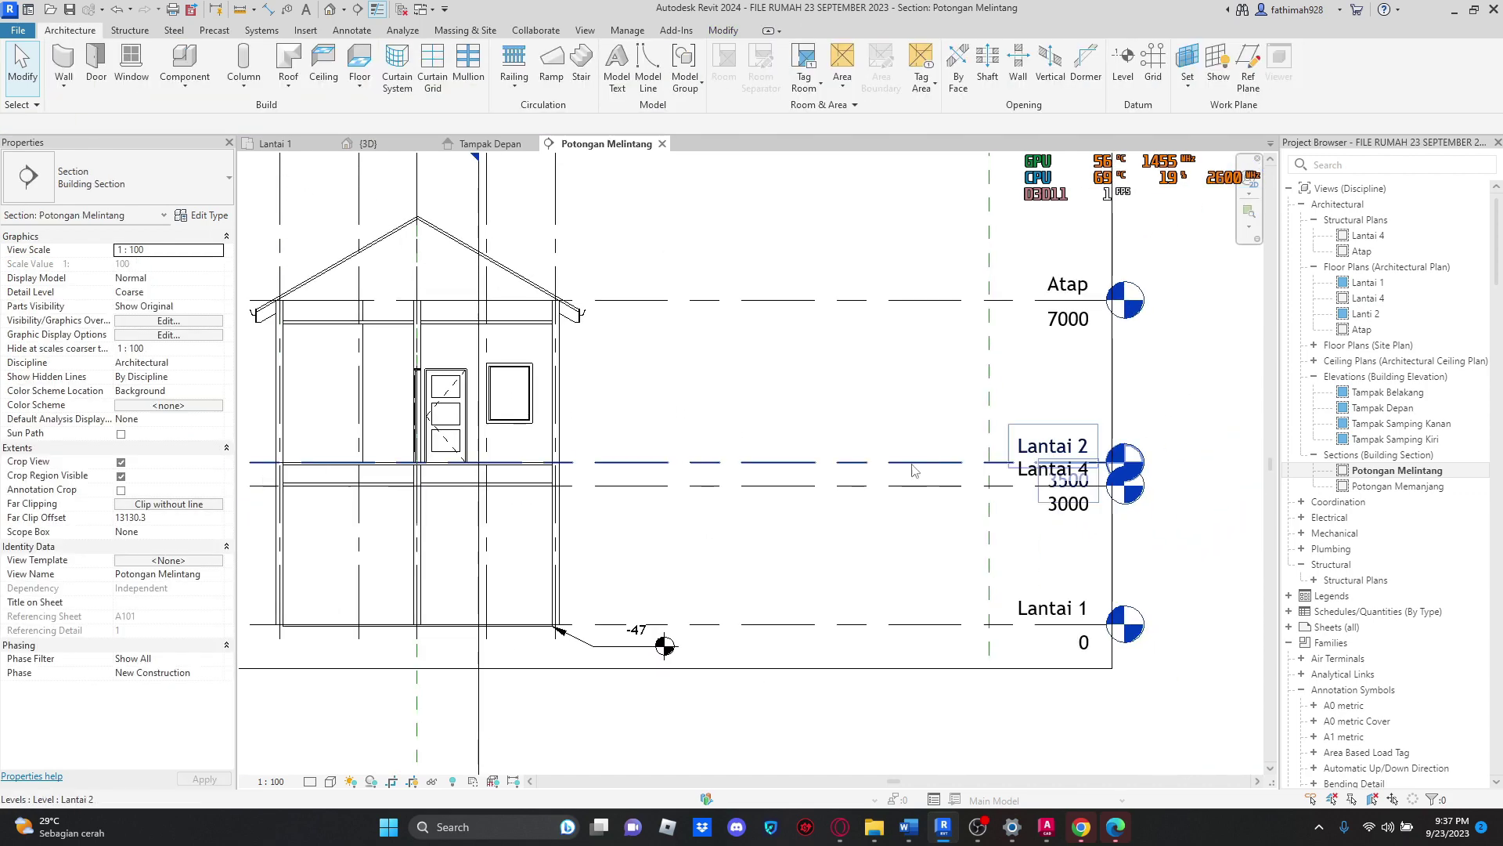
Step: Add an elbow to the new level's line to offset its head below the overlapping Lantai 2 head
scroll(1034, 529, up, 2)
click(1119, 449)
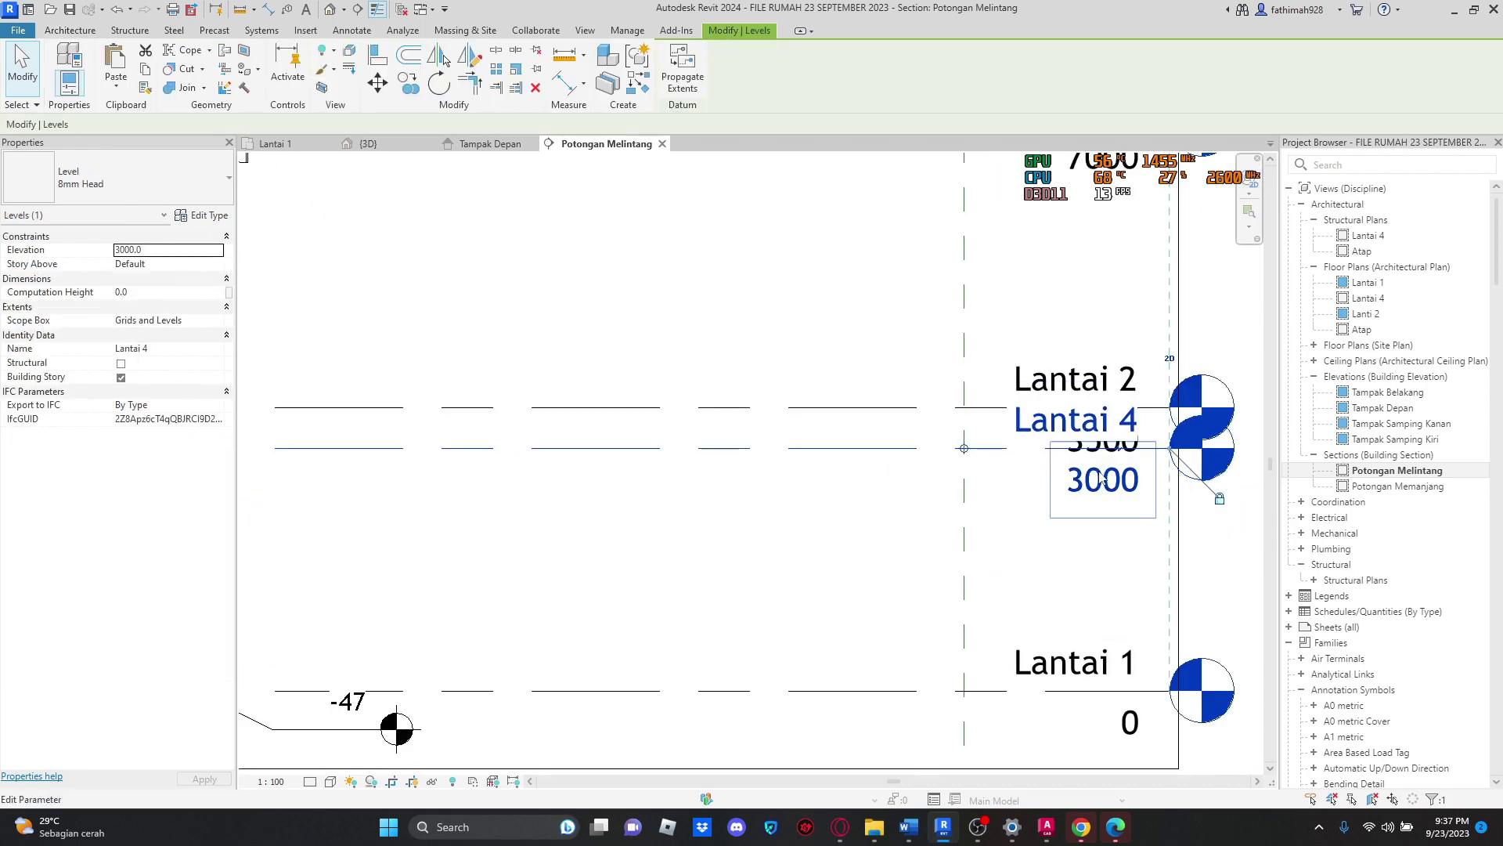
scroll(1121, 456, up, 2)
scroll(1133, 448, up, 2)
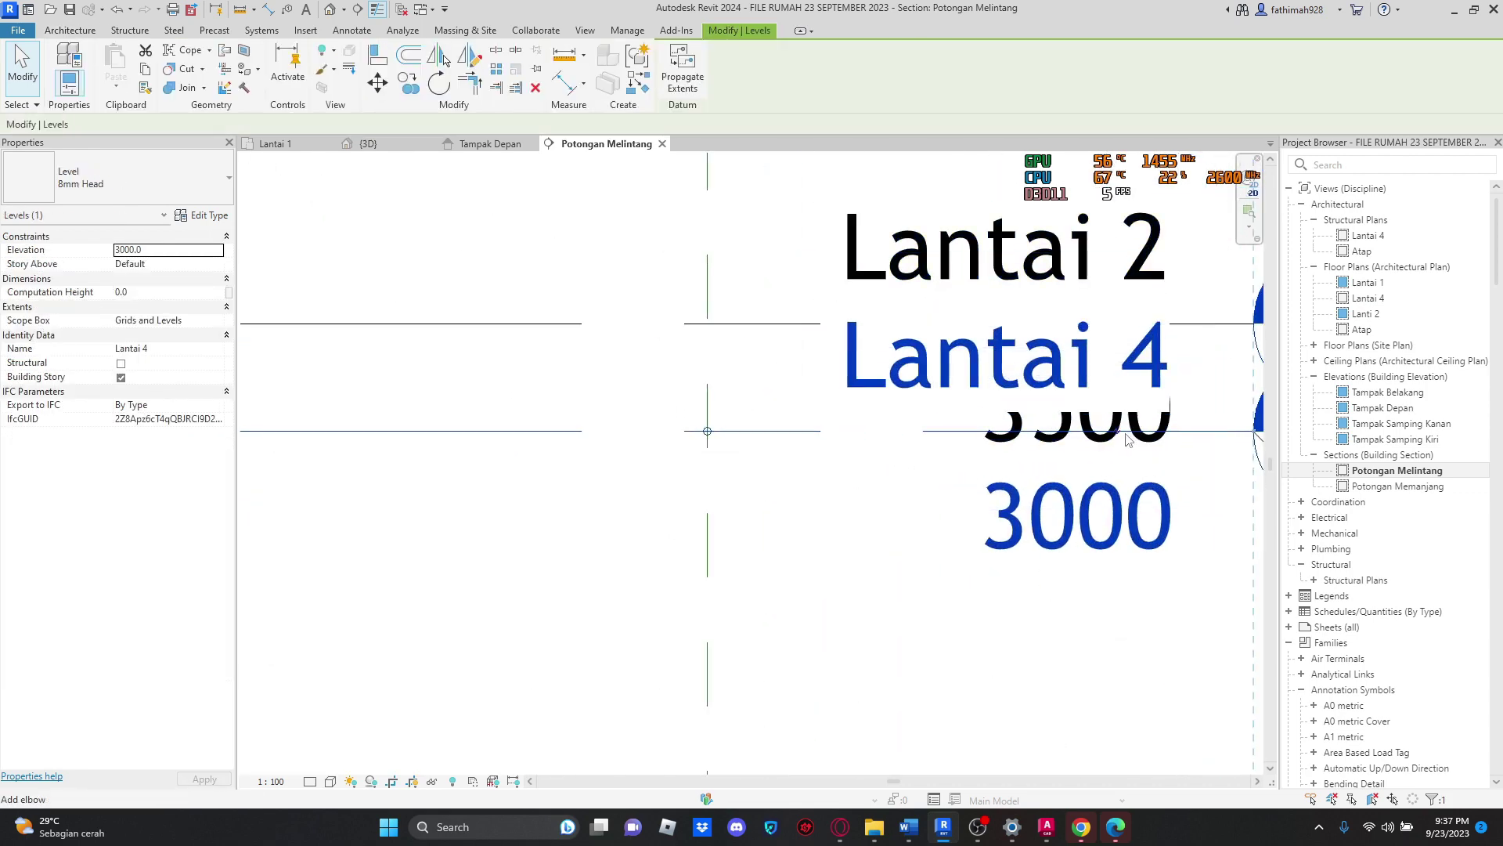
click(1133, 448)
scroll(1016, 519, down, 2)
scroll(1016, 515, down, 1)
click(953, 635)
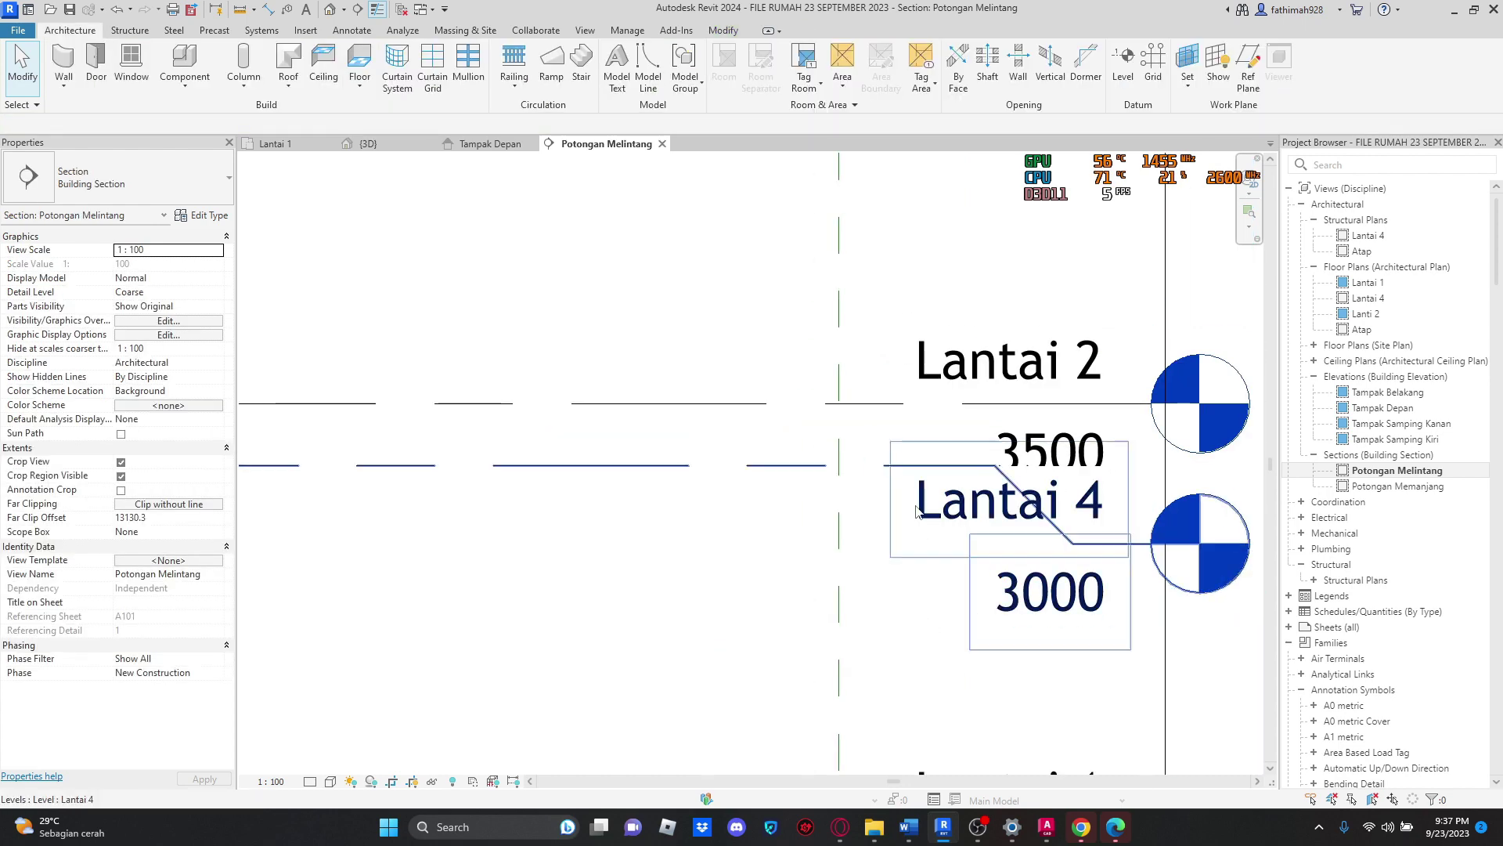
Step: Reshape the new level's elbow so its head sits lower, clear of the Lantai 2 elevation text
click(862, 468)
drag(996, 467, 883, 466)
drag(984, 556, 928, 605)
click(697, 580)
Step: Examine the spacing of the level heads and the edge of the Lantai 2 floor slab
scroll(710, 565, down, 1)
scroll(710, 565, down, 2)
middle_drag(708, 569, 926, 573)
scroll(904, 548, down, 3)
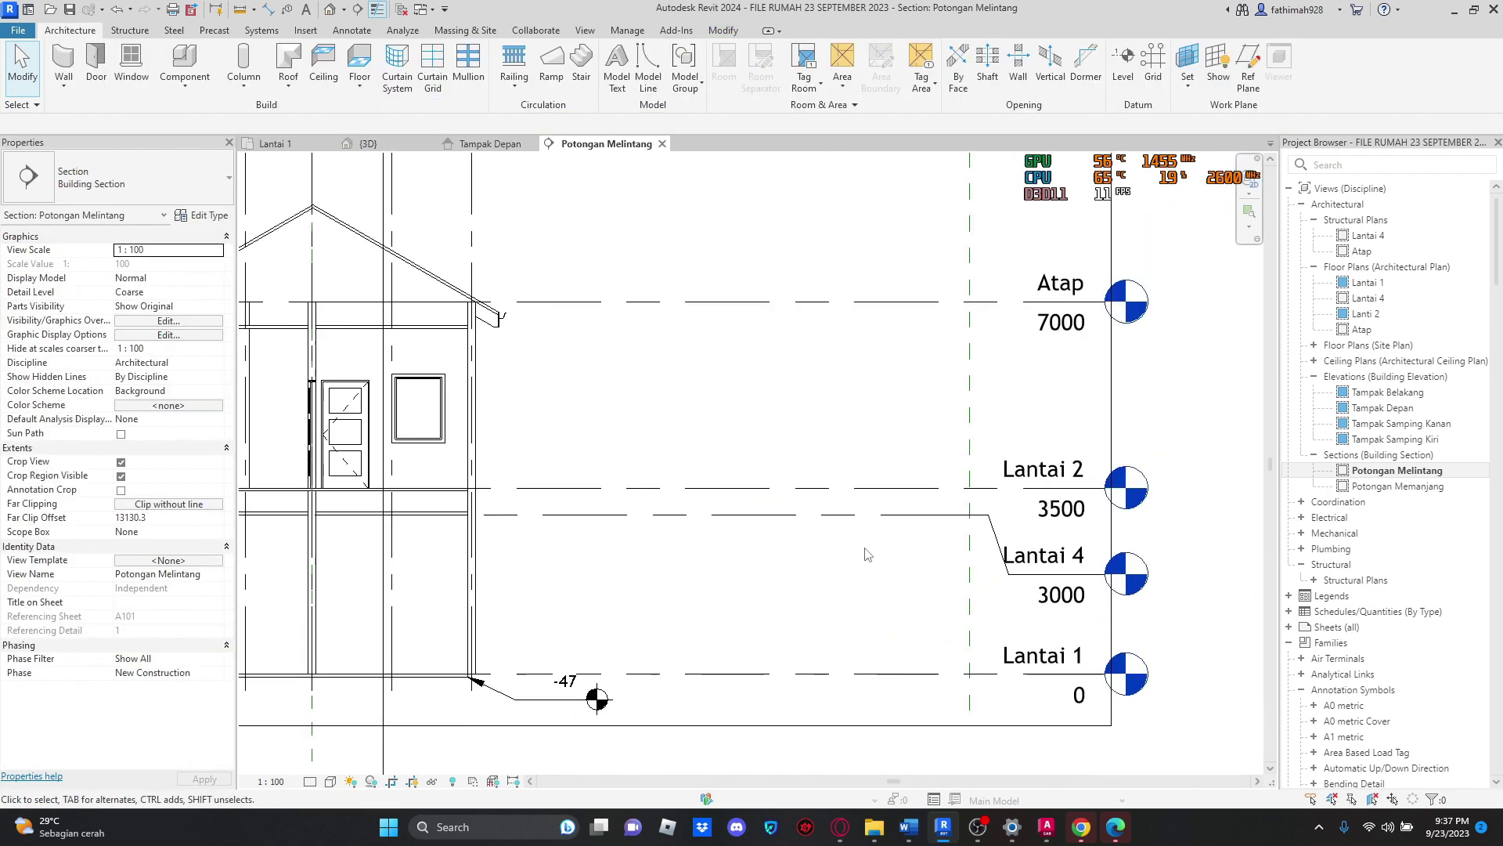
middle_drag(795, 568, 650, 505)
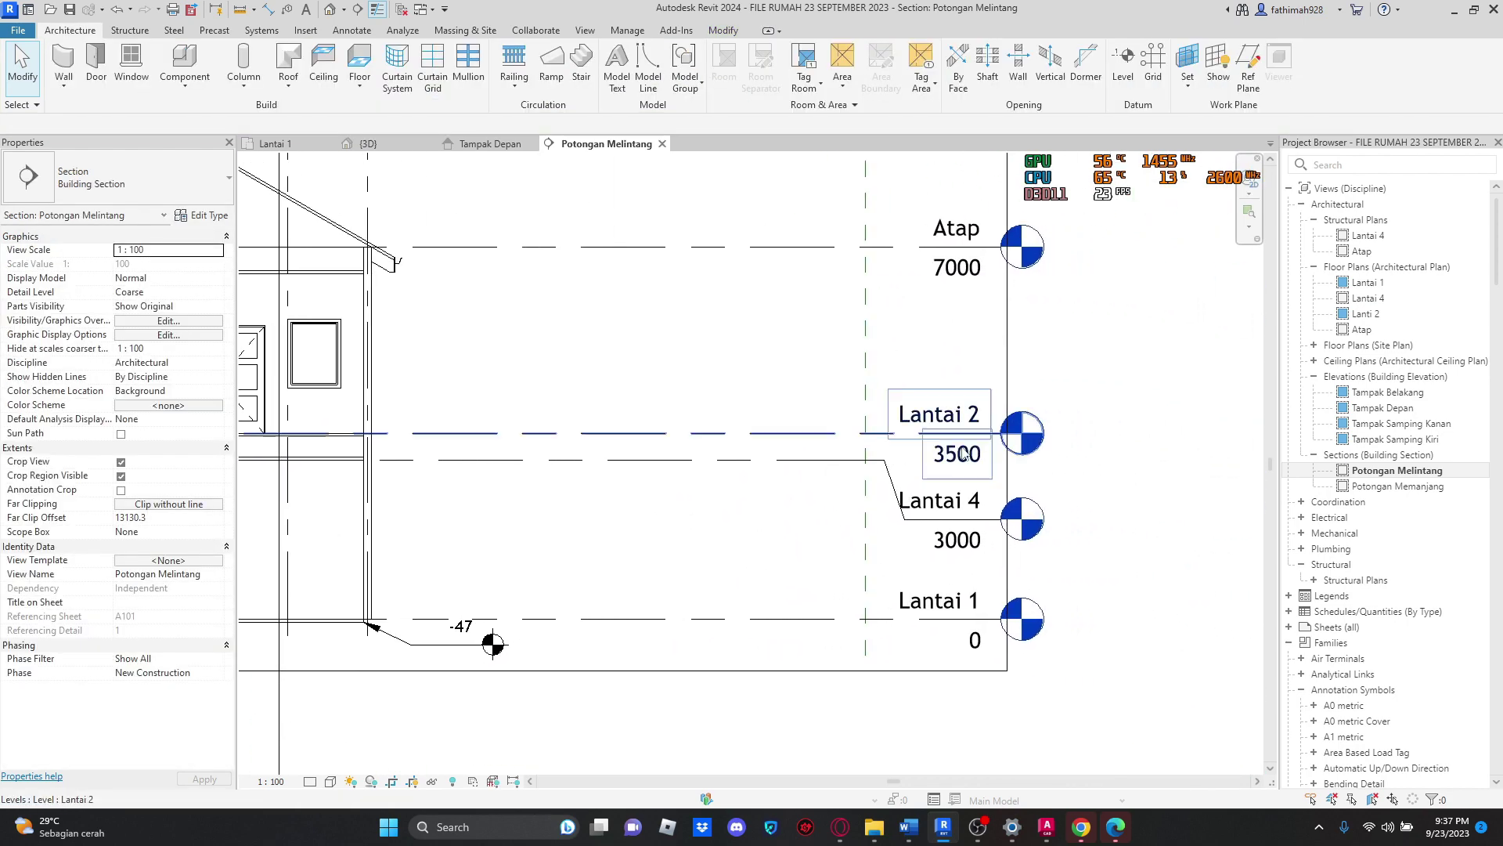
scroll(971, 454, up, 1)
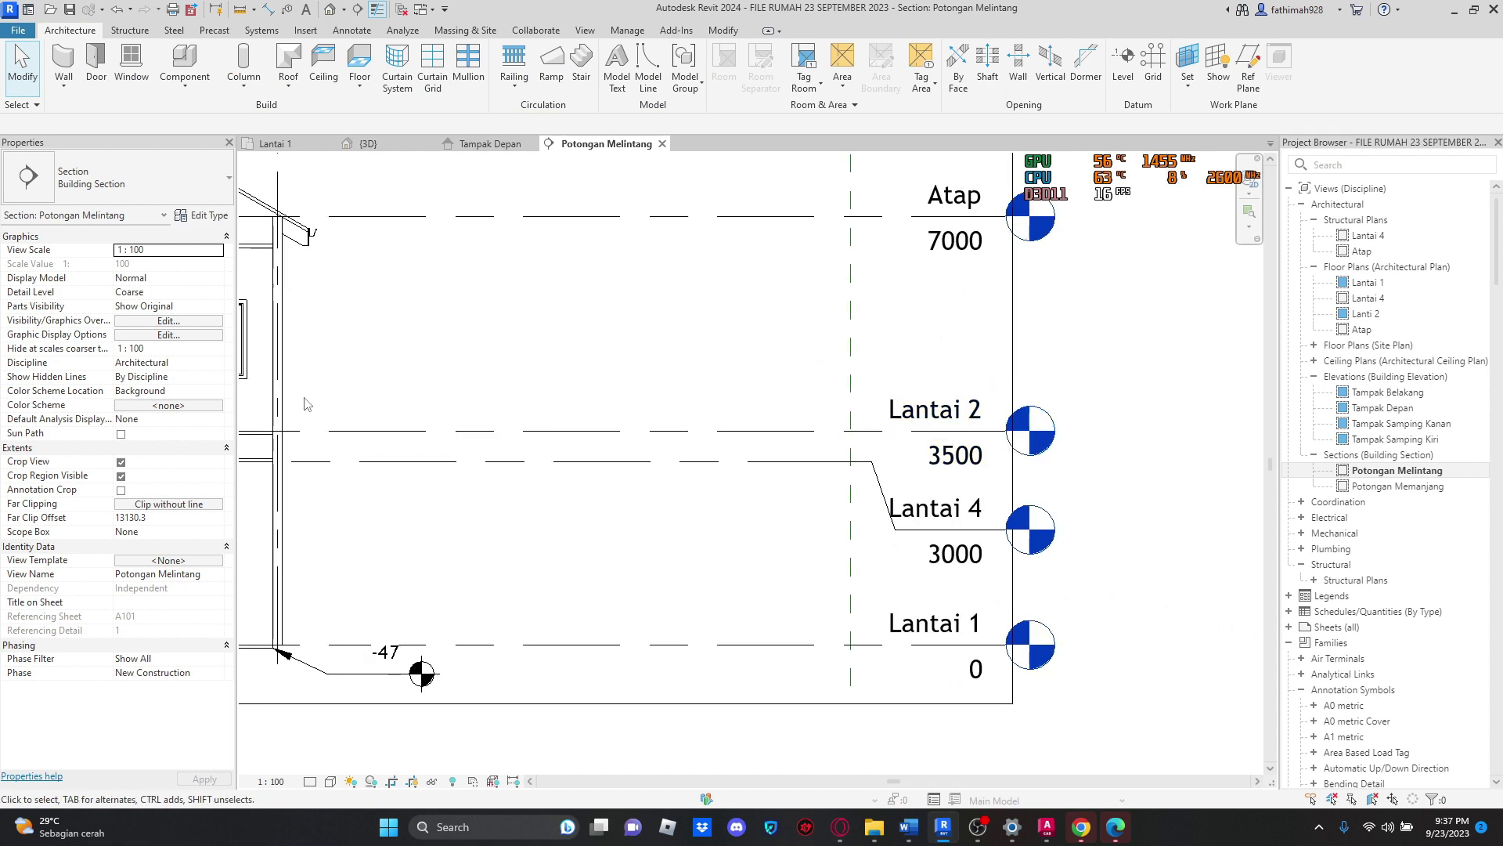
middle_drag(423, 387, 550, 381)
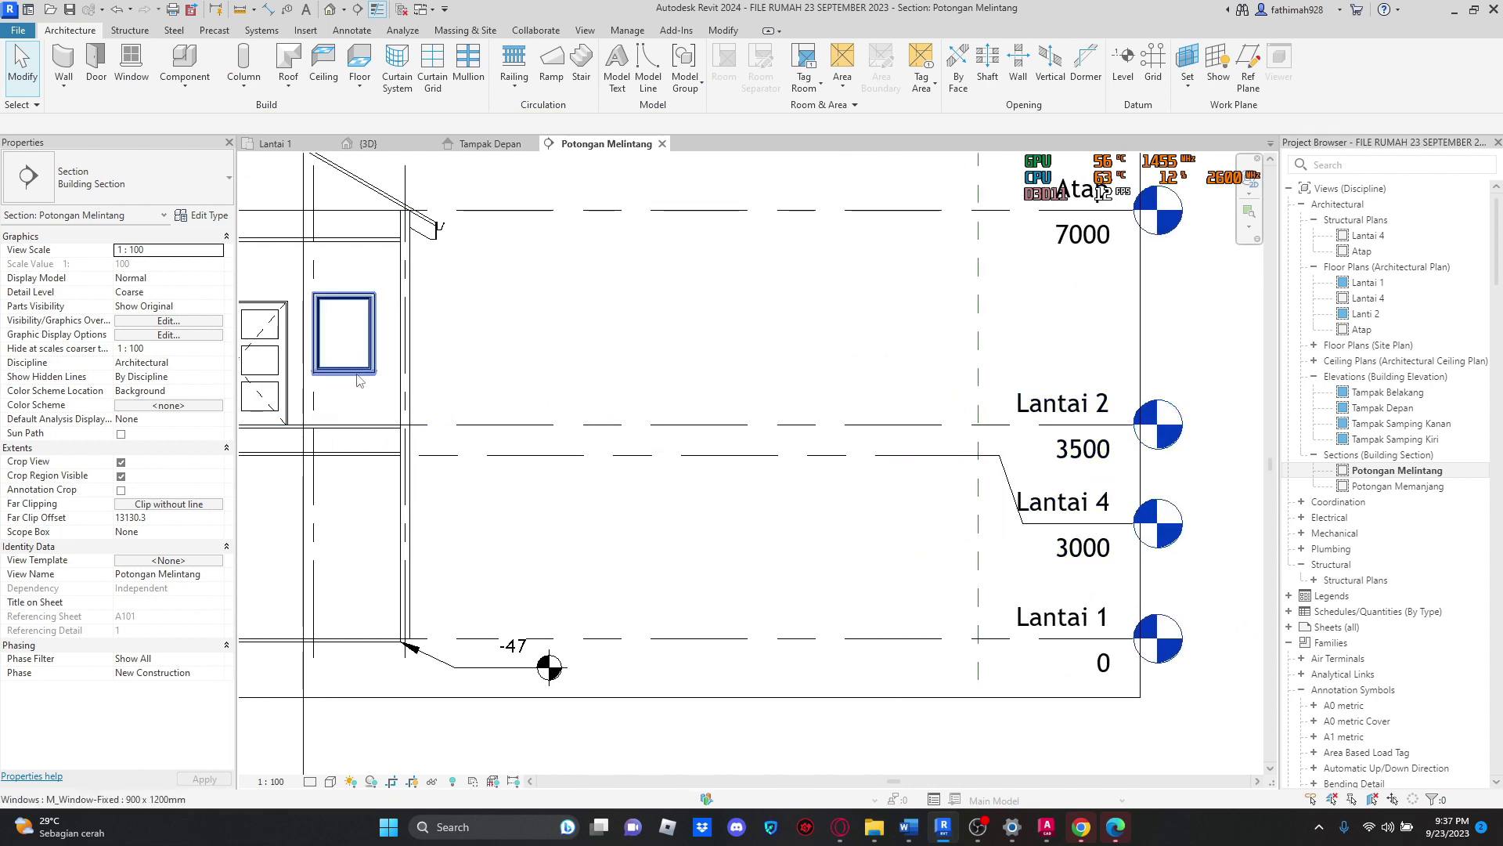
scroll(400, 428, up, 3)
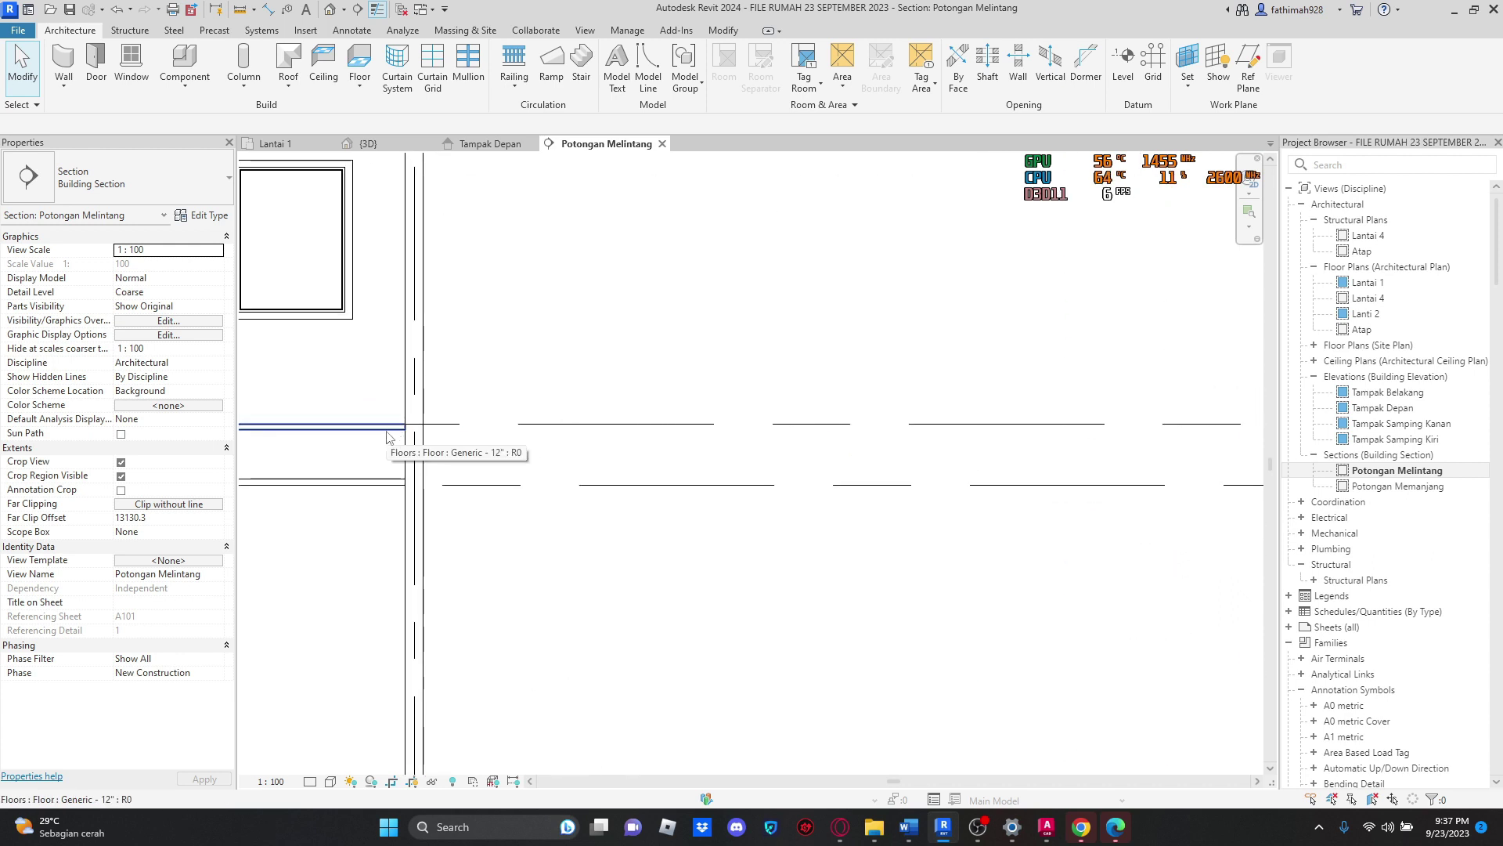
scroll(886, 450, down, 2)
middle_drag(895, 448, 495, 423)
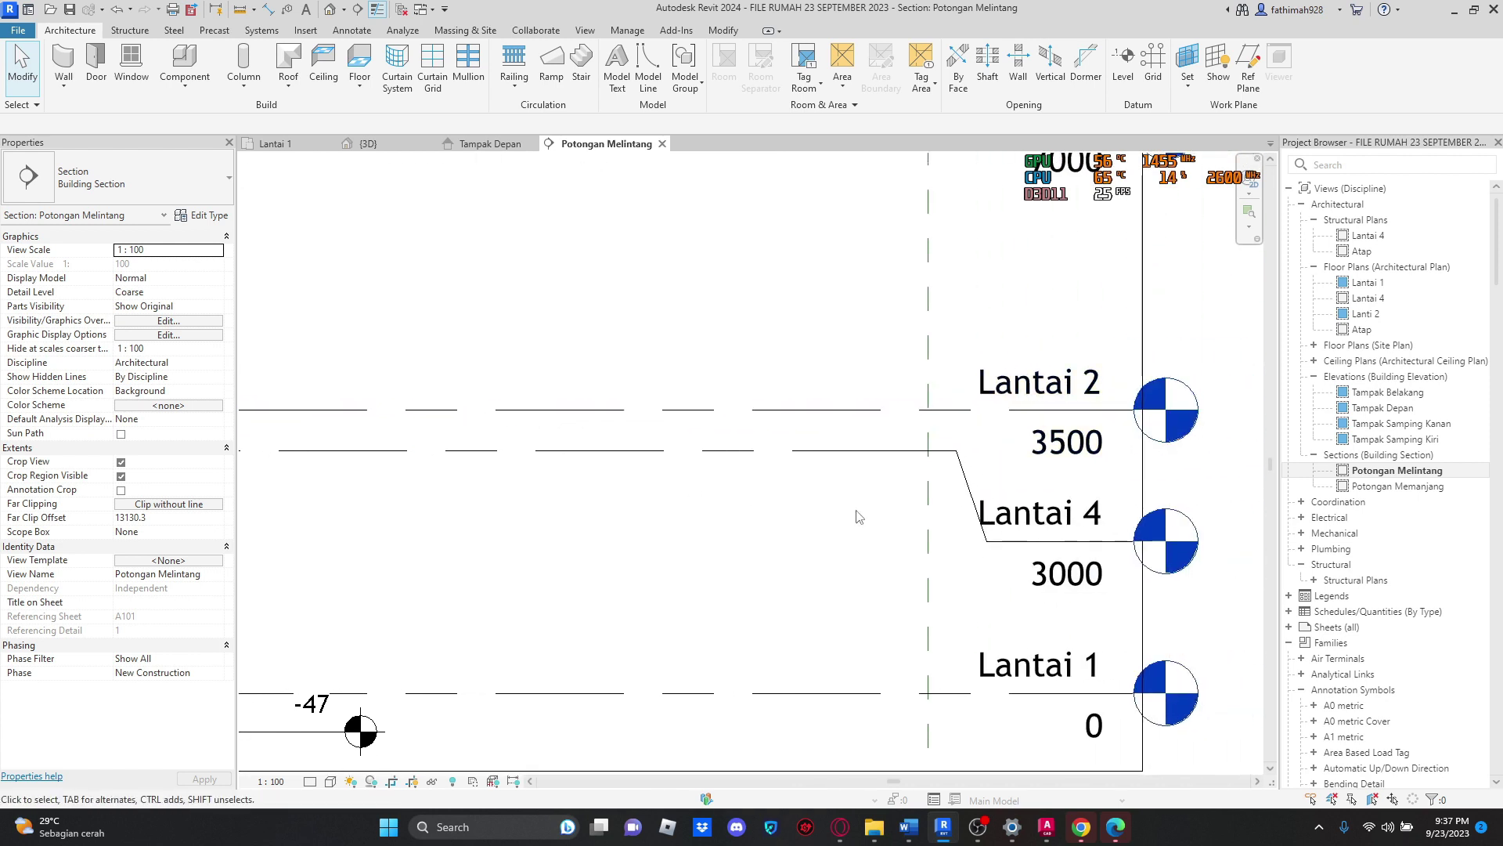
Step: Rename the new level as S.Lantai 2 and rename its corresponding views to match
double_click(1058, 515)
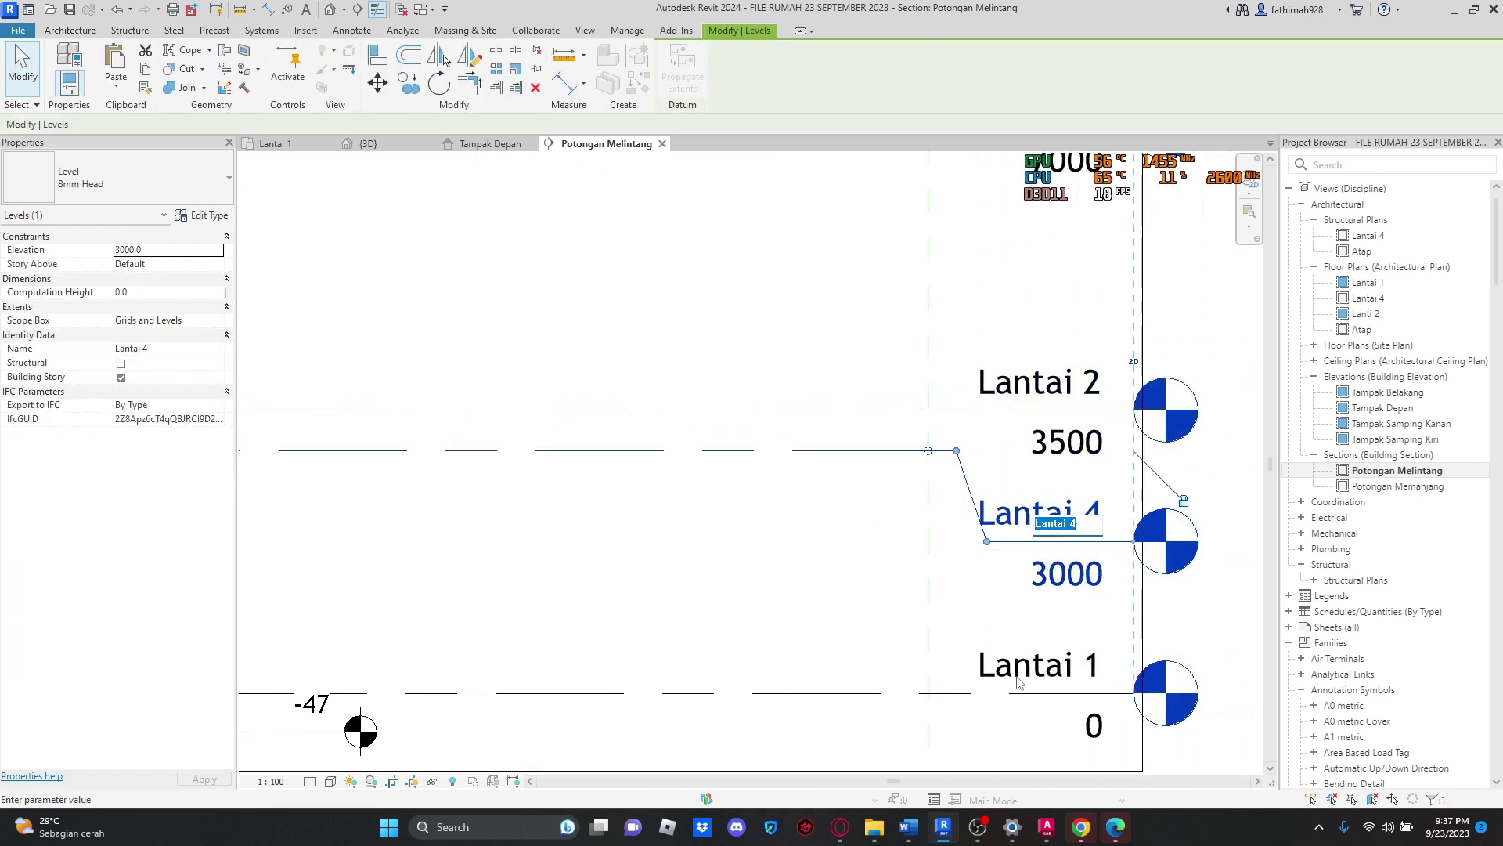
text(S.La)
key(Return)
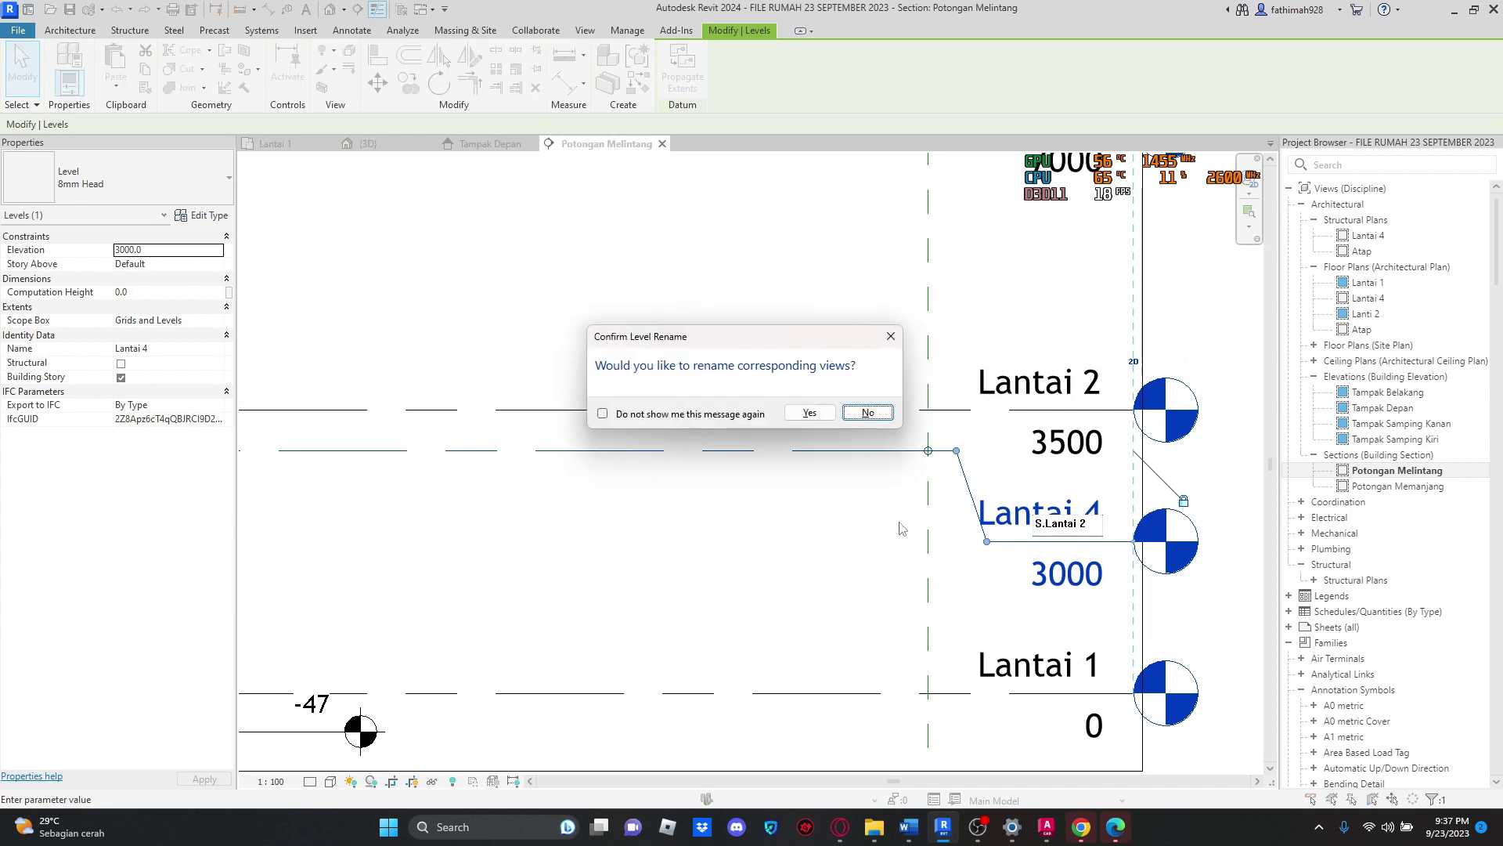
click(807, 413)
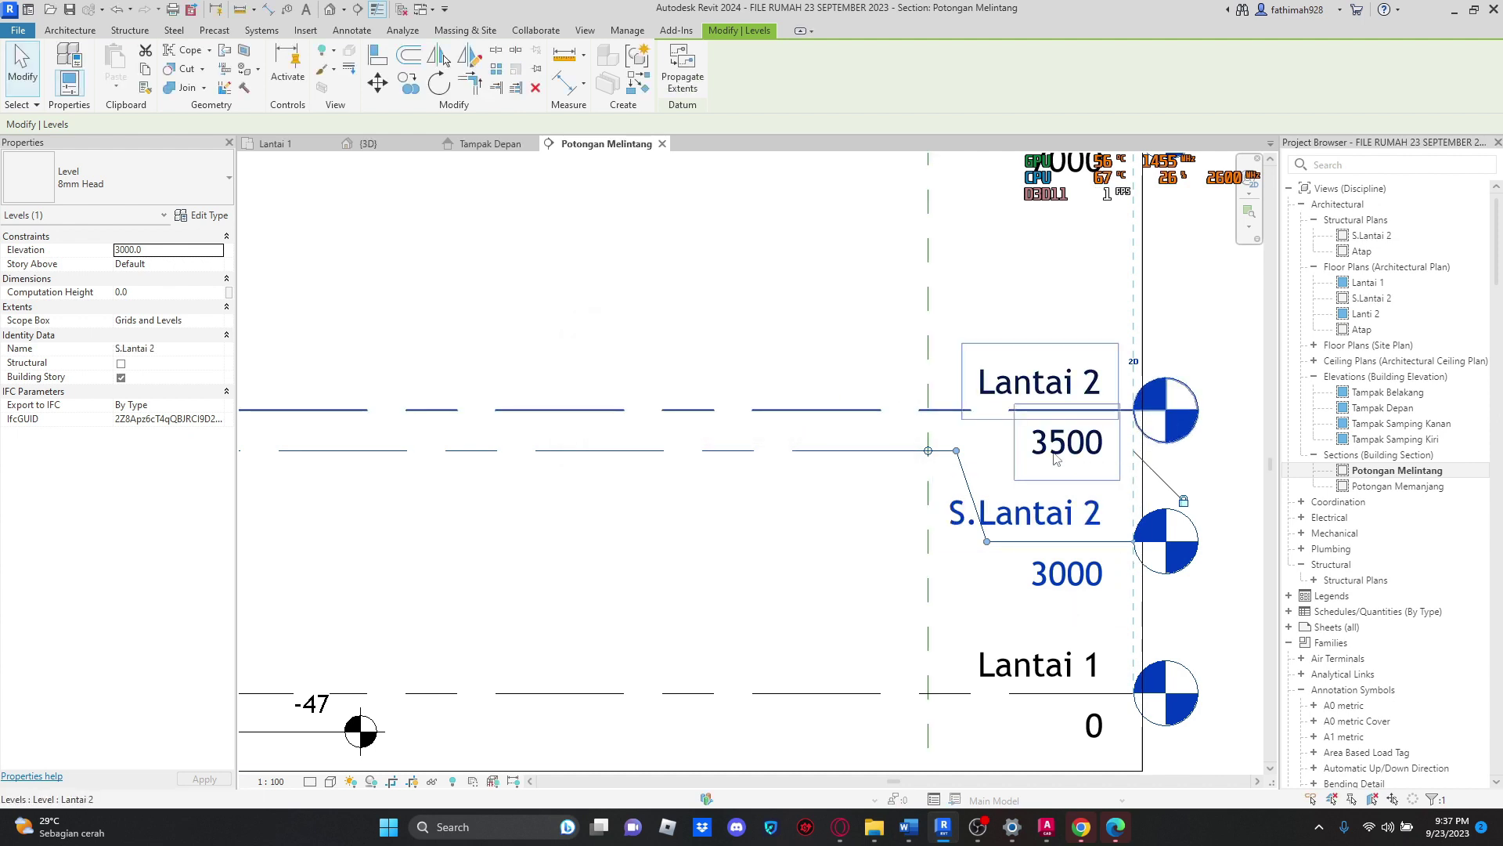
Step: Set the S.Lantai 2 level's elevation with the formula =3500-47 and check its line against the Lantai 2 slab
scroll(1053, 454, down, 2)
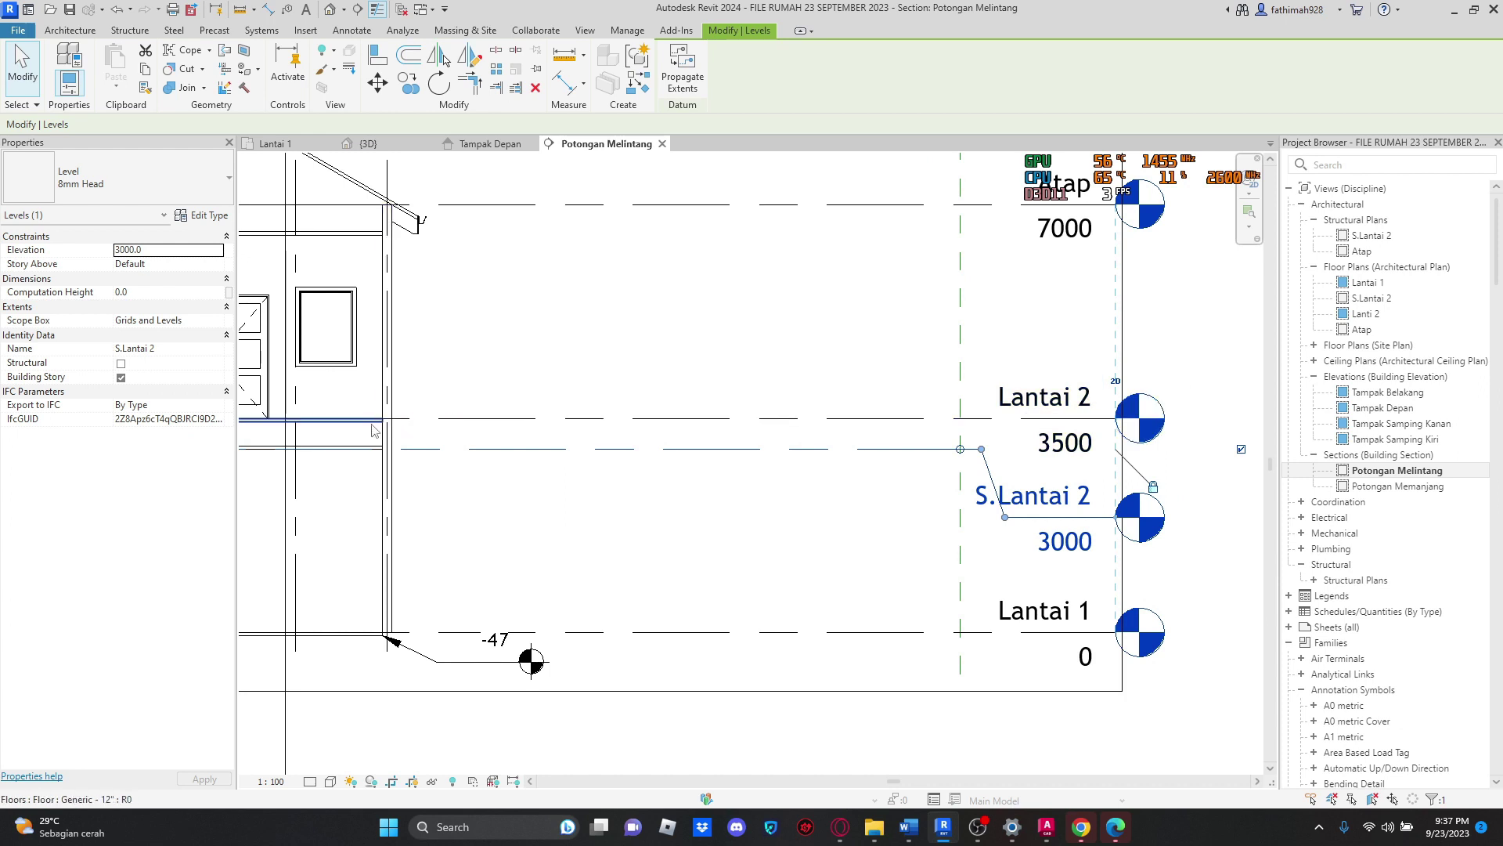
click(1077, 548)
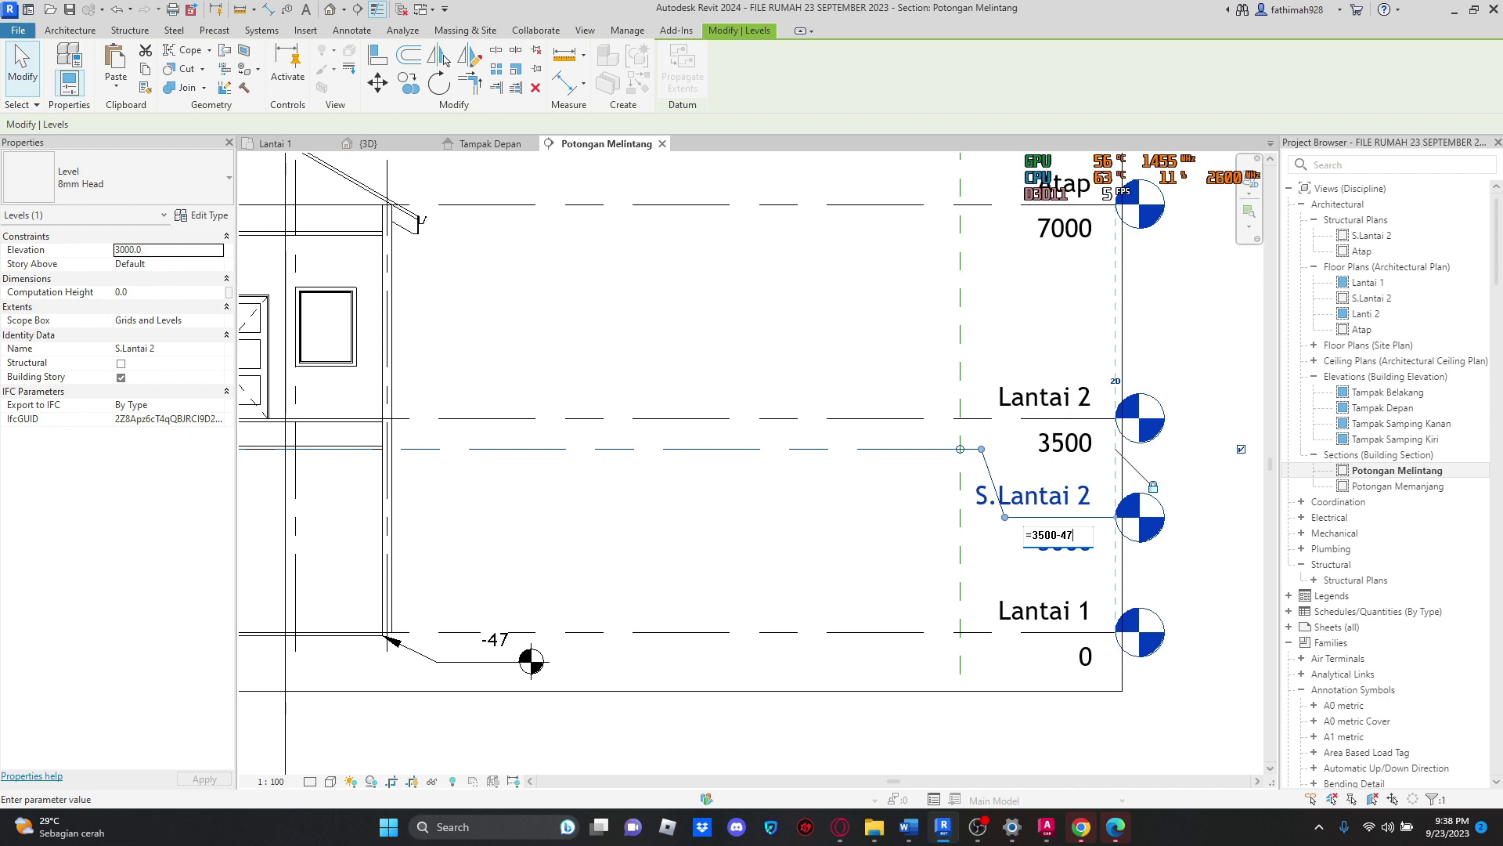
key(Return)
scroll(1025, 554, up, 2)
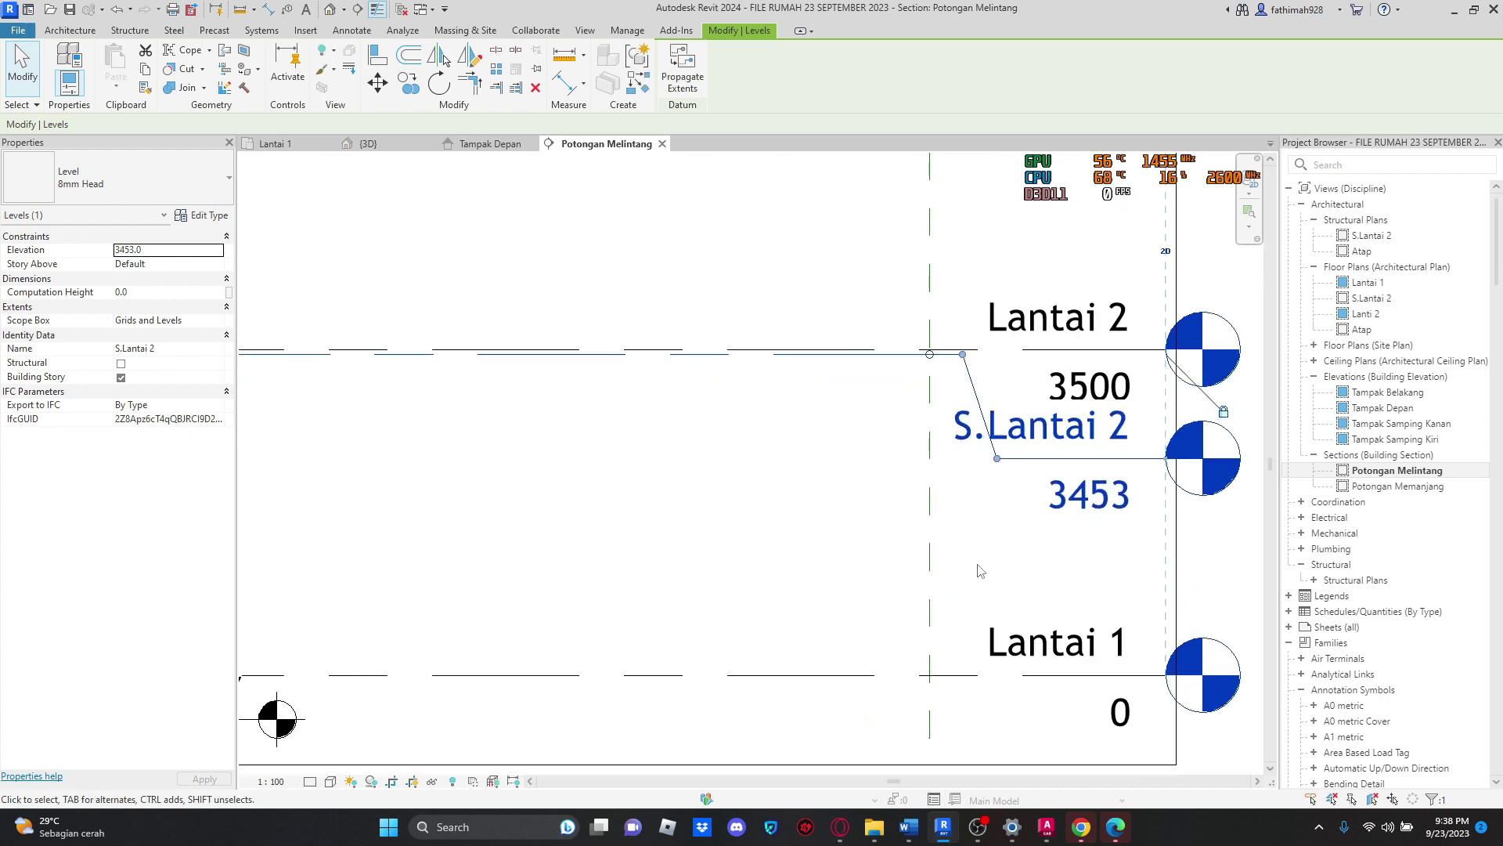
scroll(1070, 567, down, 2)
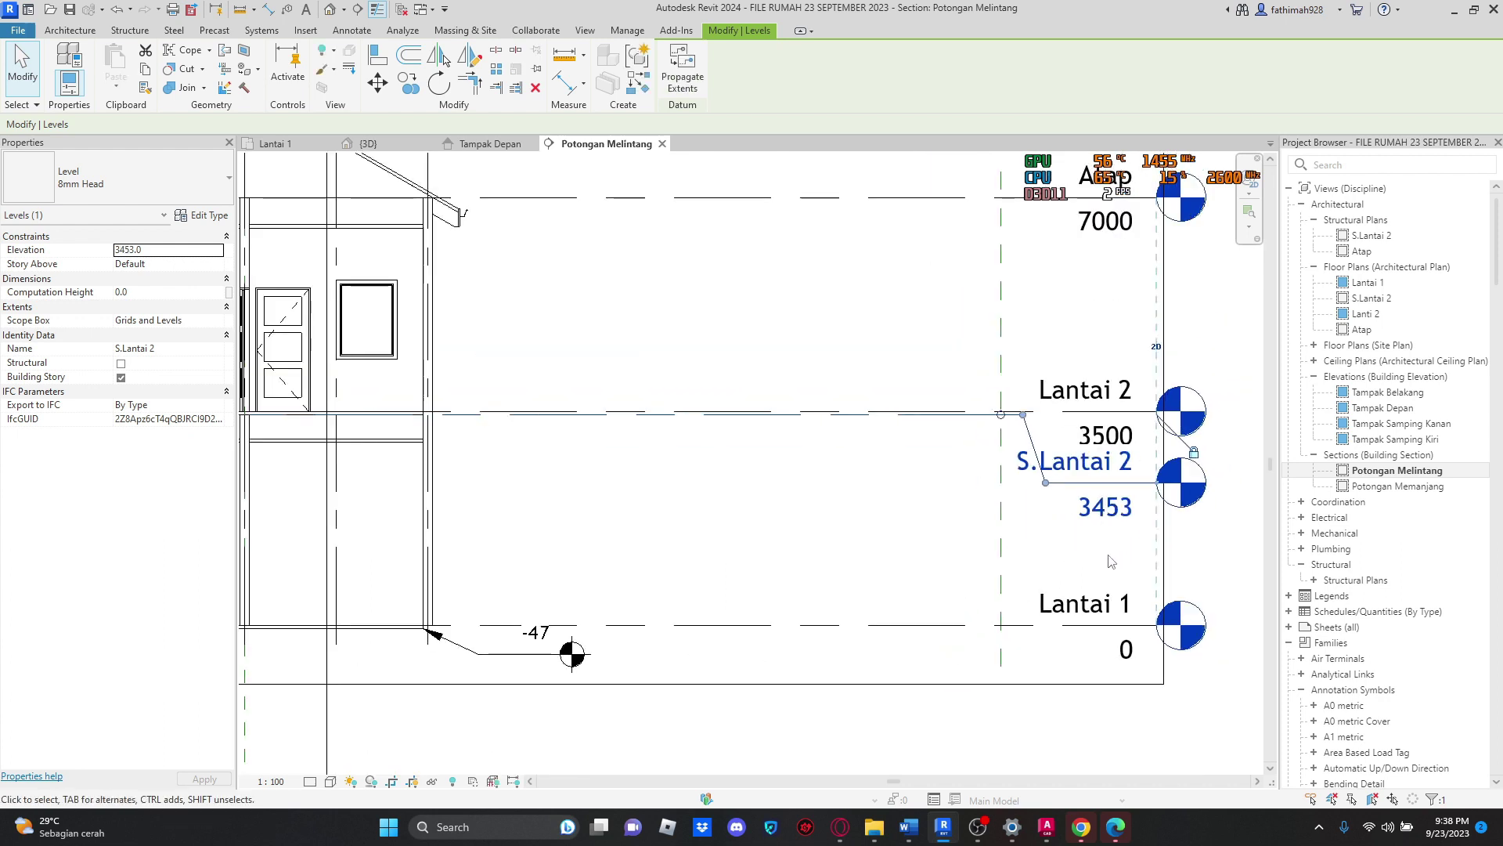
middle_drag(1049, 582, 906, 601)
scroll(896, 579, up, 2)
scroll(807, 388, down, 1)
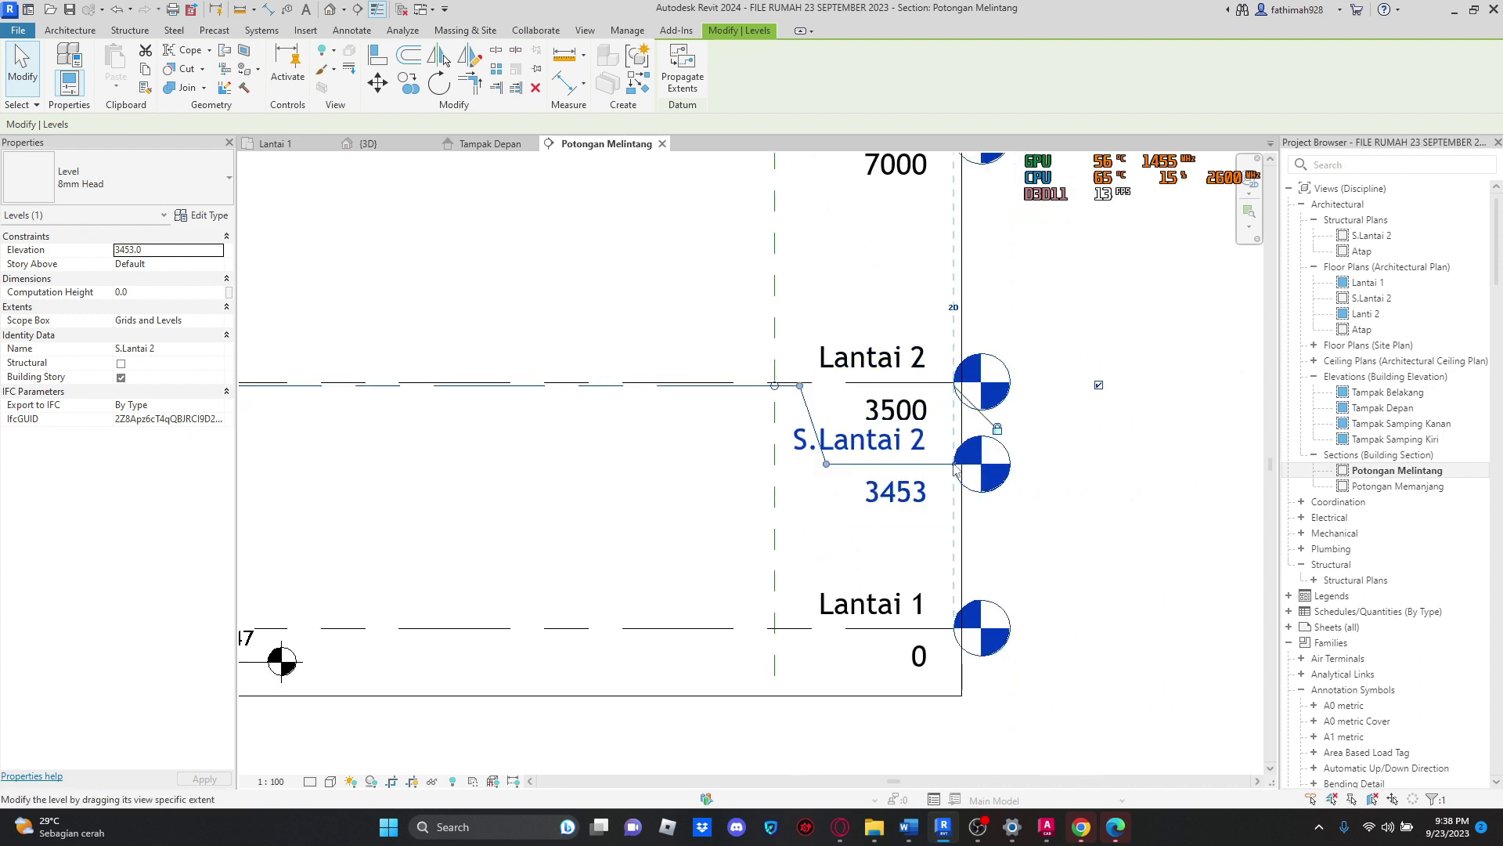
Step: Extend the level lines so their heads sit farther from the building and adjust the S.Lantai 2 elbow
drag(957, 466, 1090, 470)
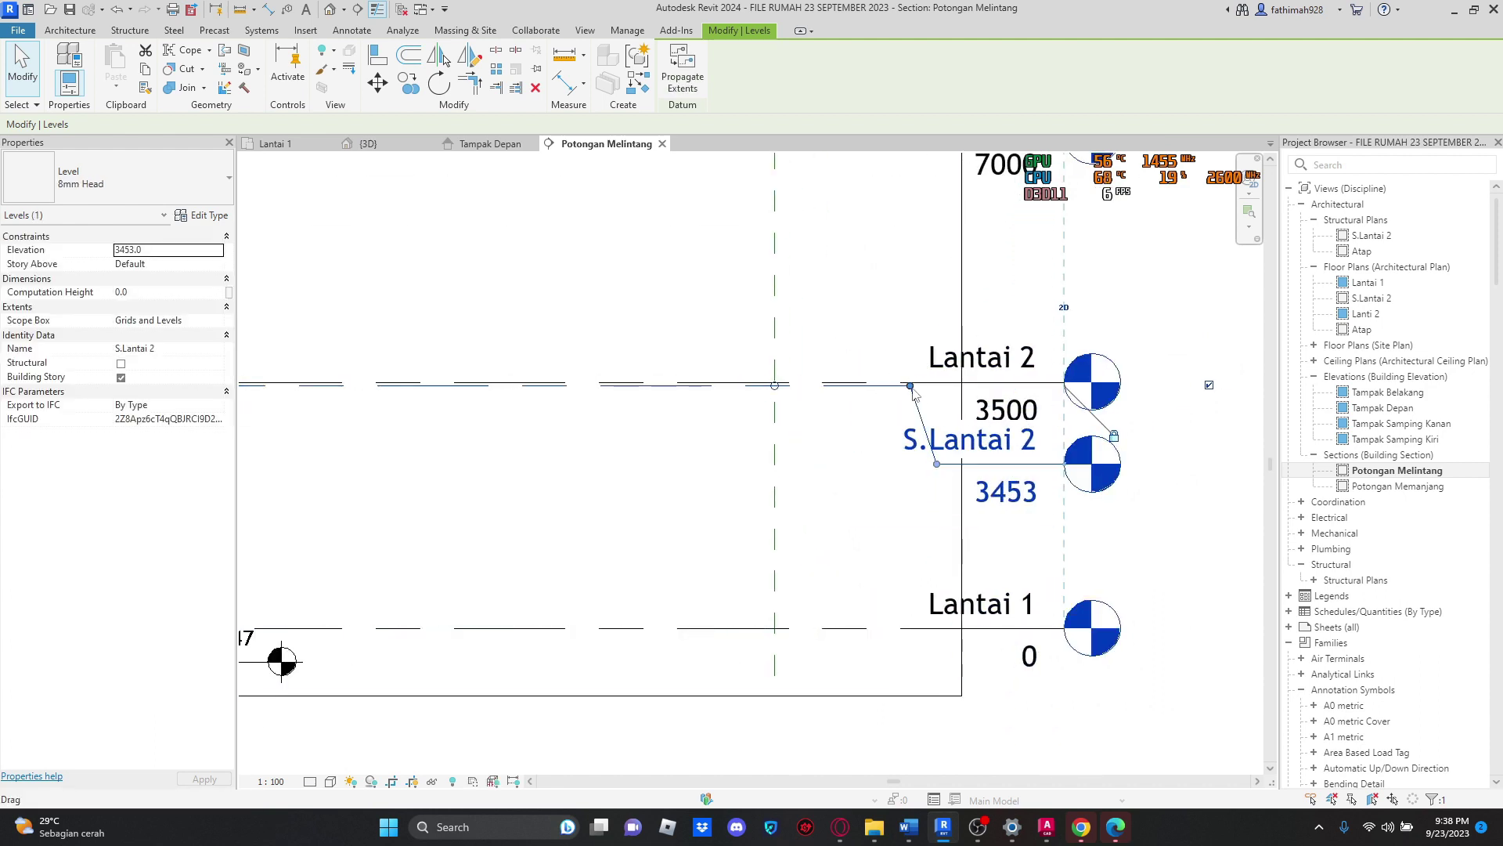
drag(855, 398, 877, 472)
click(650, 550)
scroll(764, 535, down, 3)
Step: Widen the section's crop region past the level heads and pull the Grids and Levels scope box edge closer to the building
click(893, 345)
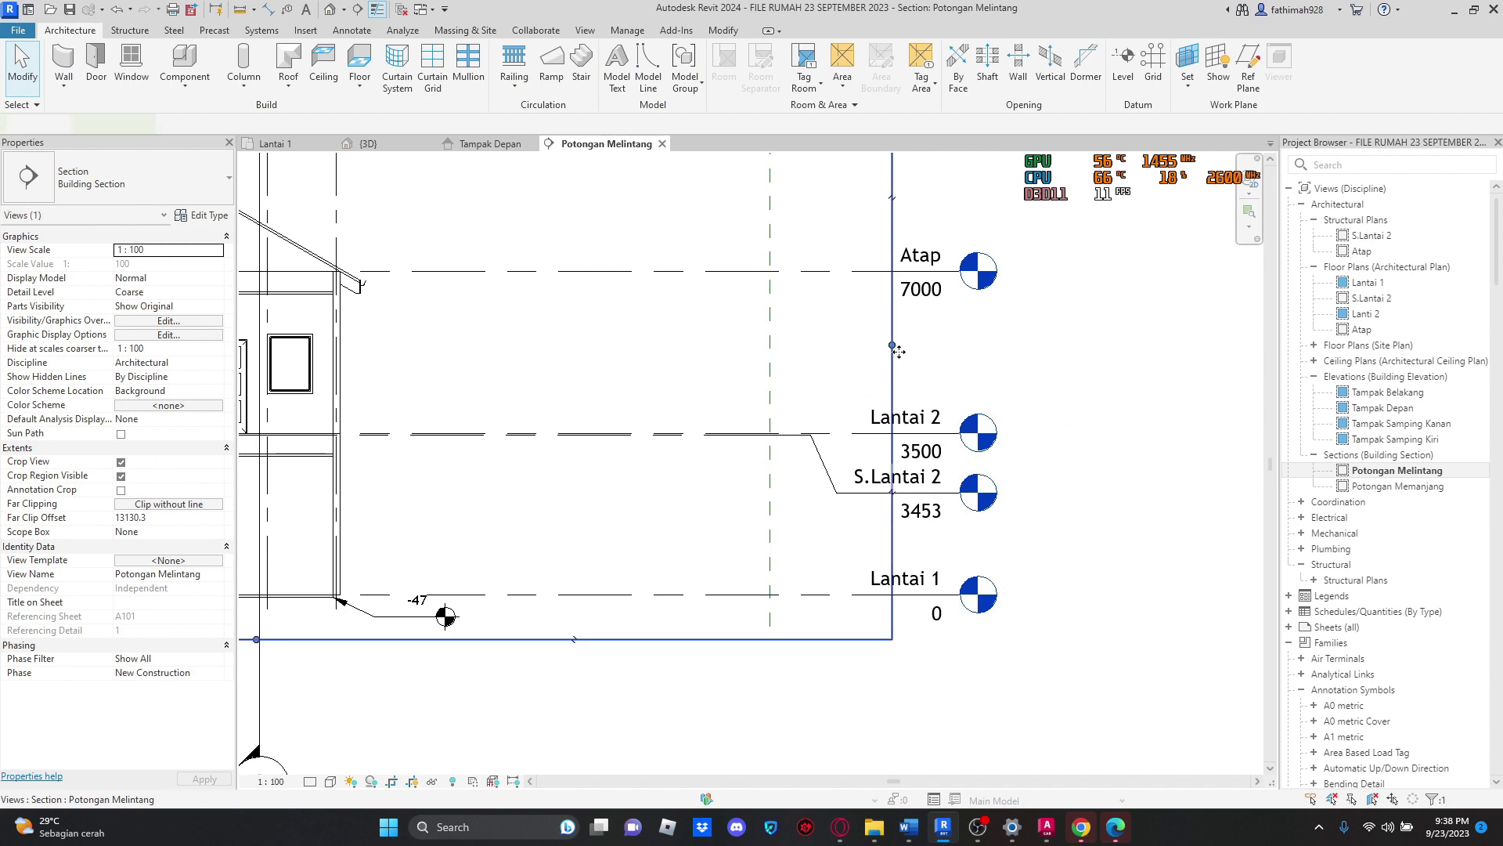
drag(893, 345, 1060, 368)
click(770, 200)
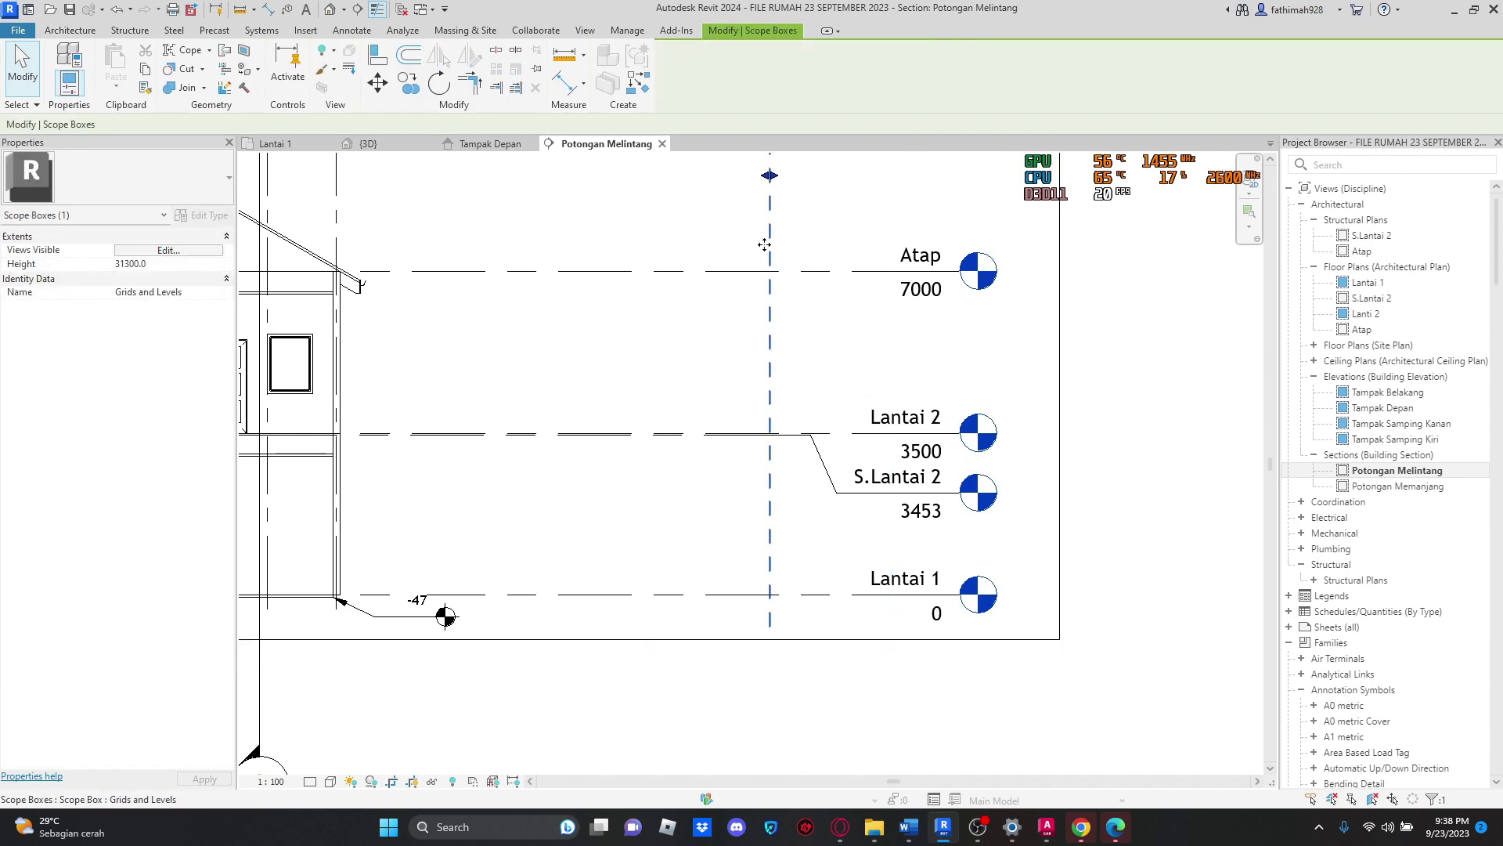
drag(774, 194, 552, 210)
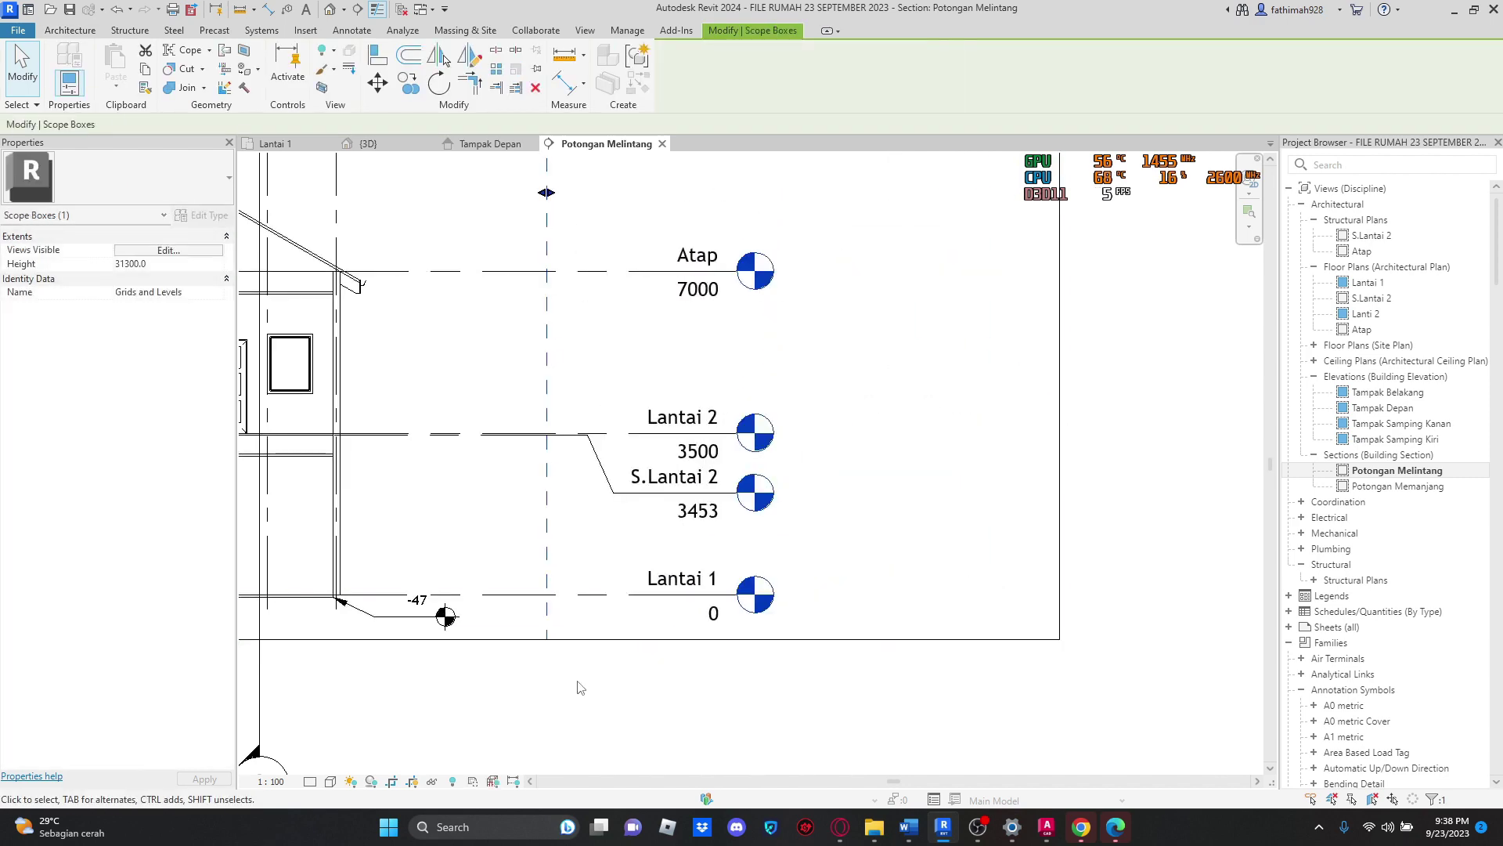
middle_drag(557, 655, 866, 654)
scroll(864, 653, down, 1)
scroll(848, 521, up, 2)
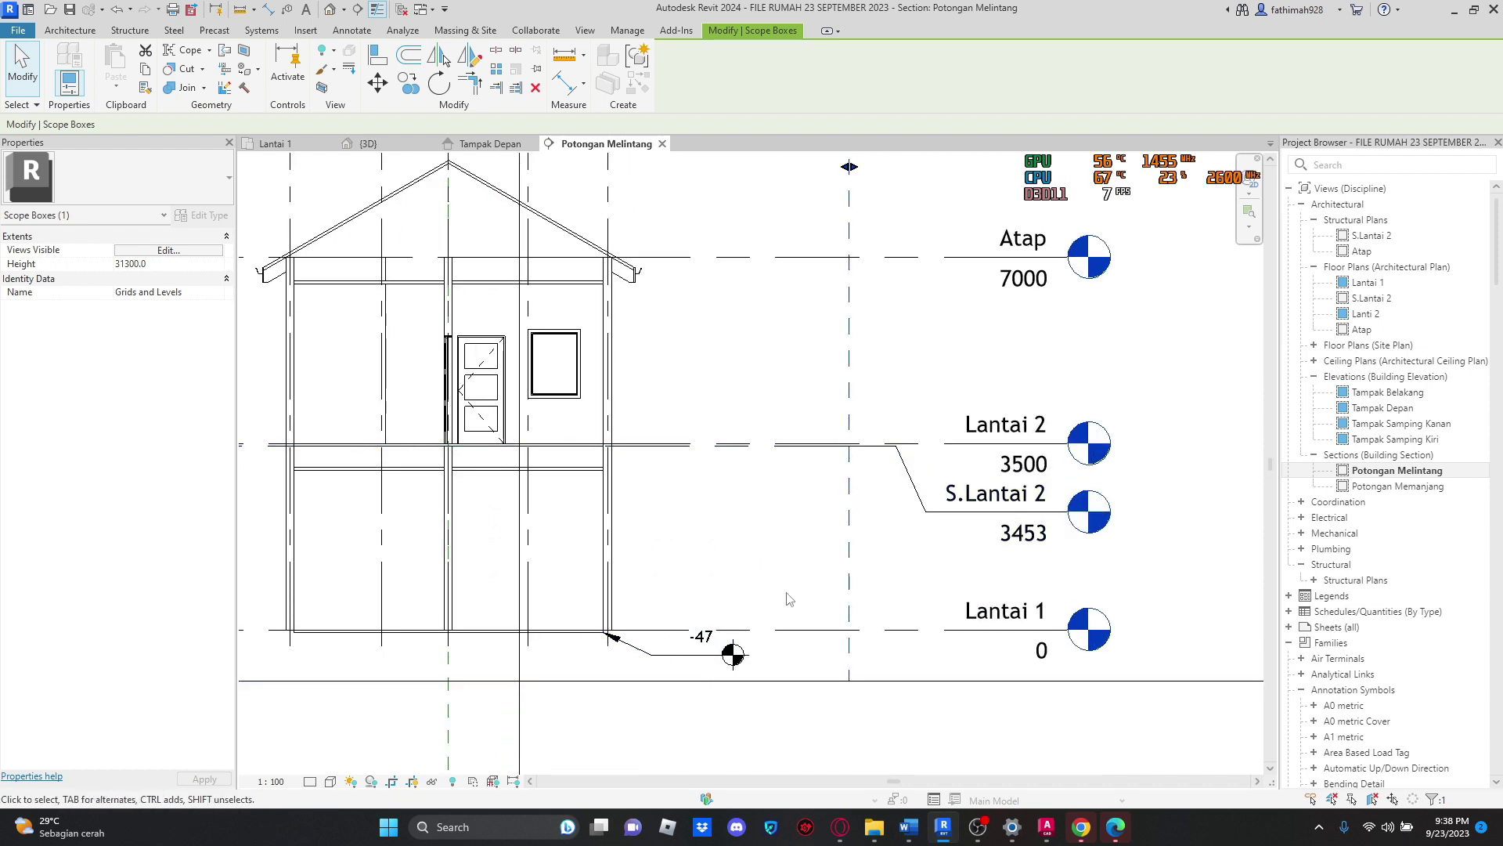
scroll(822, 622, up, 1)
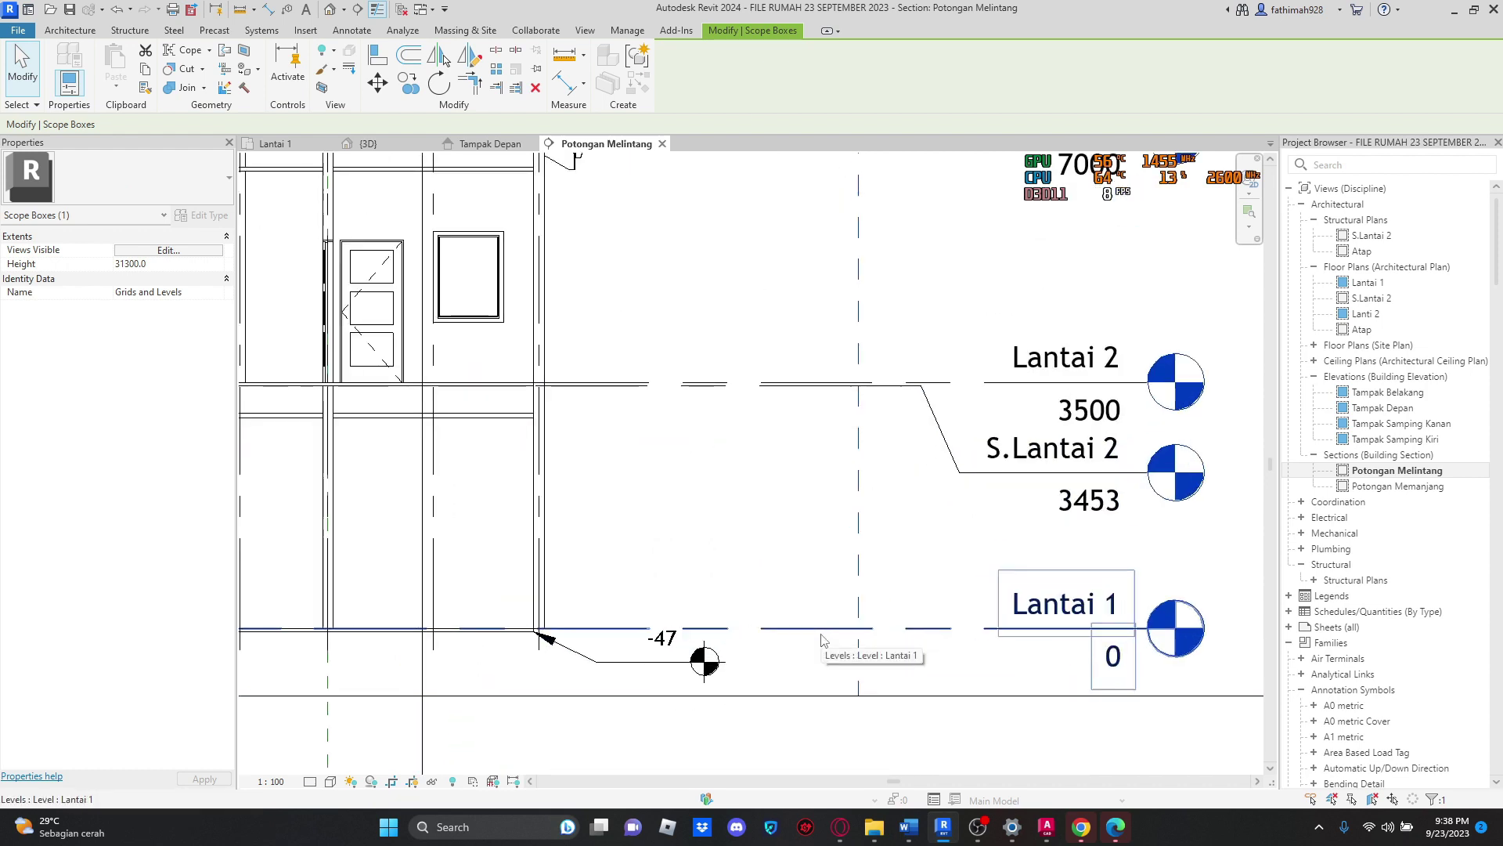
Step: Examine how the Lantai 1, Lantai 2 and Atap level lines meet the floor slabs and roof in the section
click(968, 641)
click(782, 610)
middle_drag(671, 613, 667, 534)
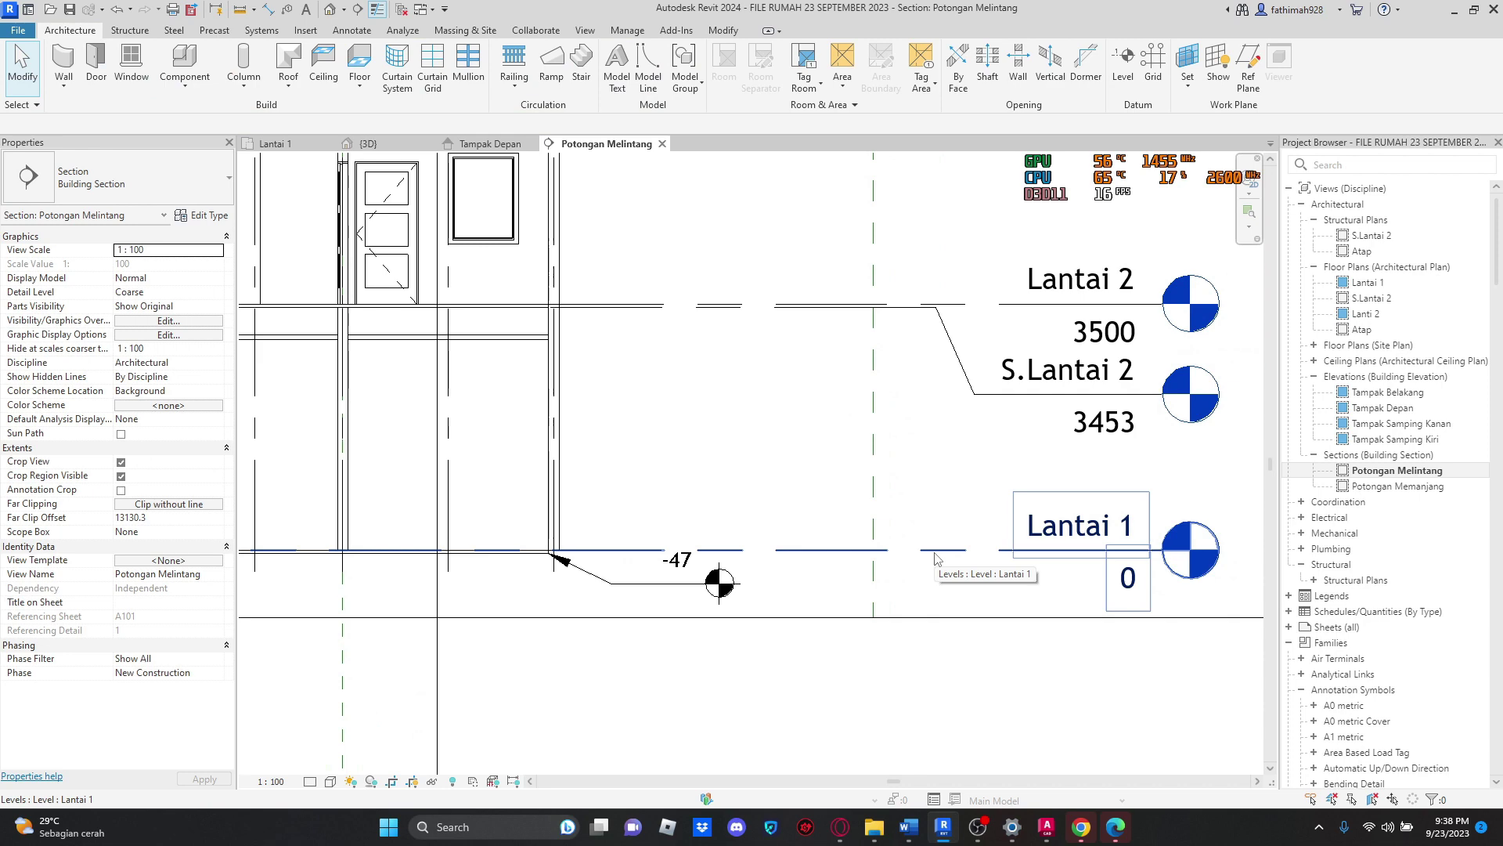
click(789, 561)
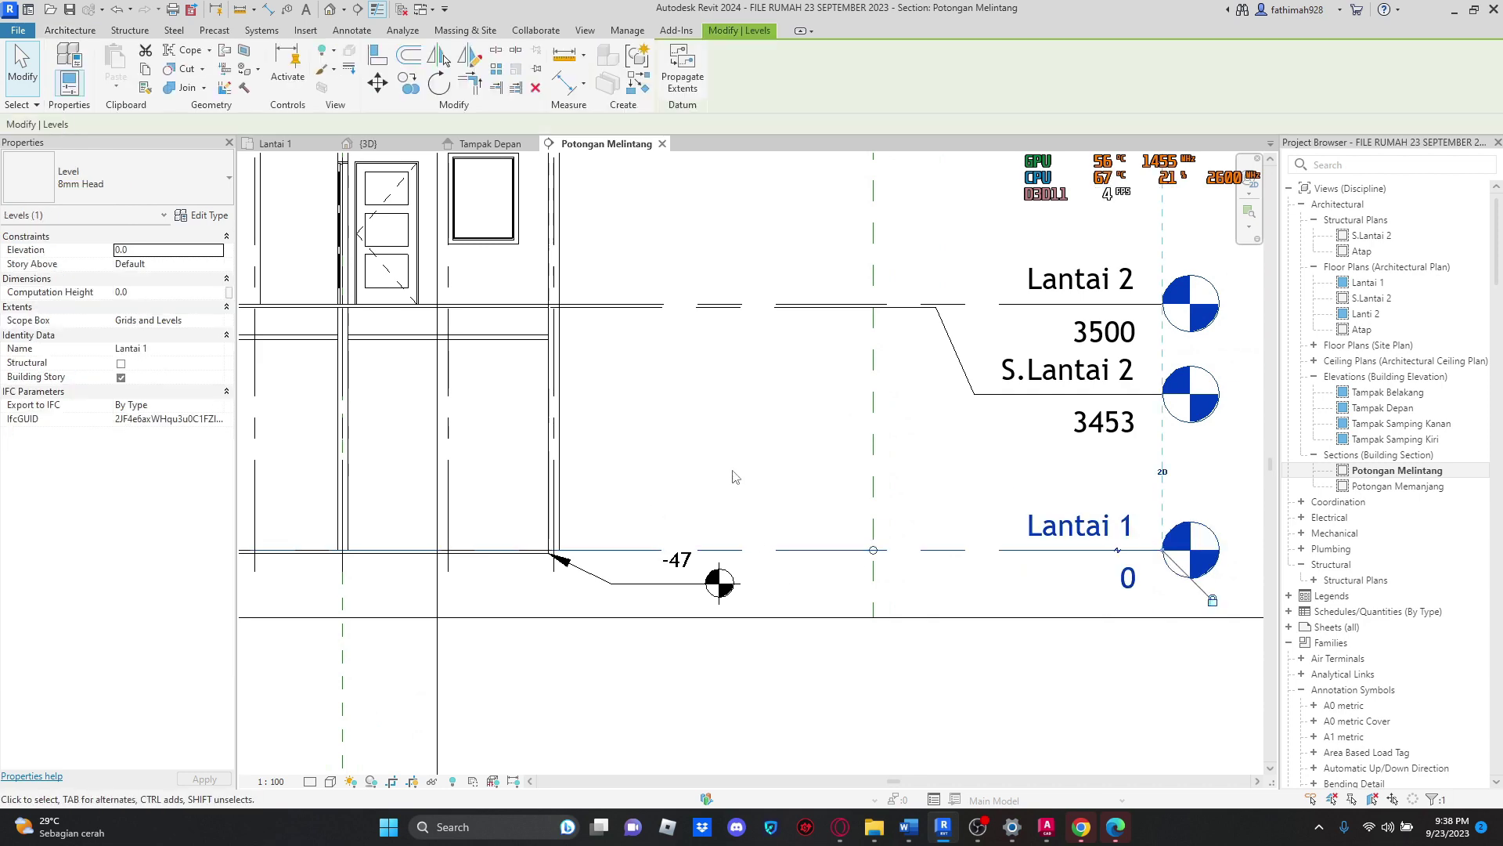
key(Escape)
middle_drag(651, 511, 665, 512)
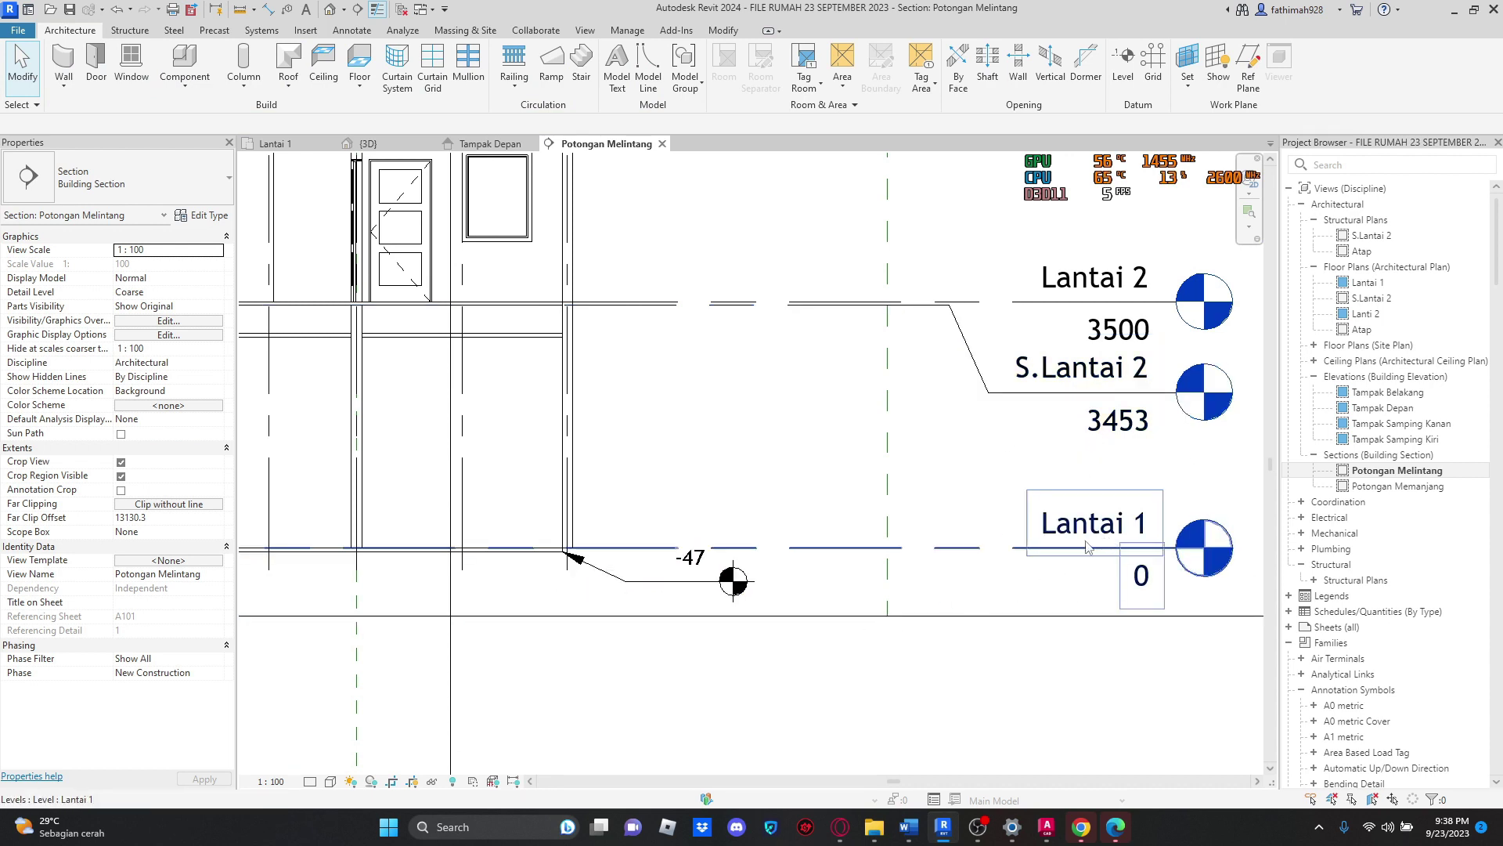
scroll(542, 553, up, 2)
scroll(517, 576, up, 1)
middle_drag(516, 575, 974, 613)
scroll(736, 628, down, 1)
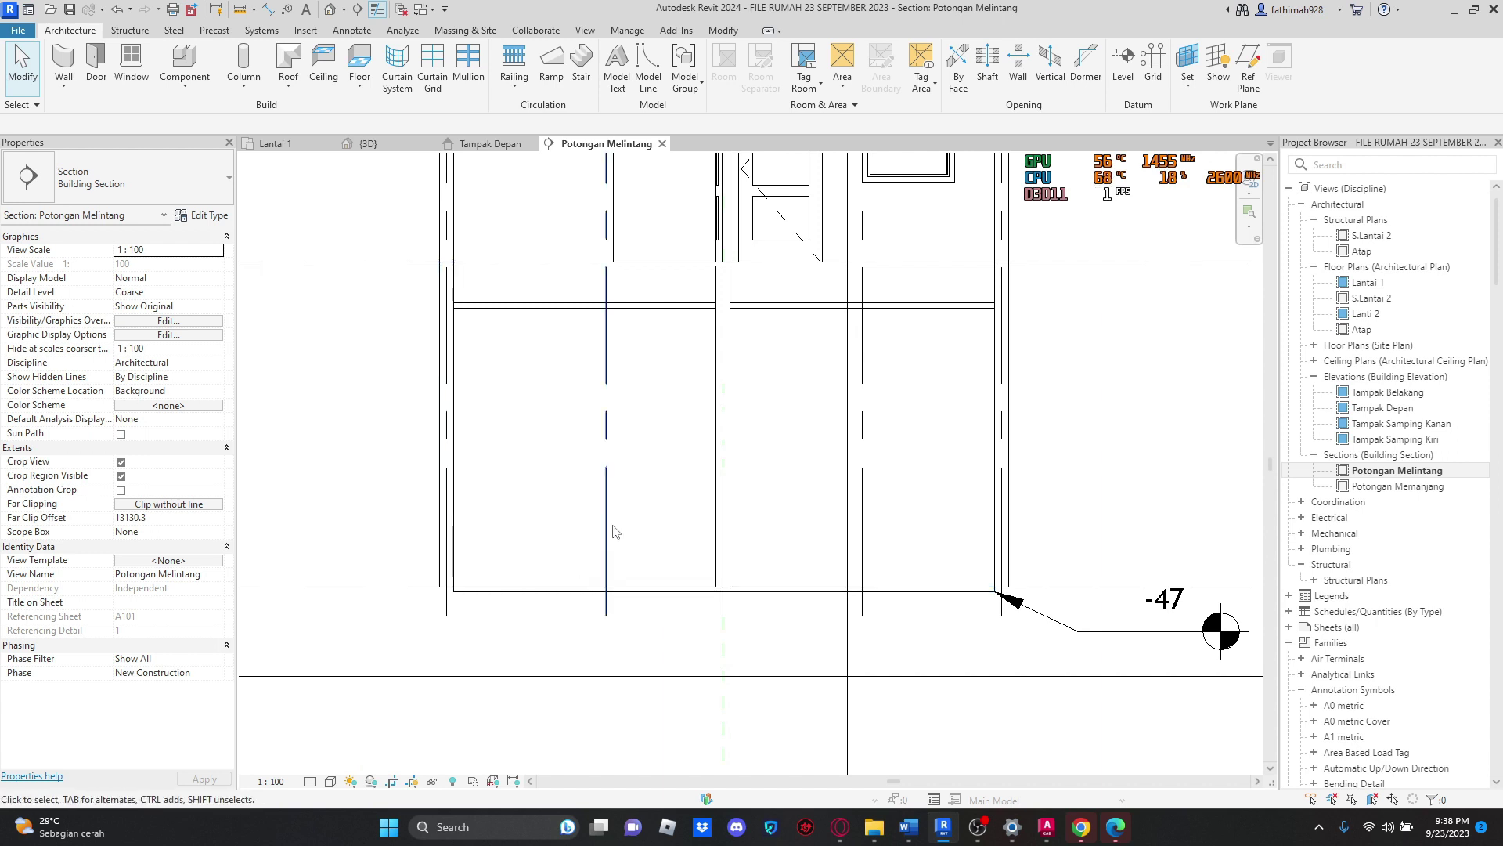
scroll(619, 531, down, 1)
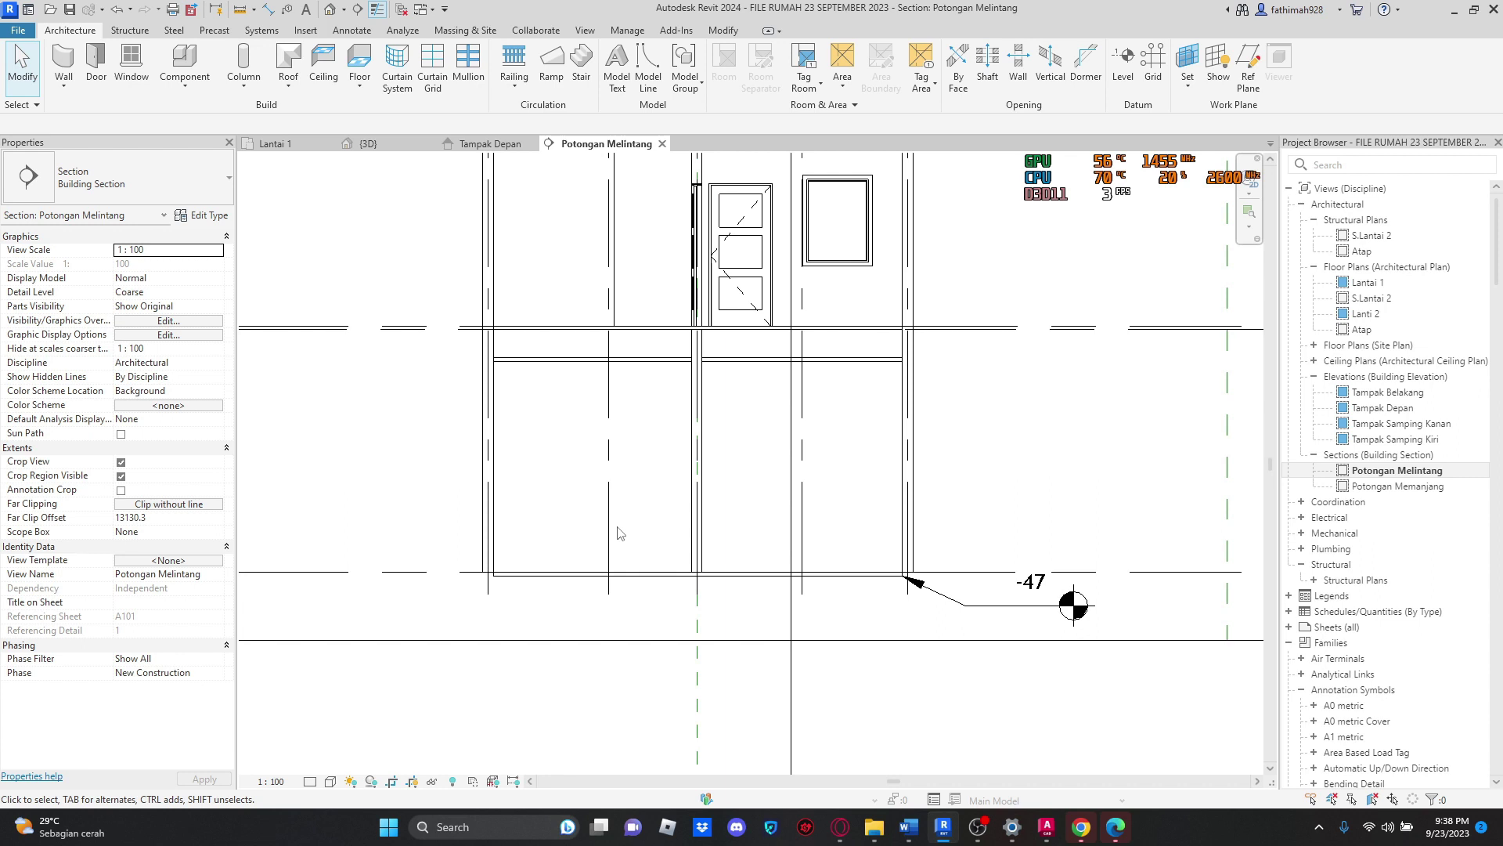
middle_drag(1084, 537, 873, 521)
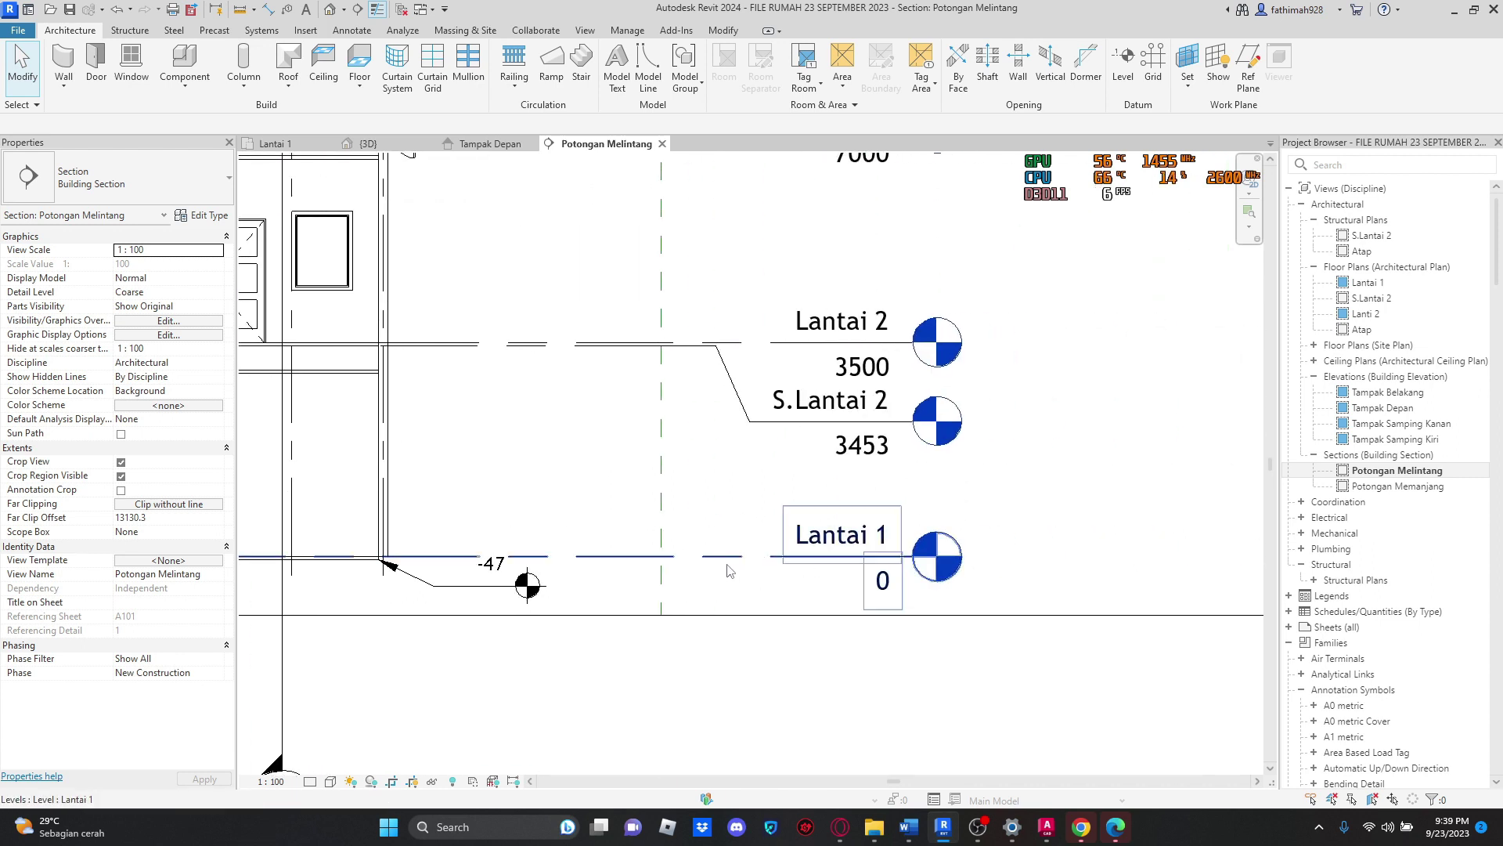
scroll(726, 570, down, 1)
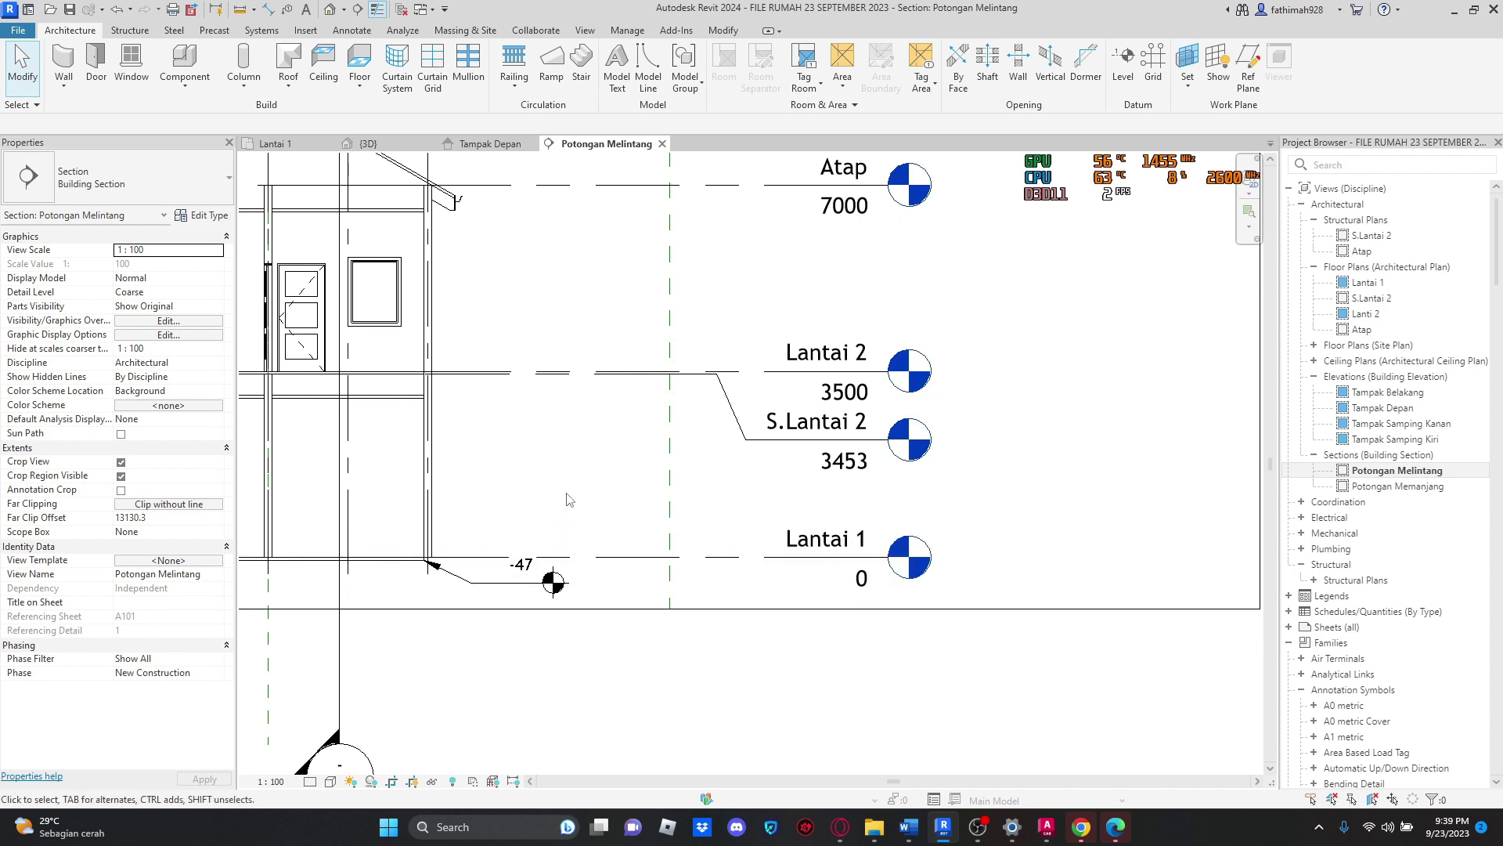
middle_drag(575, 493, 622, 581)
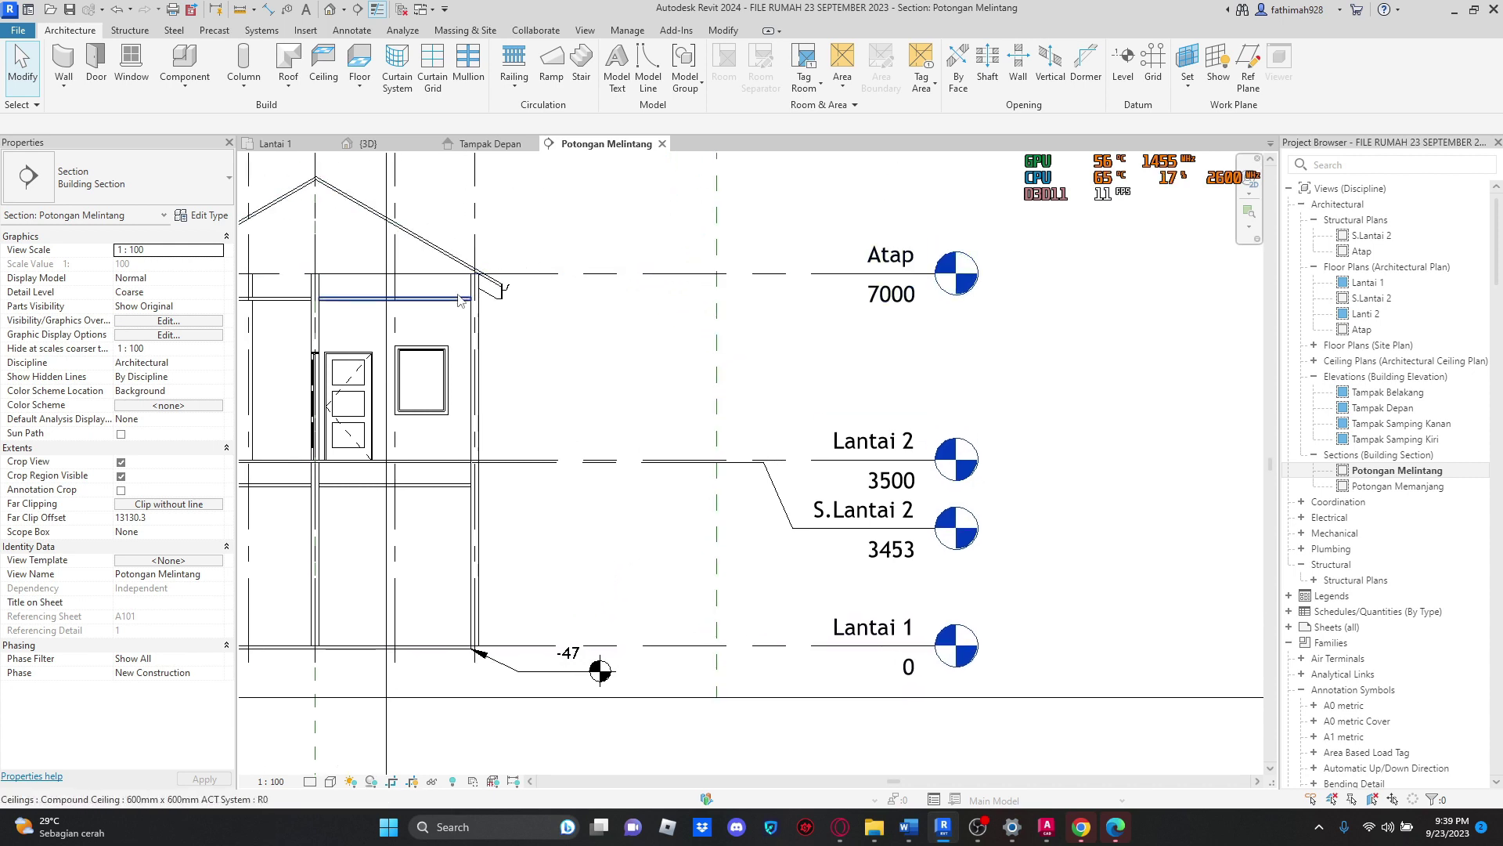
middle_drag(533, 389, 672, 403)
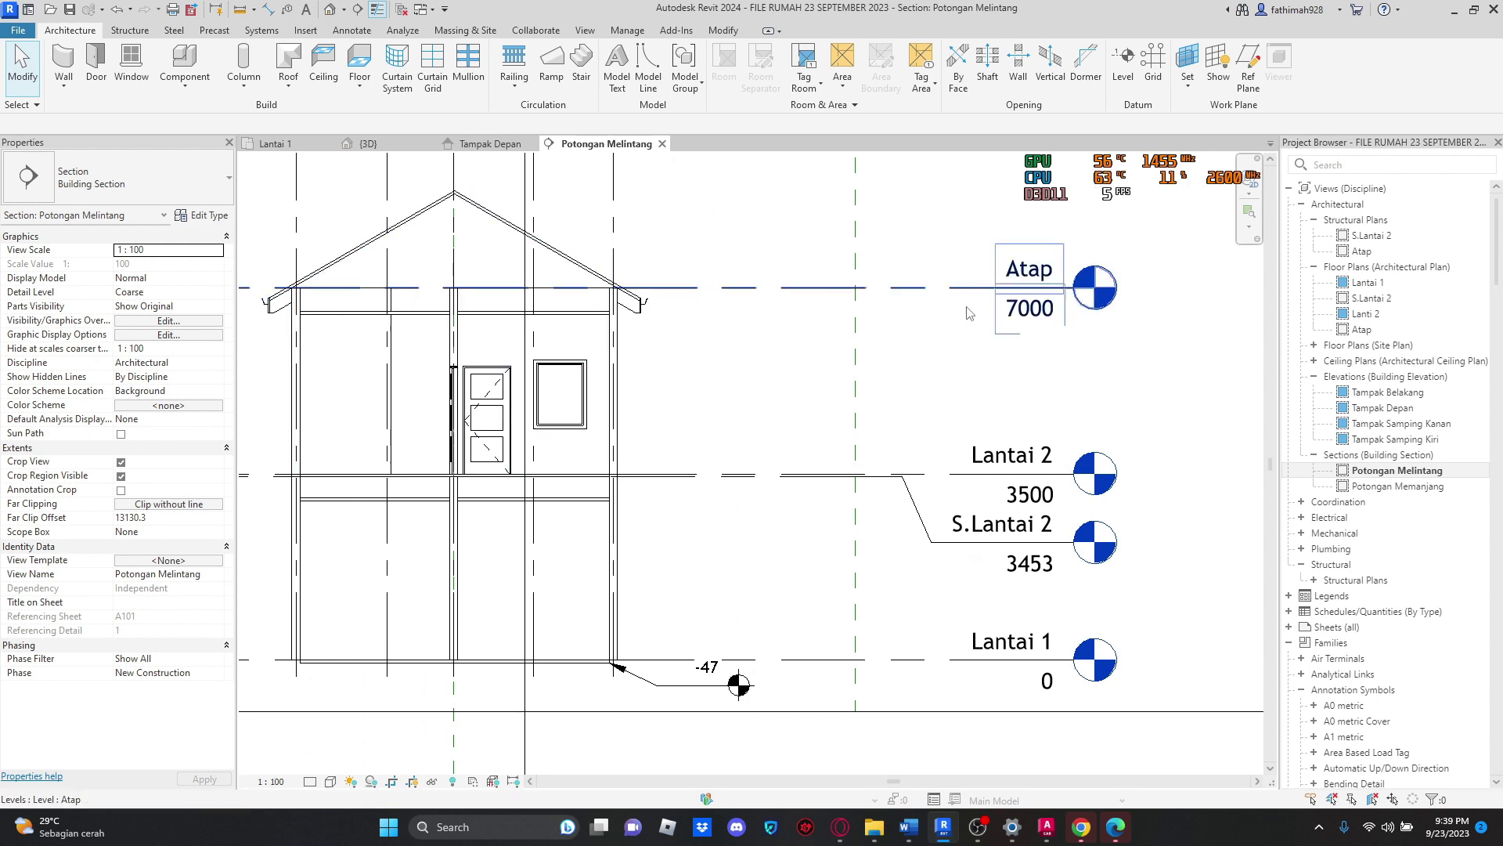
scroll(783, 415, down, 3)
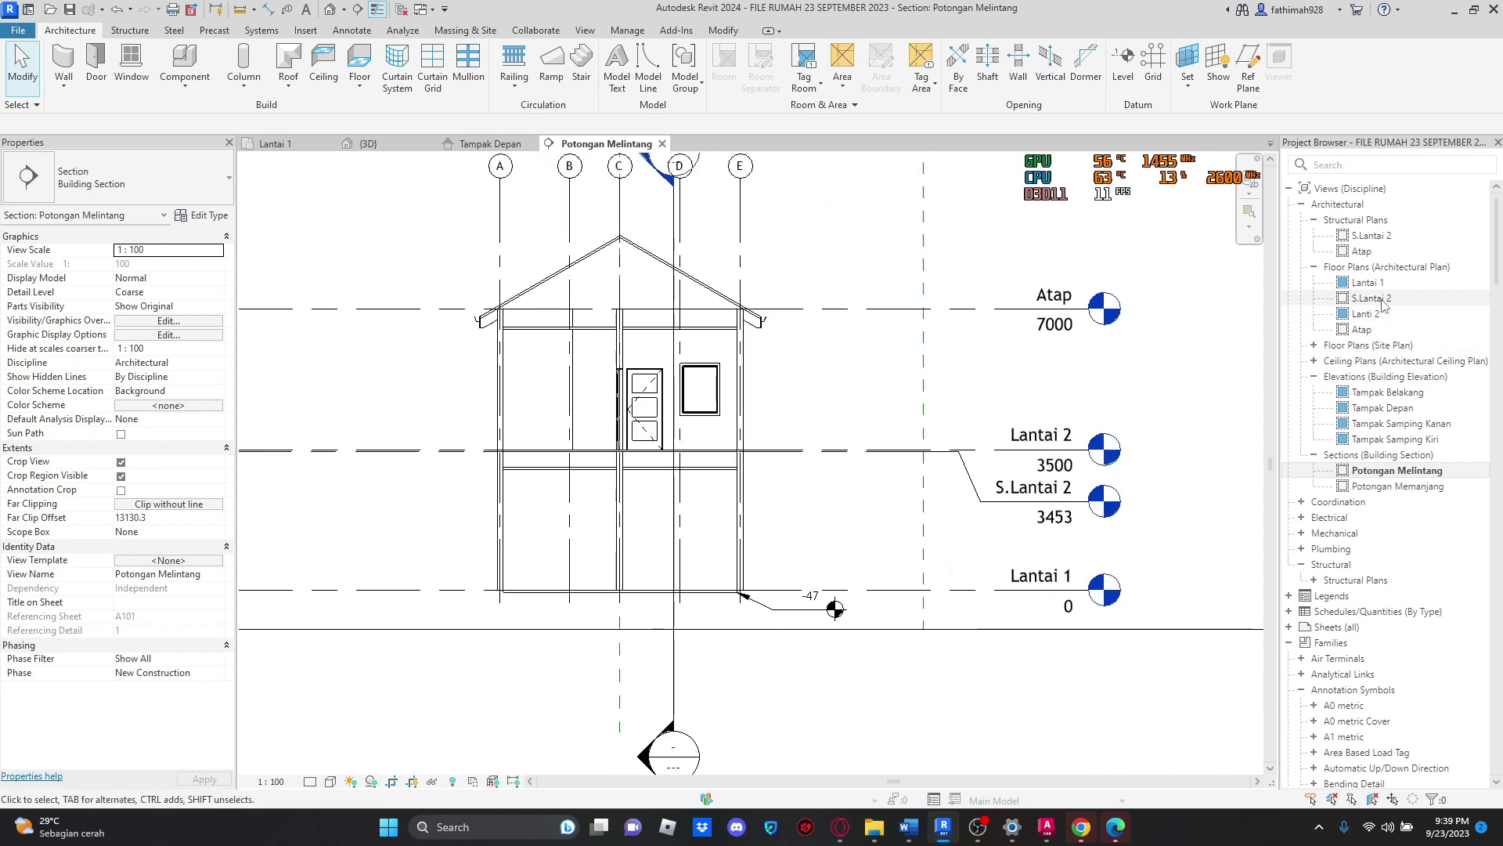
Step: Review the Lantai 1 and Lanti 2 architectural floor plans
double_click(1363, 283)
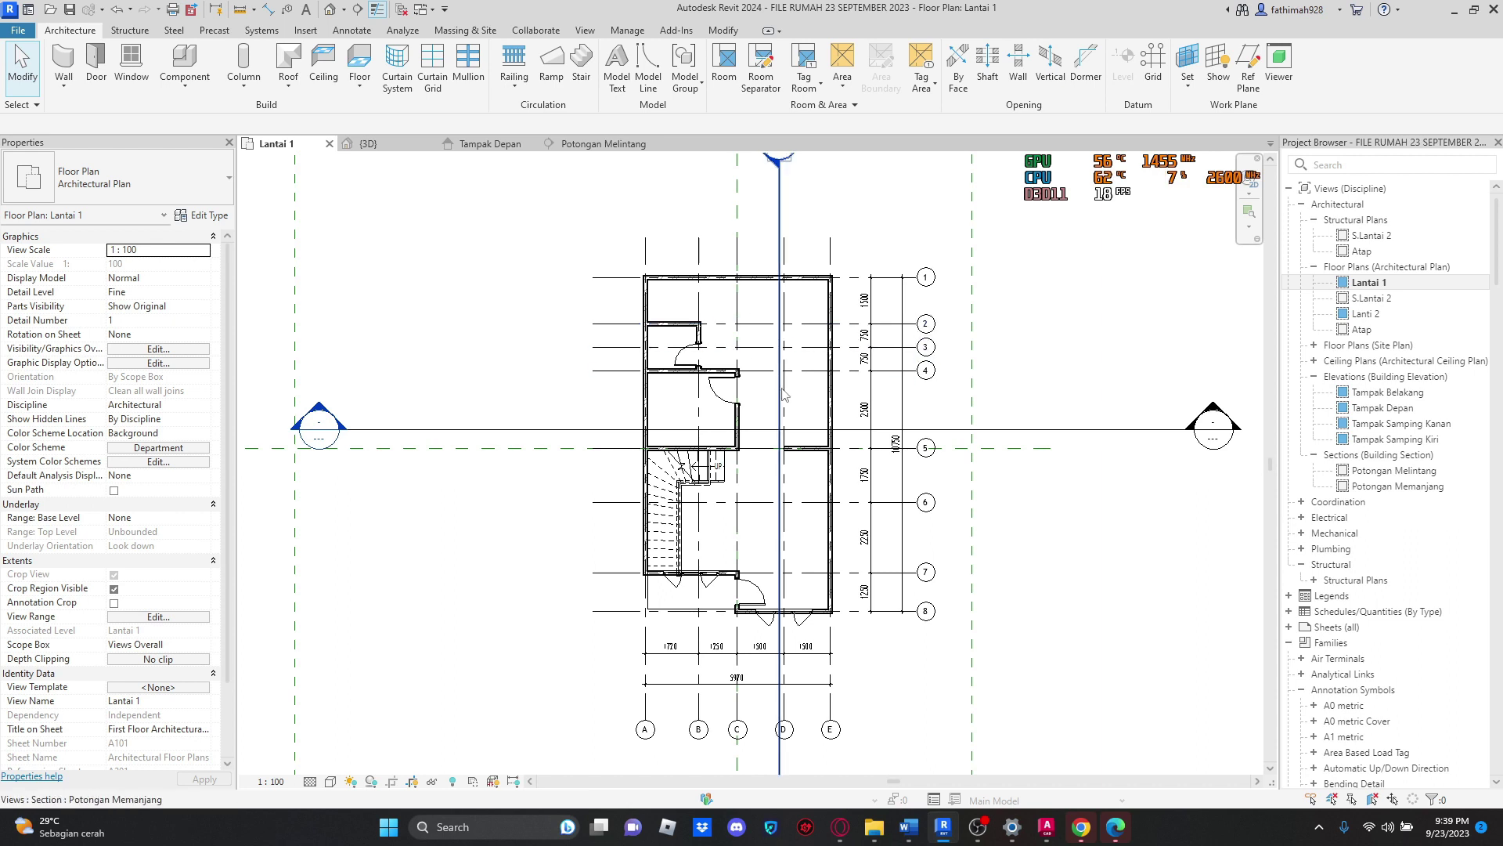
scroll(682, 392, up, 1)
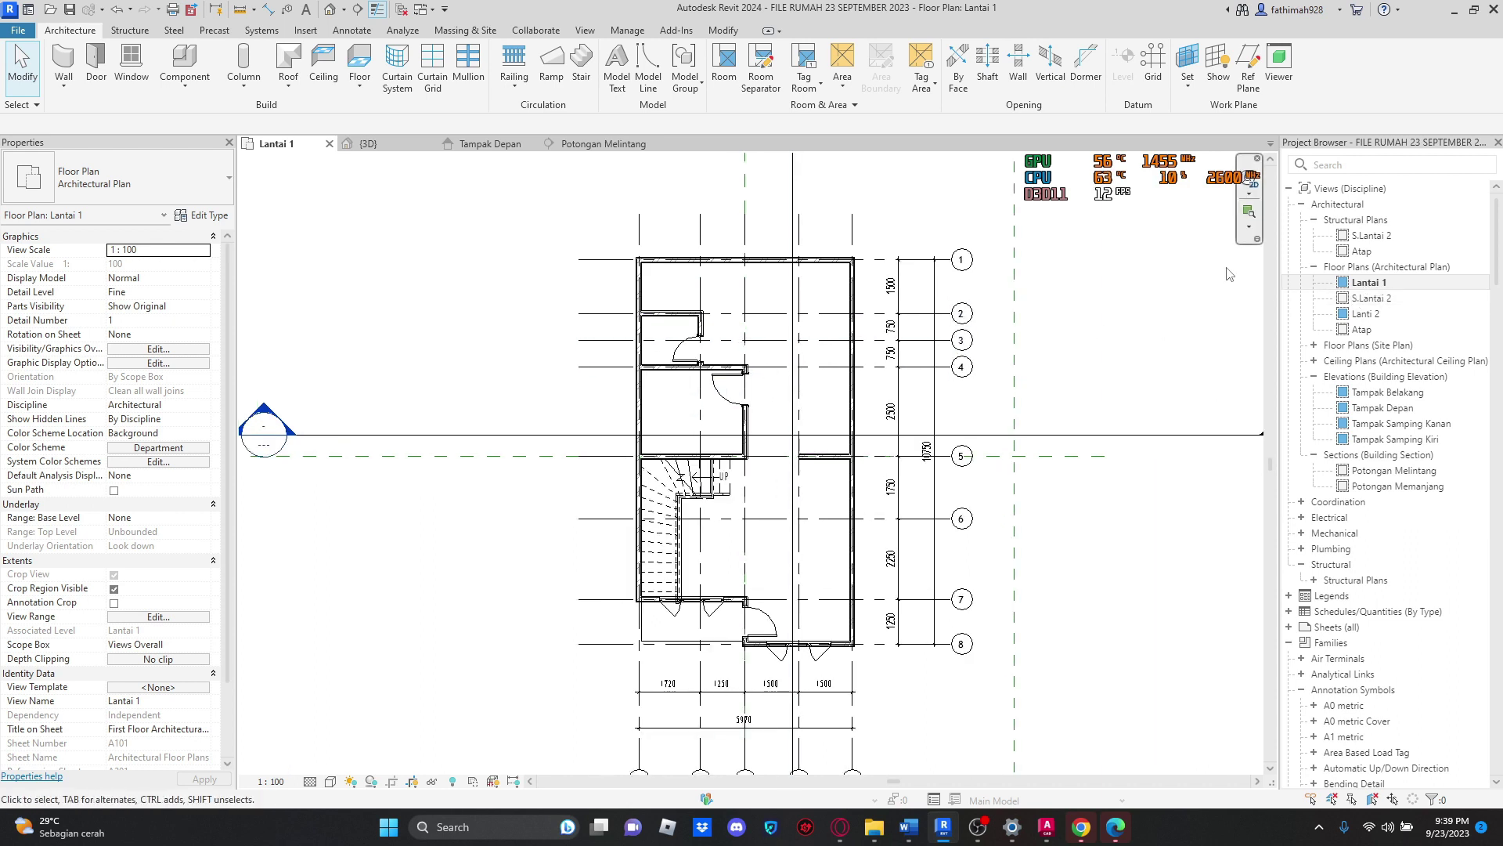
click(1363, 314)
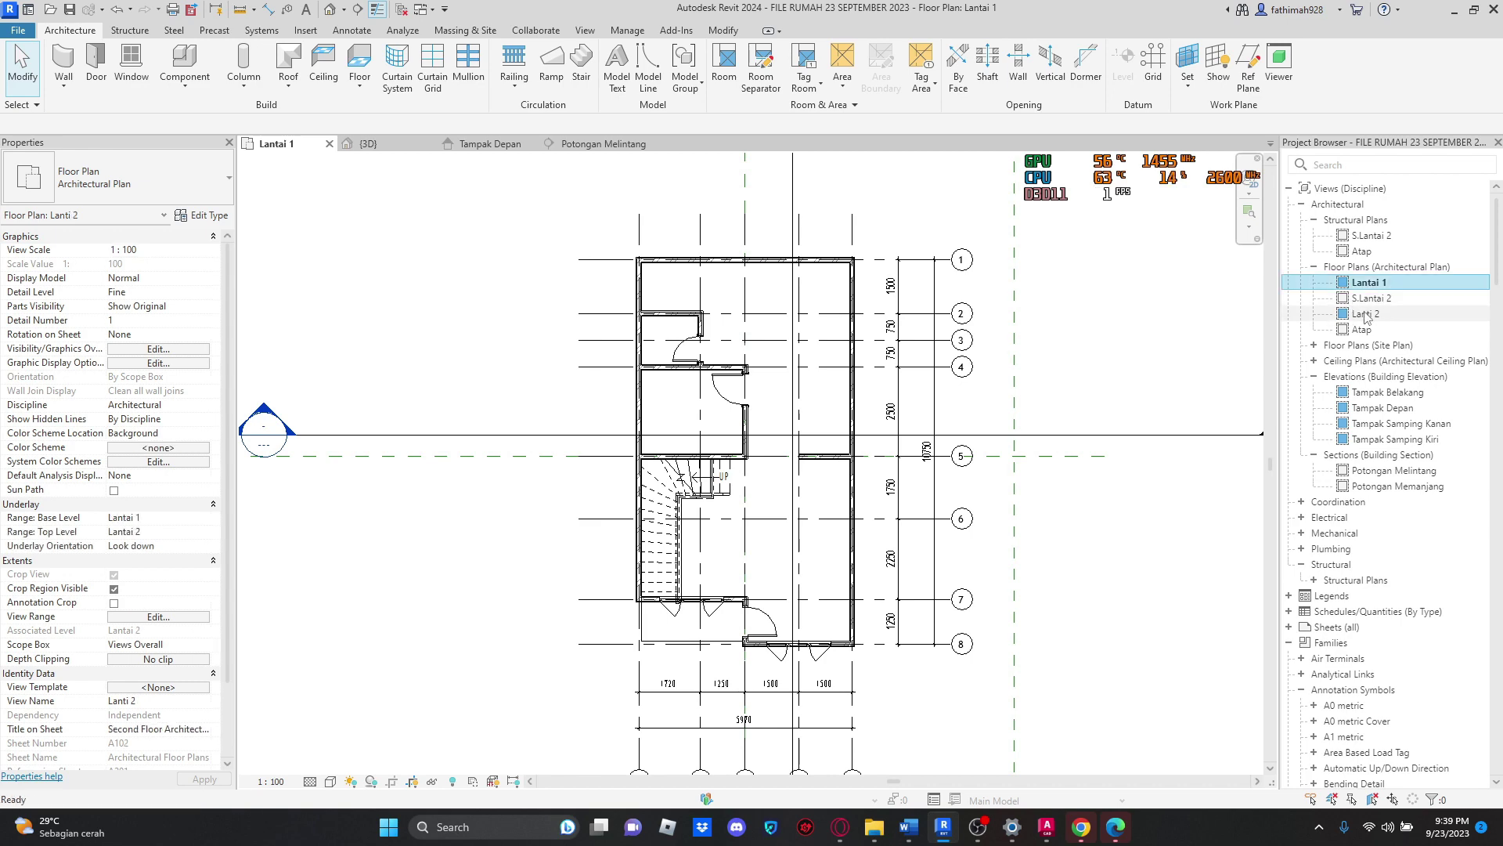
double_click(1363, 314)
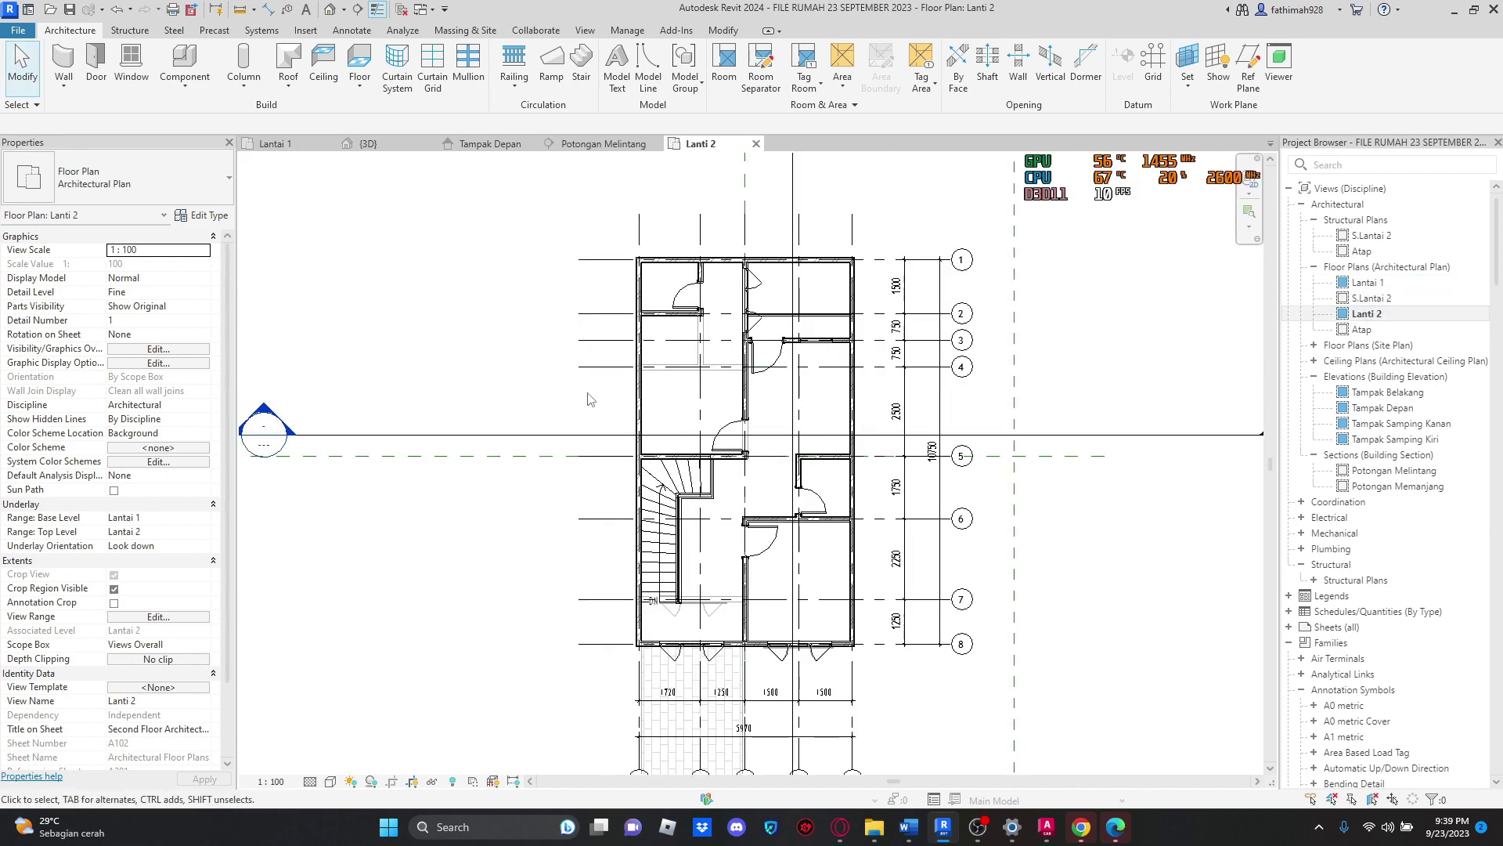
Step: Open the S.Lantai 2 architectural floor plan and widen the view's property list so full parameter names can be read
double_click(1374, 298)
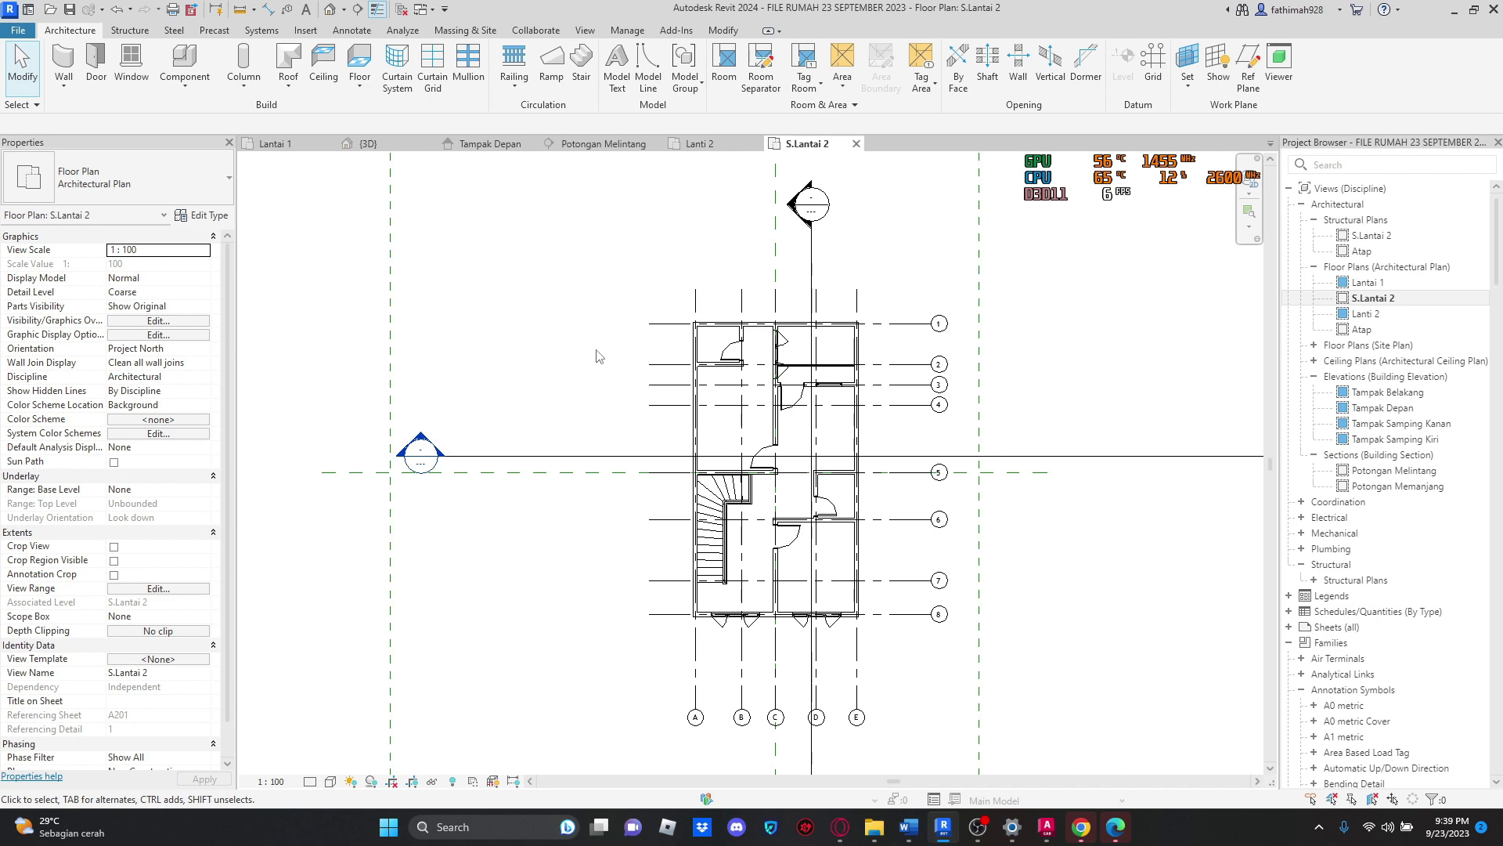
scroll(963, 469, up, 3)
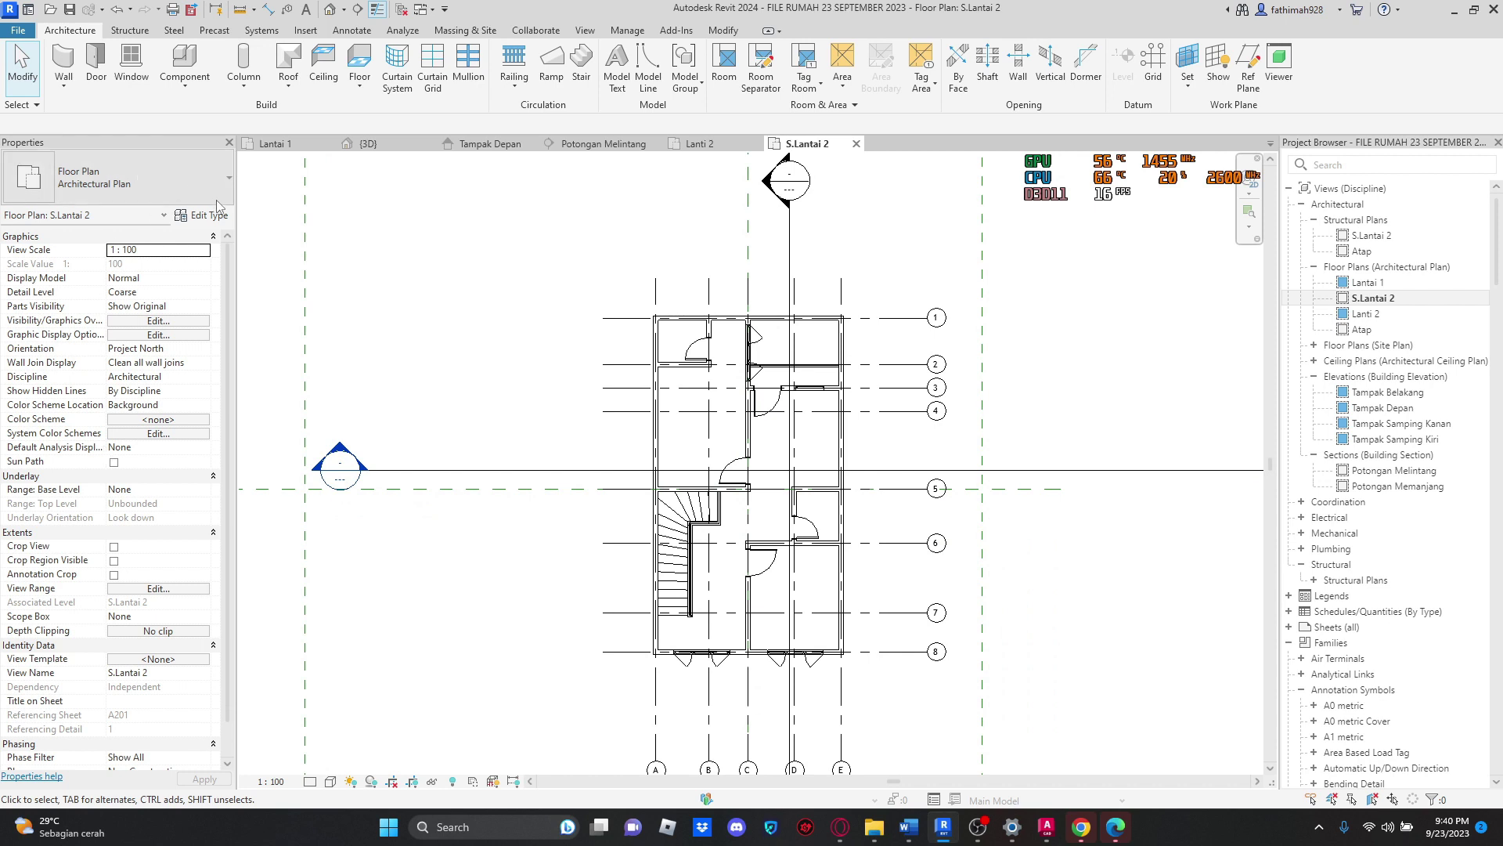
right_click(447, 208)
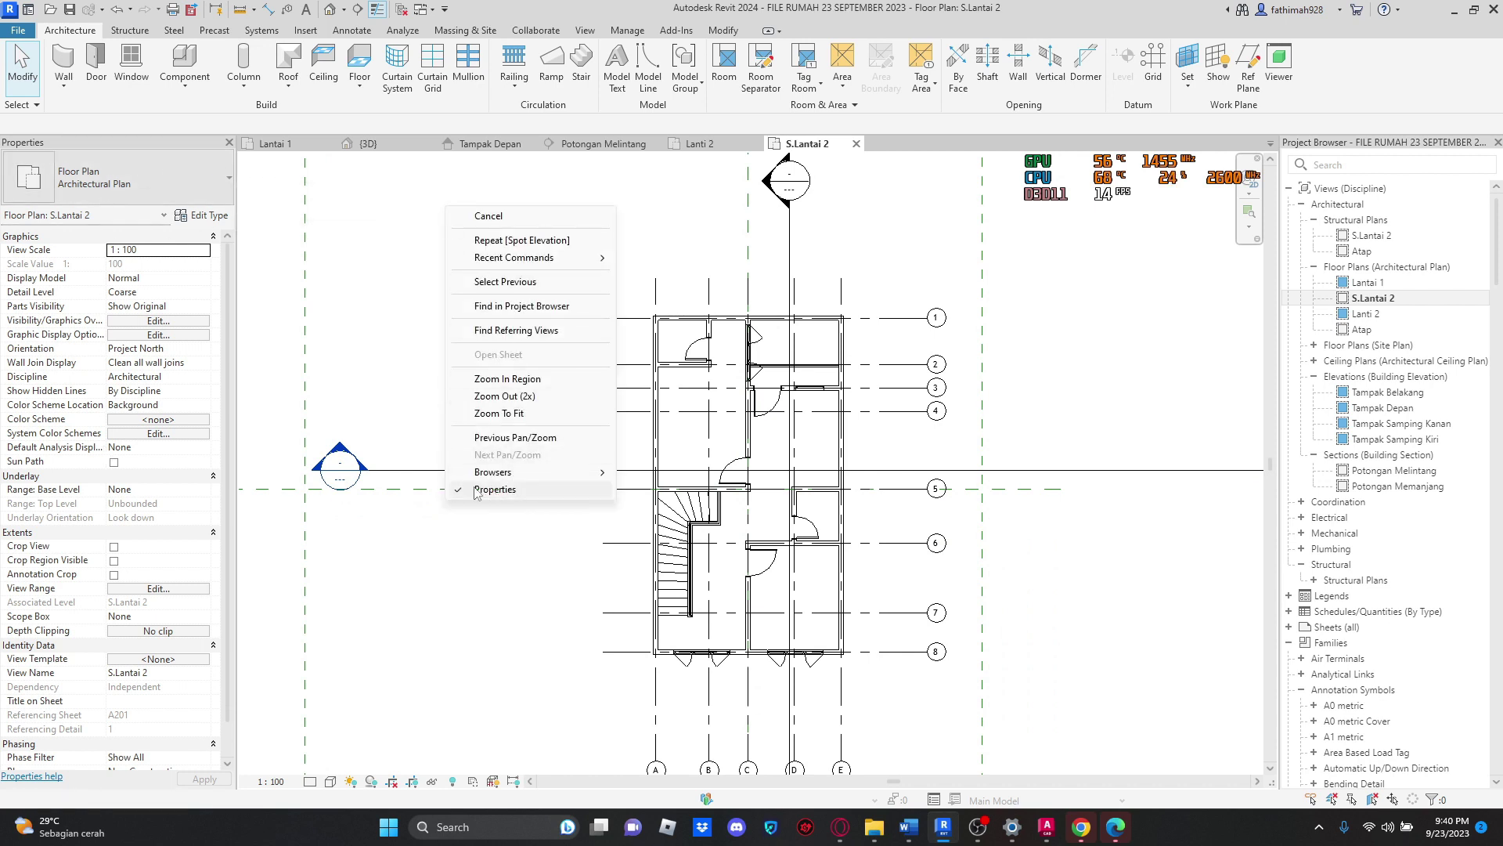
click(313, 328)
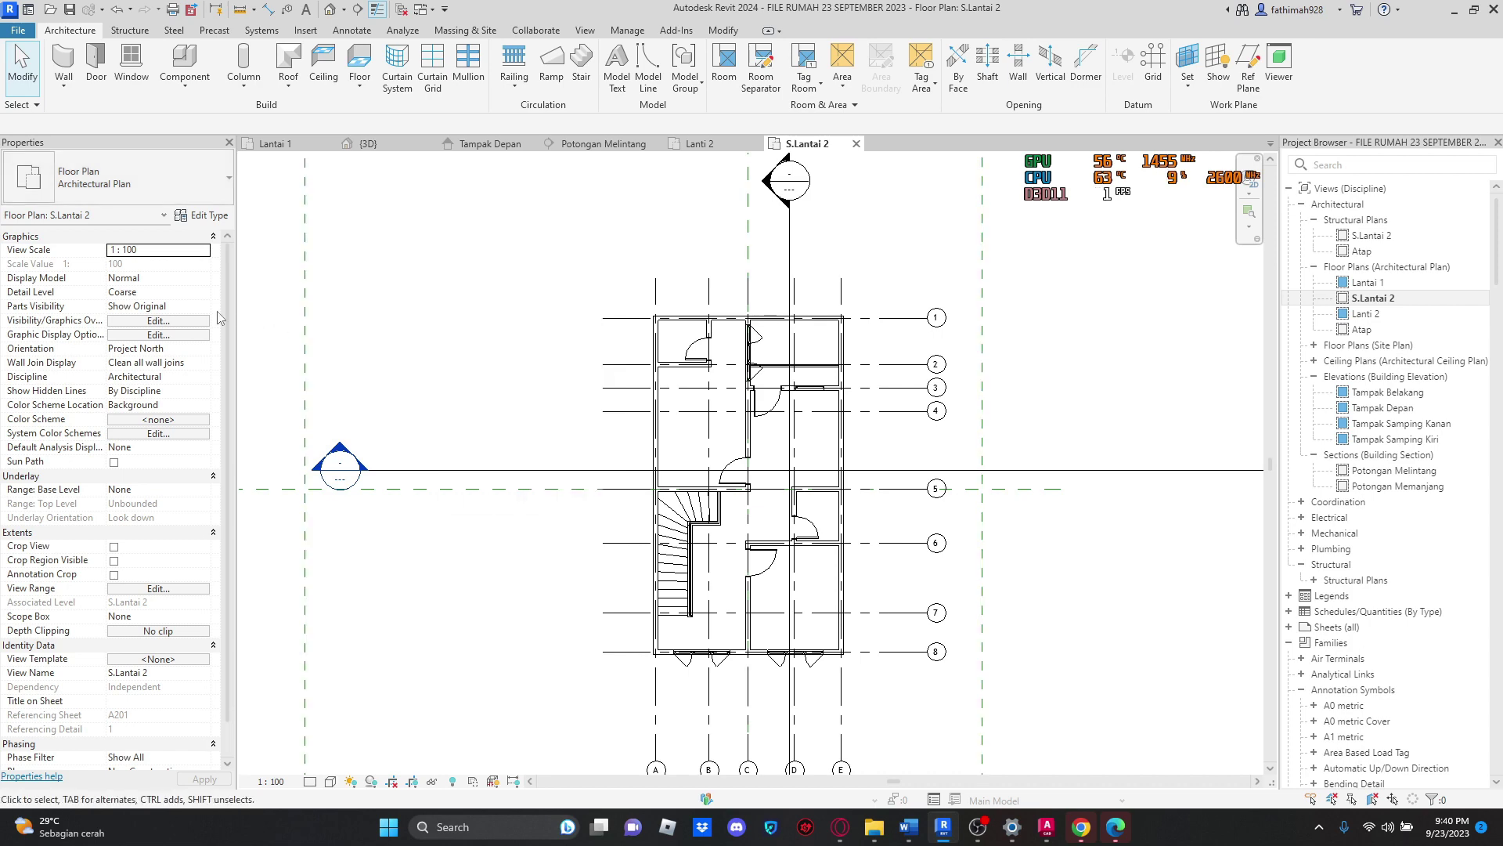
drag(237, 300, 326, 300)
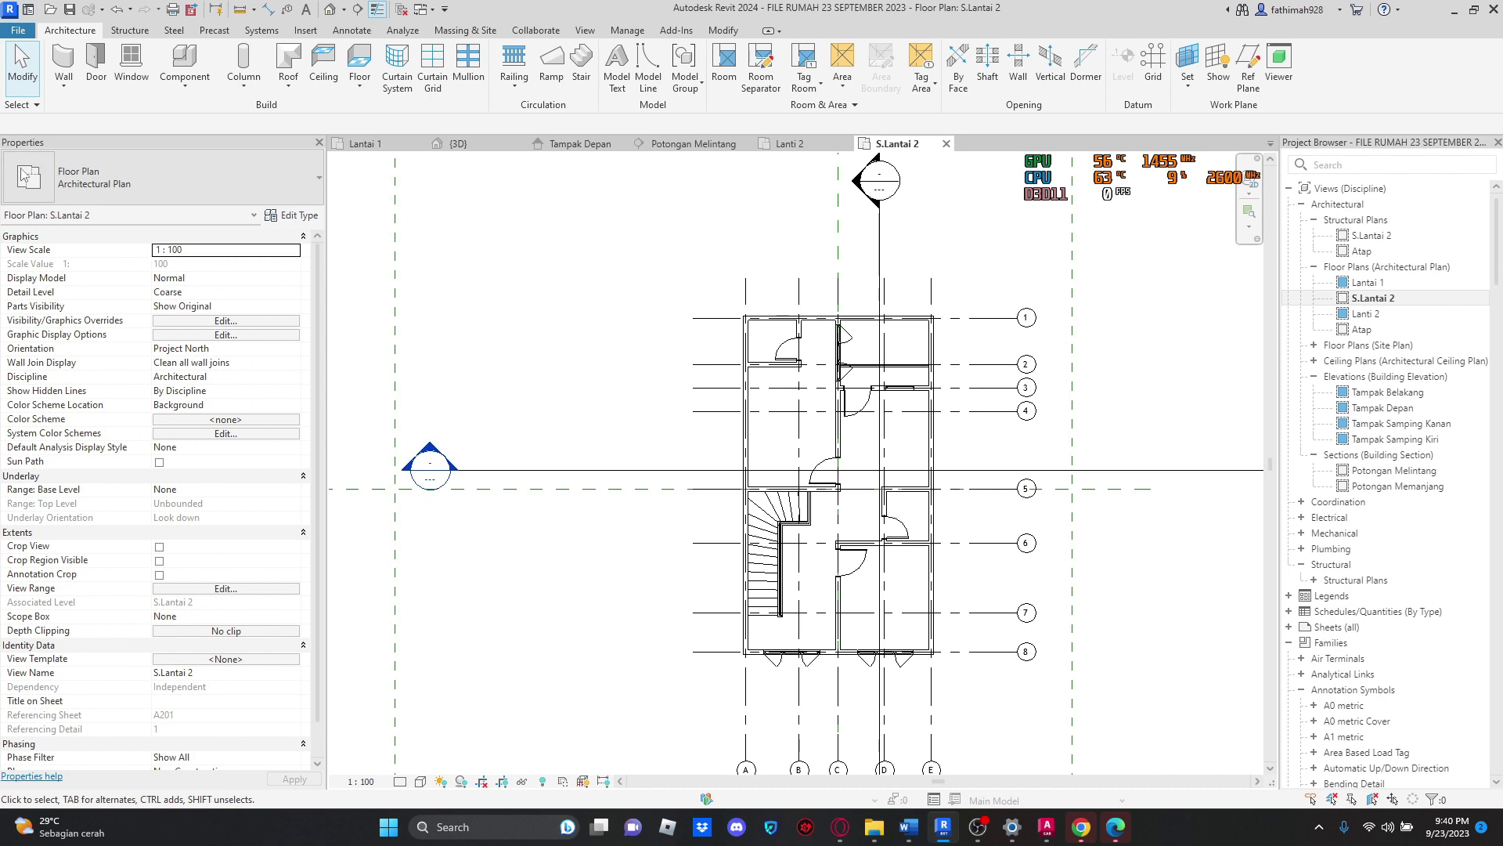
scroll(908, 351, down, 1)
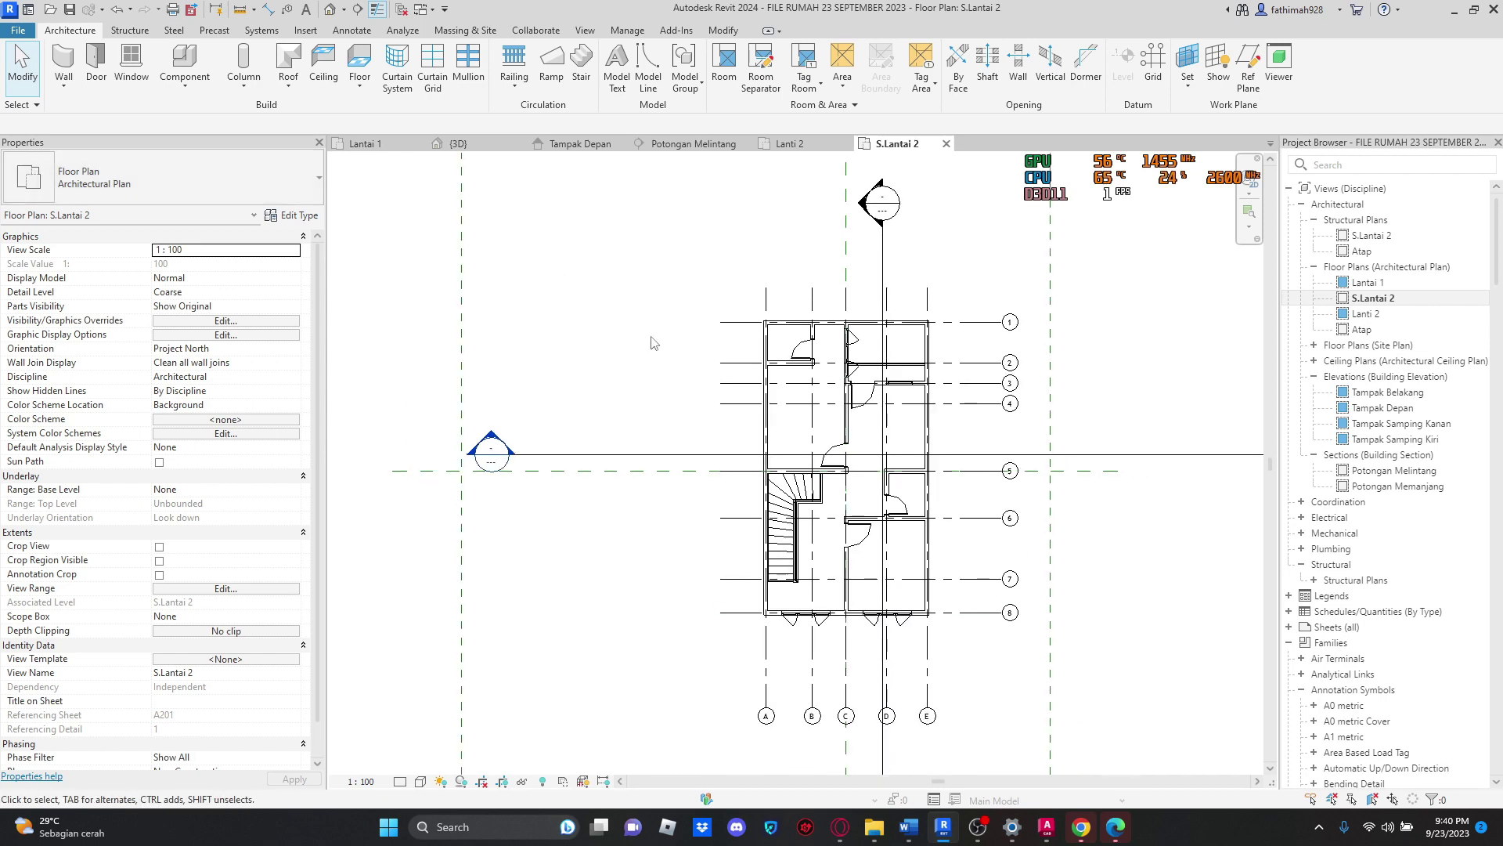
click(546, 479)
click(617, 269)
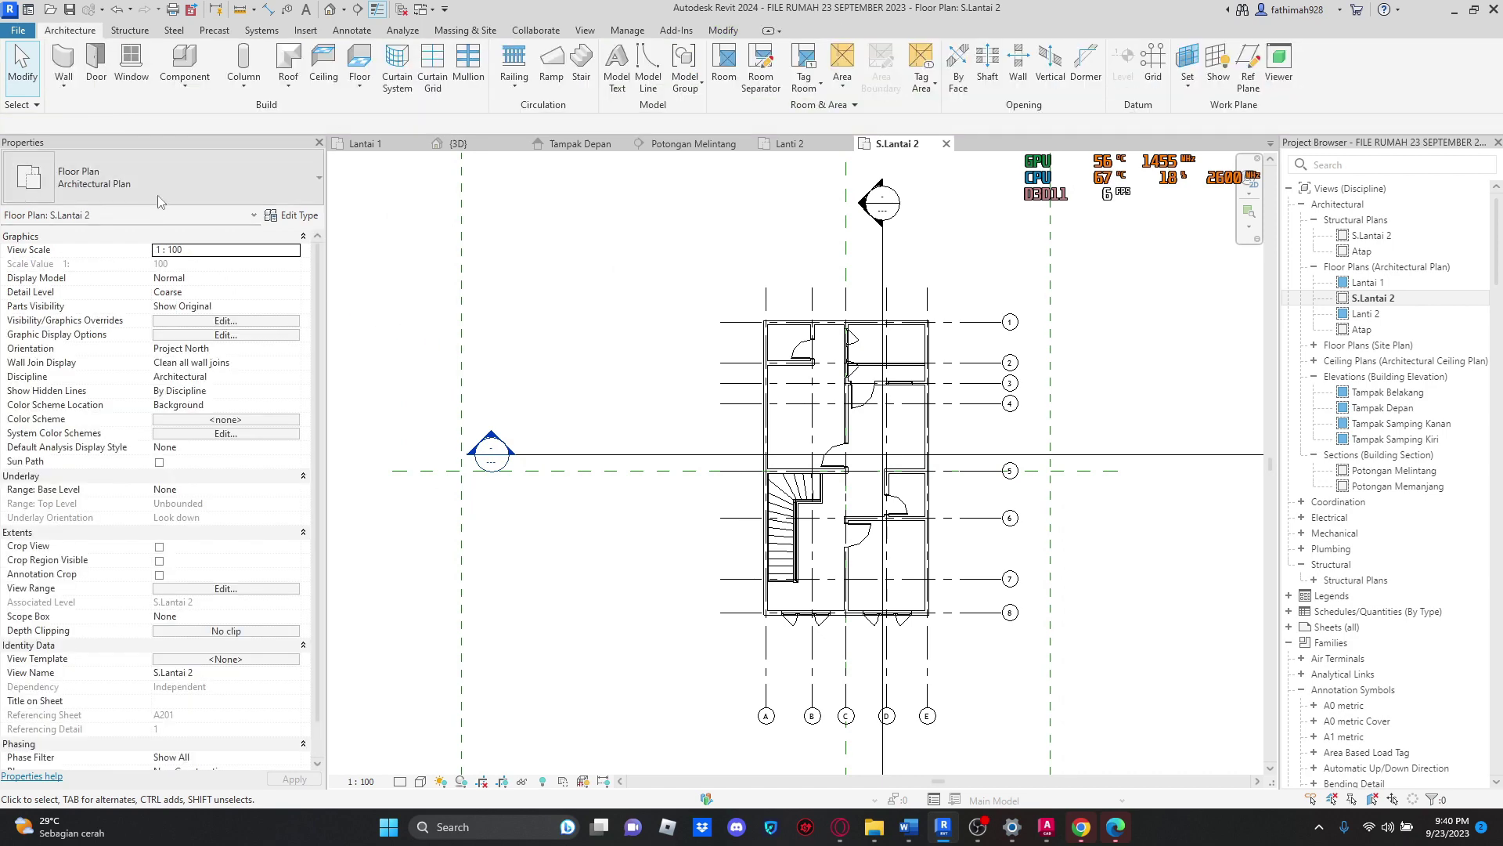
click(799, 322)
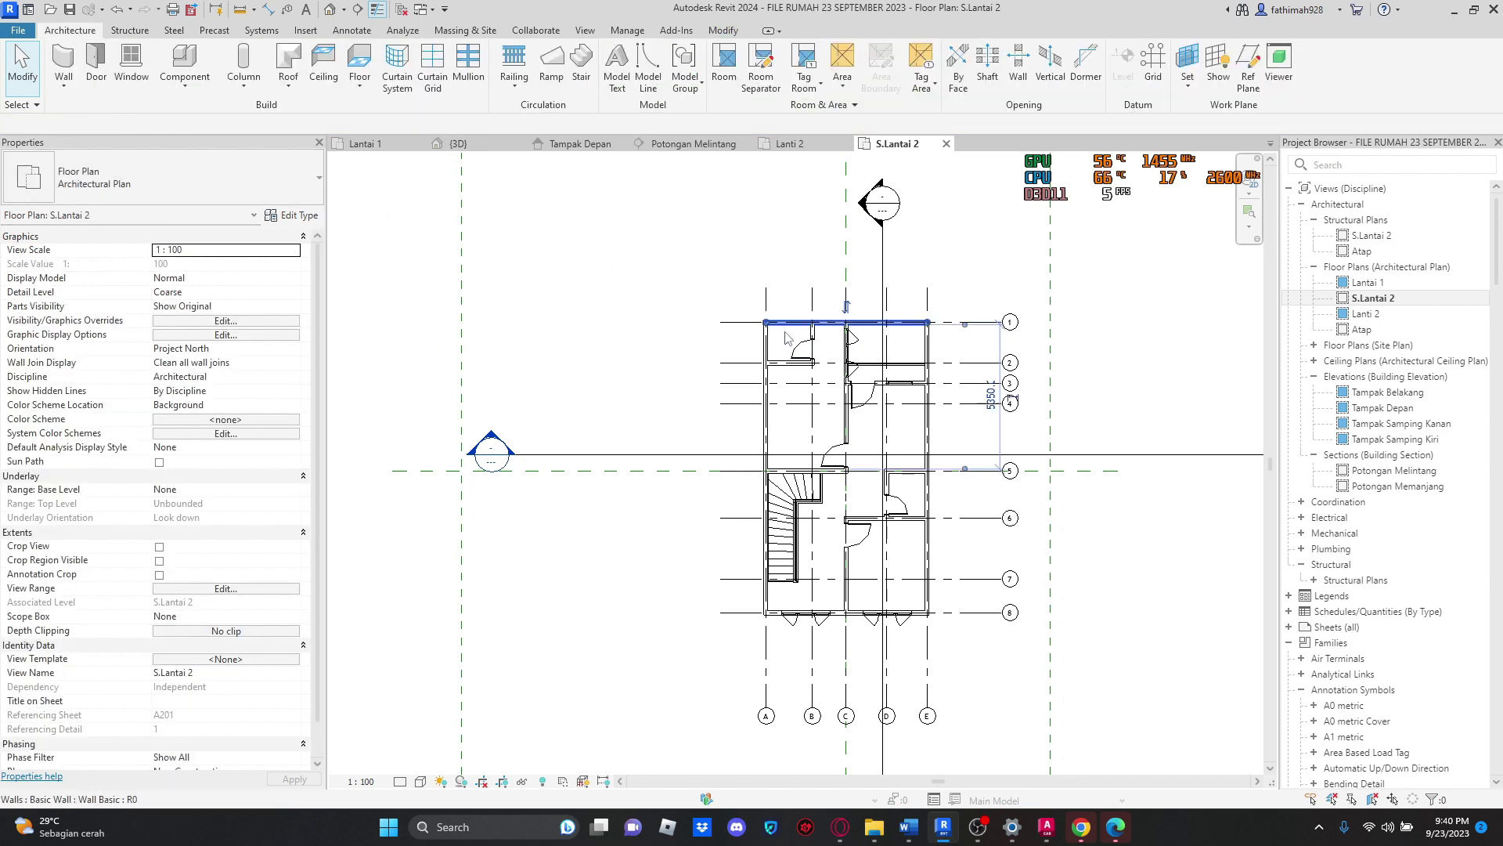
click(661, 320)
scroll(475, 349, up, 1)
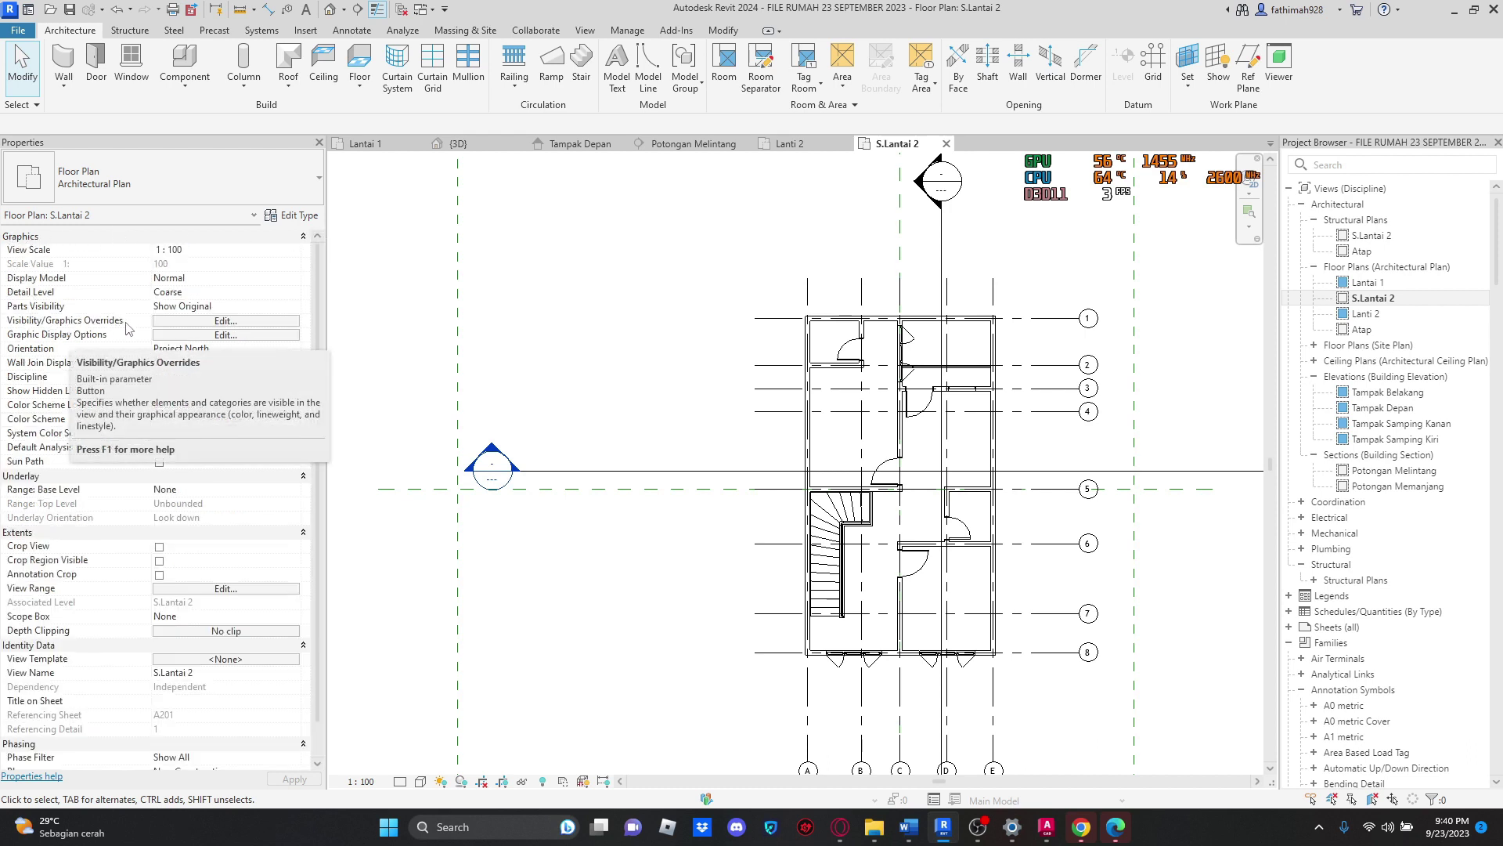
Step: Turn off the visibility of all Architecture model categories in the S.Lantai 2 floor plan's visibility/graphic overrides
click(225, 322)
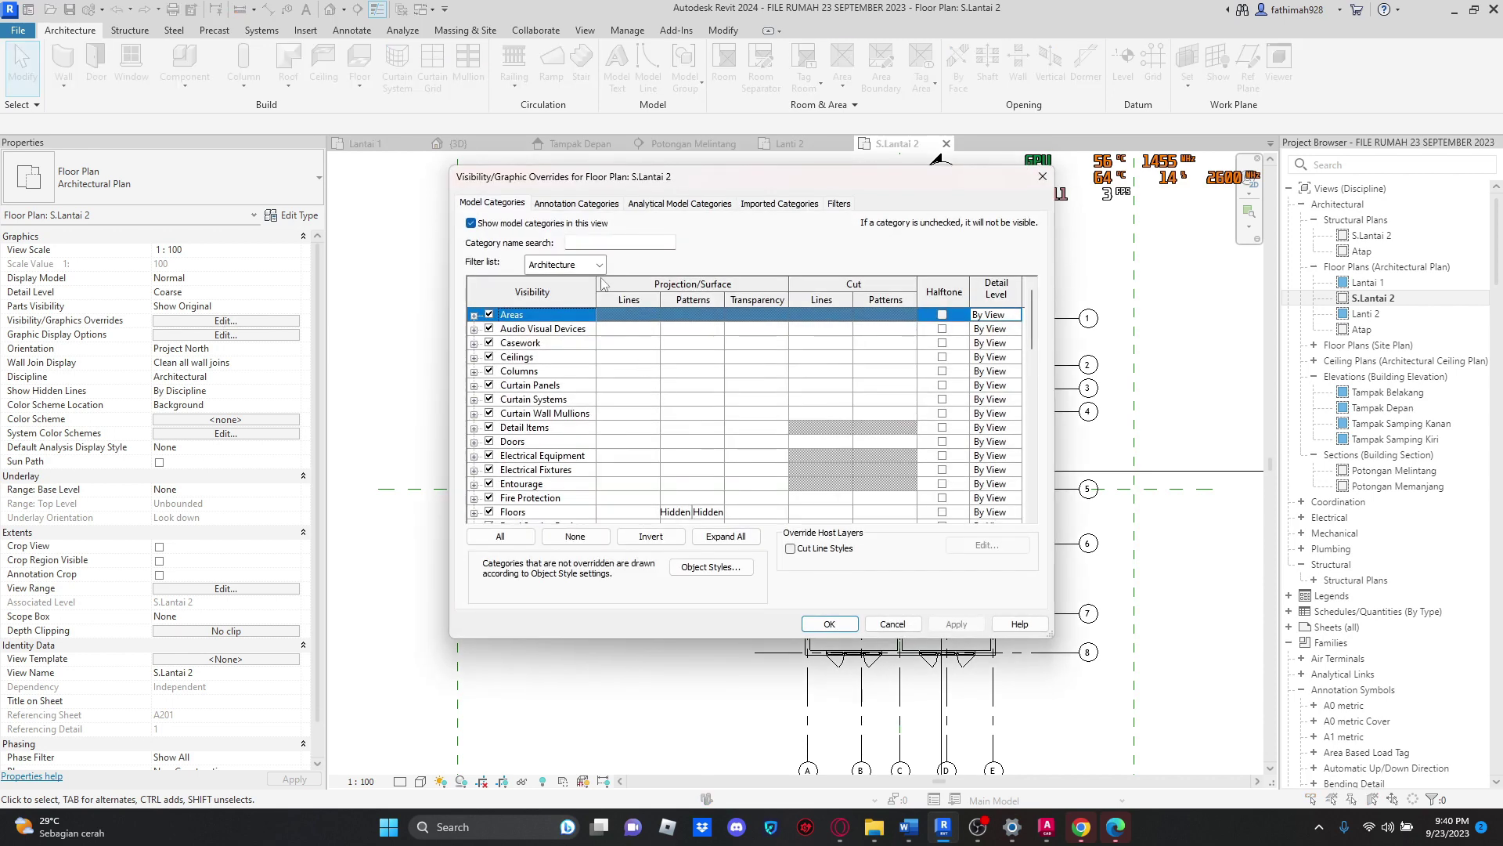
click(499, 538)
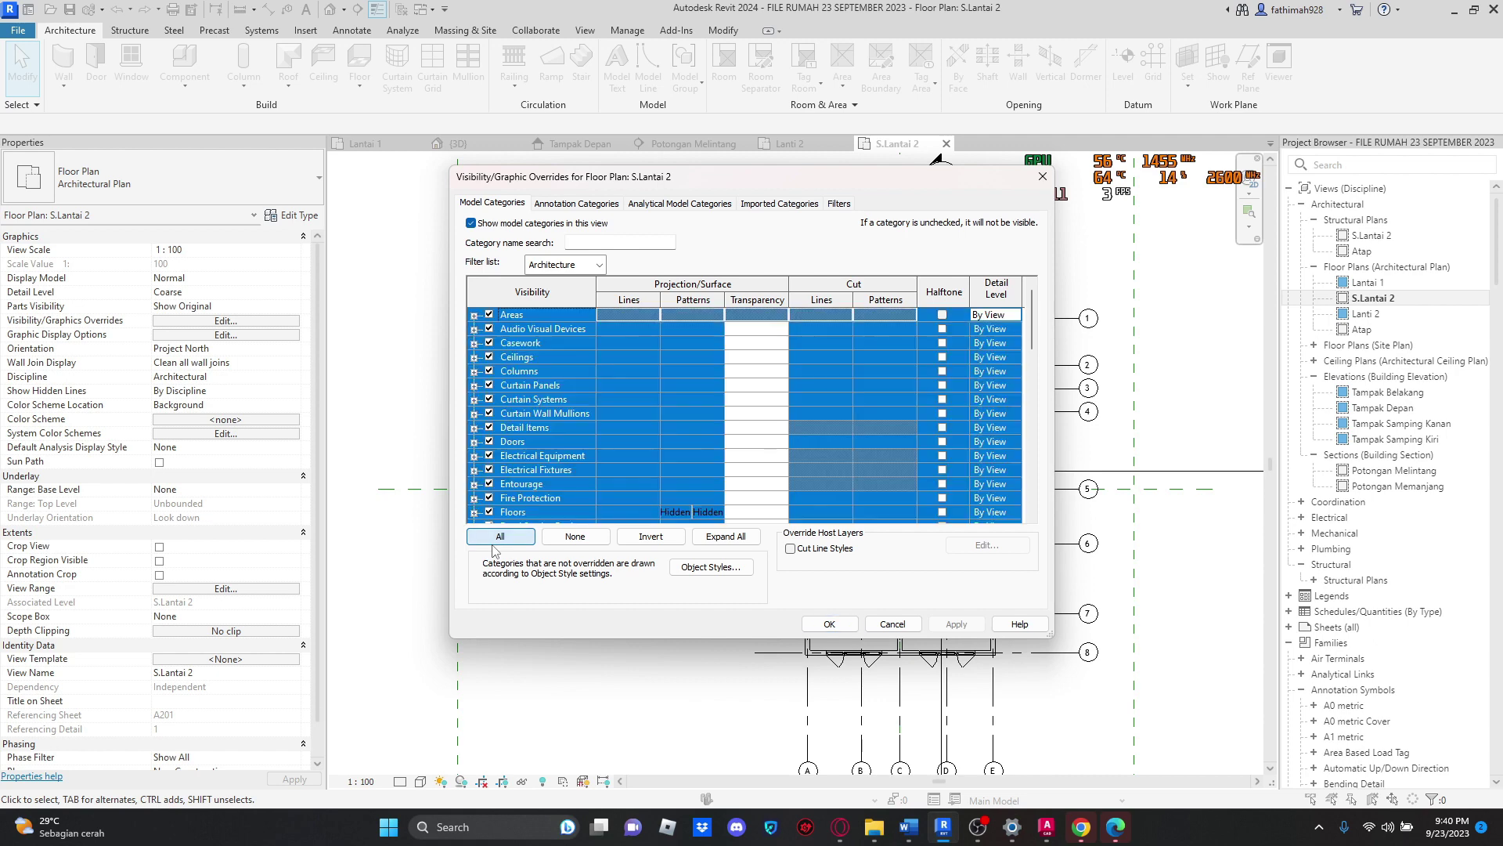
click(489, 455)
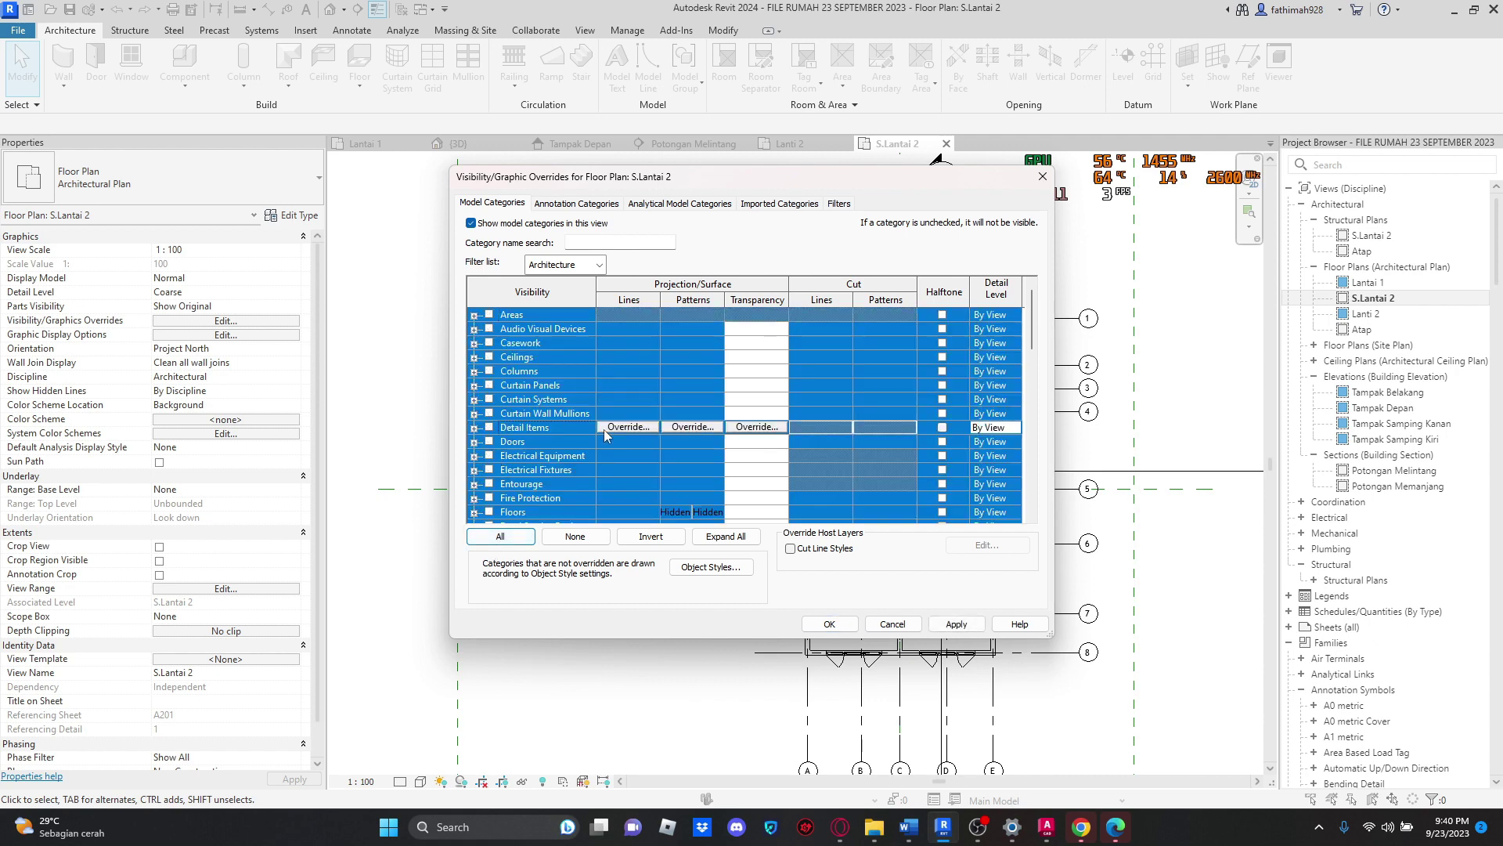
Step: Limit the S.Lantai 2 model category list to the Structure discipline only and look through its categories
click(564, 265)
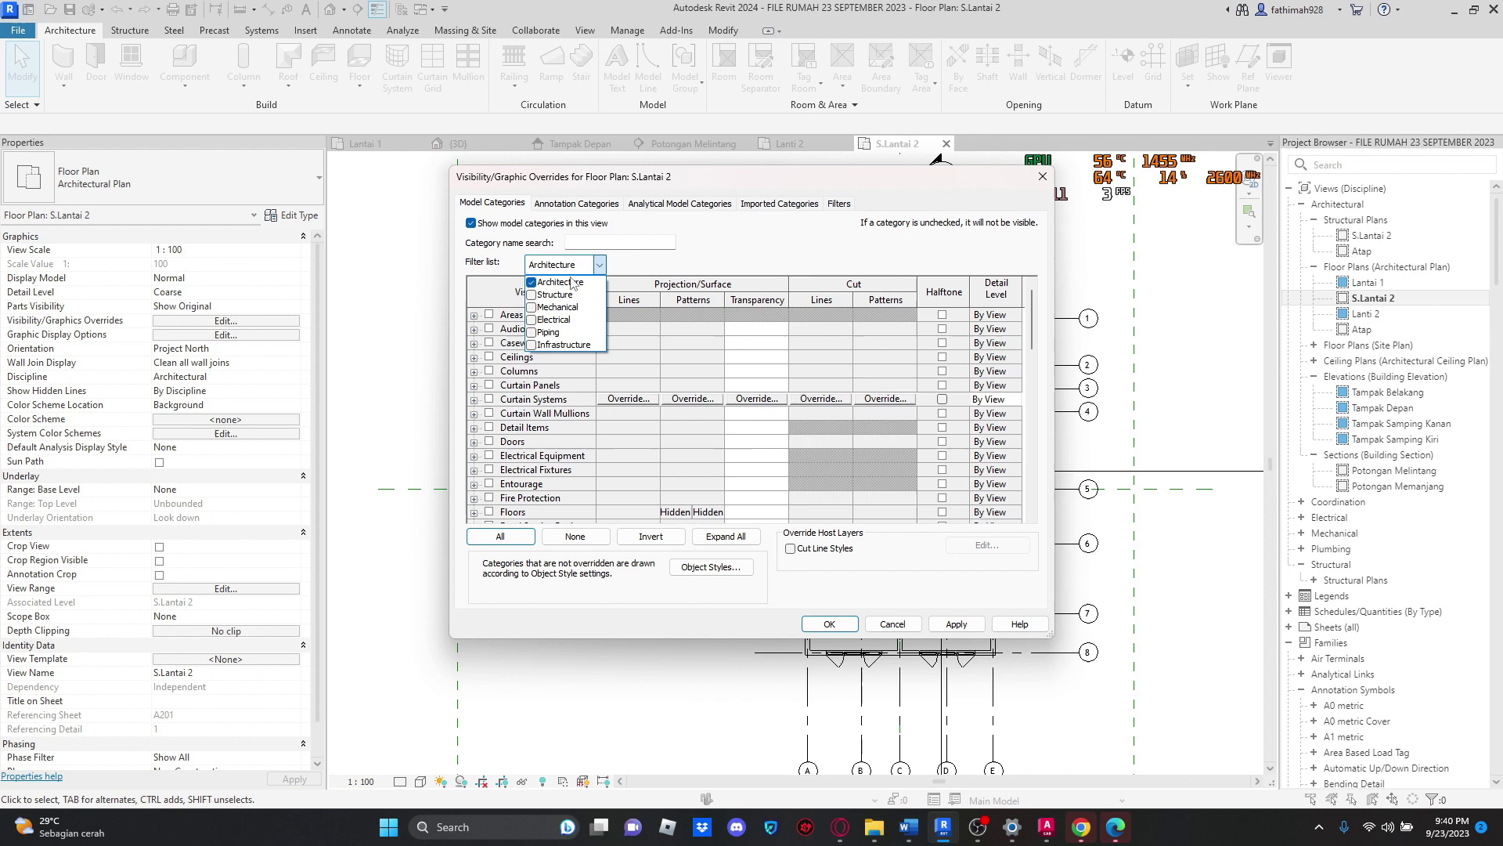
click(532, 295)
click(598, 266)
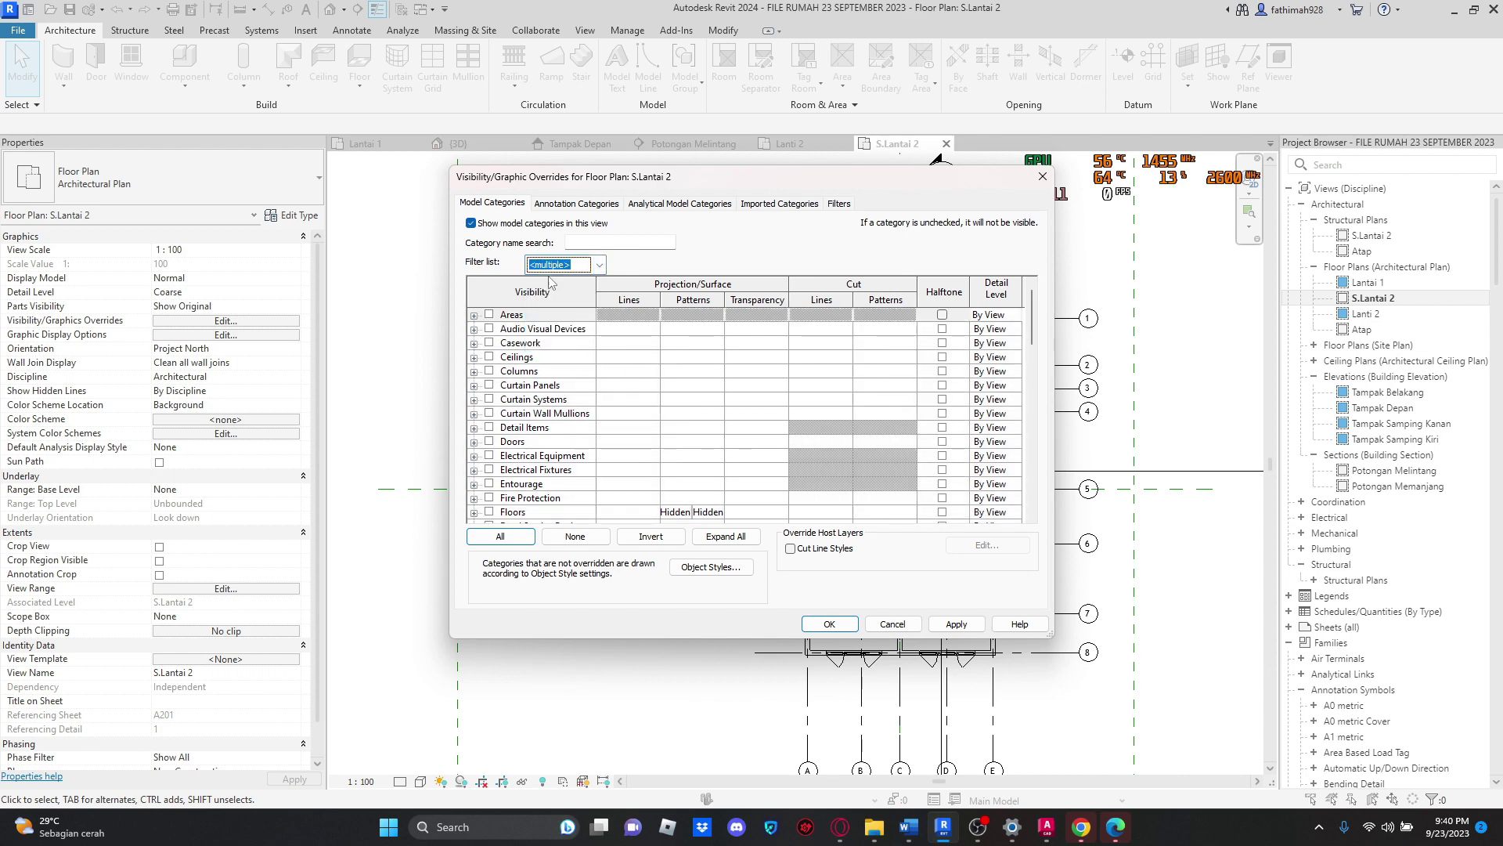
click(594, 263)
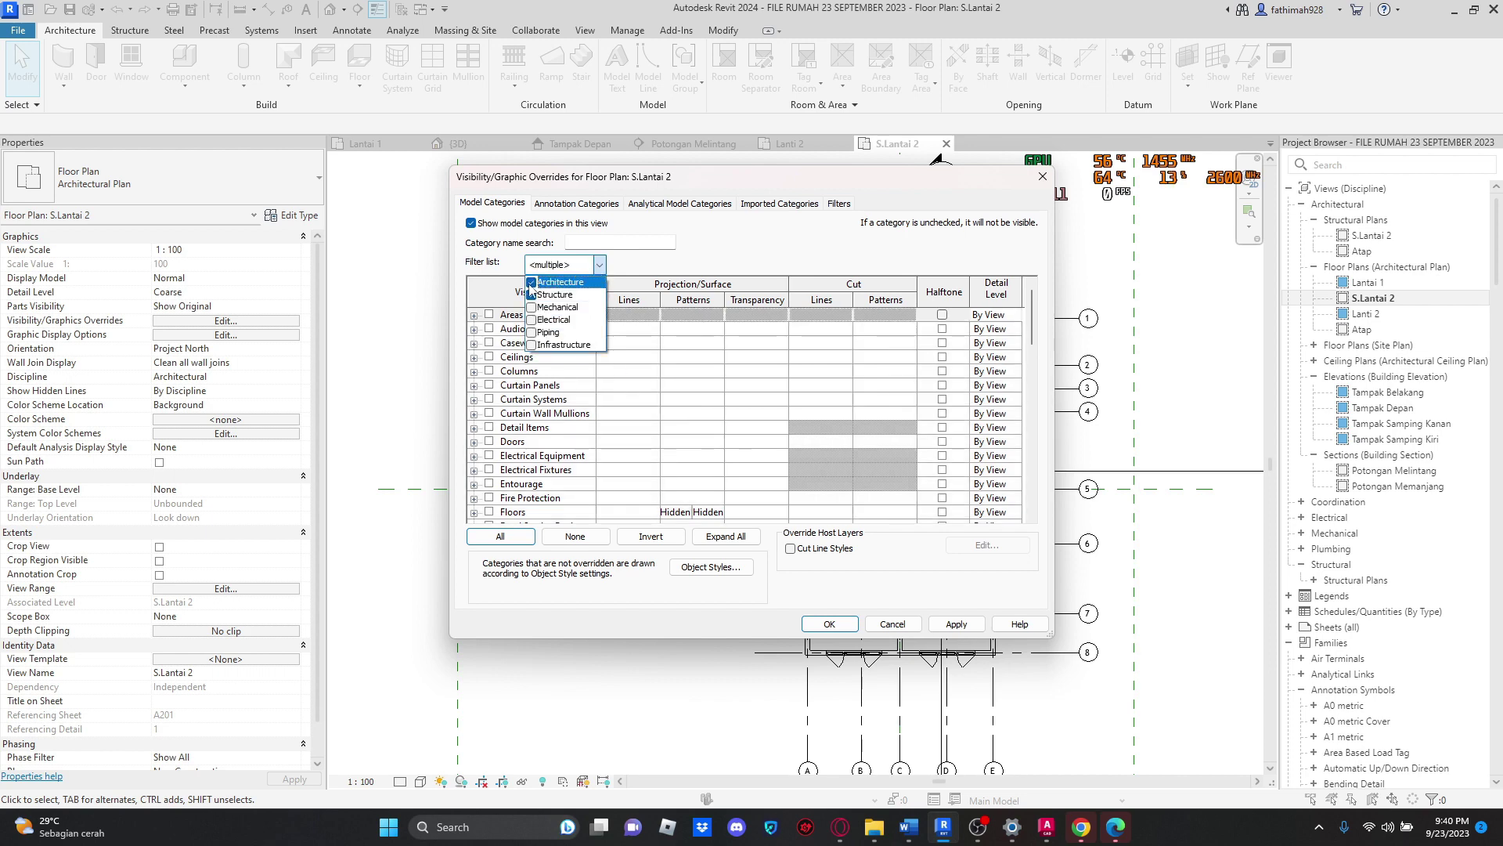
click(532, 283)
click(628, 398)
scroll(636, 403, down, 5)
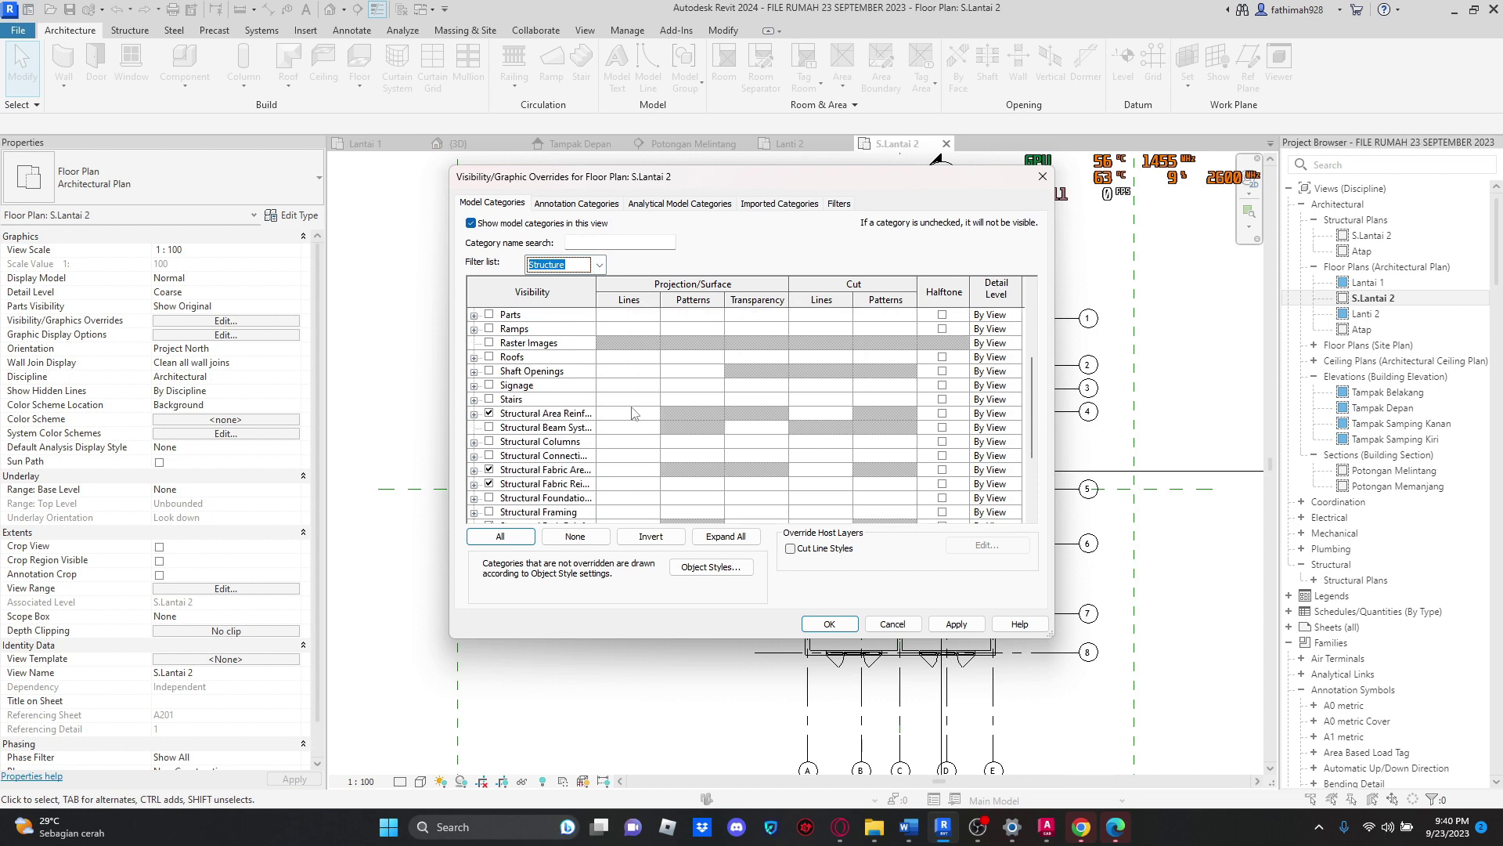
scroll(633, 413, down, 3)
scroll(628, 414, up, 4)
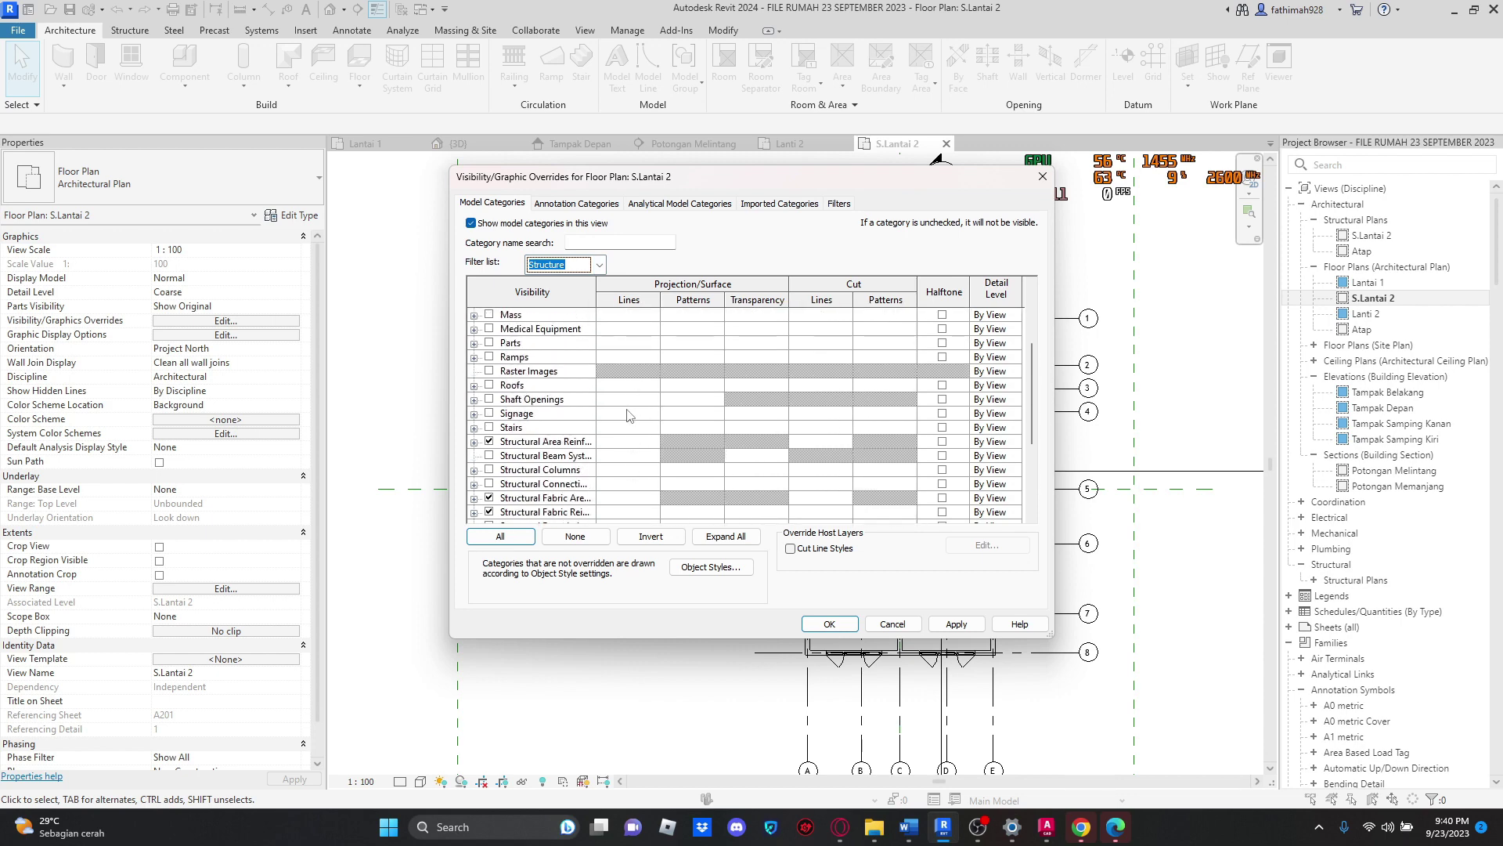
scroll(627, 415, up, 3)
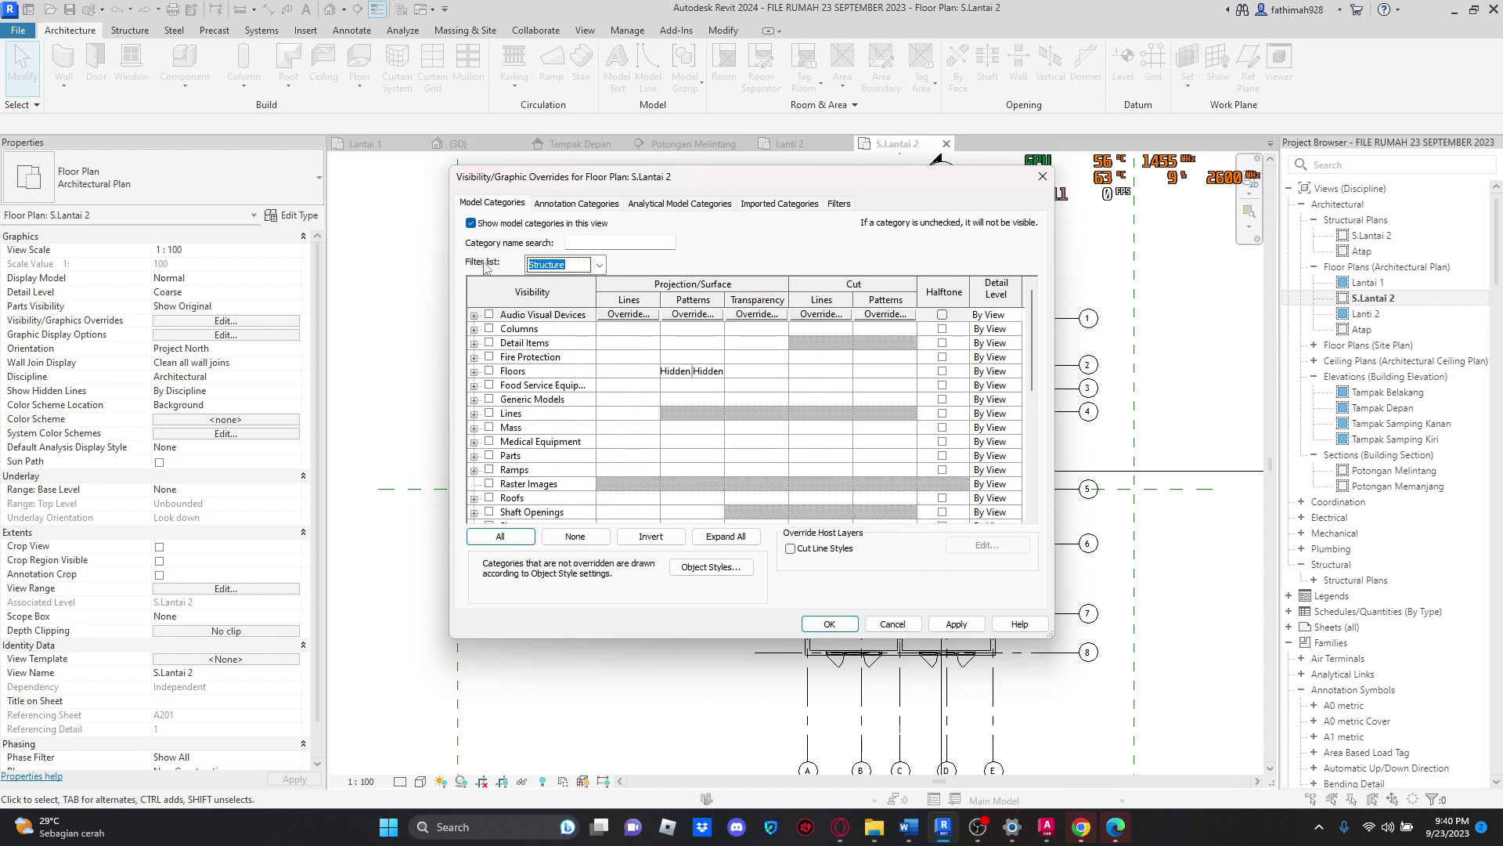
click(600, 265)
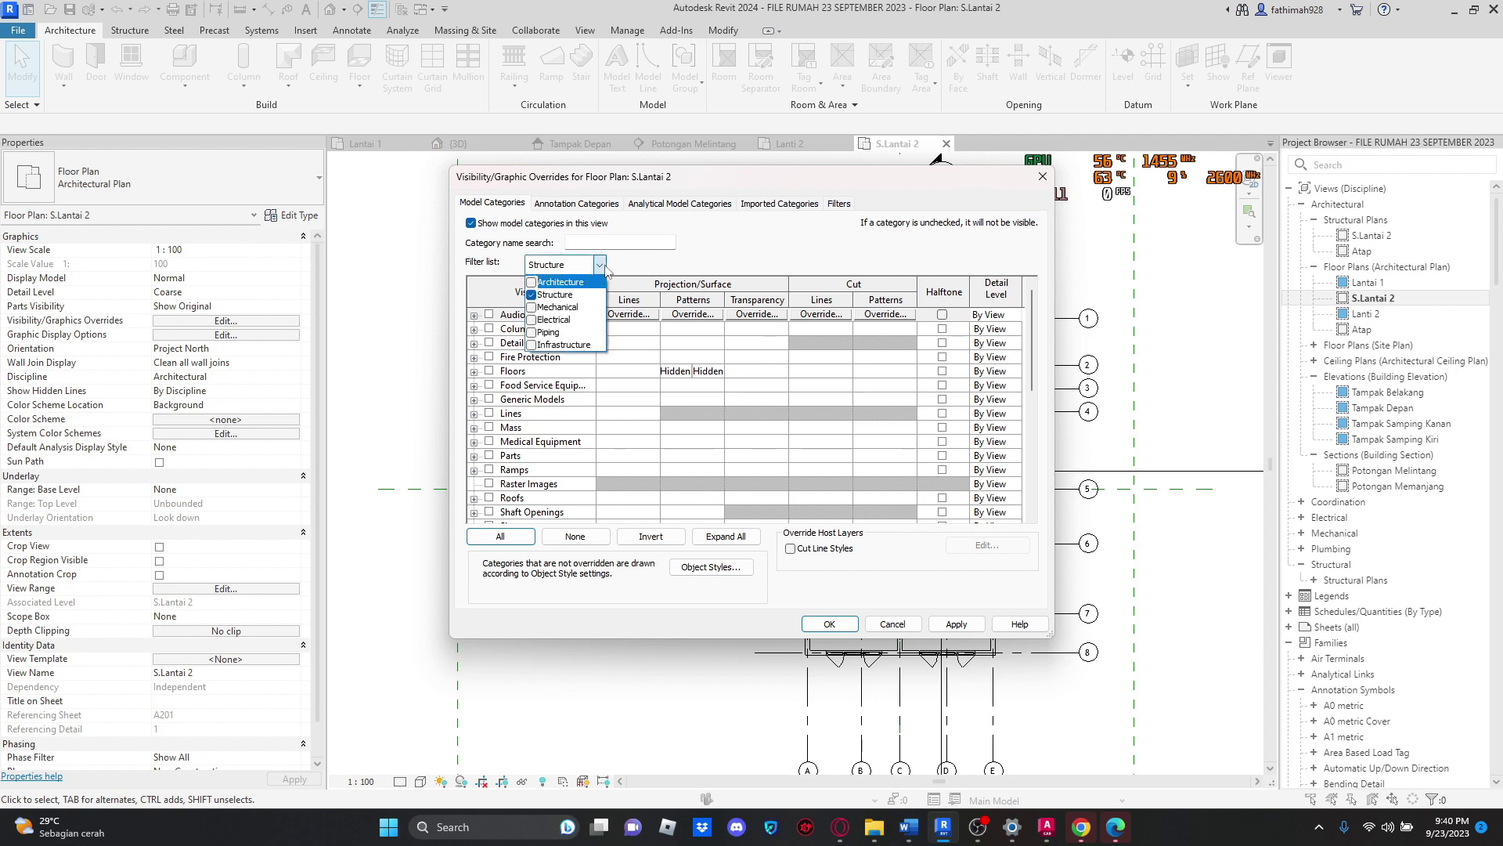
click(532, 283)
scroll(632, 404, down, 6)
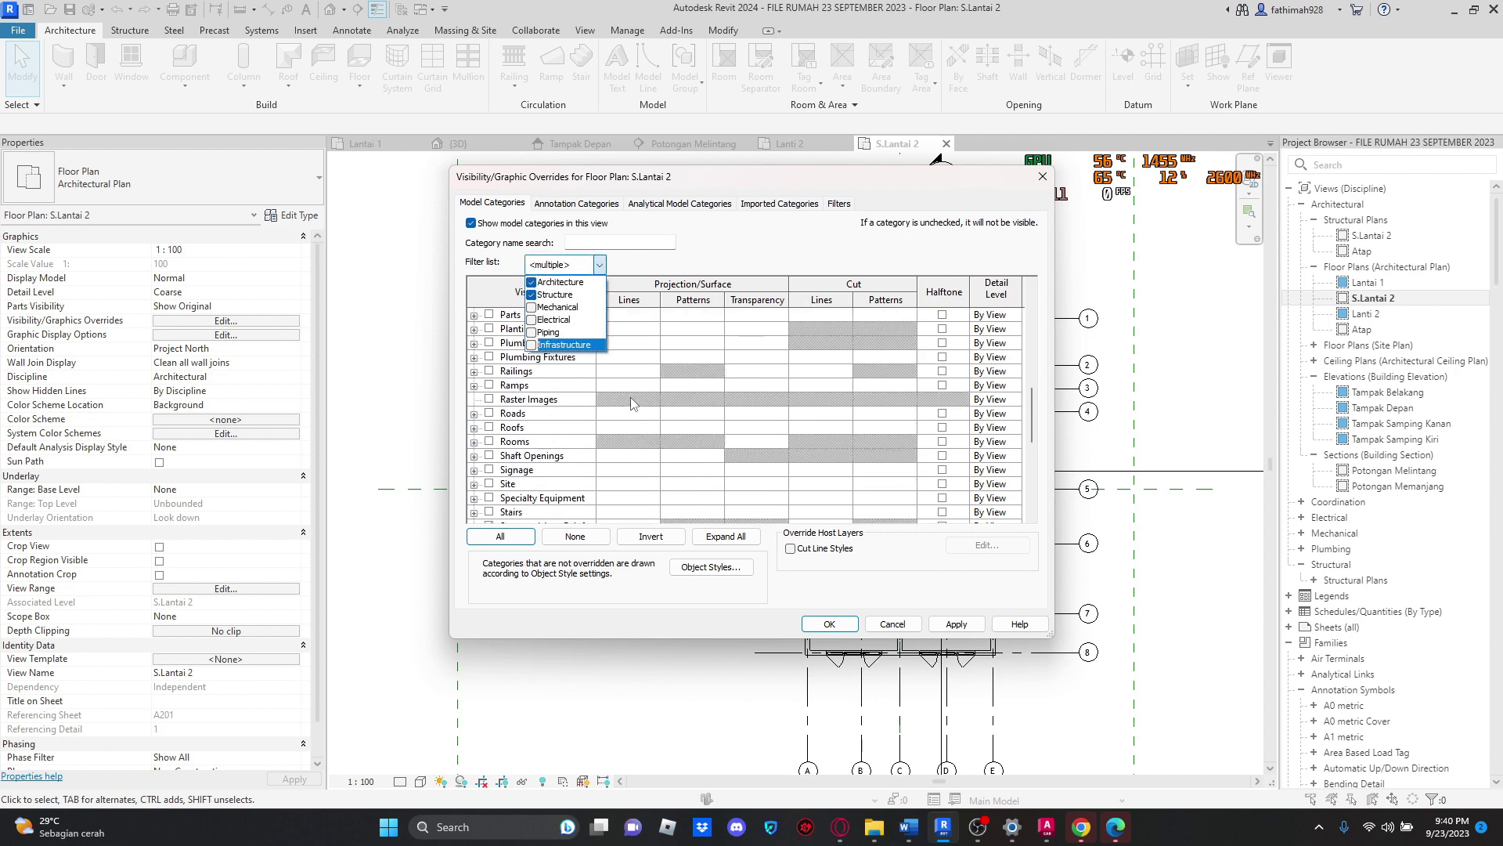
click(532, 295)
click(532, 283)
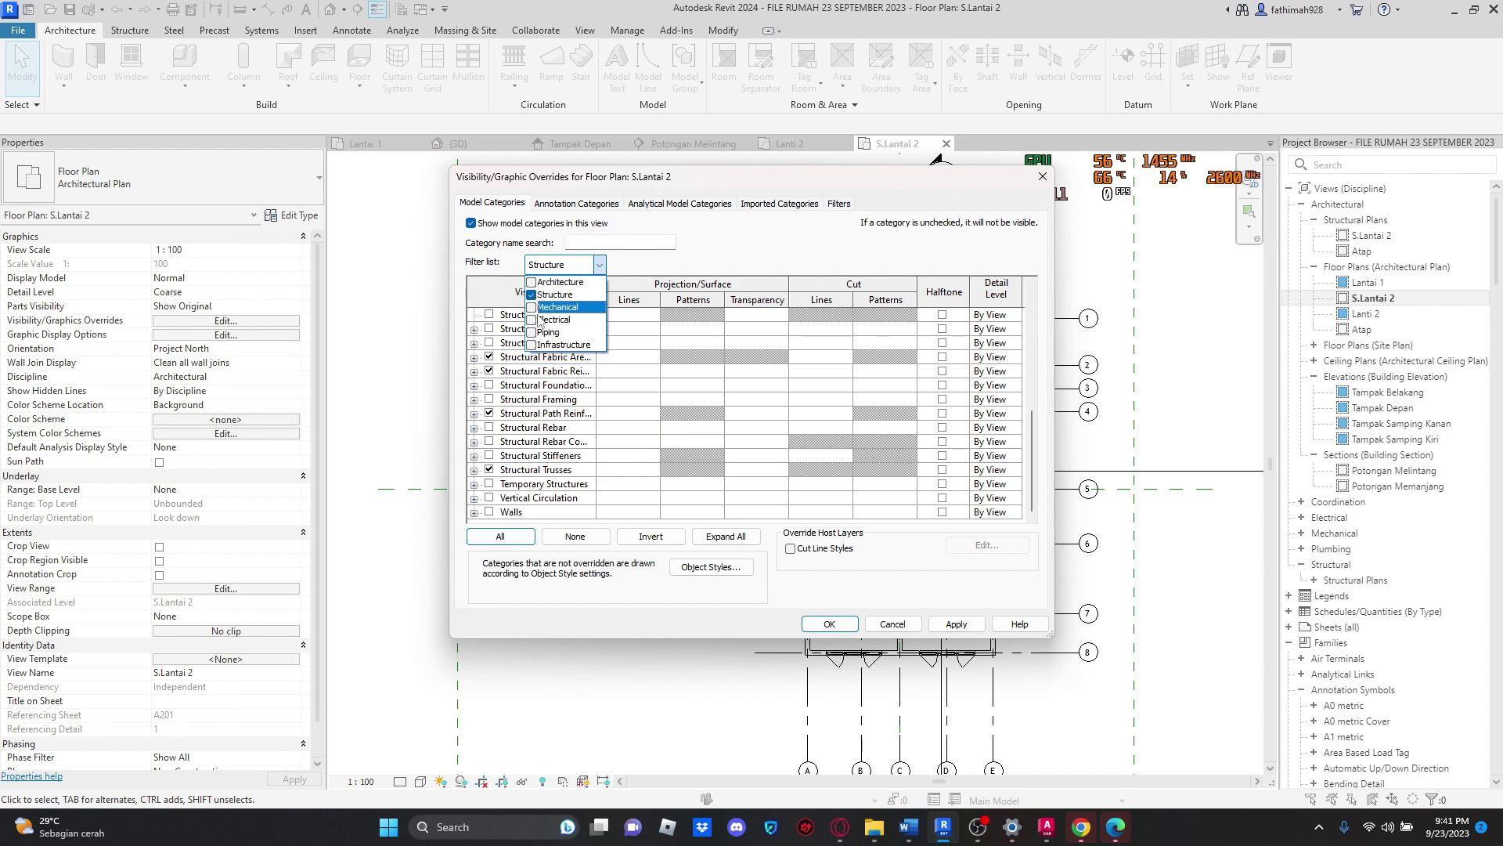
Step: Turn on visibility of Structural Beam Systems, Structural Columns, Structural Connections, Structural Foundations and Structural Framing for S.Lantai 2
scroll(603, 428, up, 1)
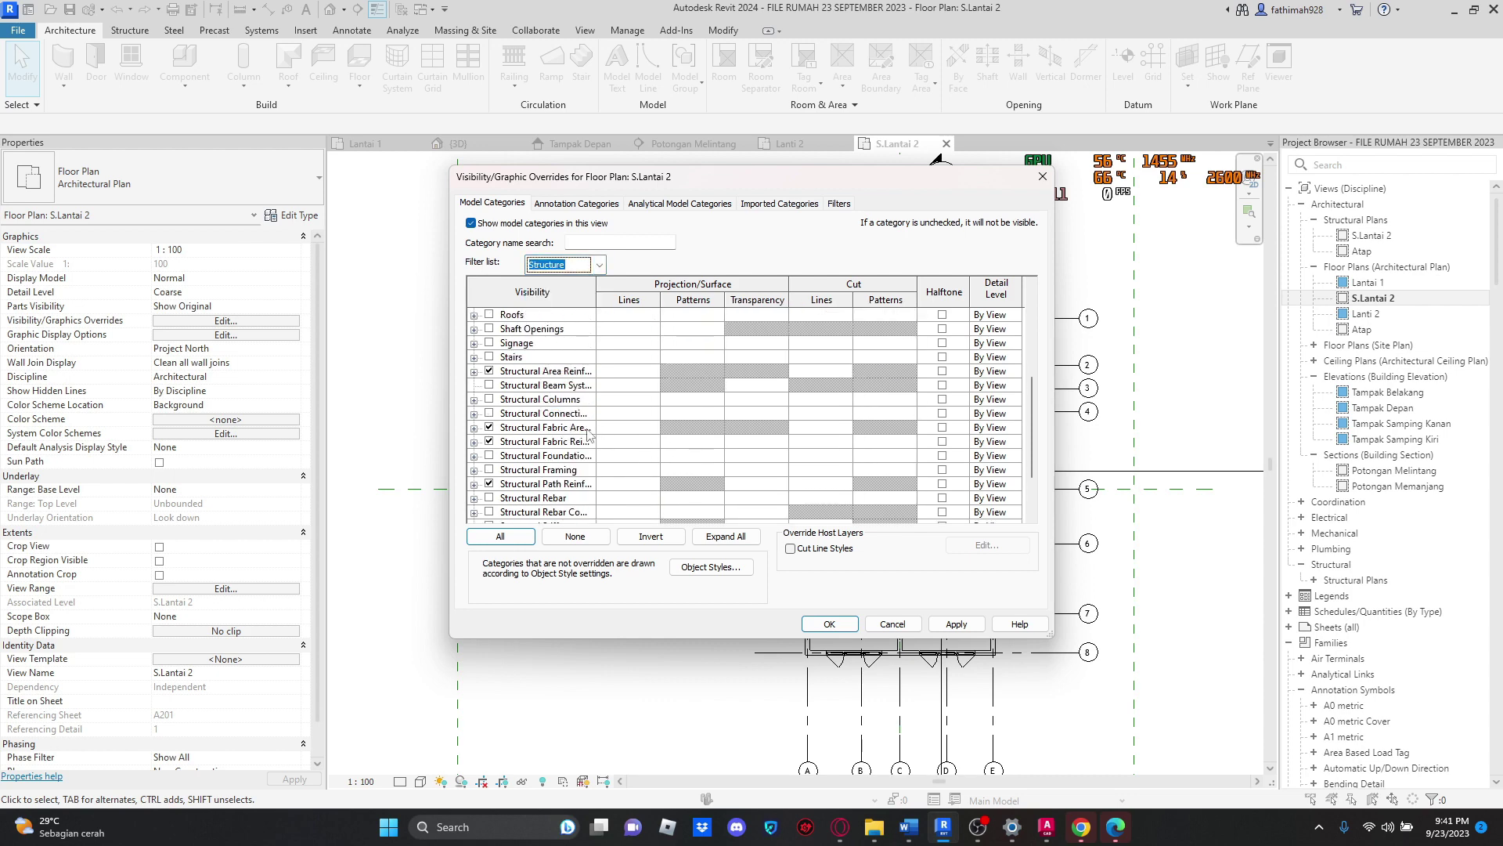
click(491, 385)
click(490, 400)
click(489, 413)
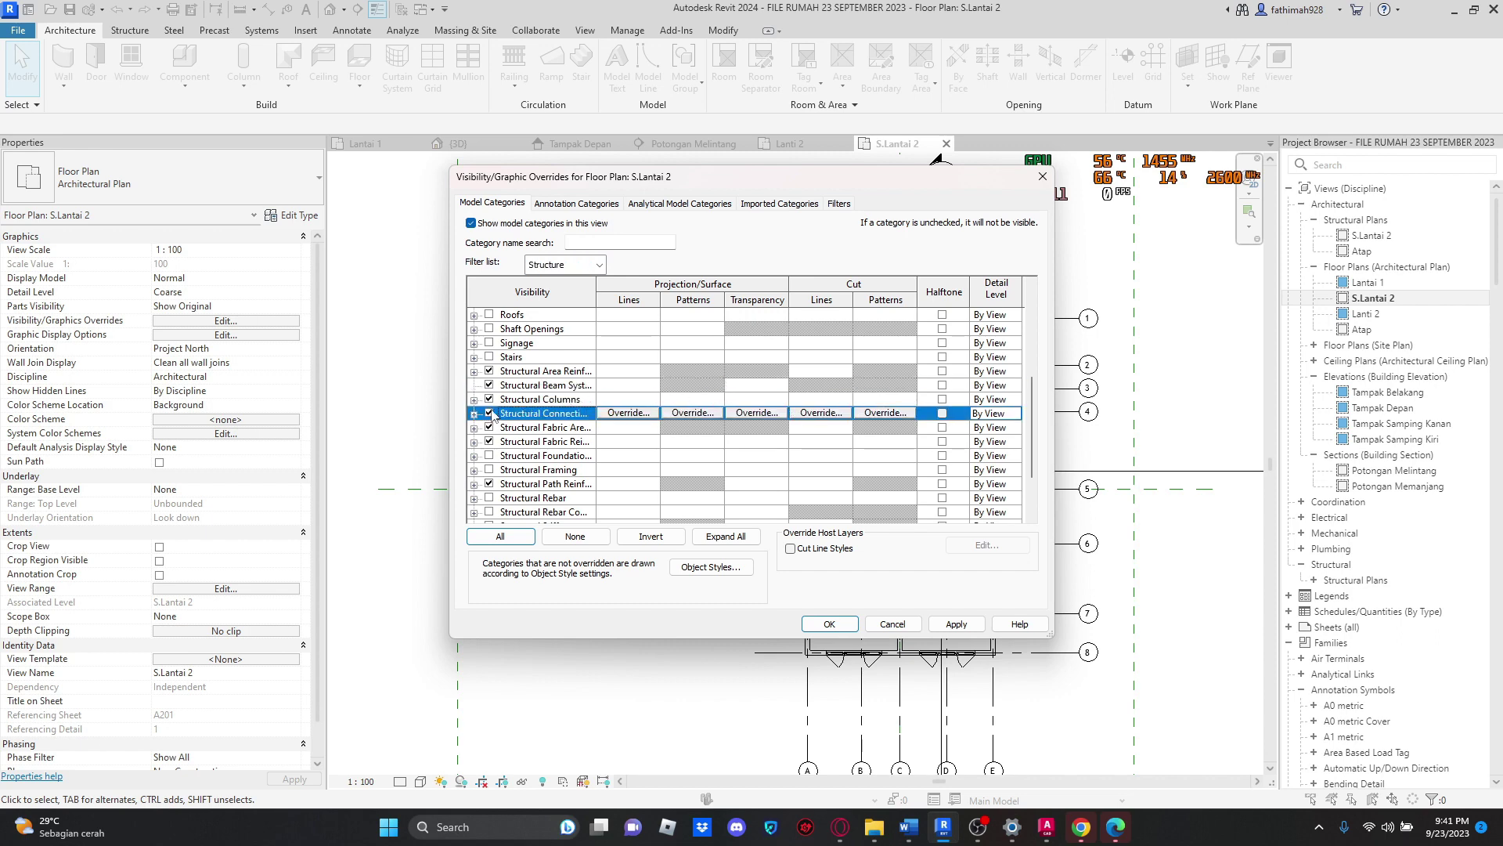
click(490, 456)
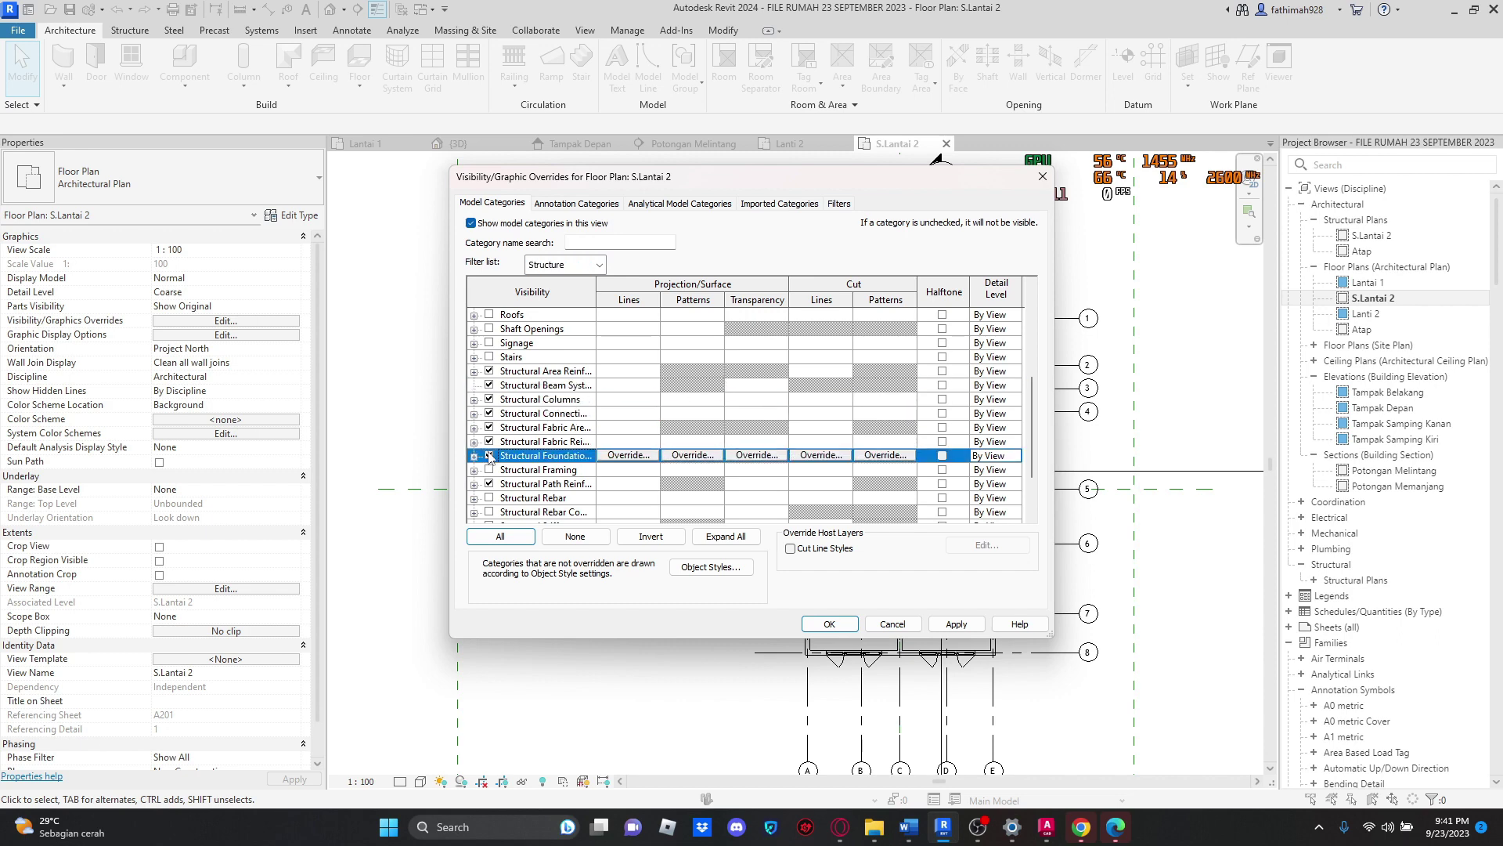
click(490, 469)
Step: Turn on visibility of Structural Rebar, Structural Rebar Couplers, Structural Stiffeners and Temporary Structures for S.Lantai 2
scroll(491, 462, down, 1)
click(490, 455)
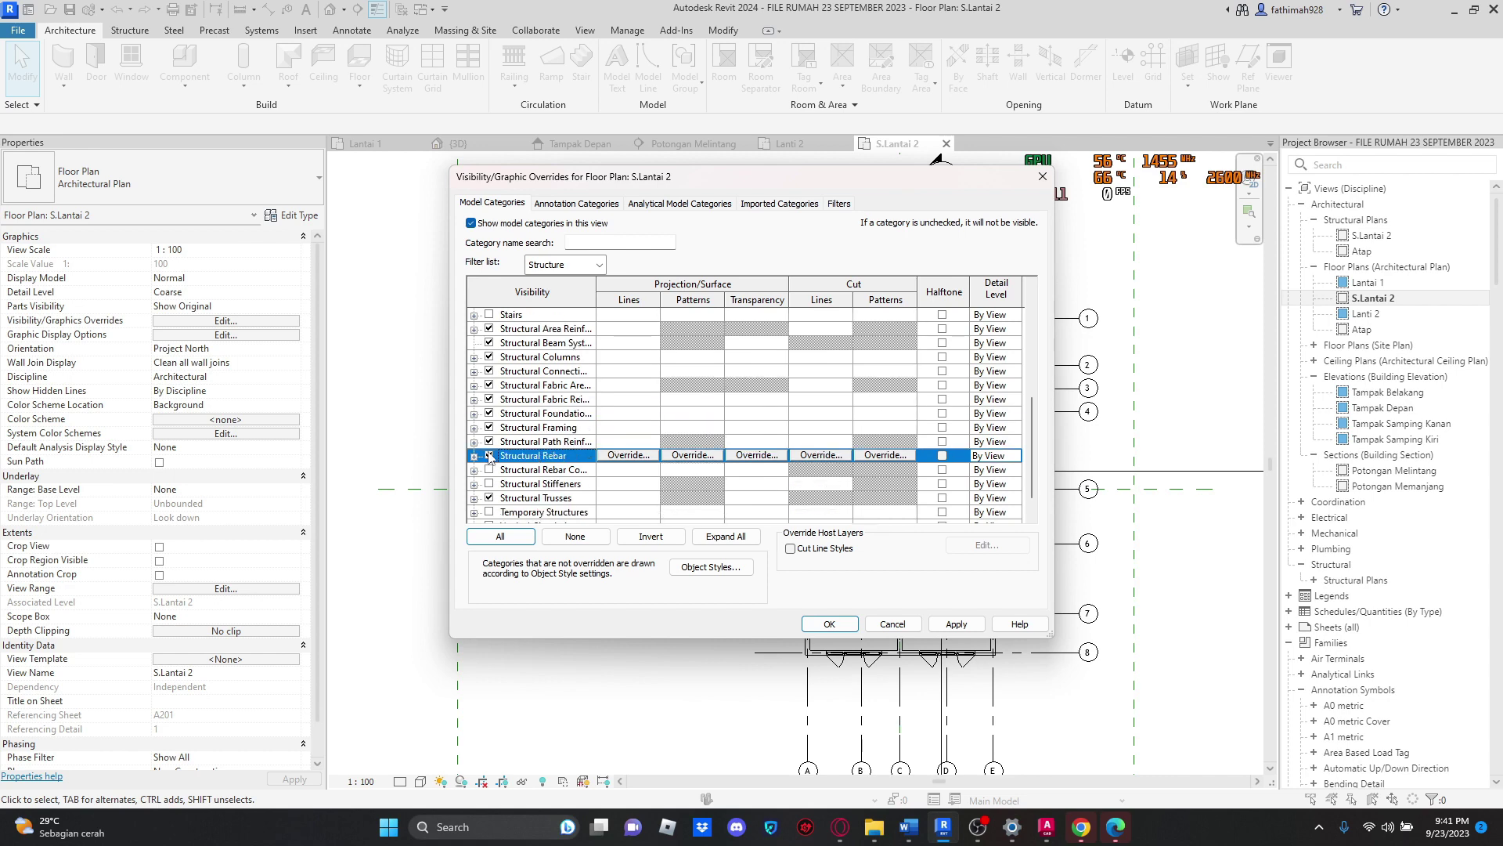
click(489, 470)
click(488, 484)
scroll(490, 482, down, 1)
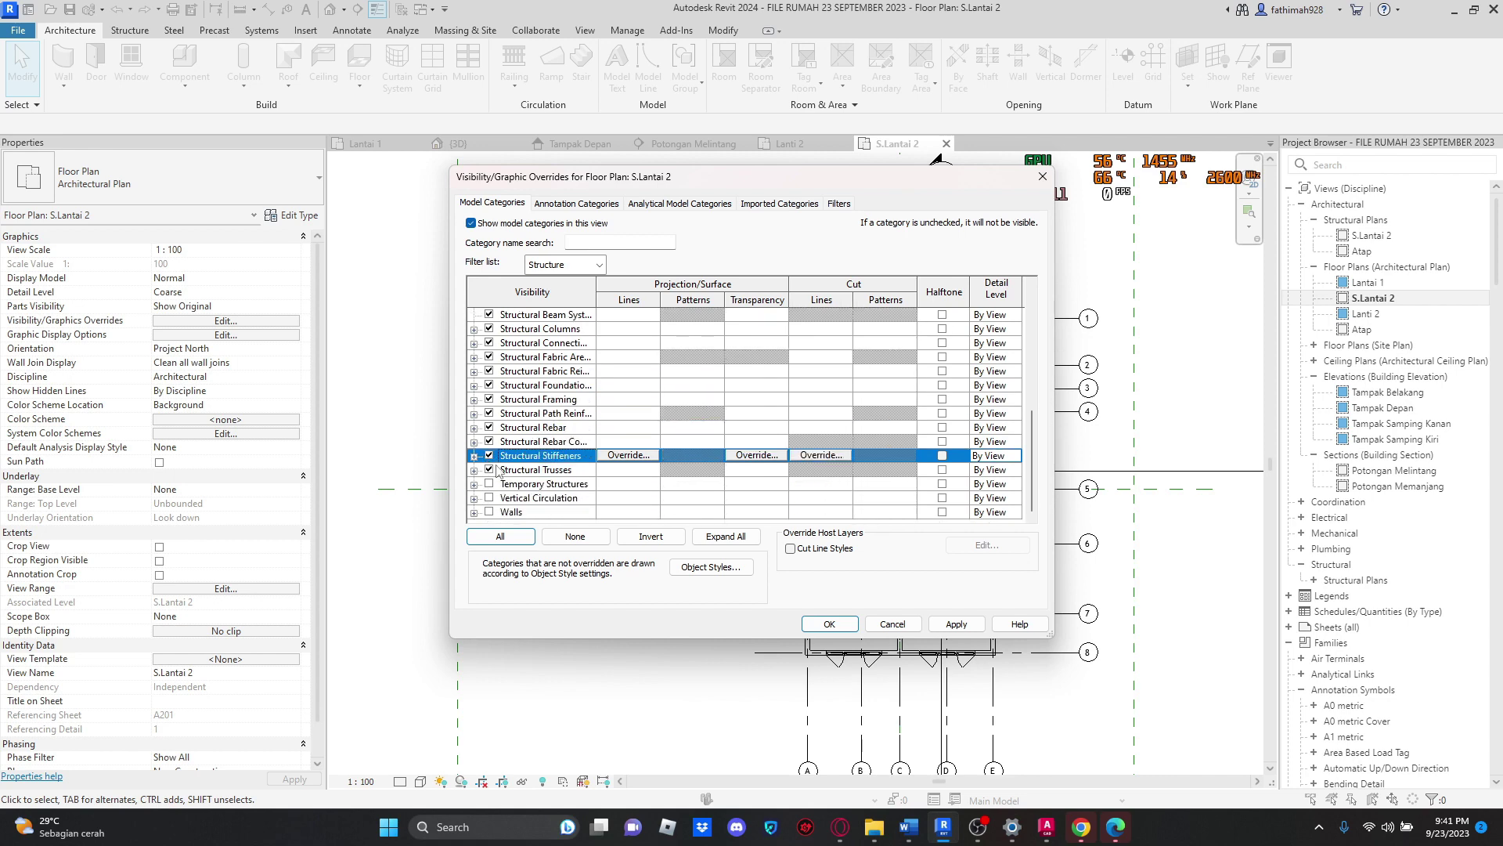
click(489, 483)
Step: Turn on visibility of Stairs, check the remaining structural categories, and accept the S.Lantai 2 visibility overrides
scroll(595, 429, up, 5)
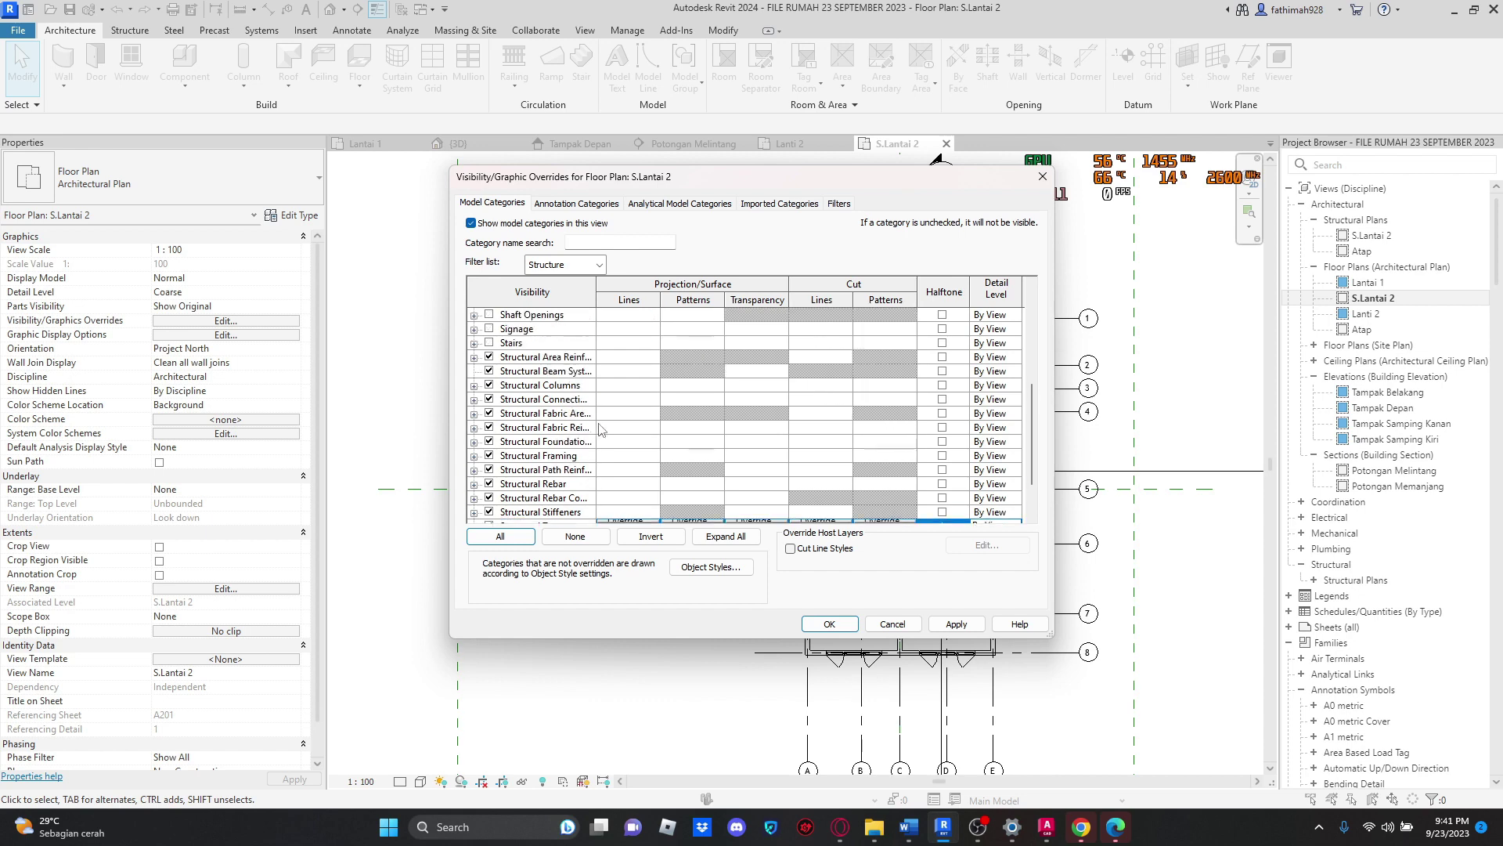
scroll(603, 426, up, 1)
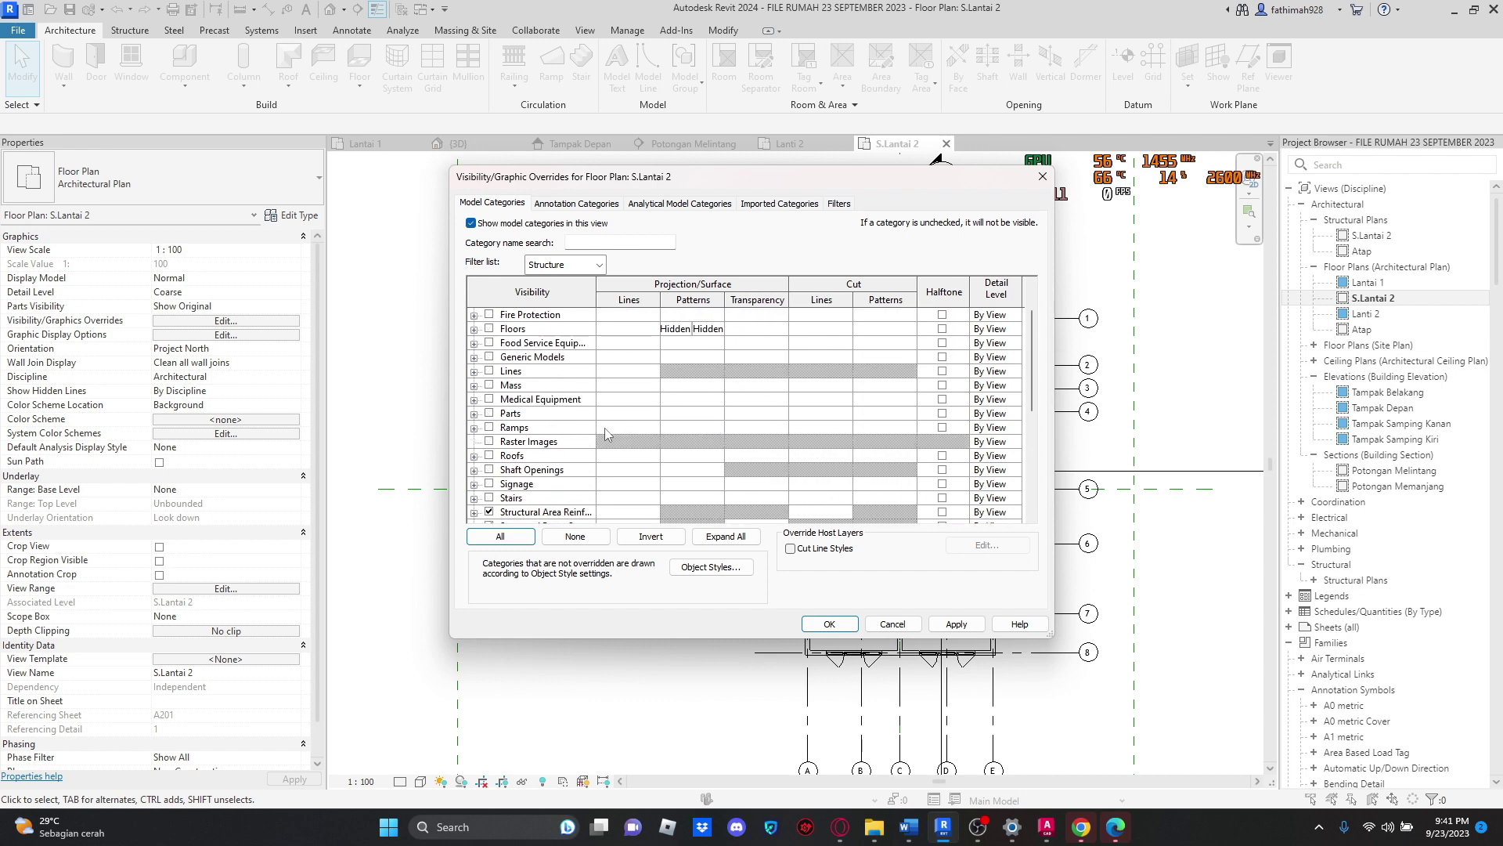
scroll(604, 435, down, 1)
scroll(526, 480, down, 1)
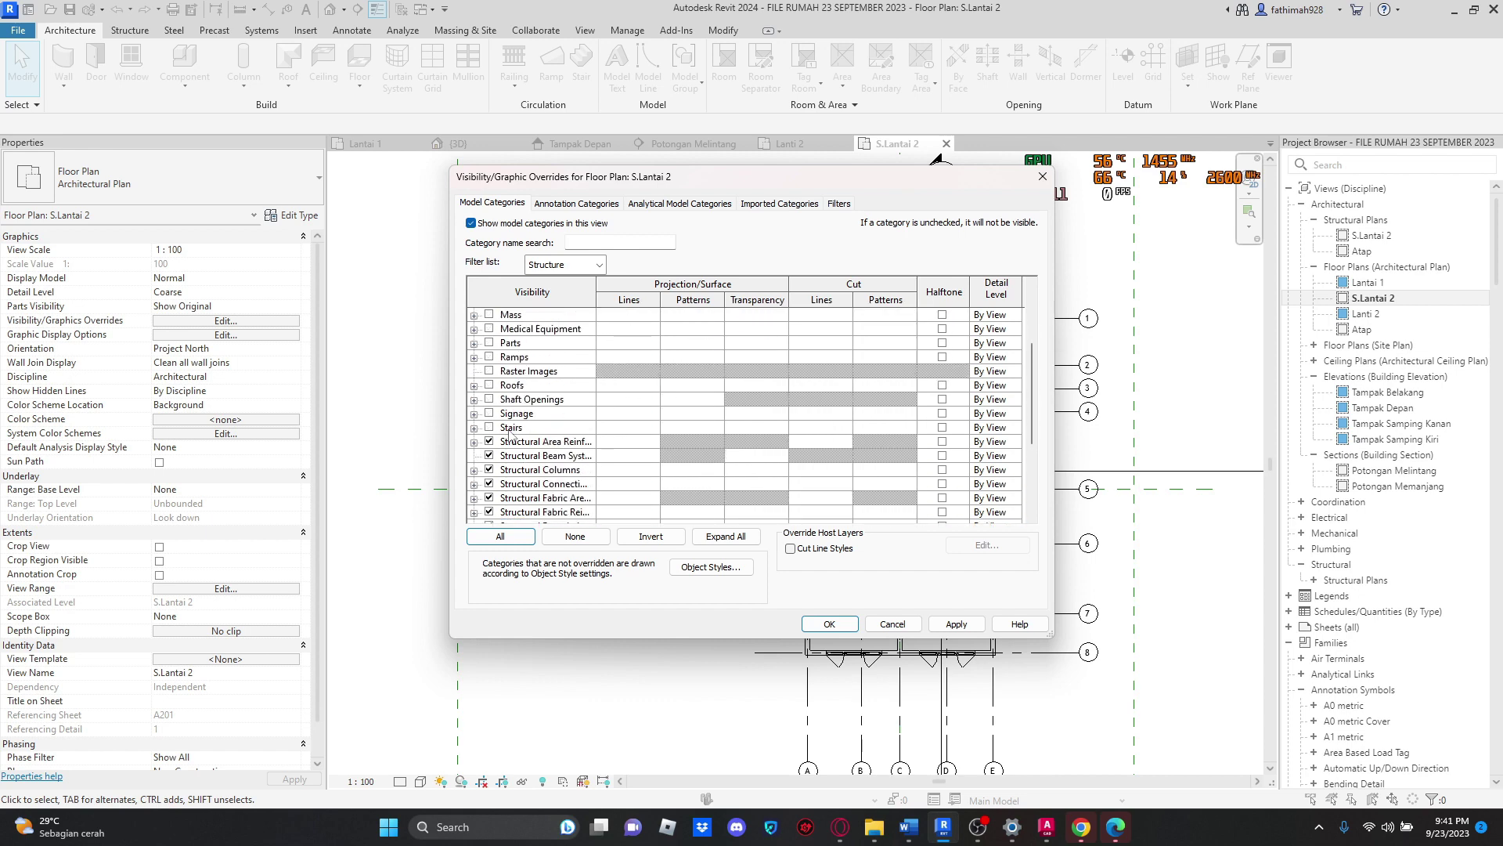
click(489, 427)
scroll(572, 467, up, 2)
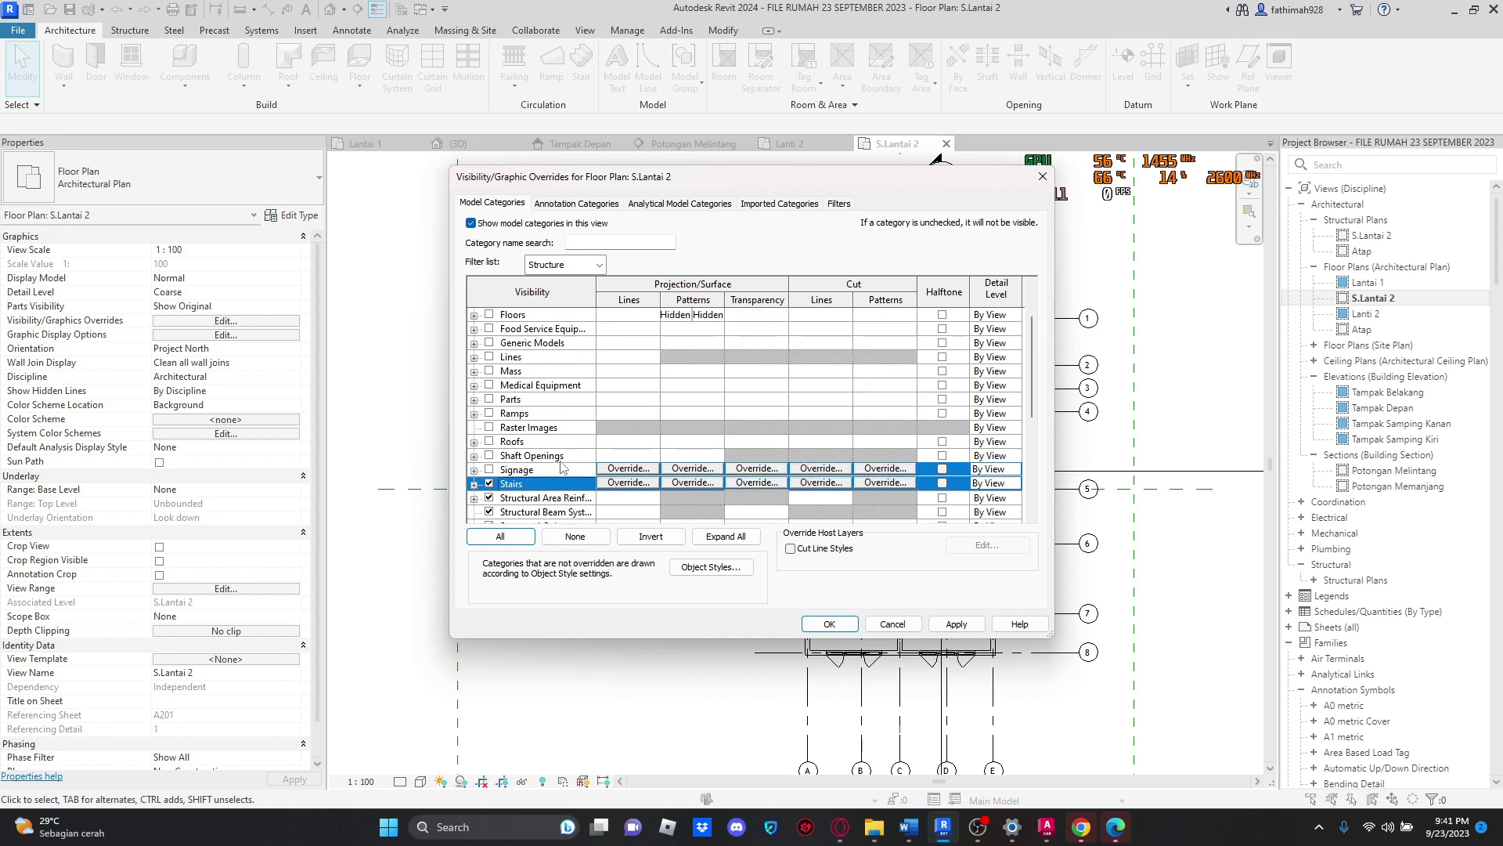
scroll(603, 459, down, 1)
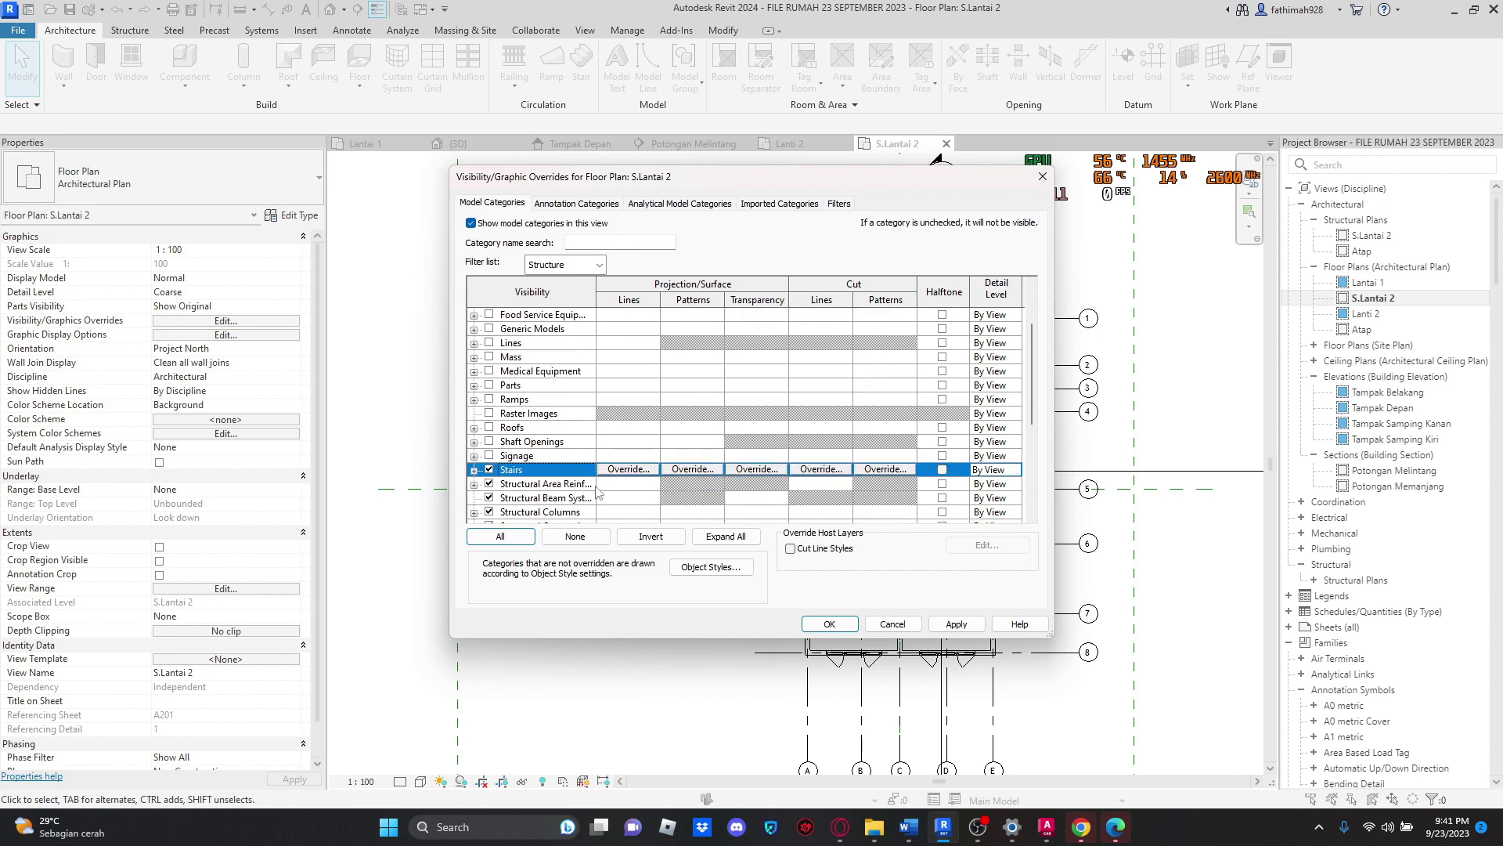
scroll(599, 492, down, 4)
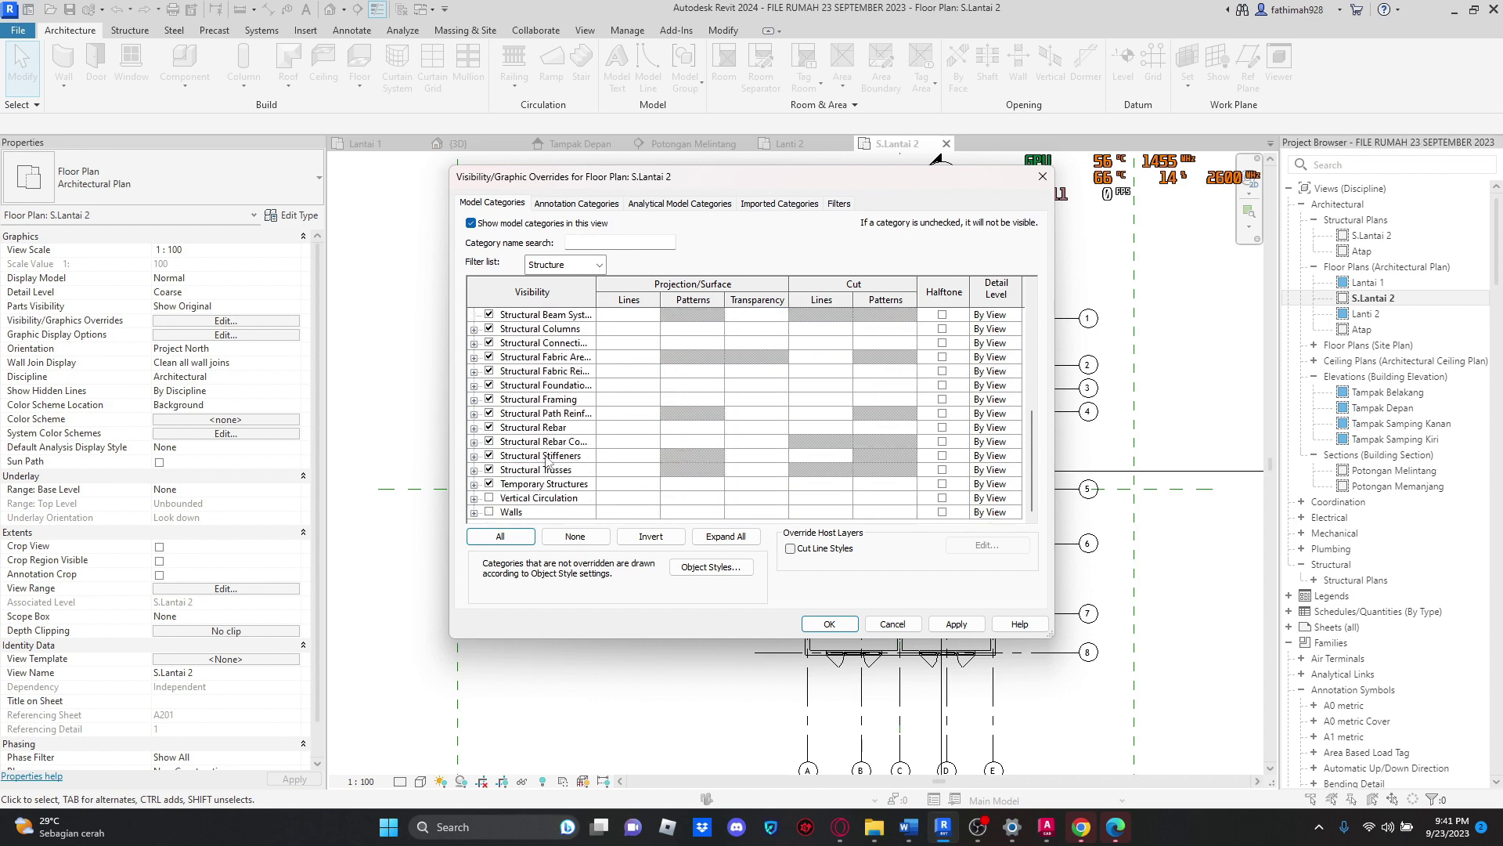
click(829, 624)
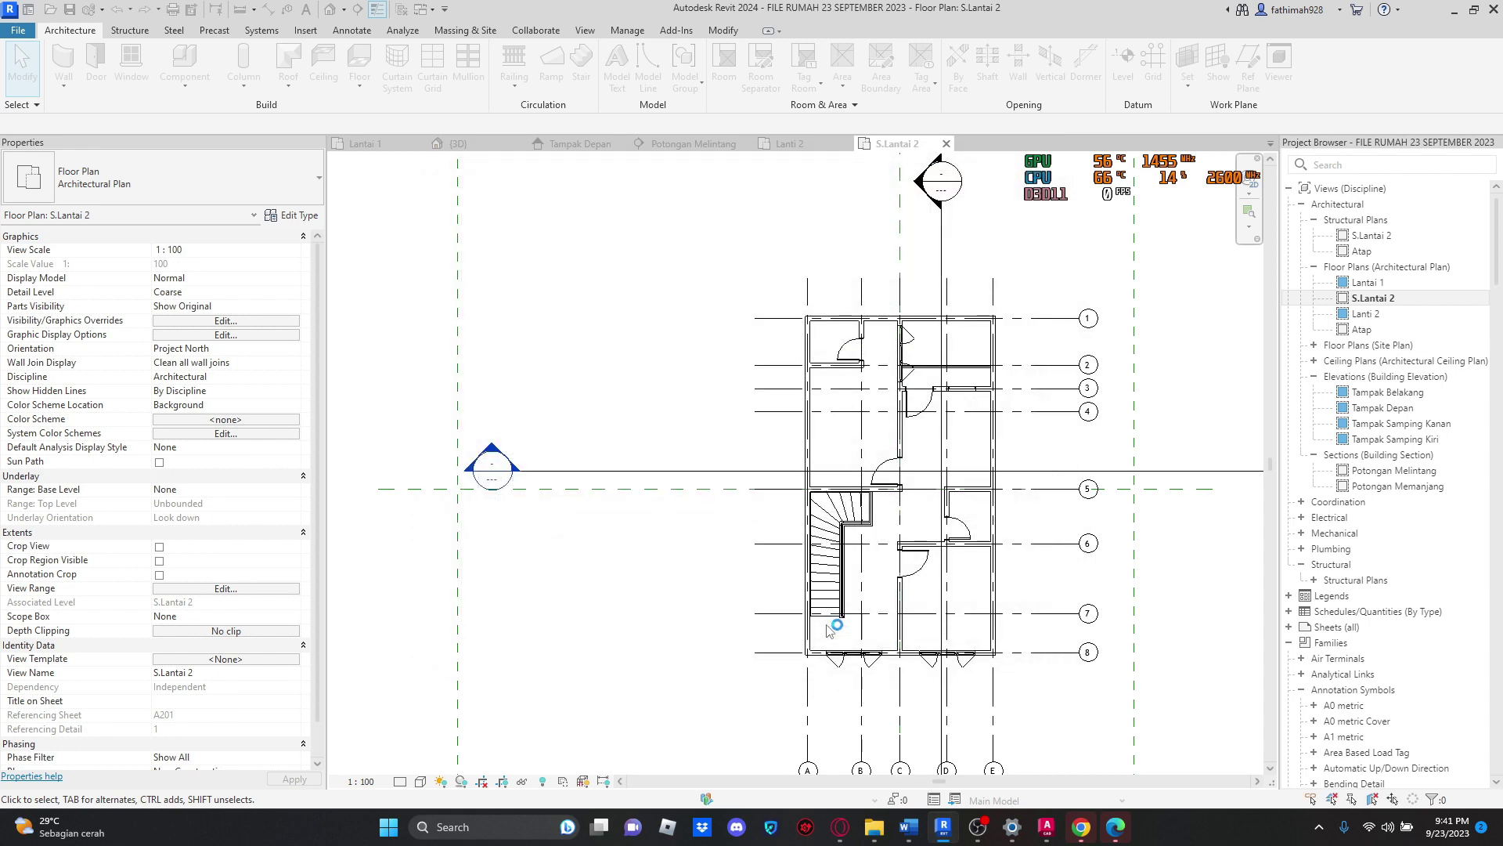
scroll(891, 381, up, 2)
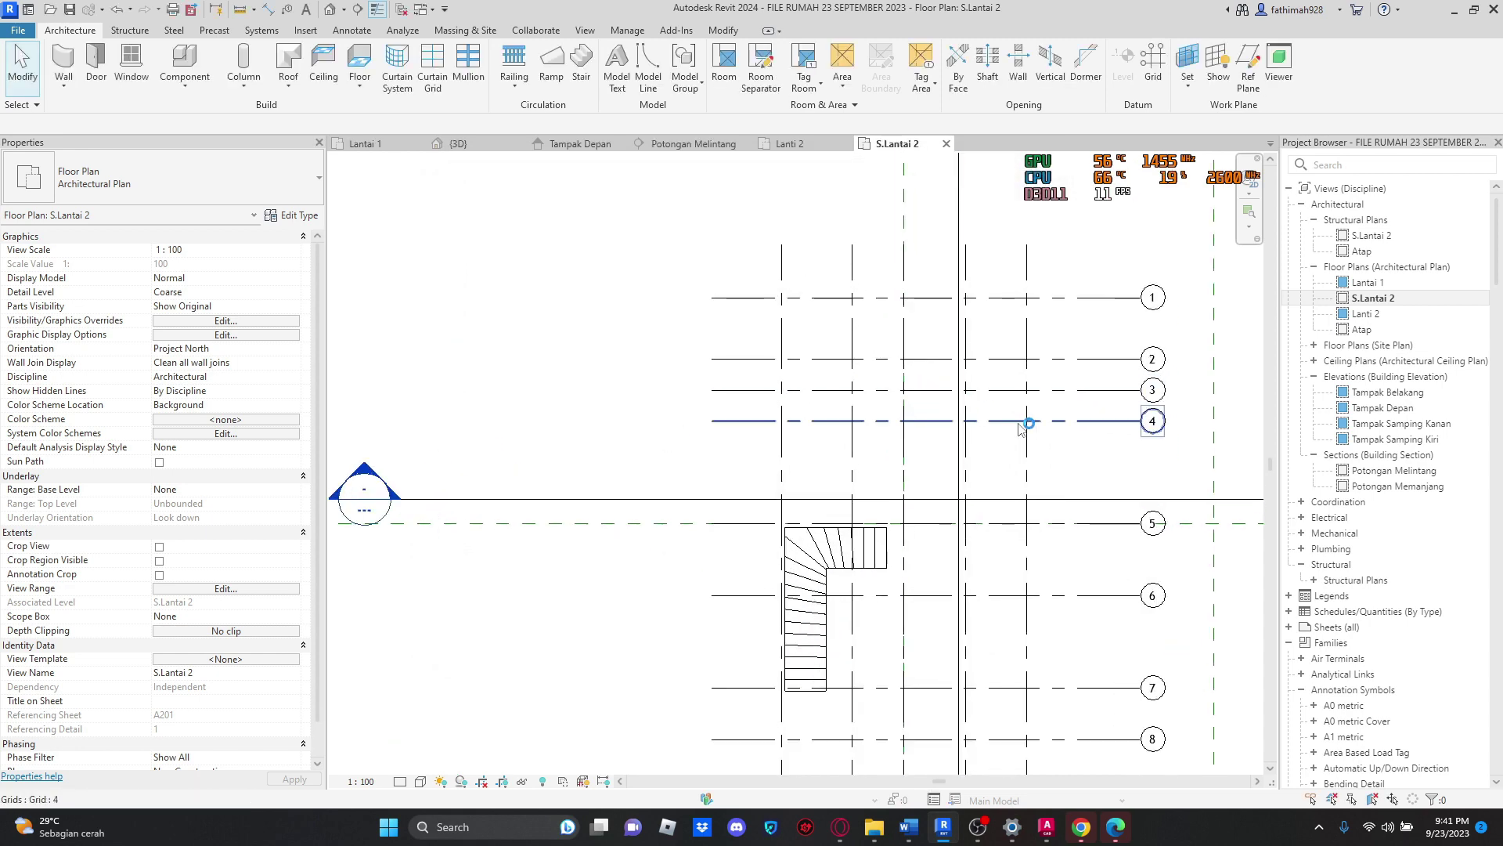
scroll(1022, 426, down, 2)
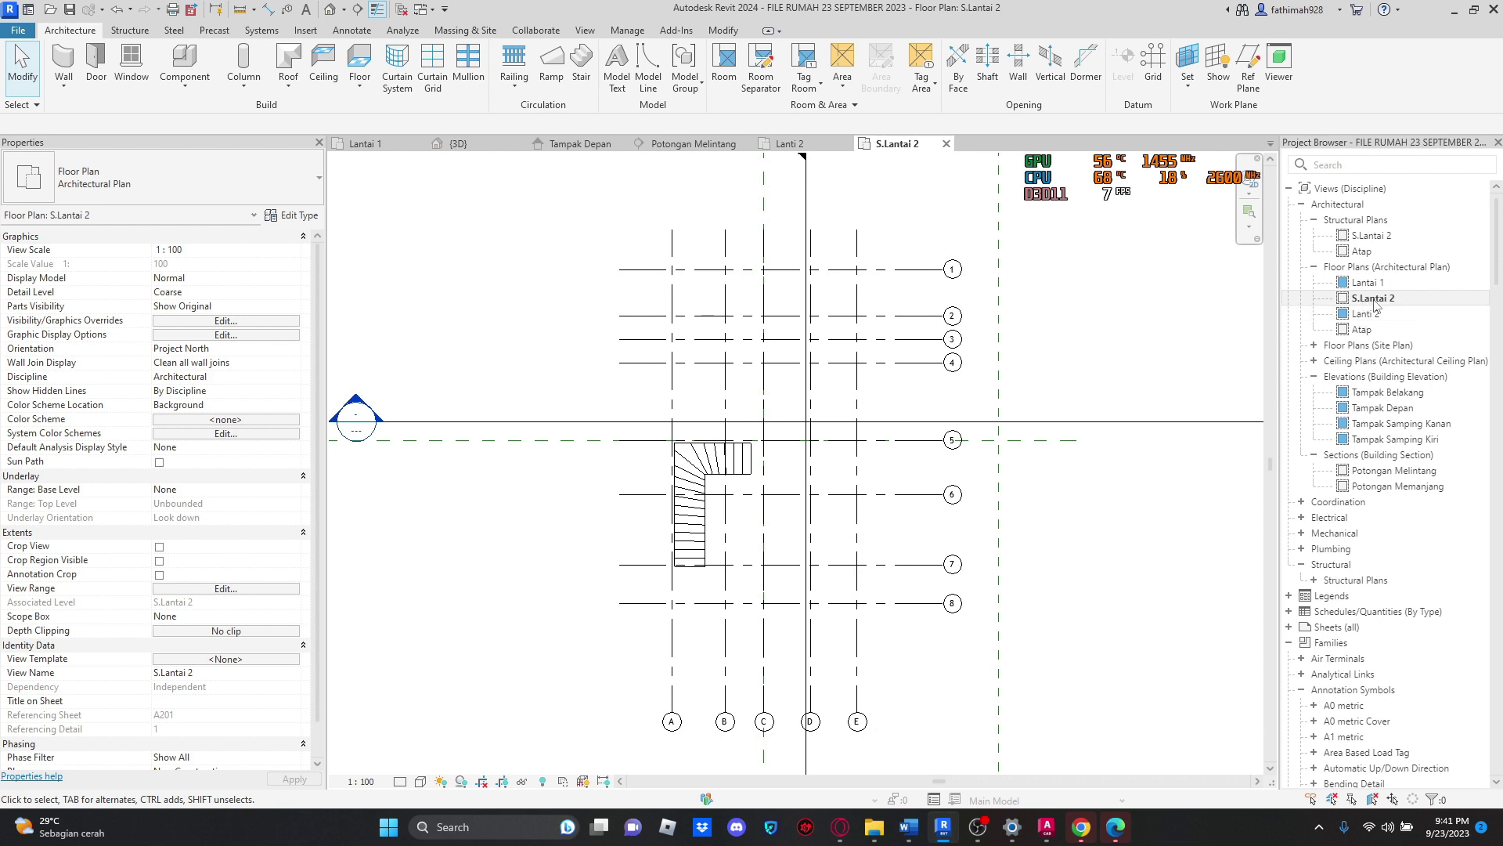
Step: Open the Lantai 1 architectural floor plan and duplicate the view without detailing
double_click(1351, 284)
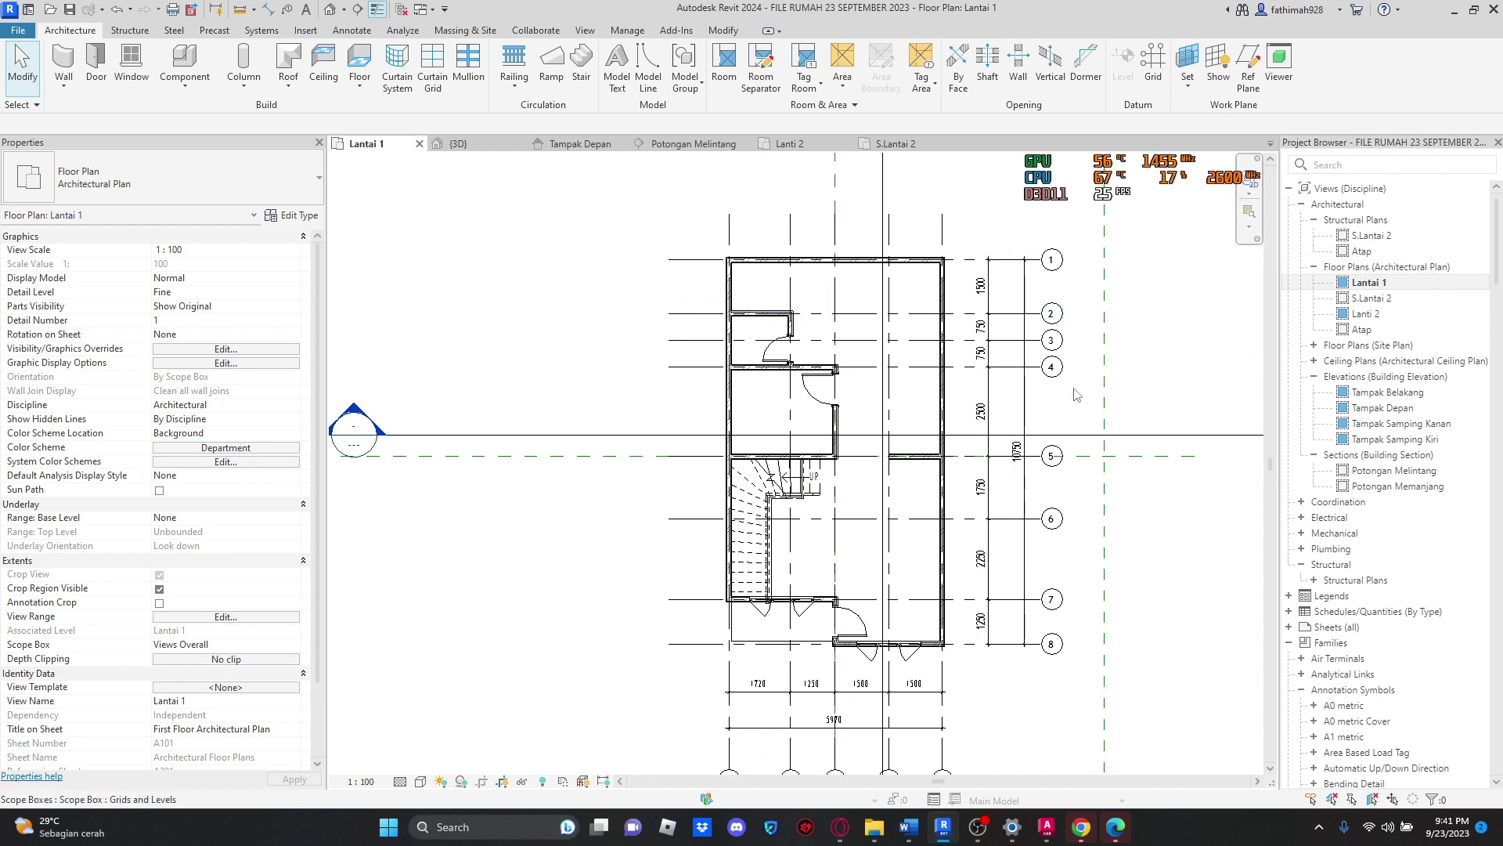
middle_drag(1167, 397, 1069, 386)
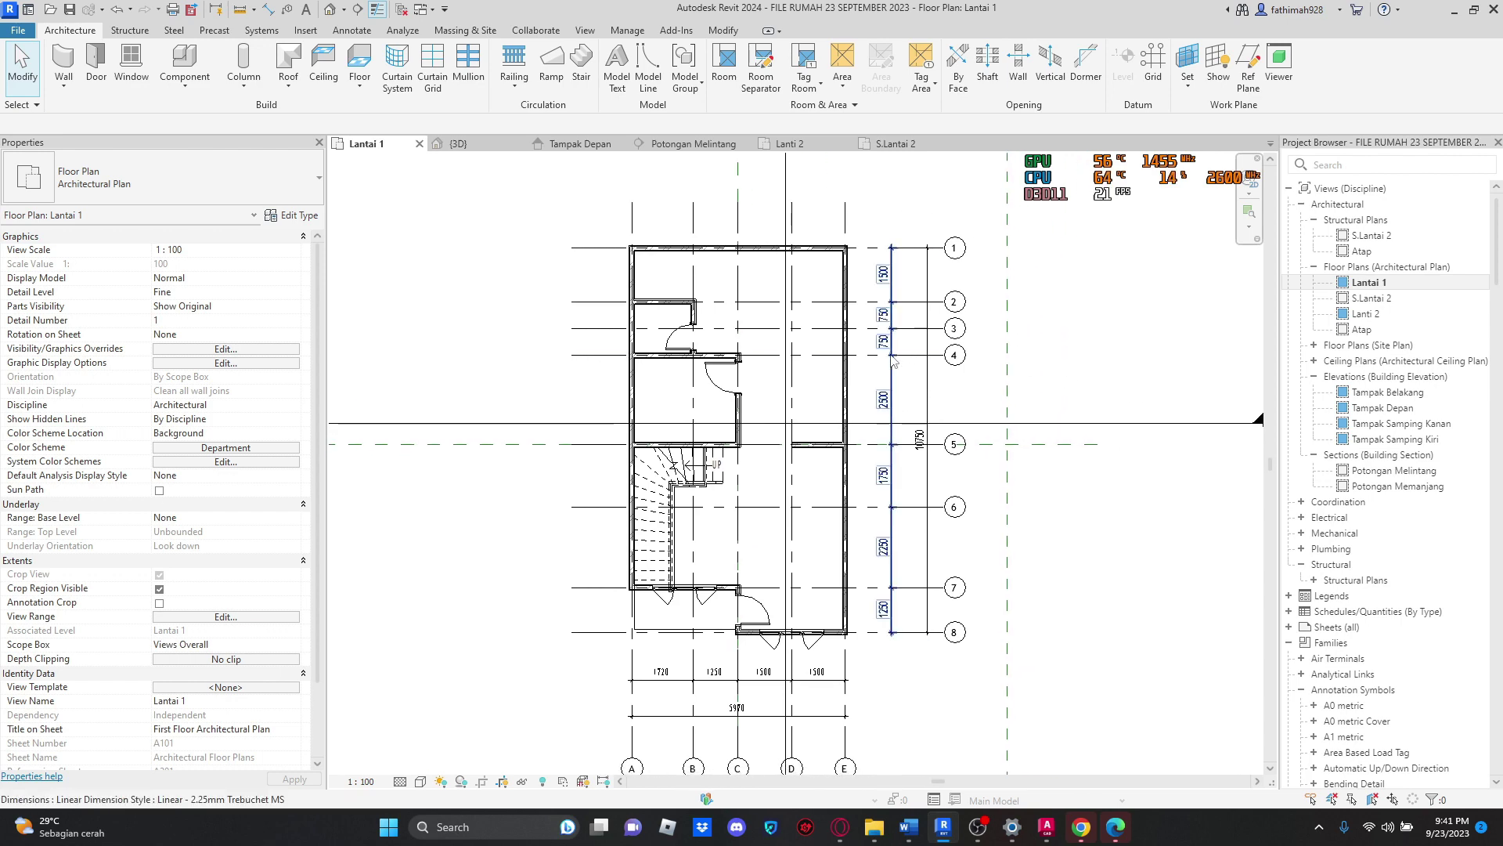
right_click(1347, 285)
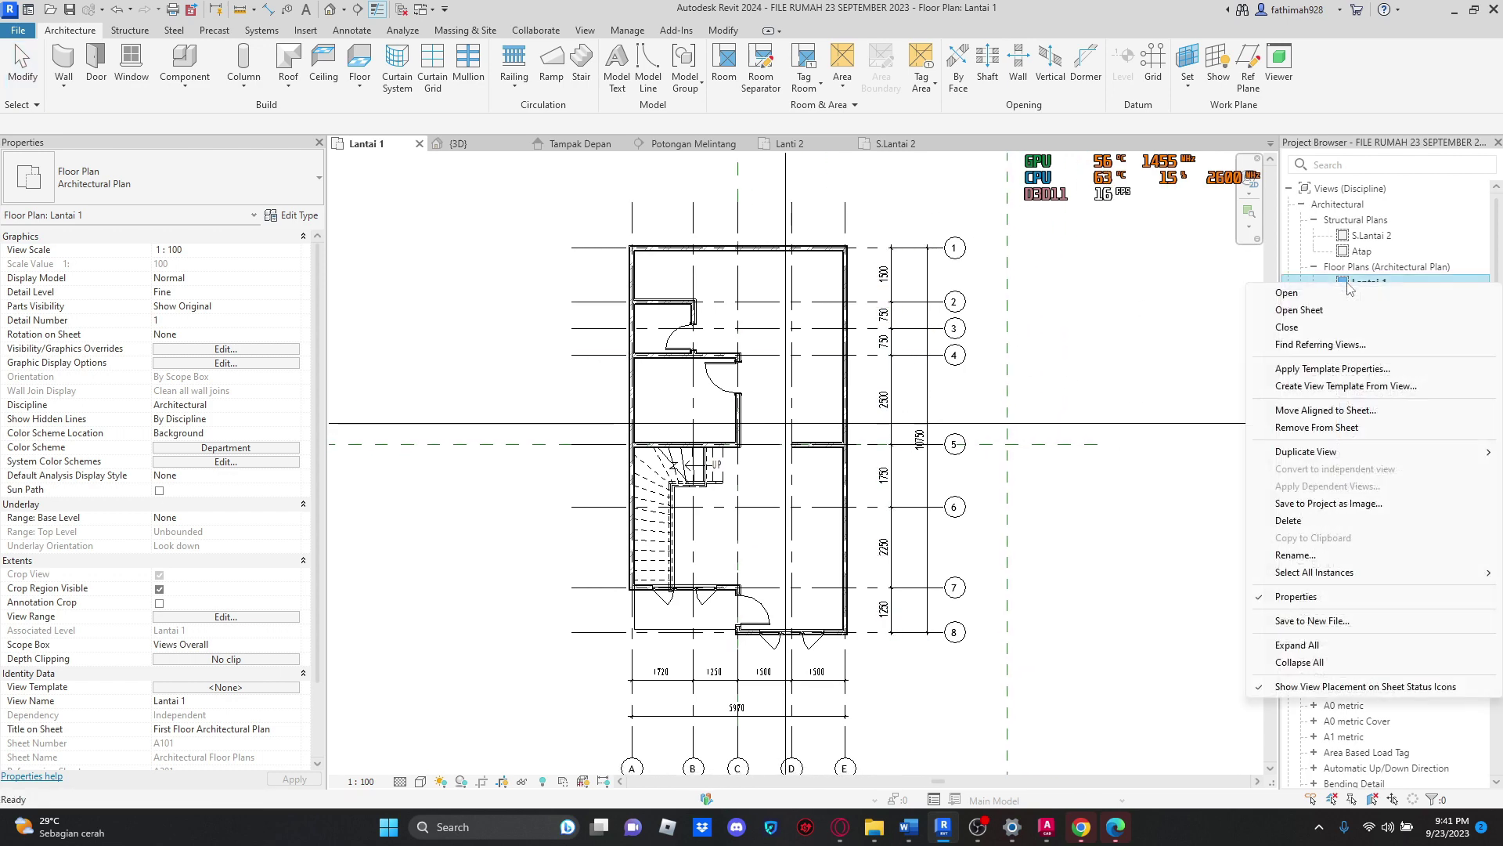
mouse_move(1333, 454)
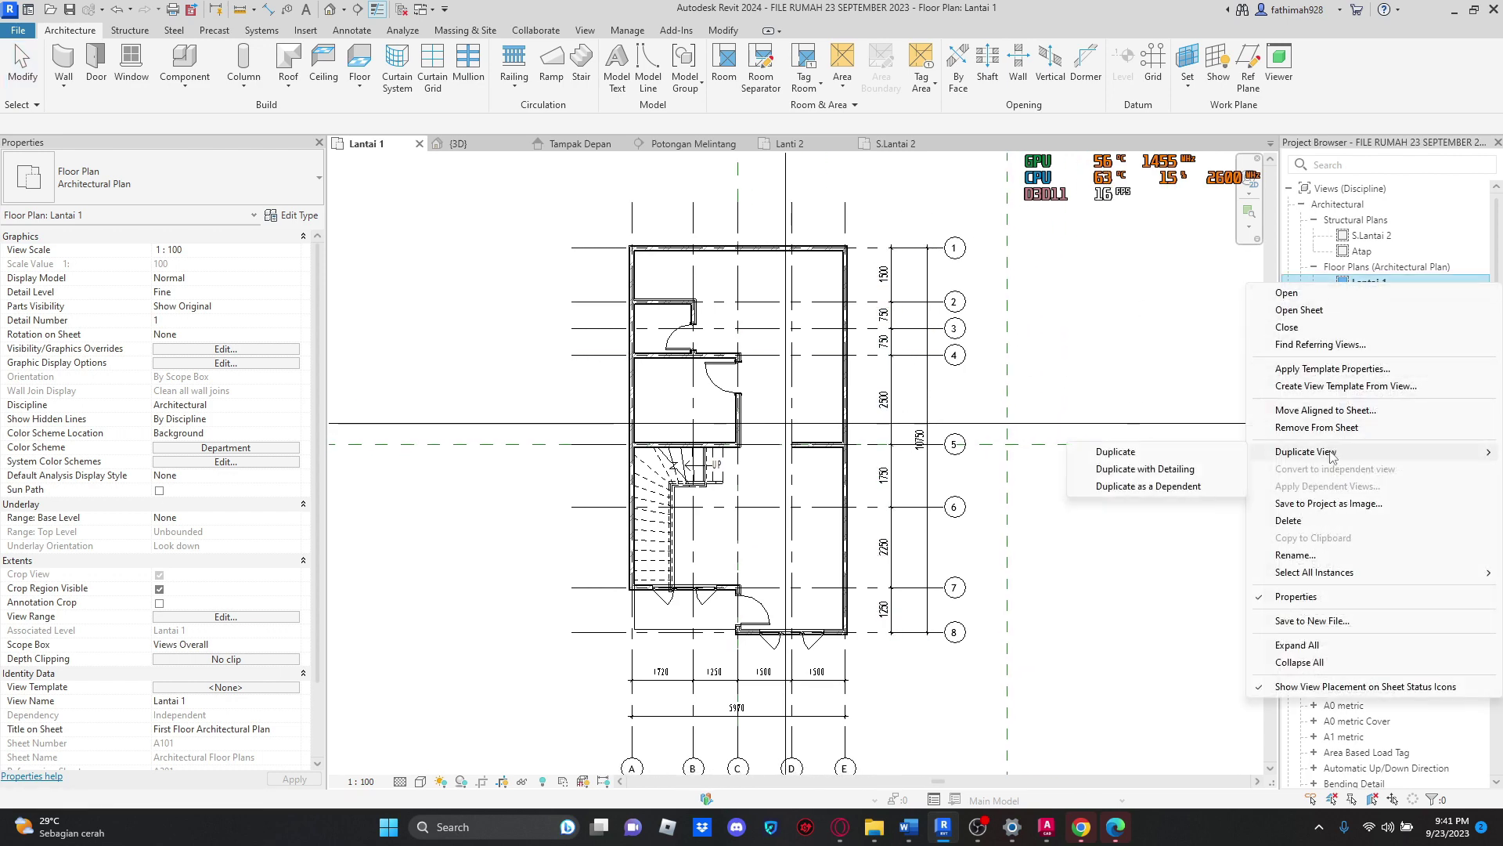
click(1116, 453)
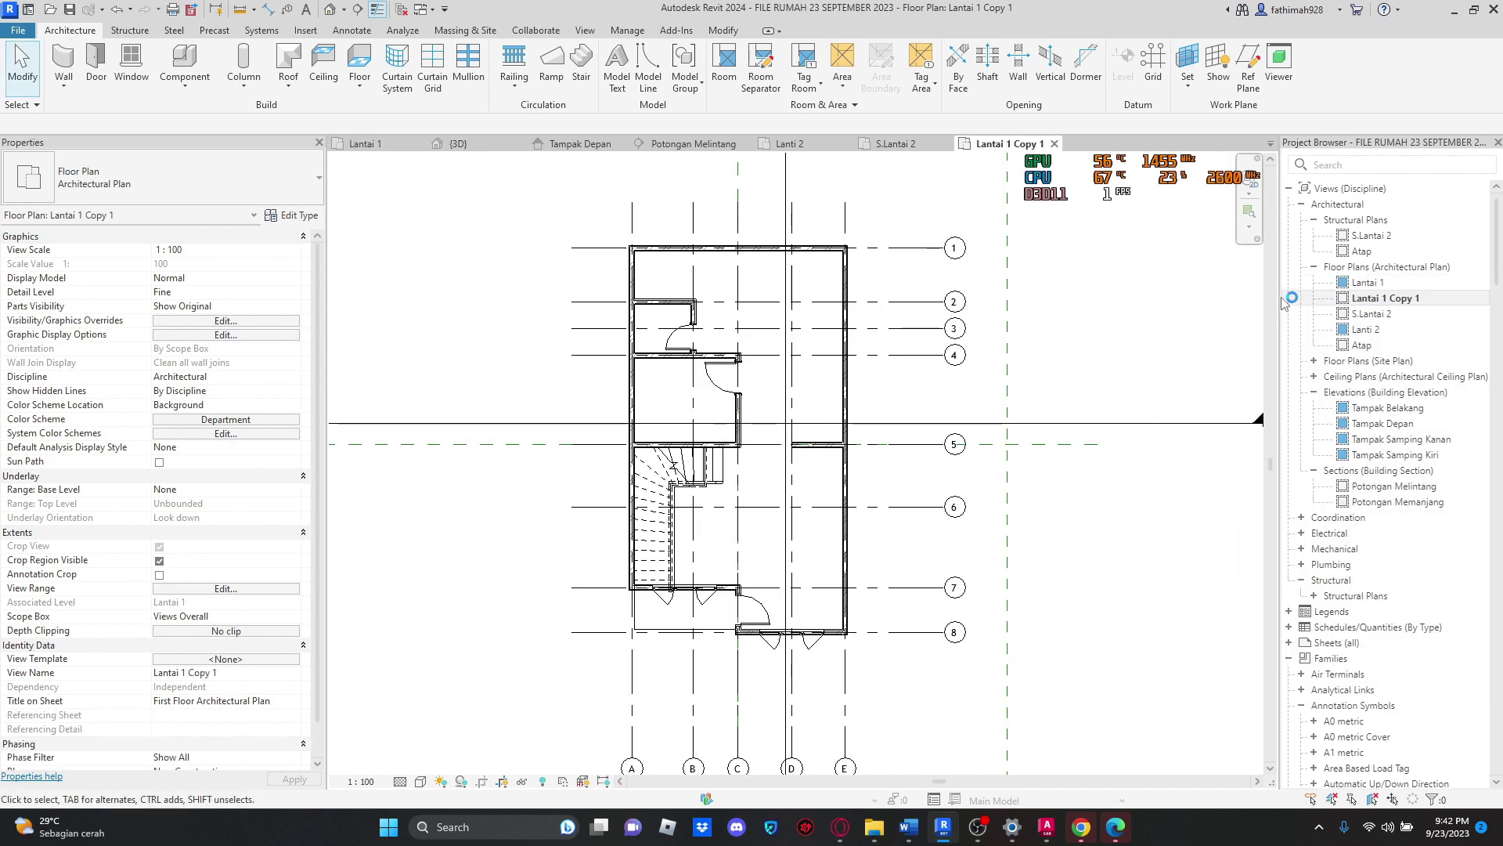
Step: Rename the duplicated Lantai 1 floor plan as S.Lantai 1
click(1361, 284)
click(1365, 298)
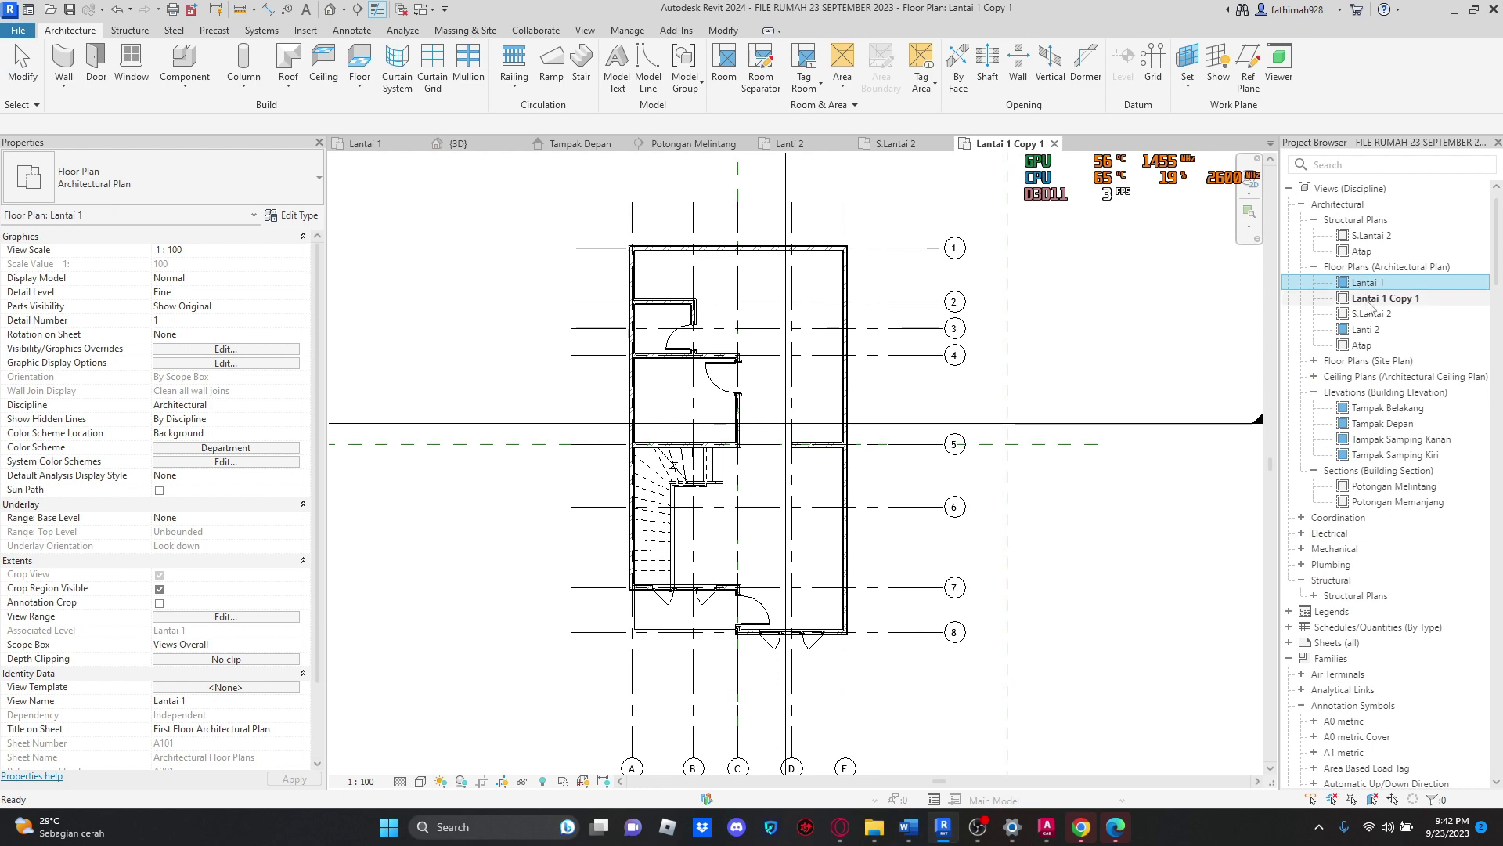
right_click(1369, 305)
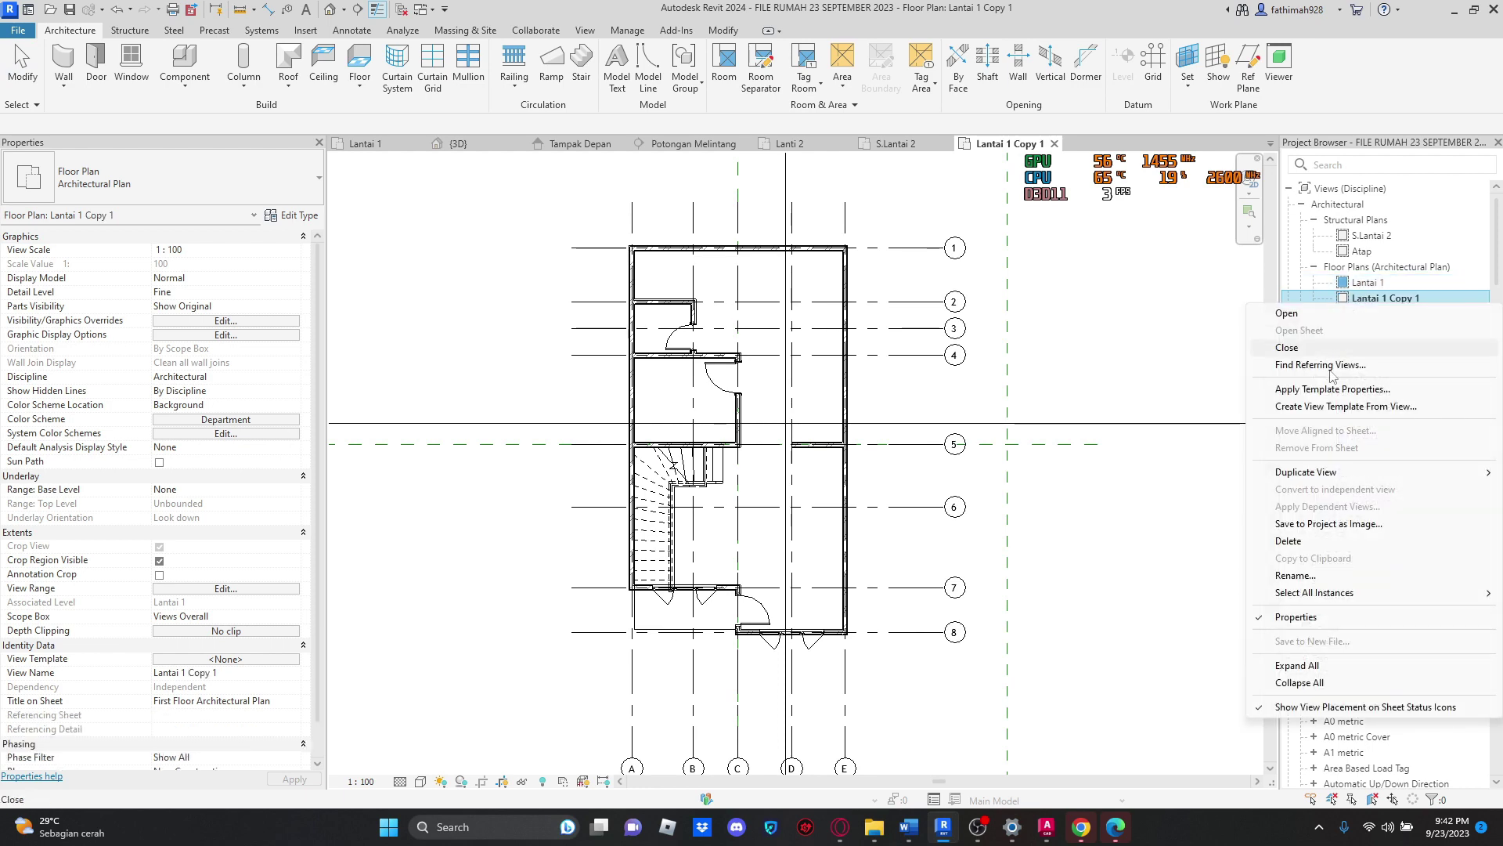
click(1296, 576)
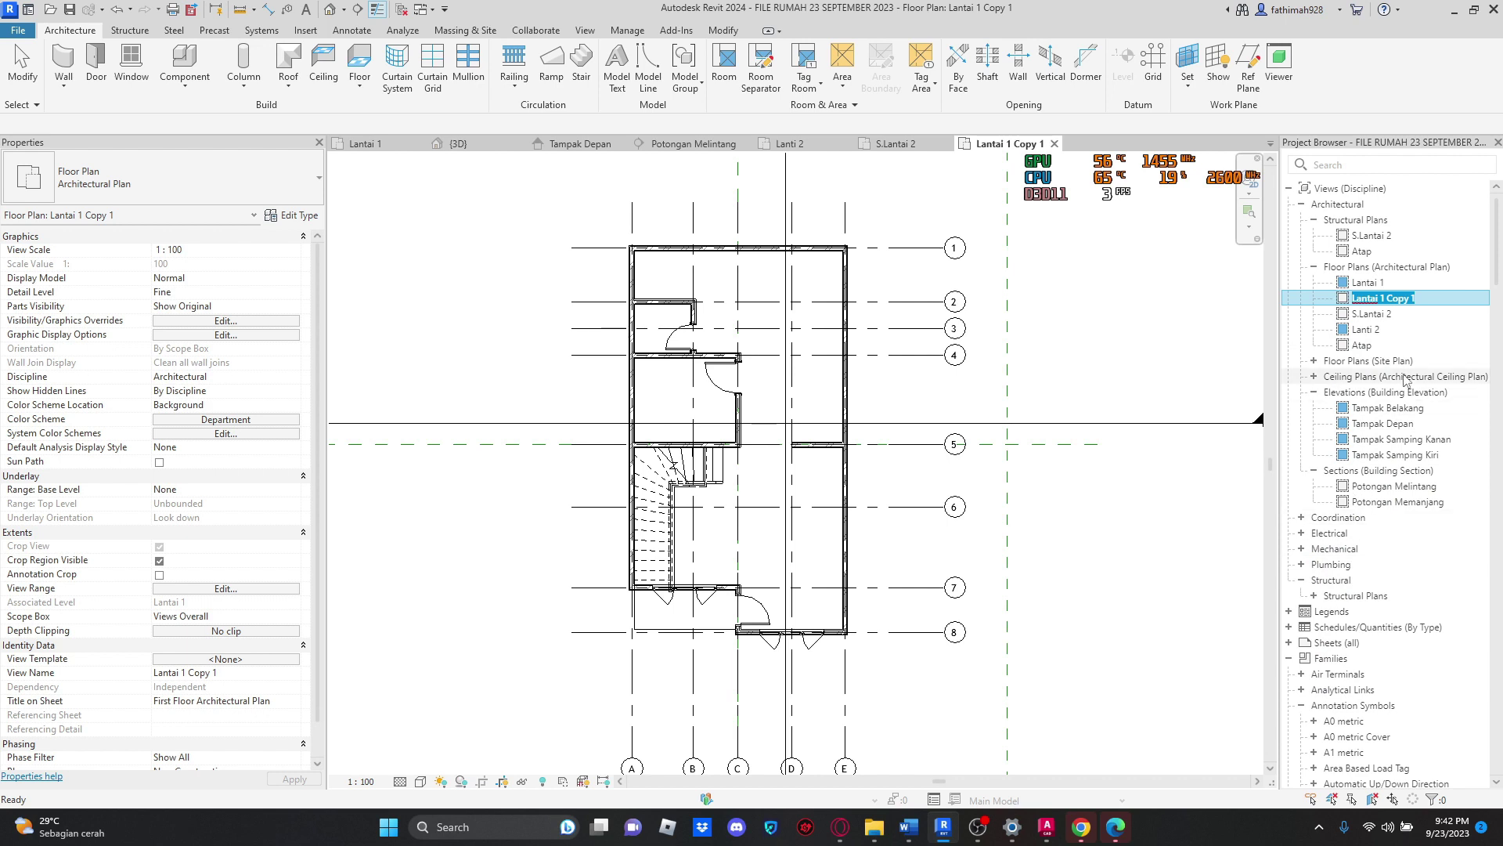
text(S.Lantai 1)
key(Return)
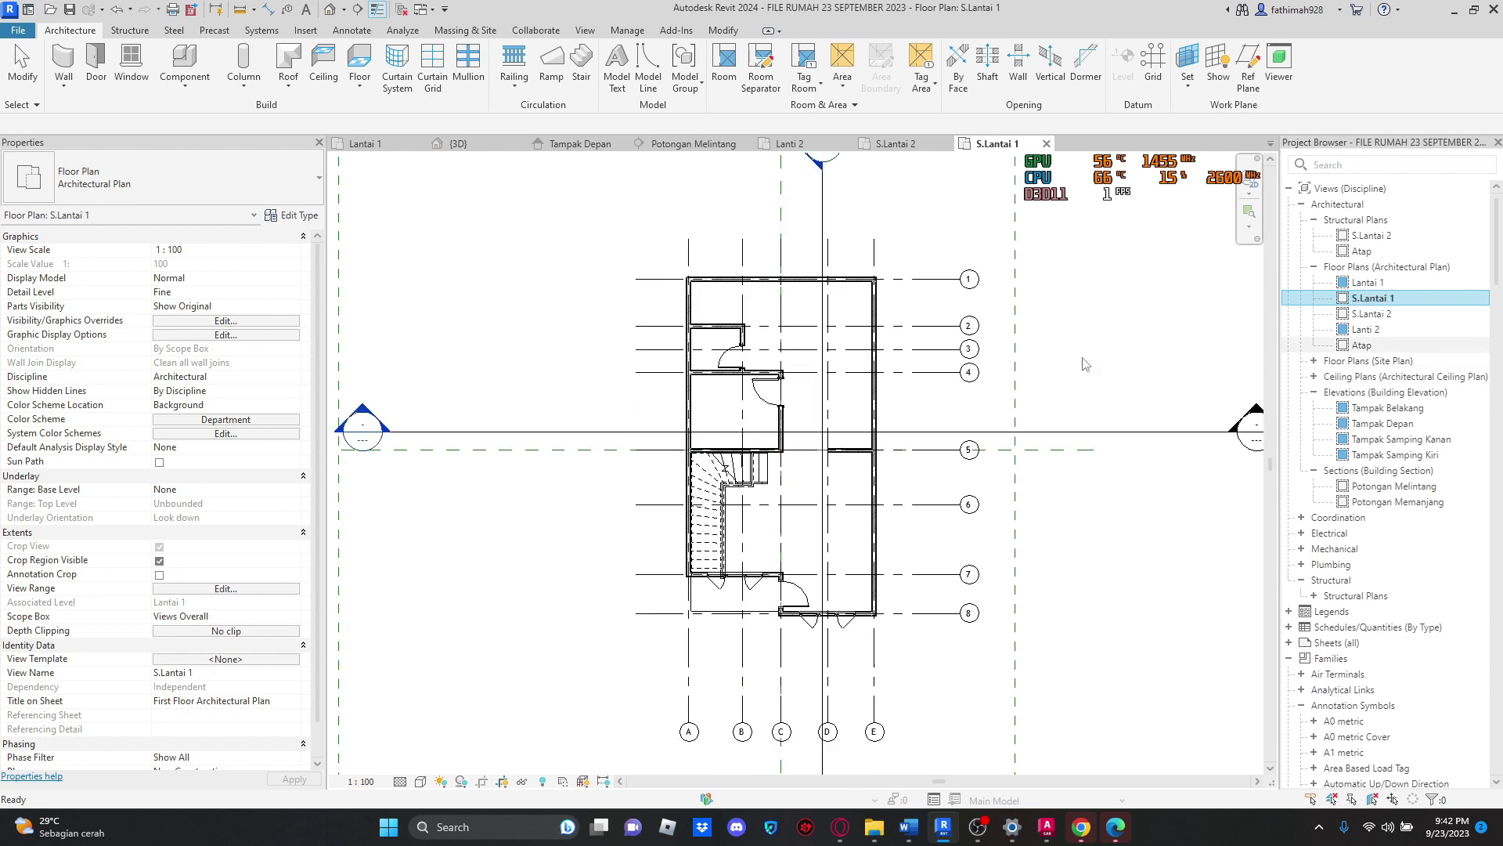
Step: Open the visibility/graphics overrides of S.Lantai 1 and filter the model category list to Architecture and Structure
scroll(1085, 364, up, 1)
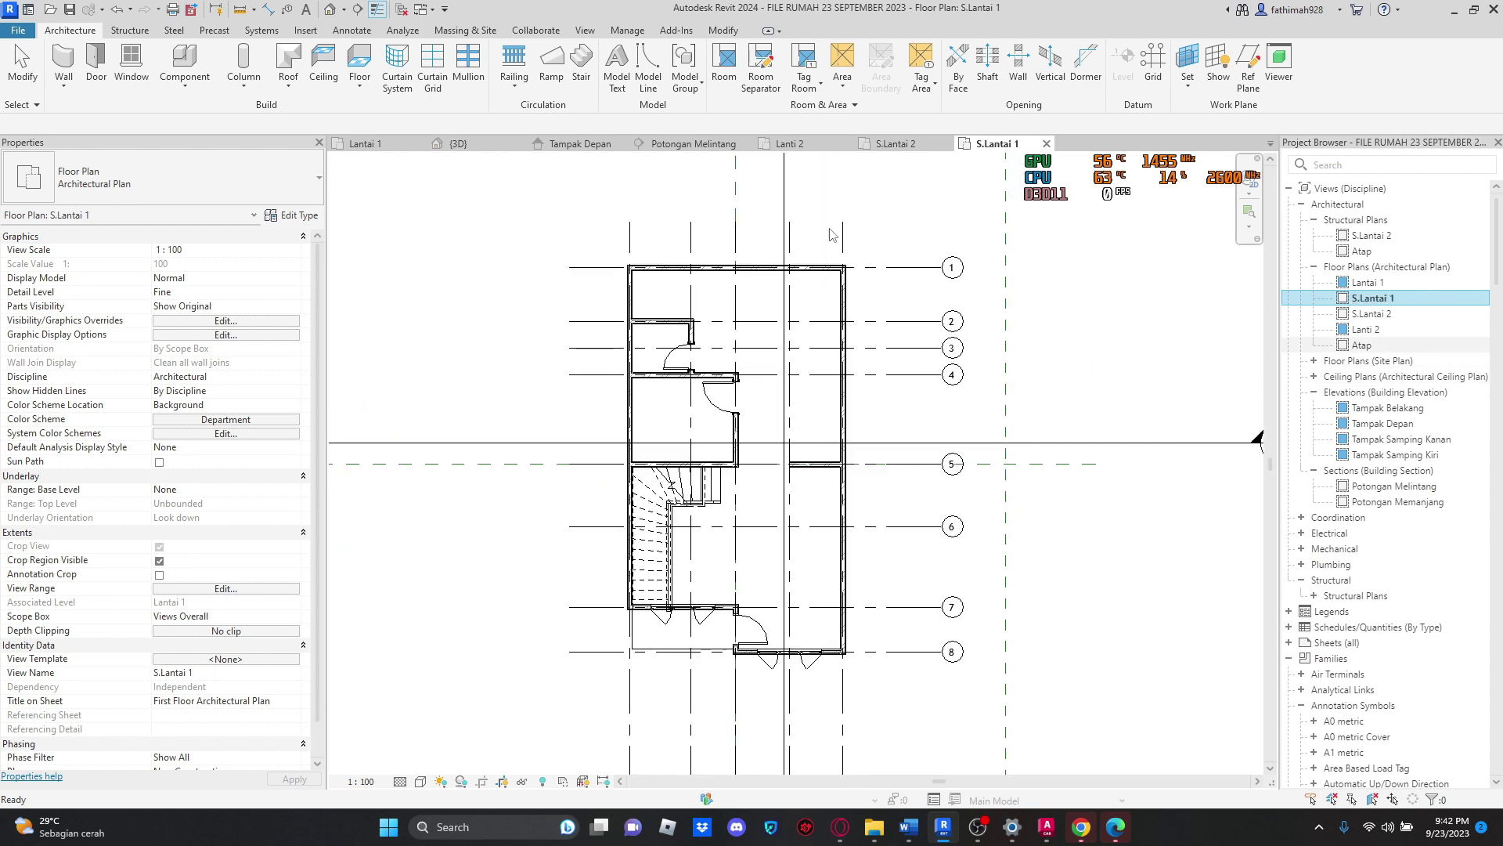
click(203, 321)
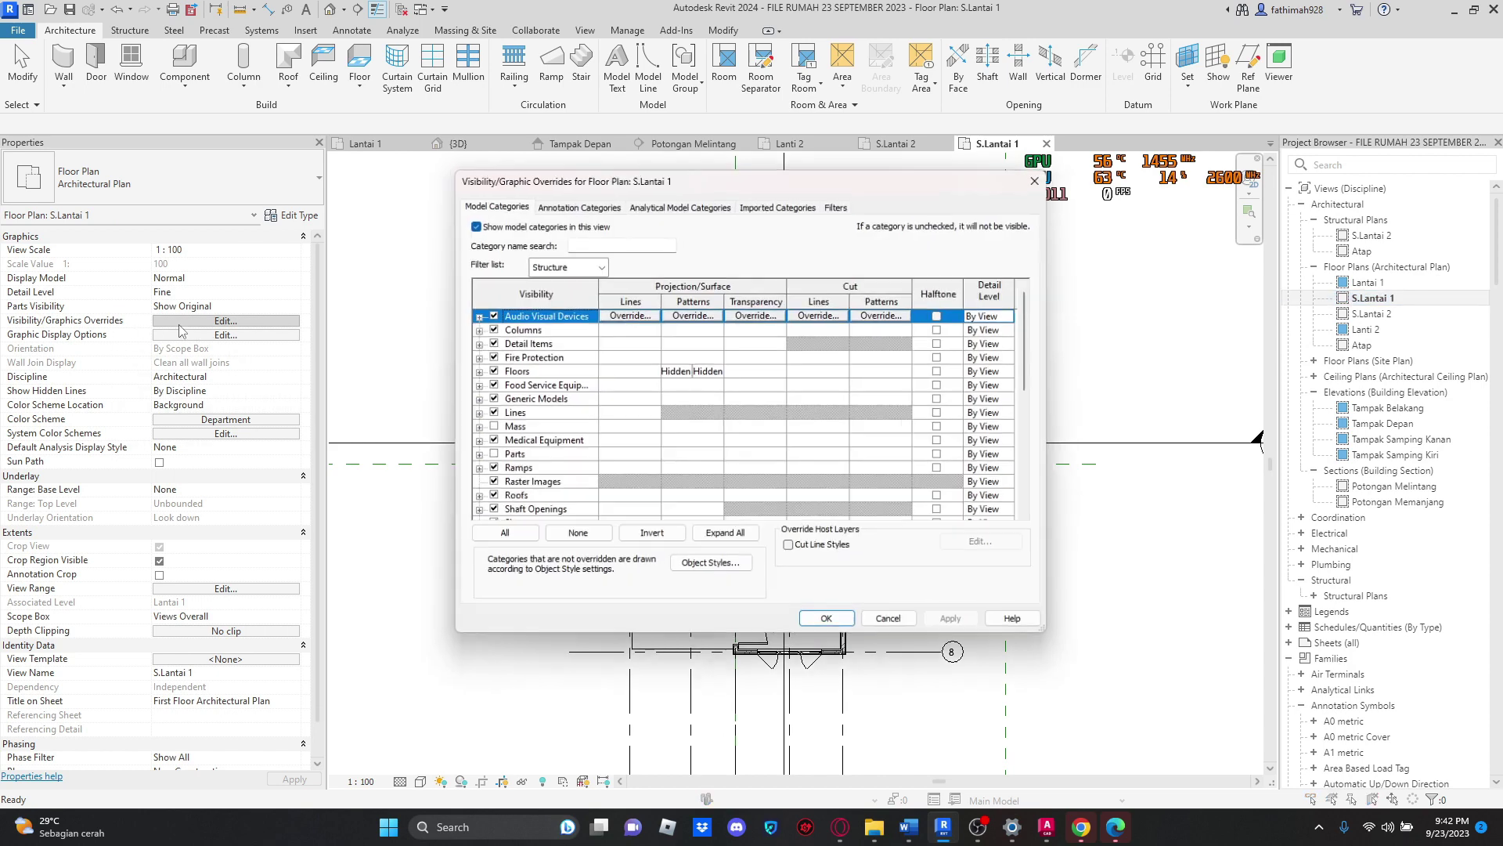
click(540, 270)
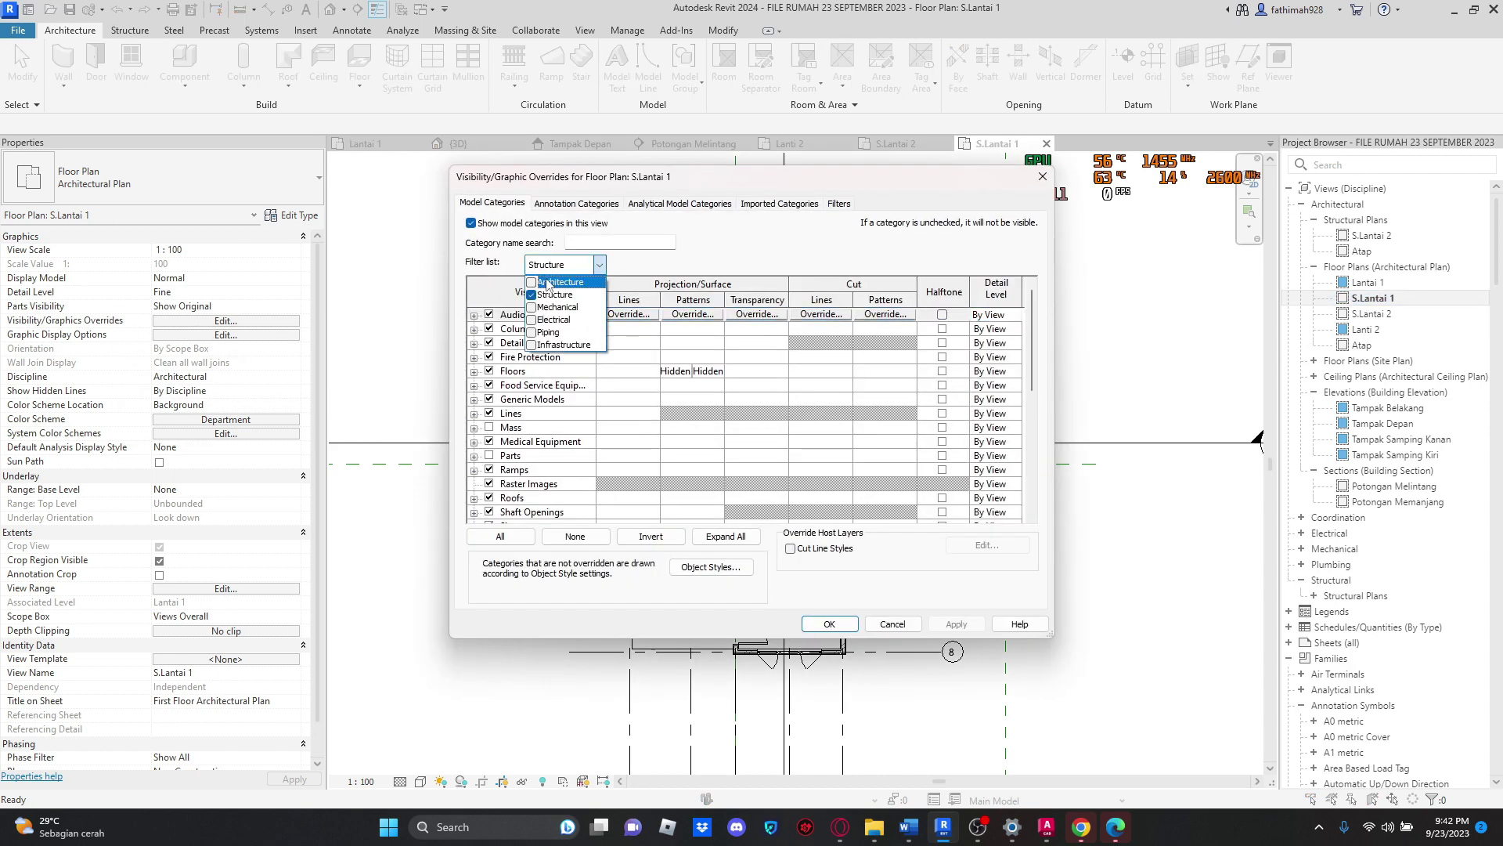
click(532, 283)
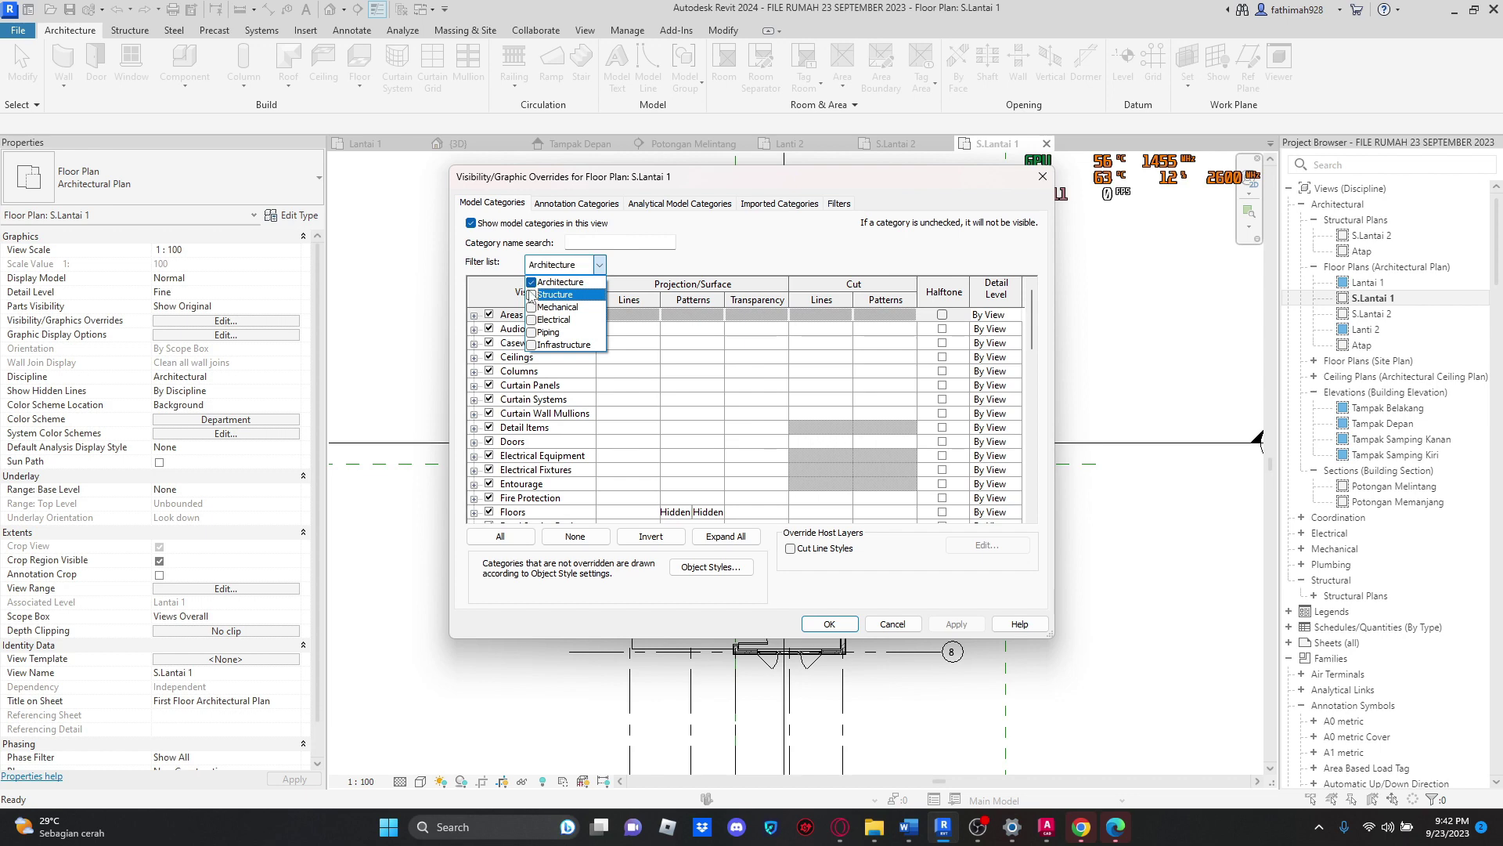
click(531, 295)
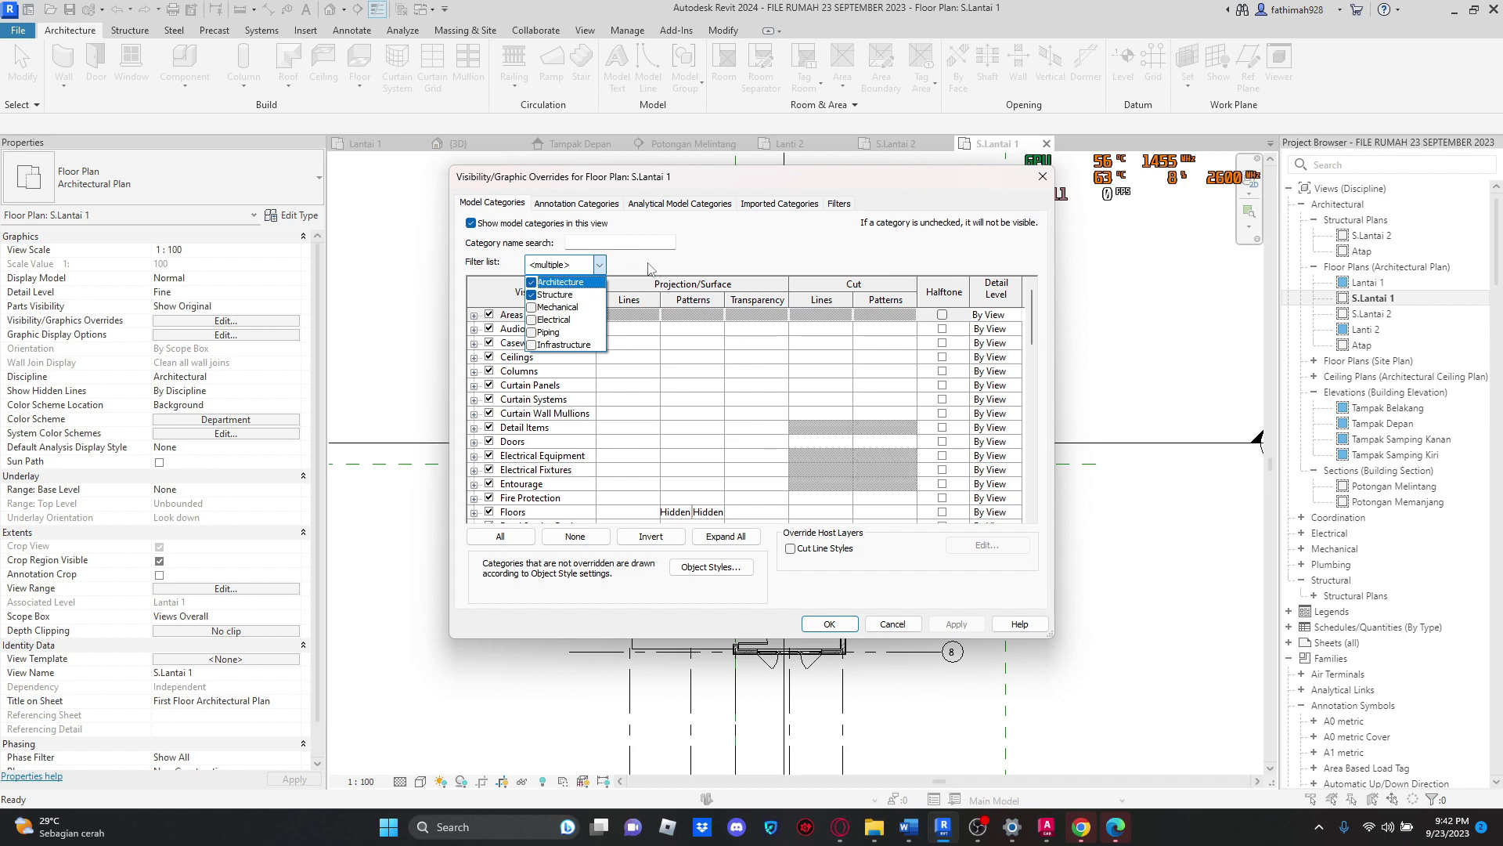
click(654, 267)
Step: Turn off visibility of all listed model categories at once for S.Lantai 1 and clear the multiple selection
click(513, 539)
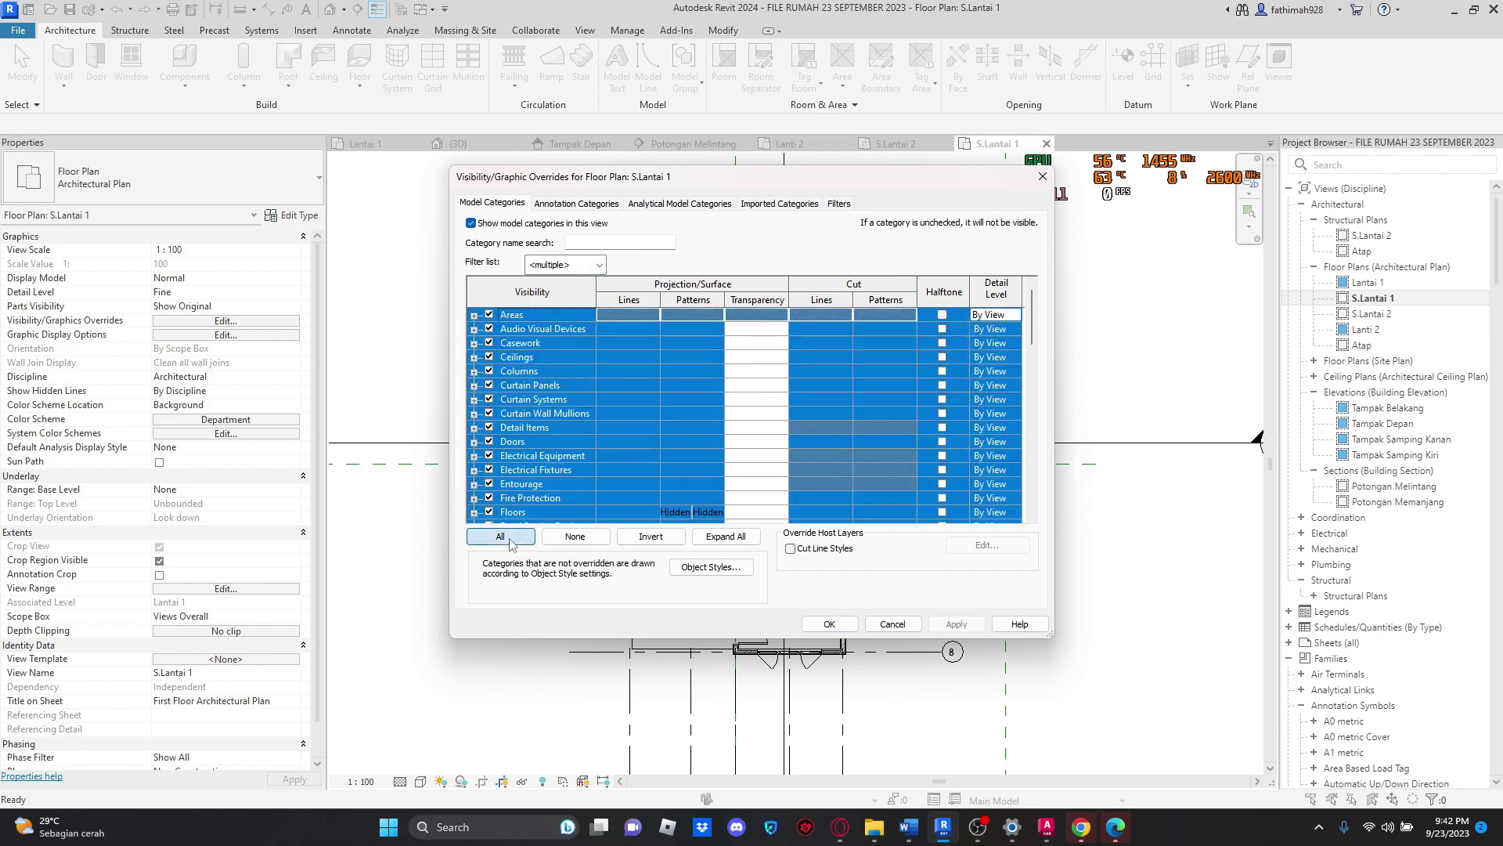
click(489, 413)
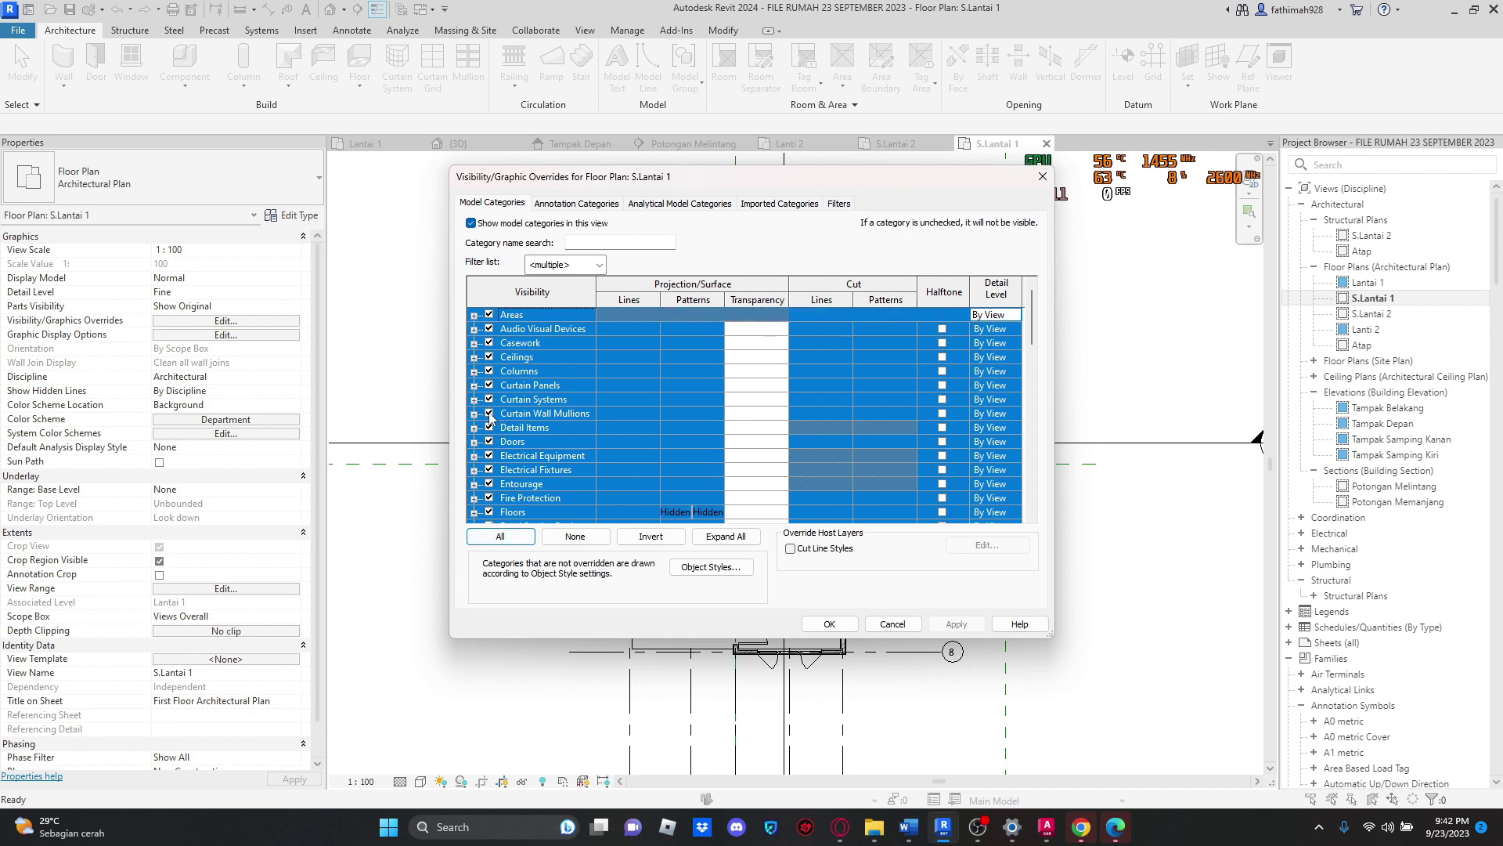
click(609, 415)
click(611, 387)
click(591, 389)
scroll(583, 415, down, 10)
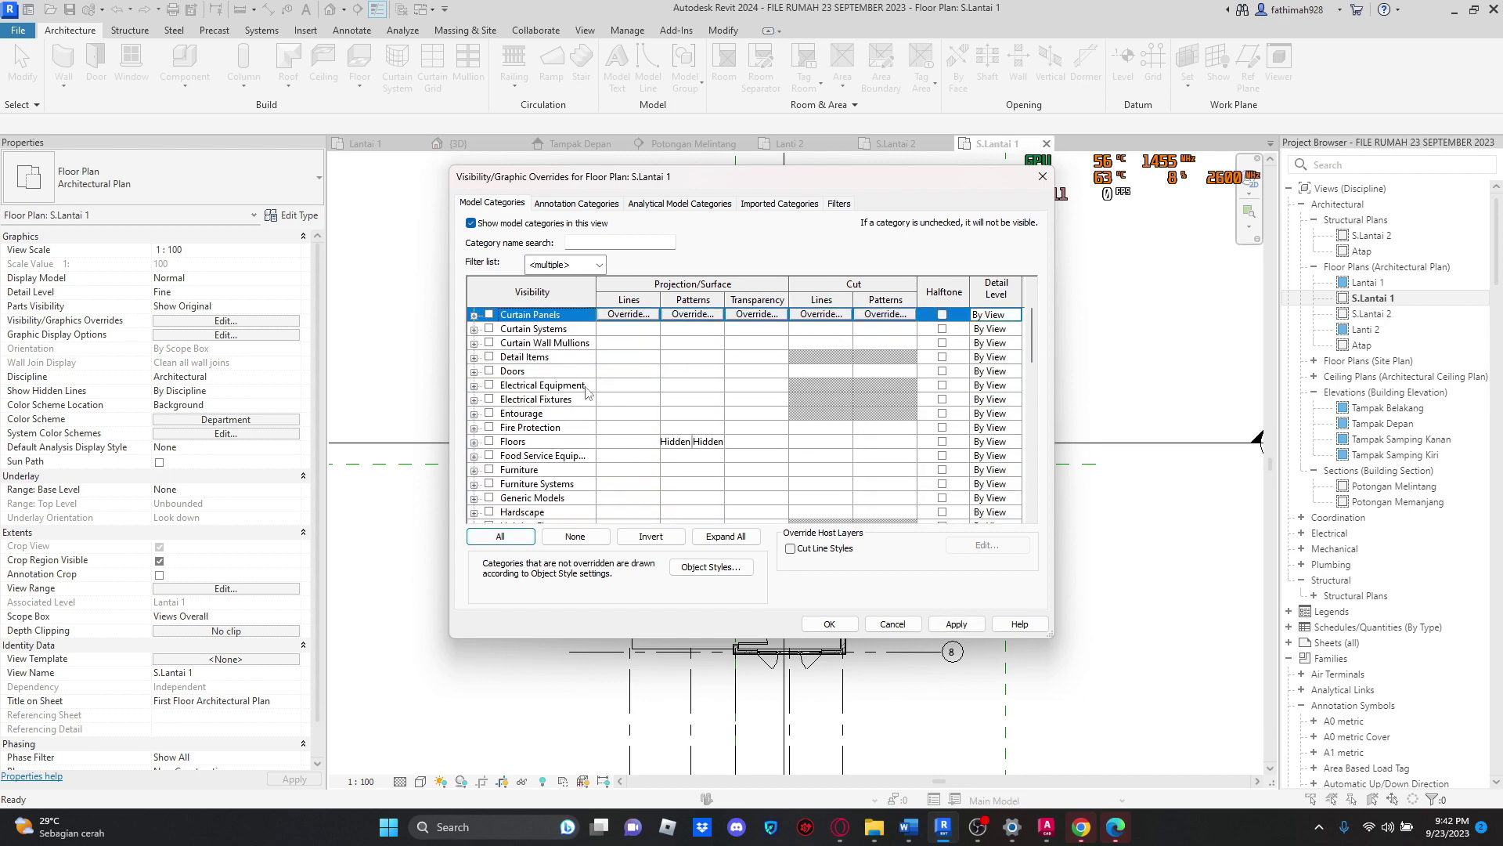
Step: Turn on visibility of Stairs and Structural Area Reinforcement, Beam Systems, Columns, Connections and Fabric Areas for S.Lantai 1
scroll(577, 445, down, 1)
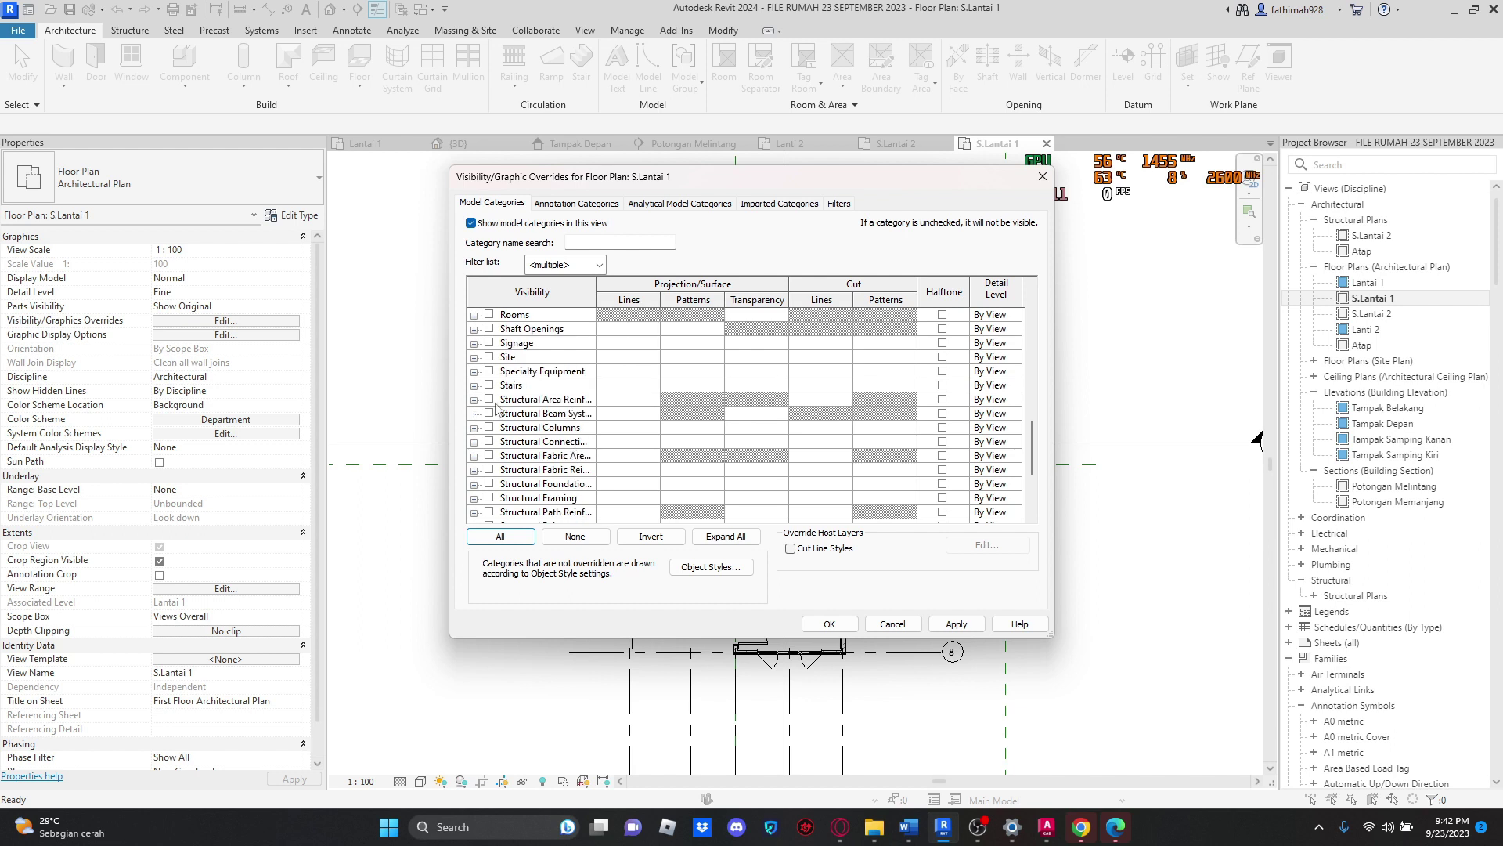
click(489, 399)
click(489, 385)
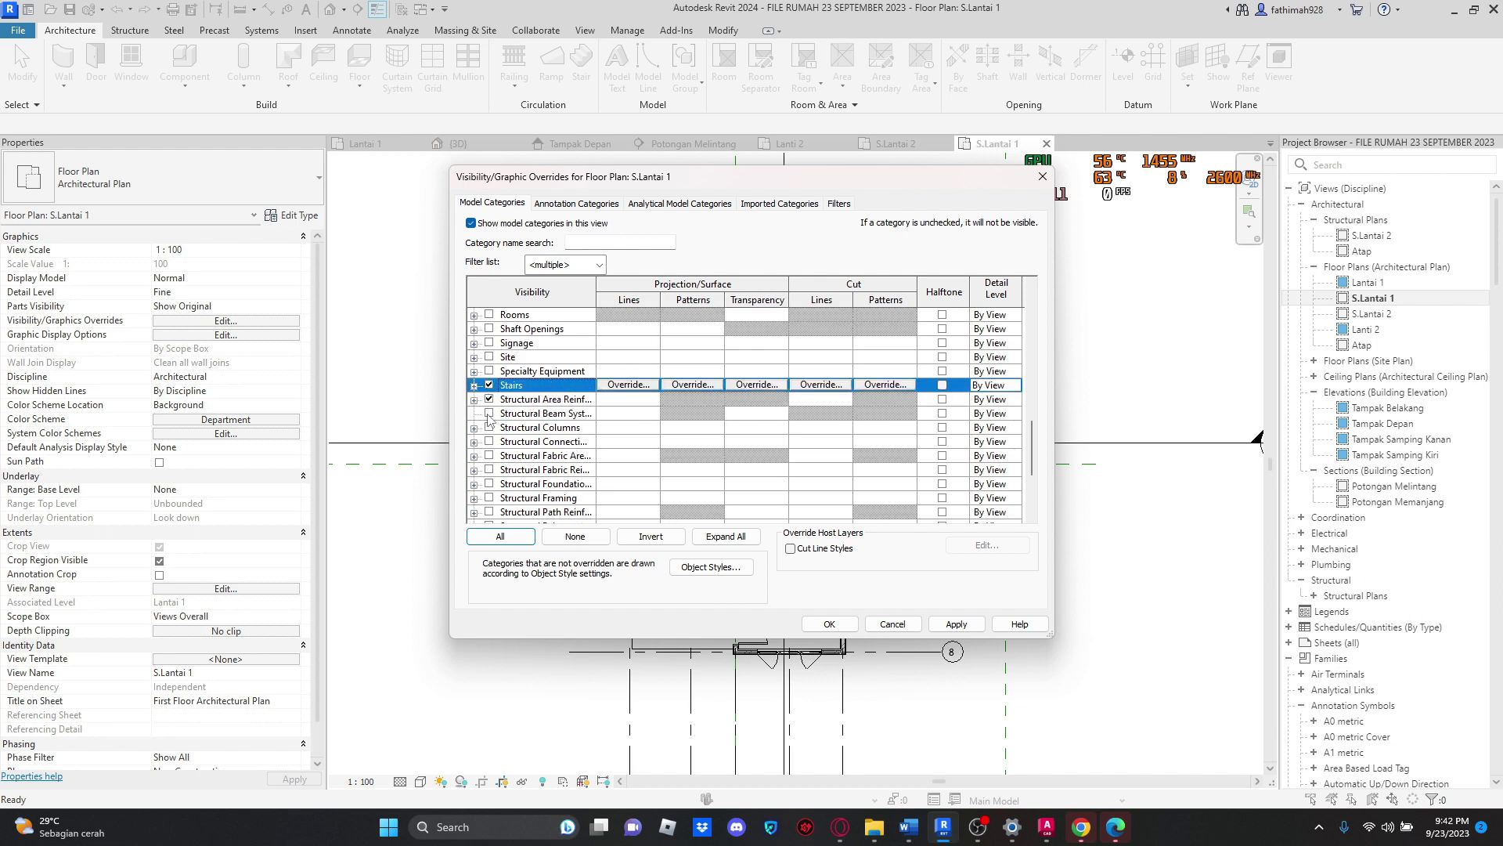
click(490, 413)
click(490, 428)
click(490, 442)
click(489, 455)
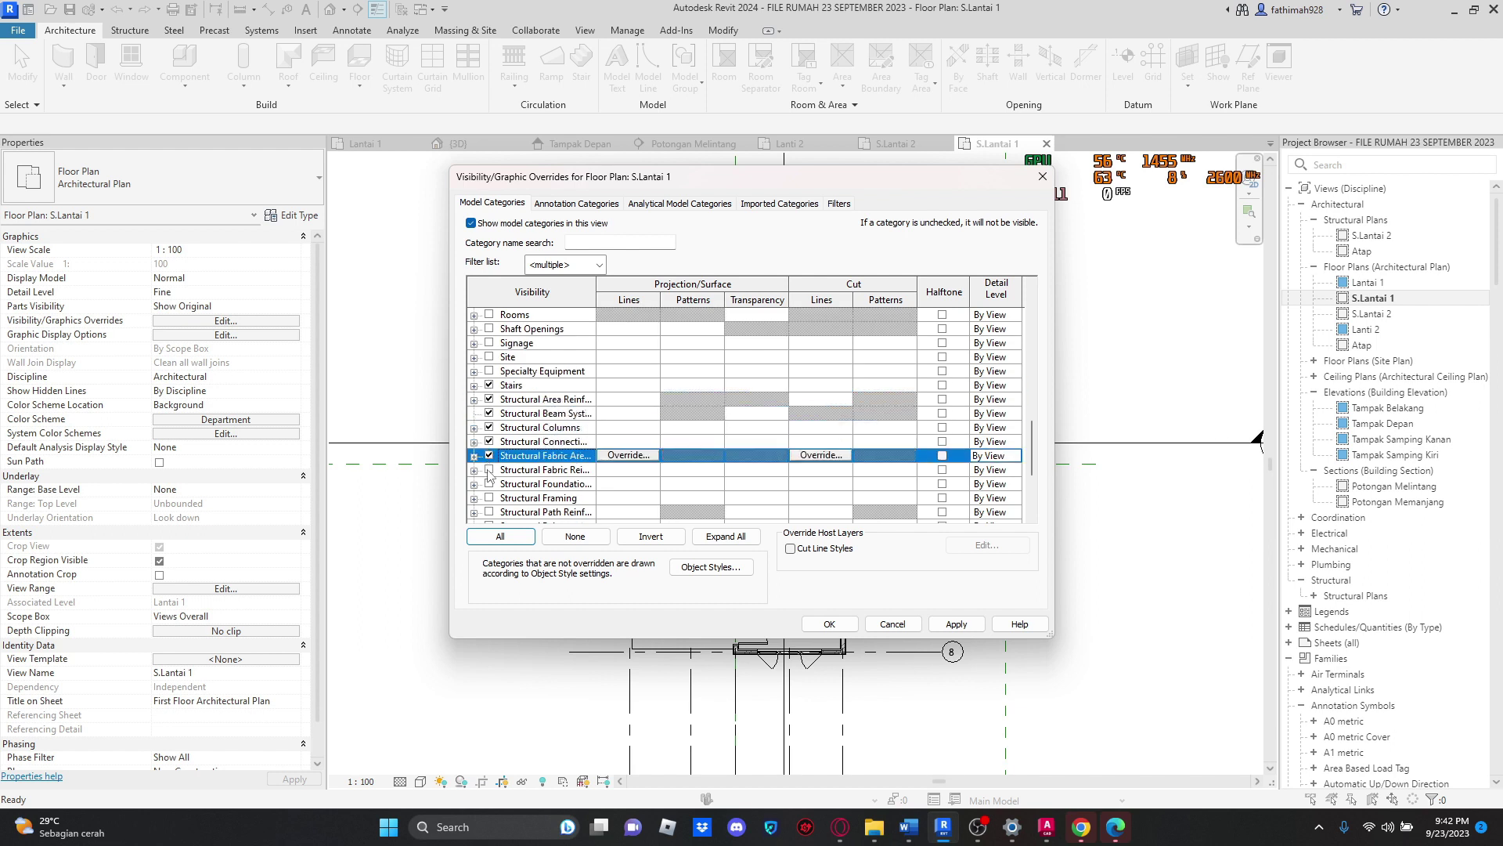
Step: Turn on visibility of Structural Fabric Reinforcement, Foundations, Framing, Path Reinforcement and Rebar for S.Lantai 1
click(490, 470)
click(490, 484)
click(490, 498)
scroll(513, 463, down, 1)
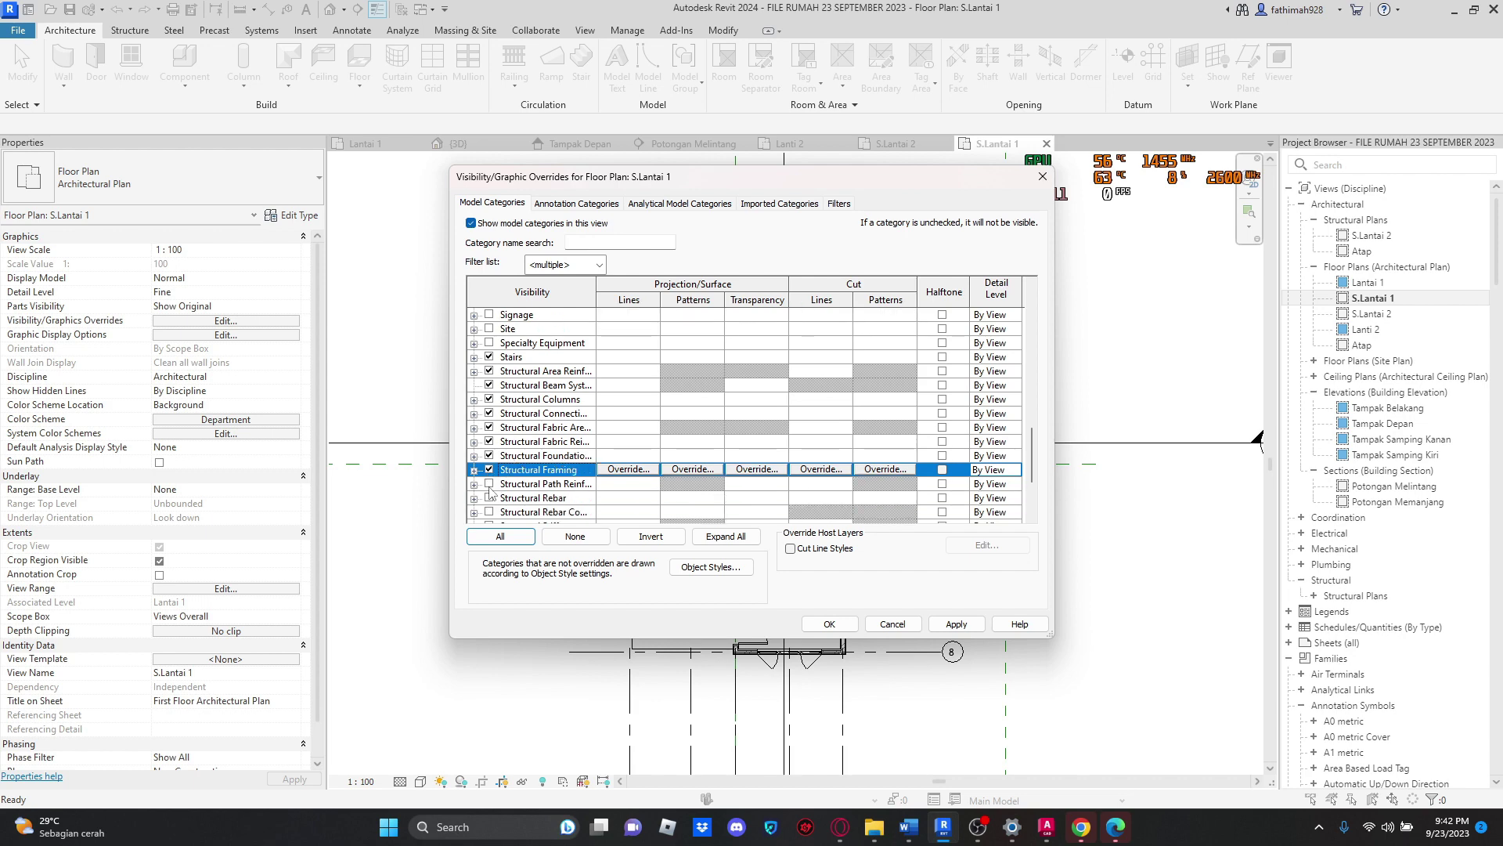
click(489, 484)
click(489, 498)
Step: Turn on visibility of Structural Rebar Couplers, Stiffeners, Trusses and Temporary Structures, and accept the S.Lantai 1 visibility overrides
scroll(505, 473, down, 1)
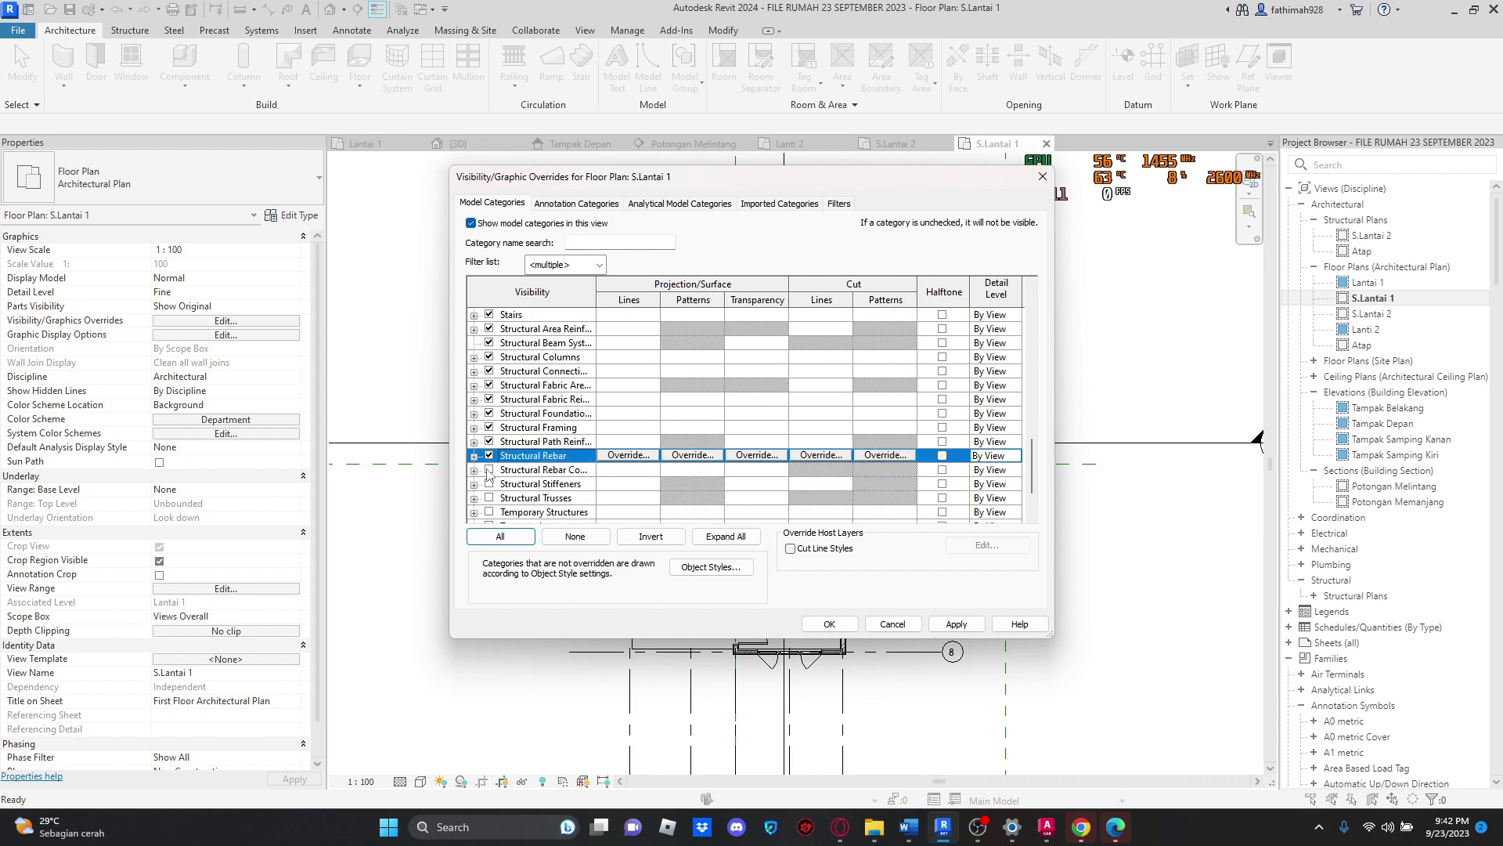
click(490, 470)
click(490, 483)
click(490, 498)
scroll(490, 477, down, 1)
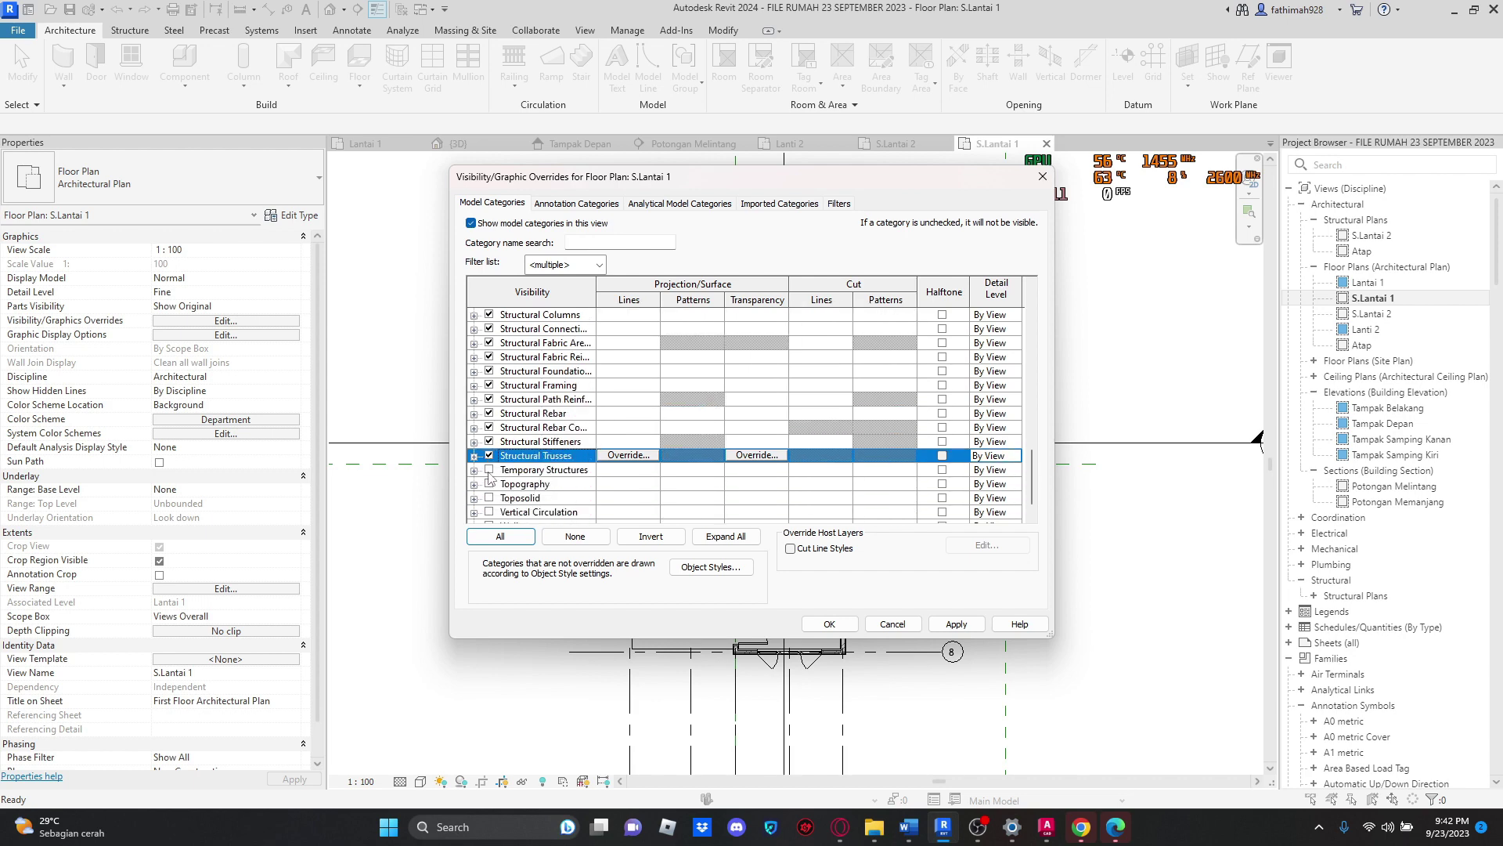
click(490, 470)
scroll(610, 459, down, 1)
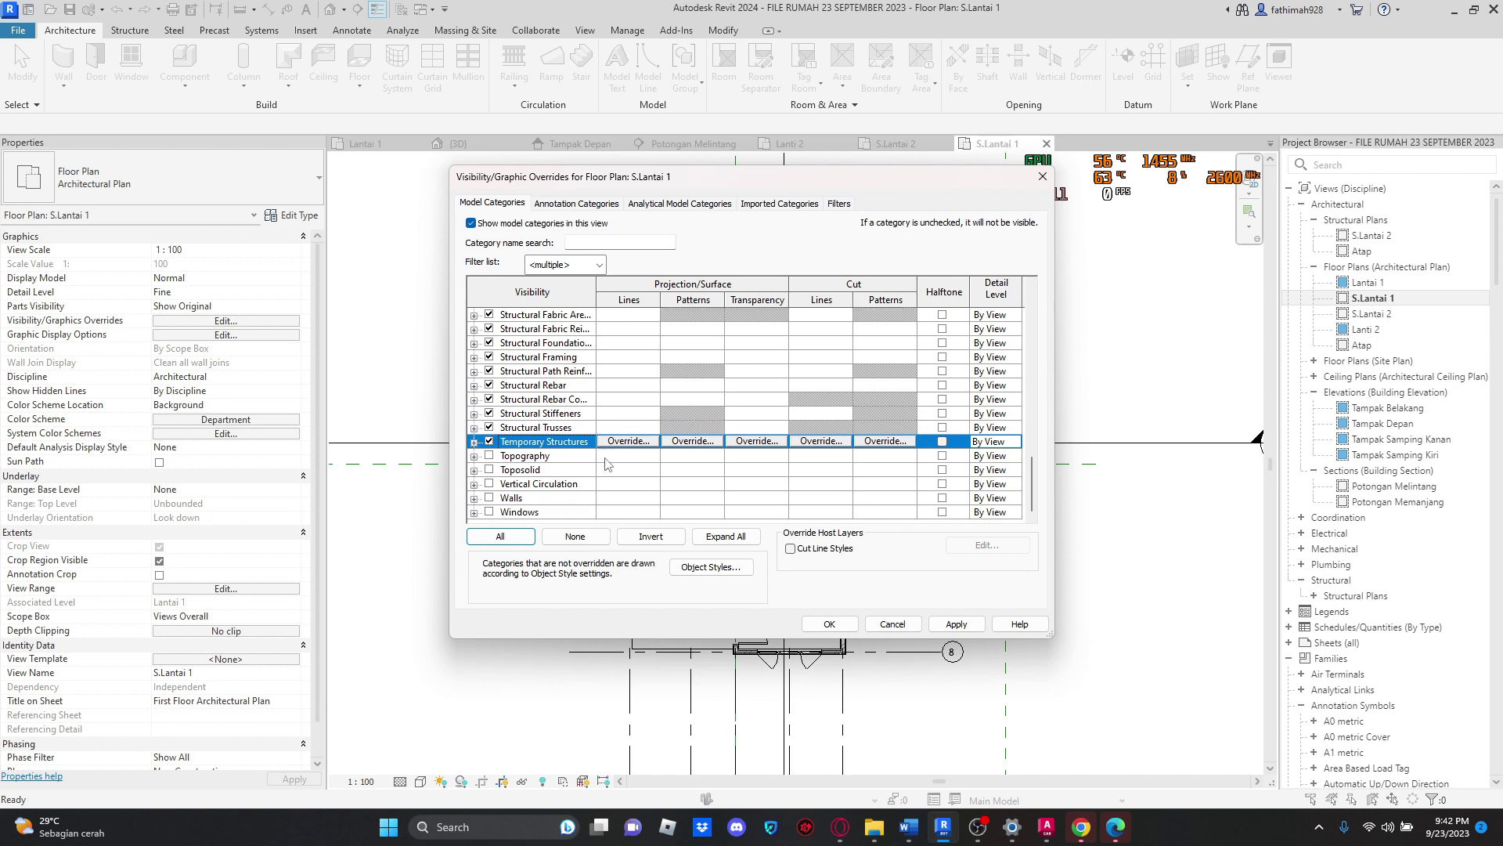
click(829, 624)
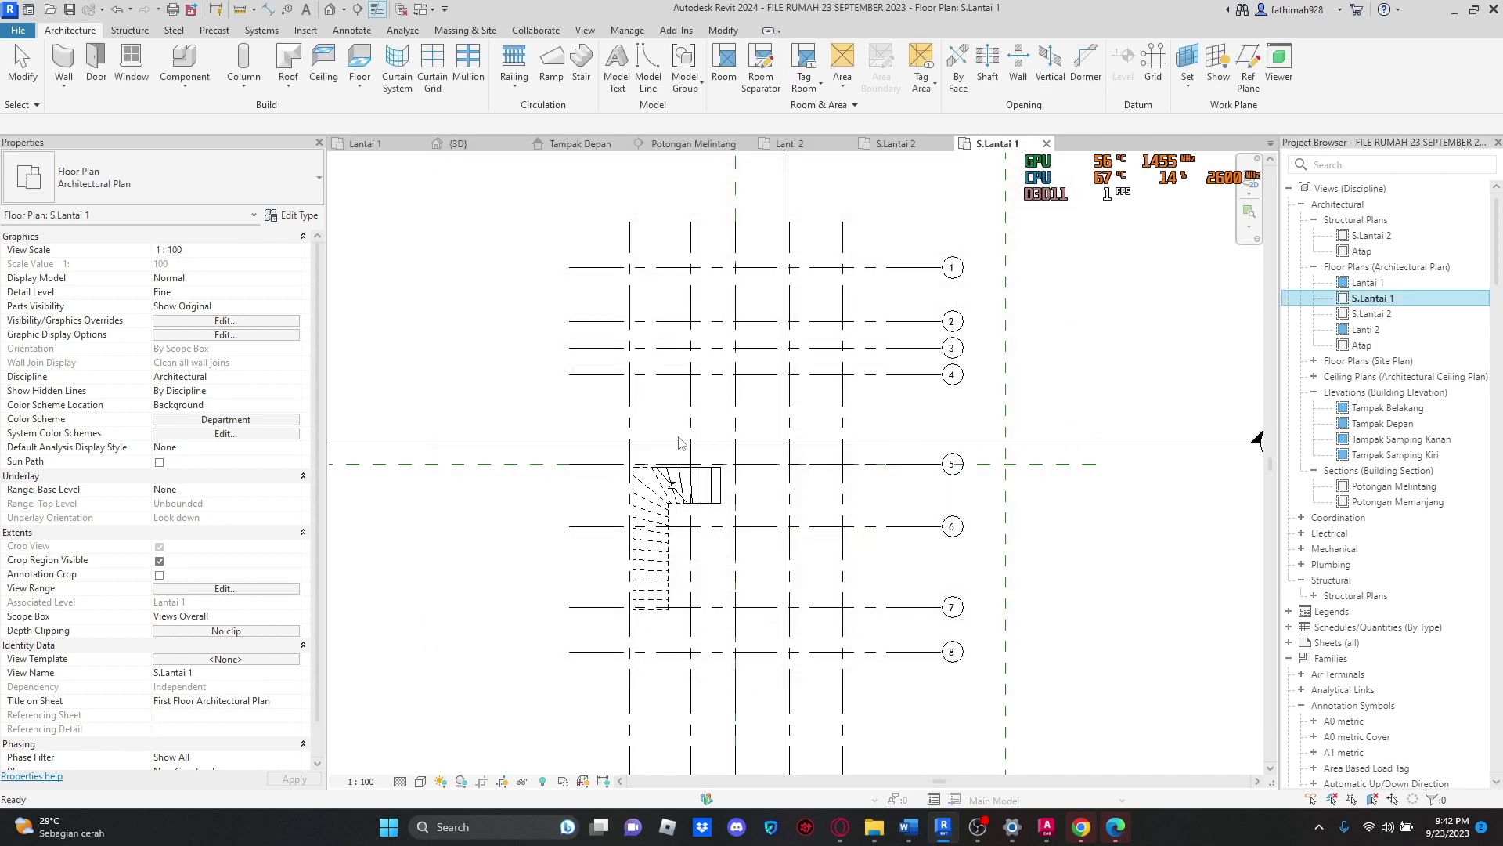
Step: Open the Atap architectural floor plan and raise the cut plane offset in its view range
scroll(679, 443, up, 2)
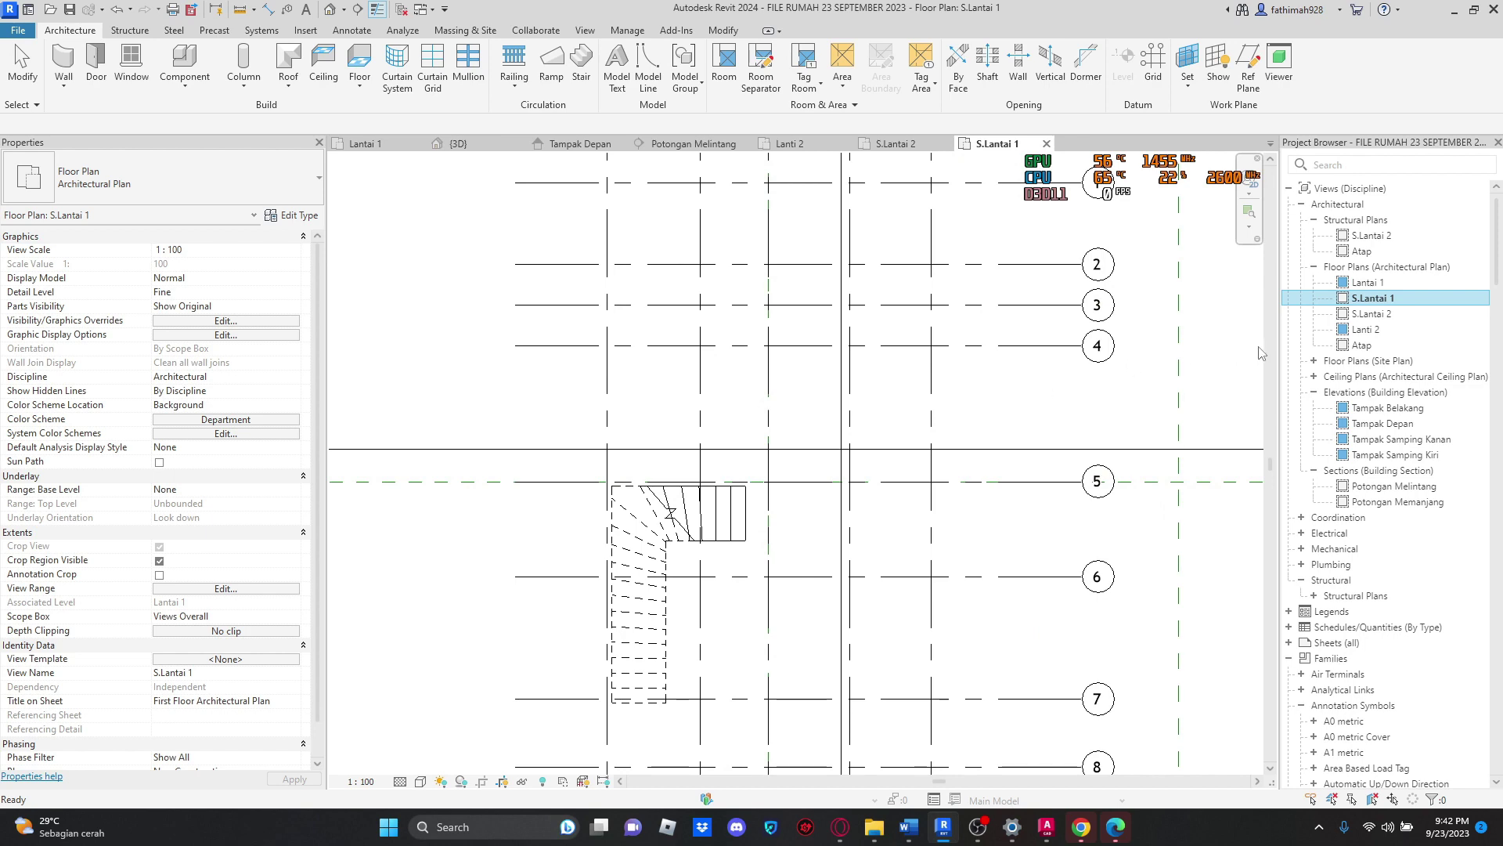
double_click(1369, 348)
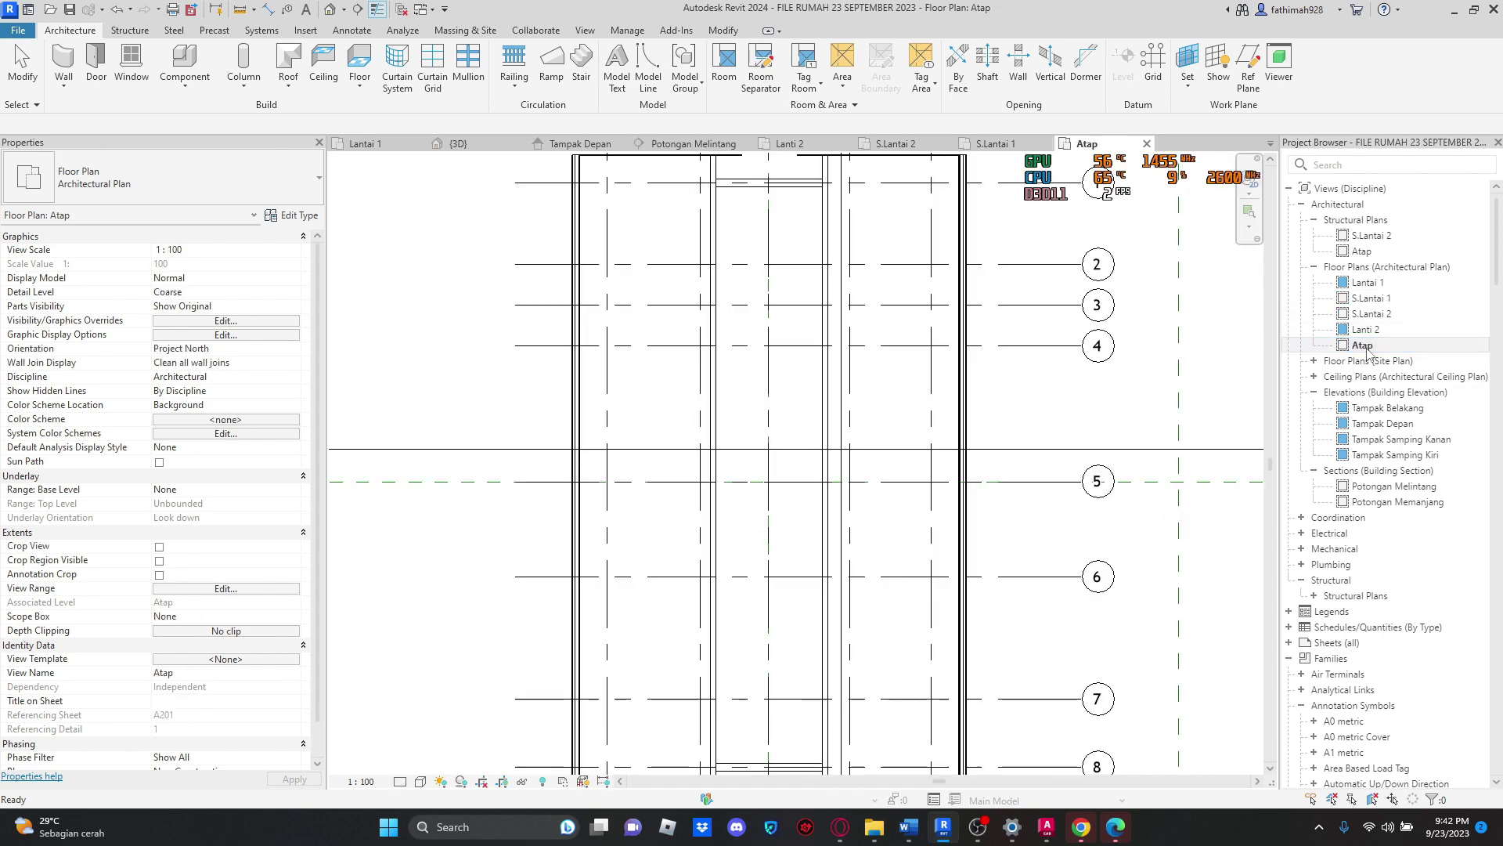
scroll(1123, 372, down, 3)
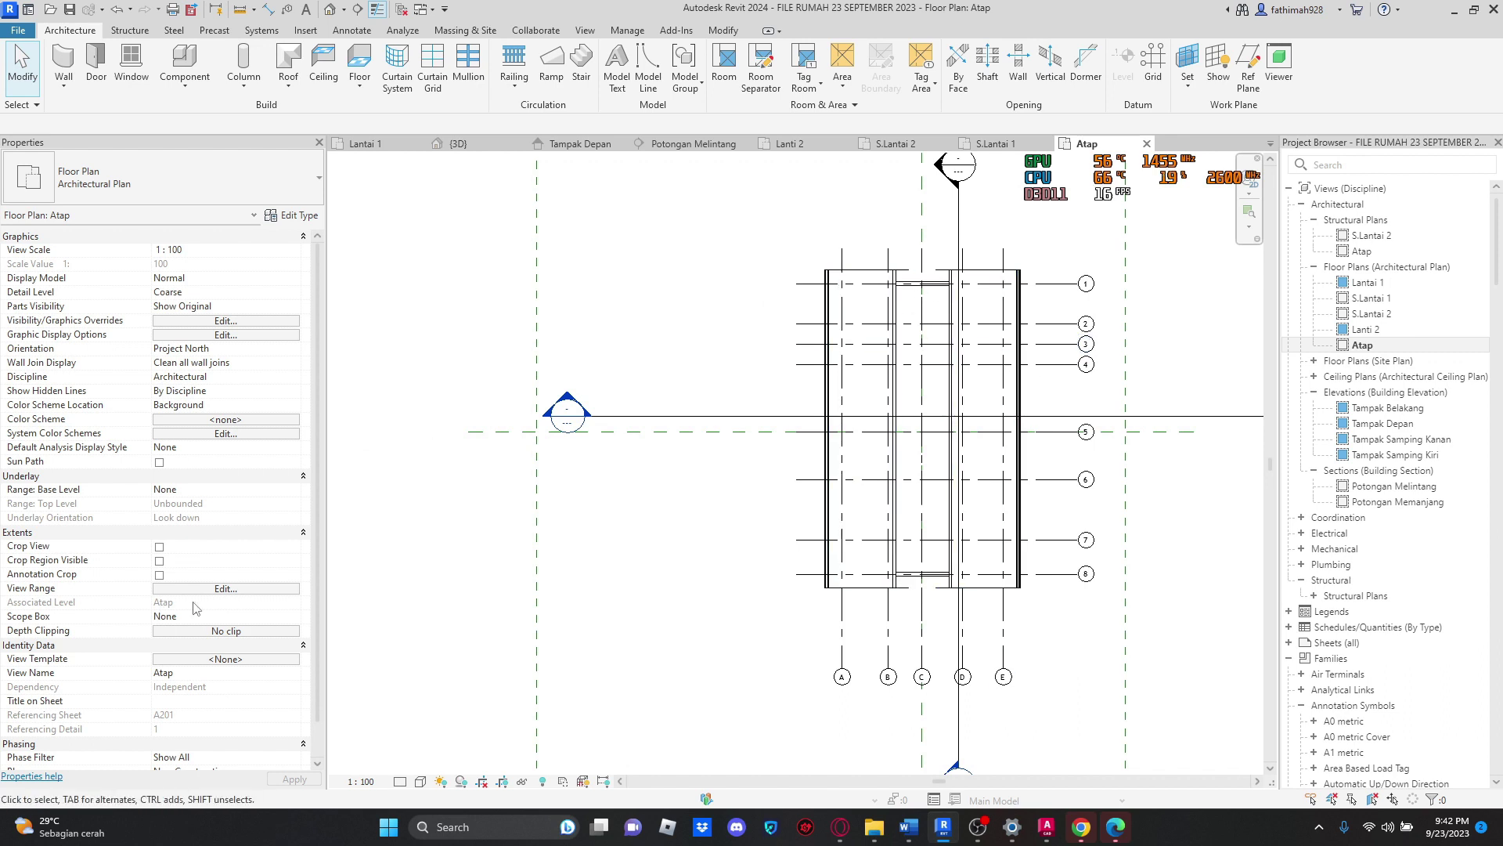
click(224, 588)
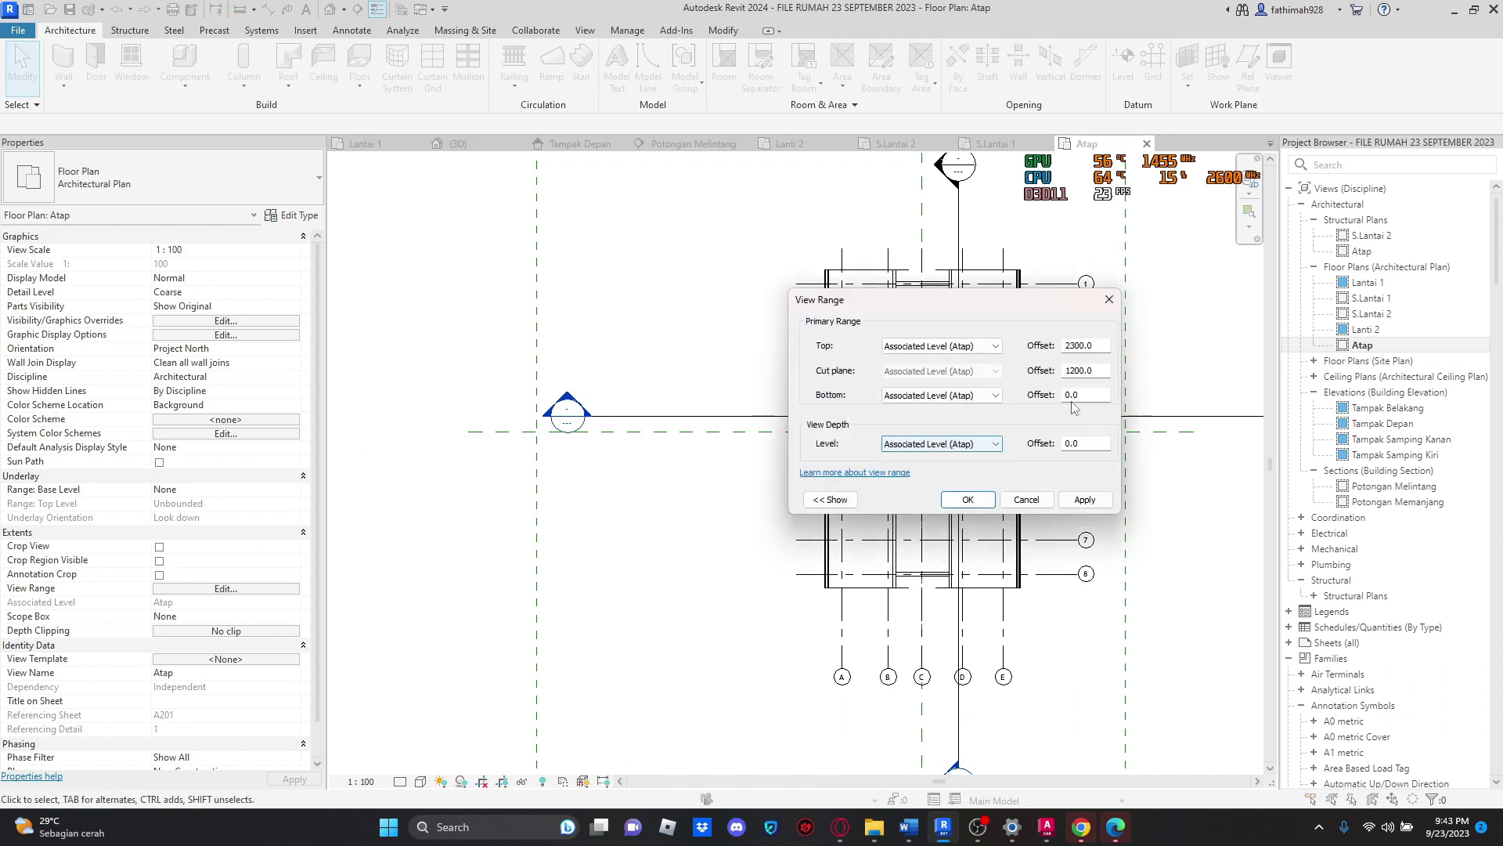
double_click(1100, 373)
text(2)
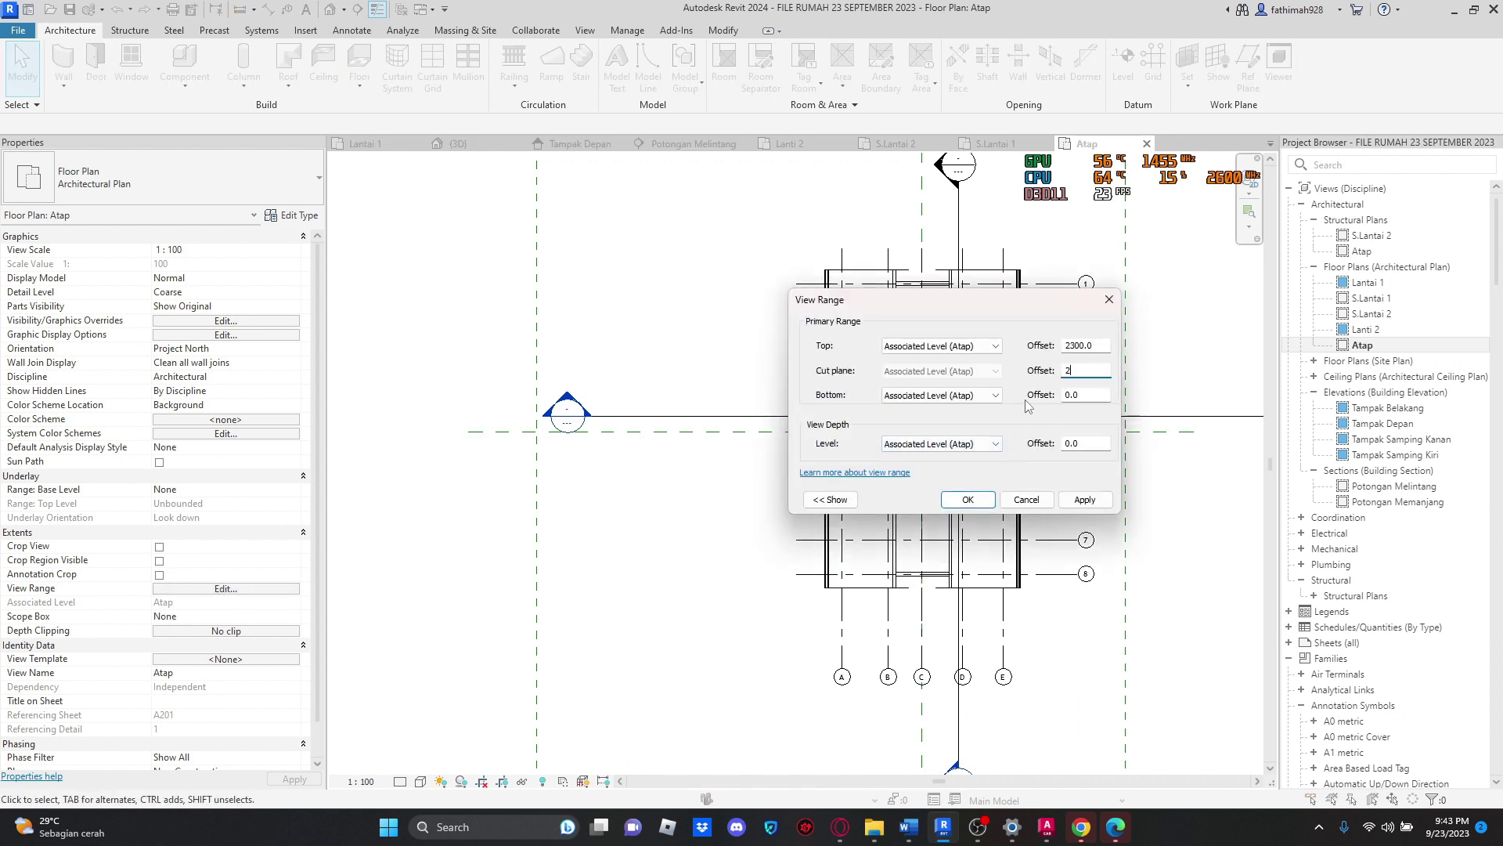
click(965, 499)
scroll(848, 316, up, 2)
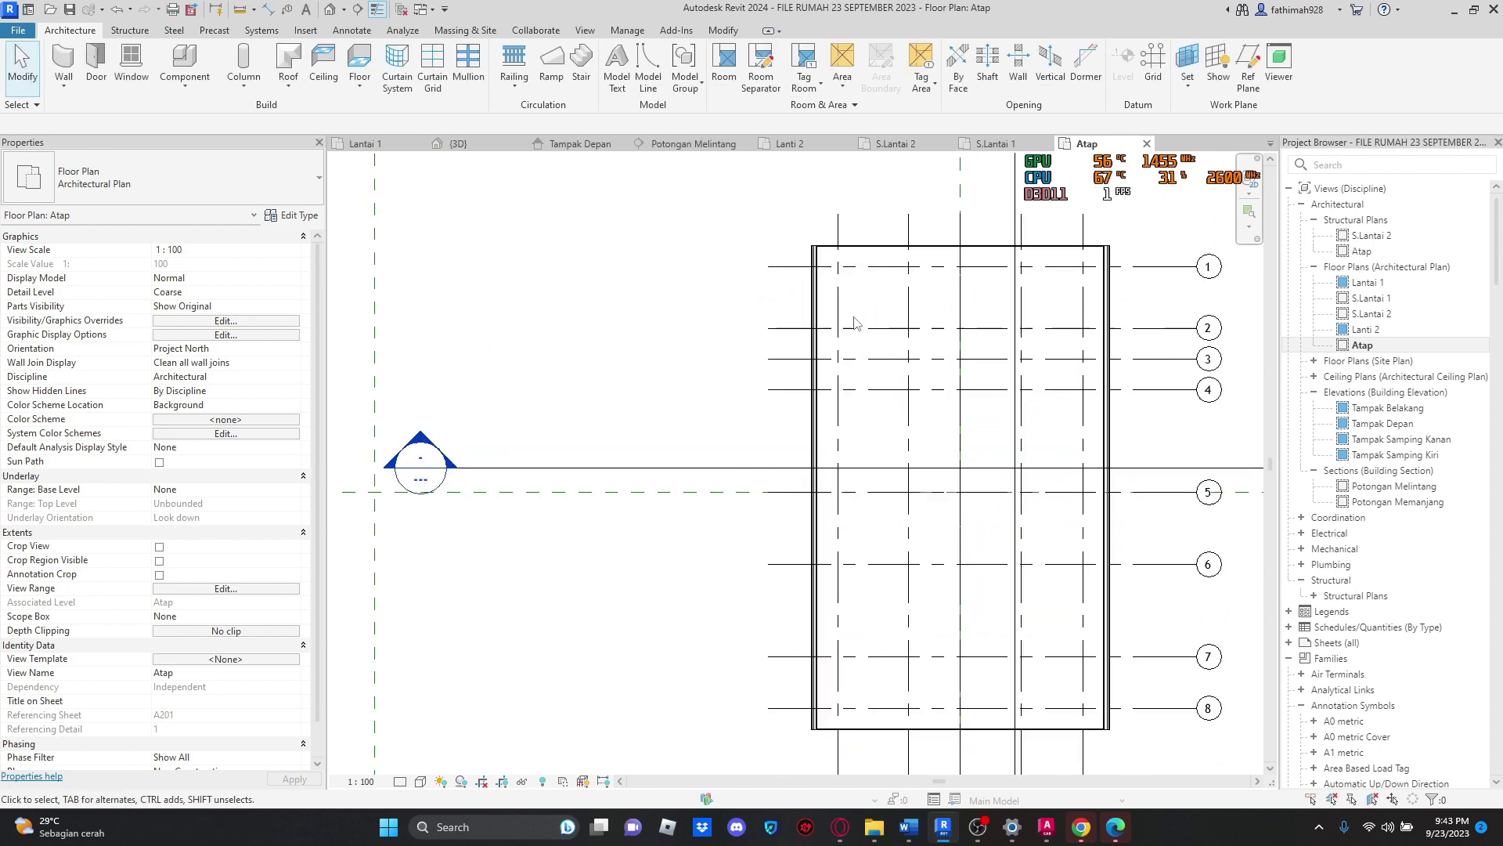
Step: Duplicate the Atap floor plan without detailing and rename the copy as S.Atap
right_click(1349, 346)
mouse_move(1315, 518)
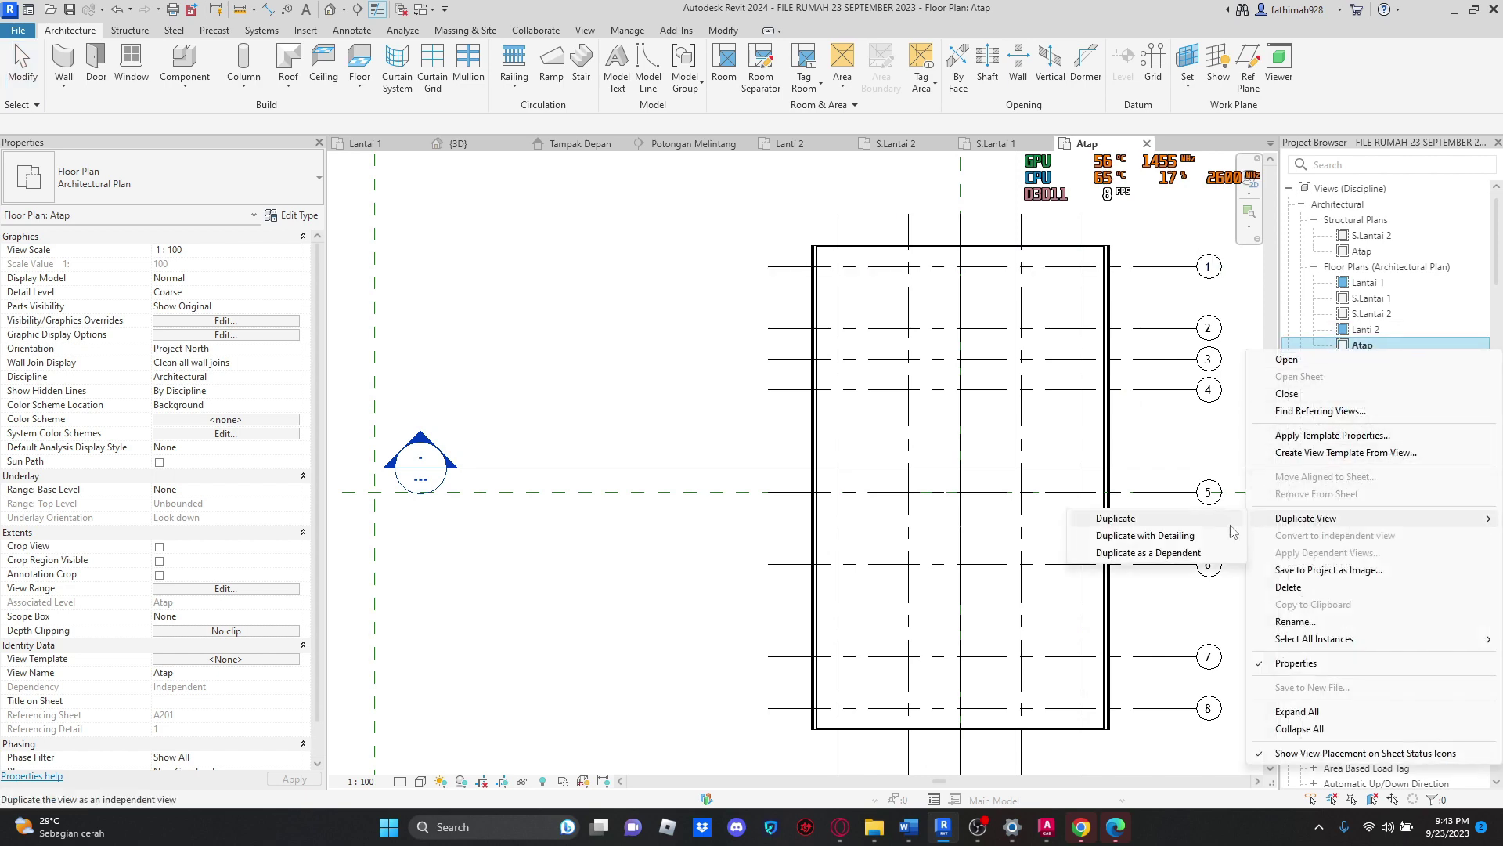
click(1187, 521)
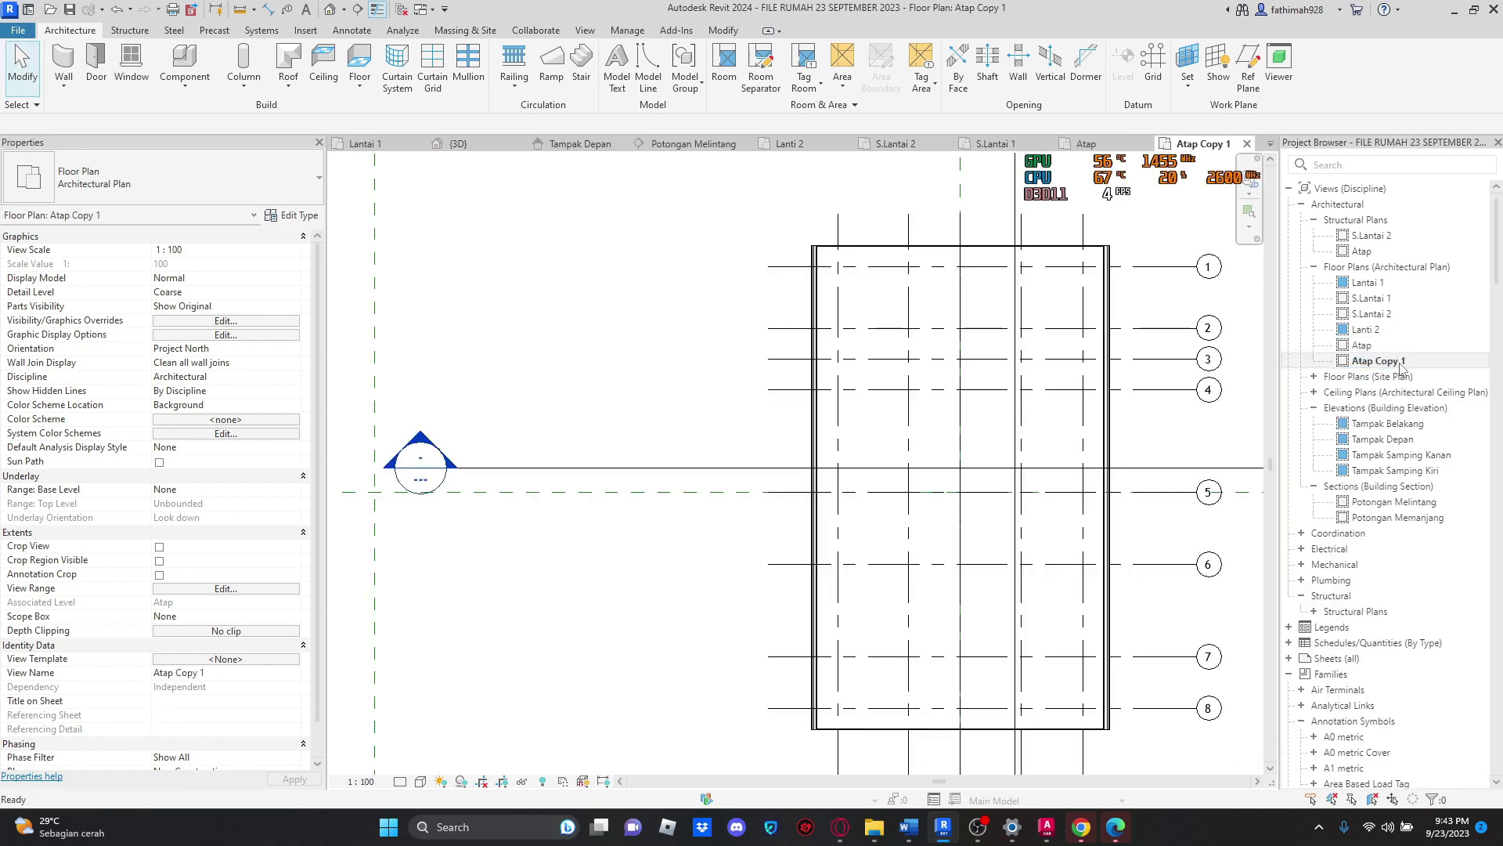
right_click(1401, 364)
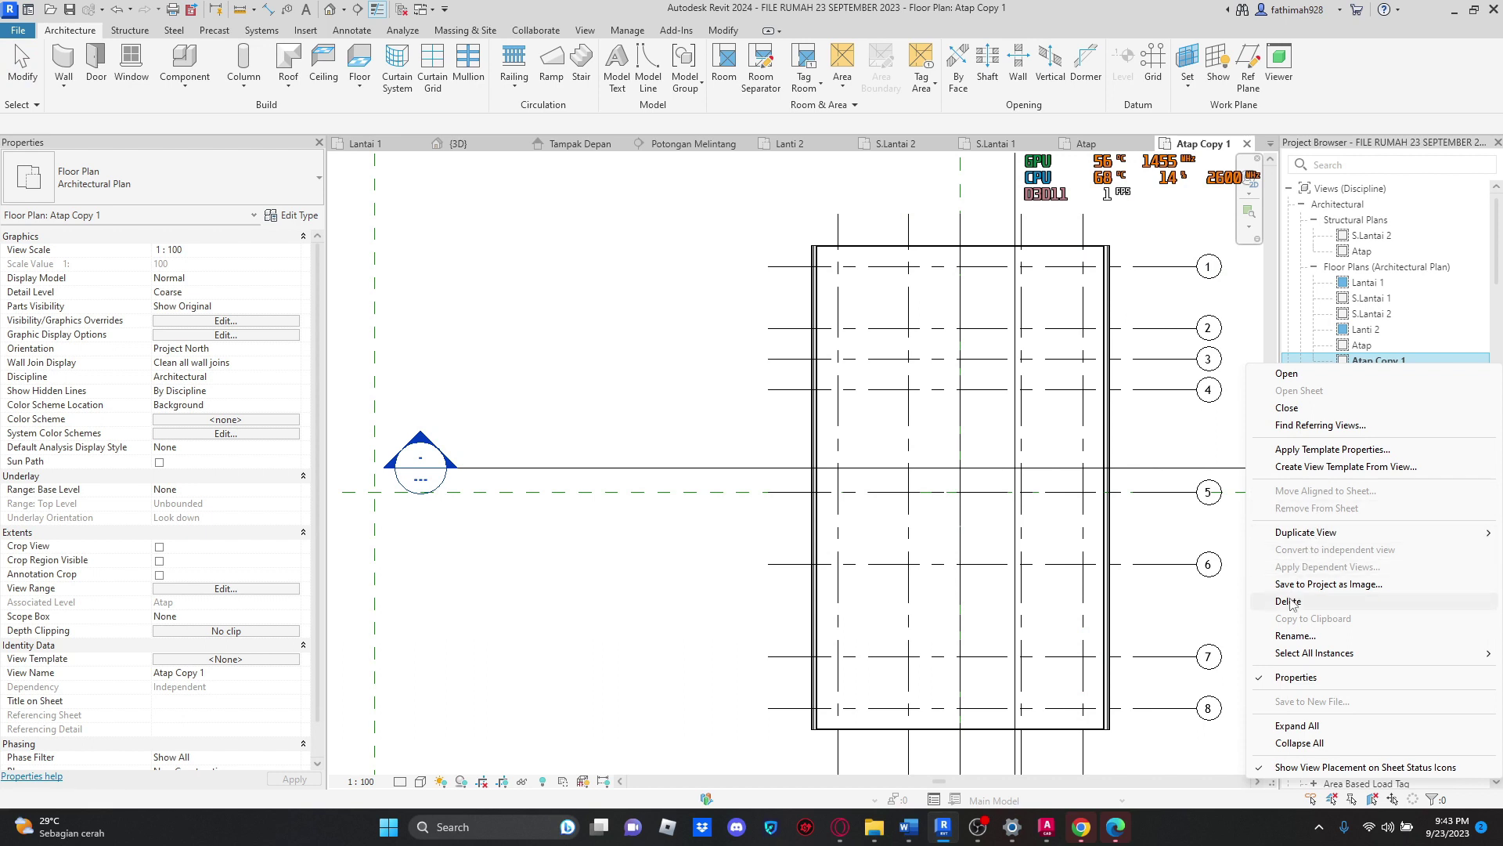
click(1295, 636)
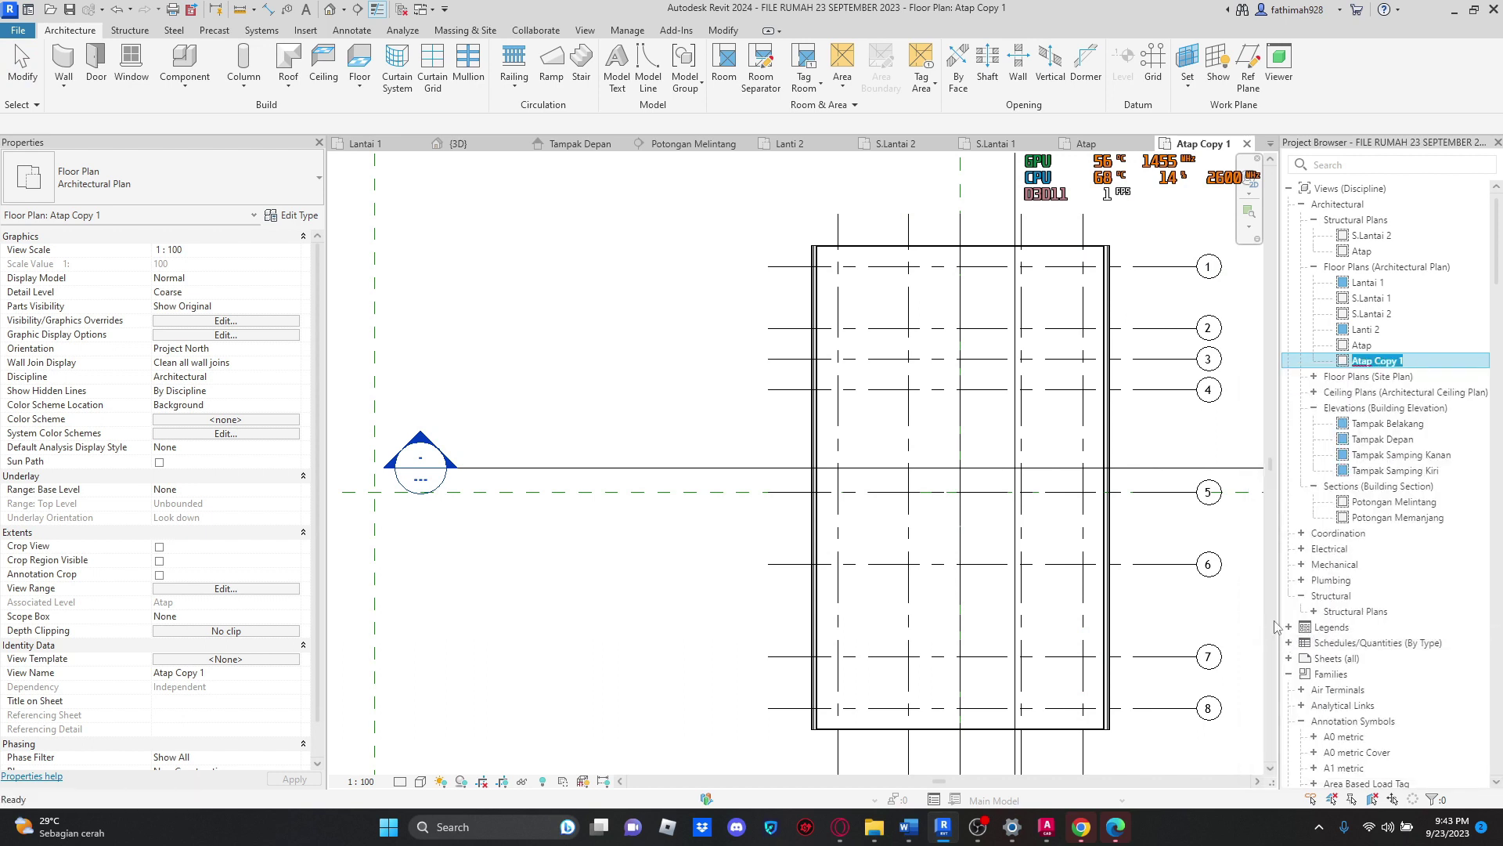
text(S>)
key(Return)
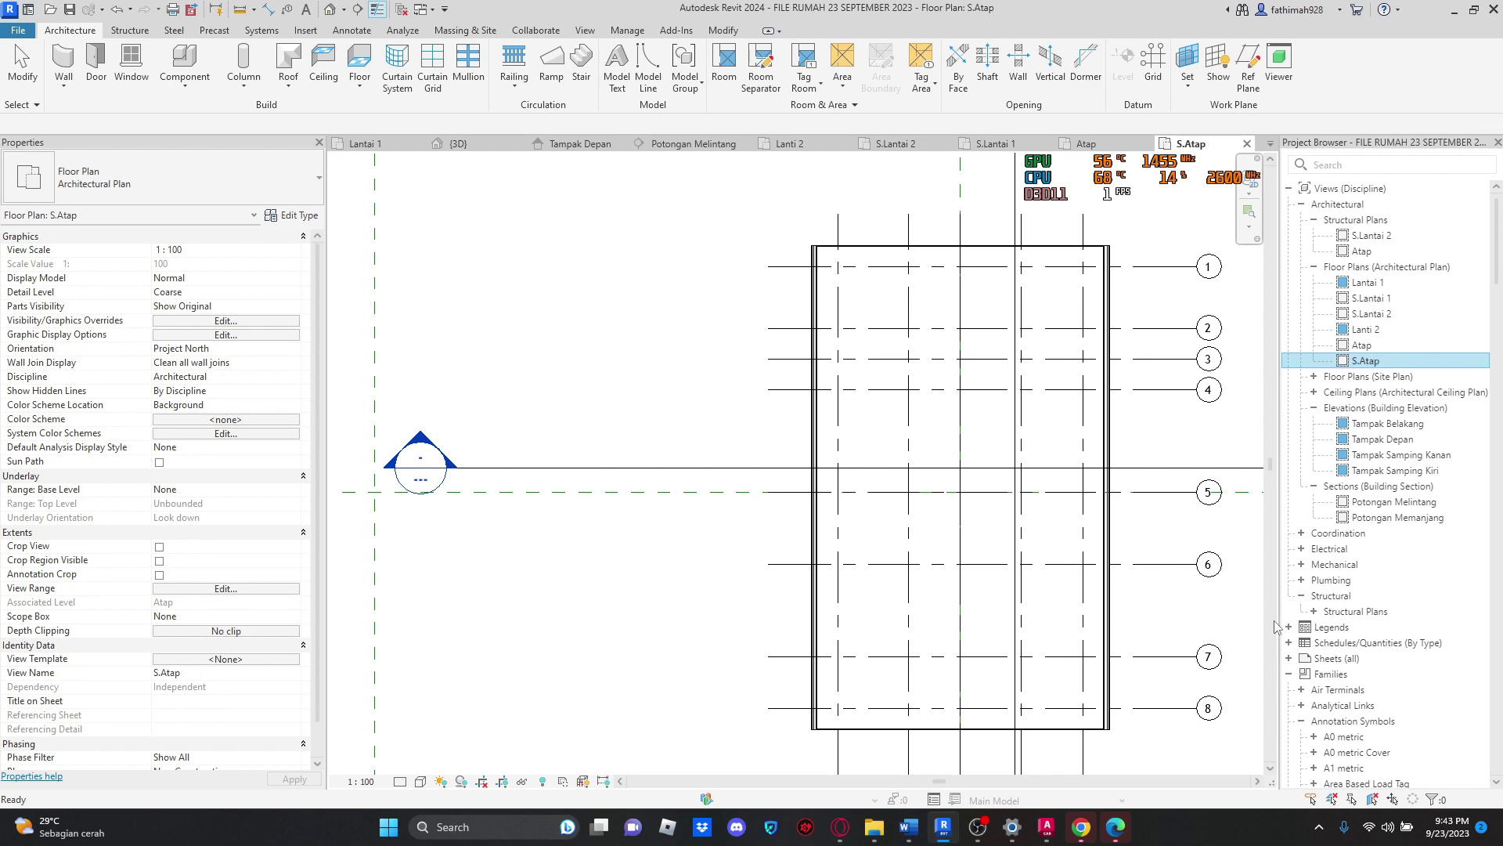
Step: Open the visibility/graphics overrides of S.Atap and turn off visibility of all listed model categories
right_click(1369, 368)
key(Escape)
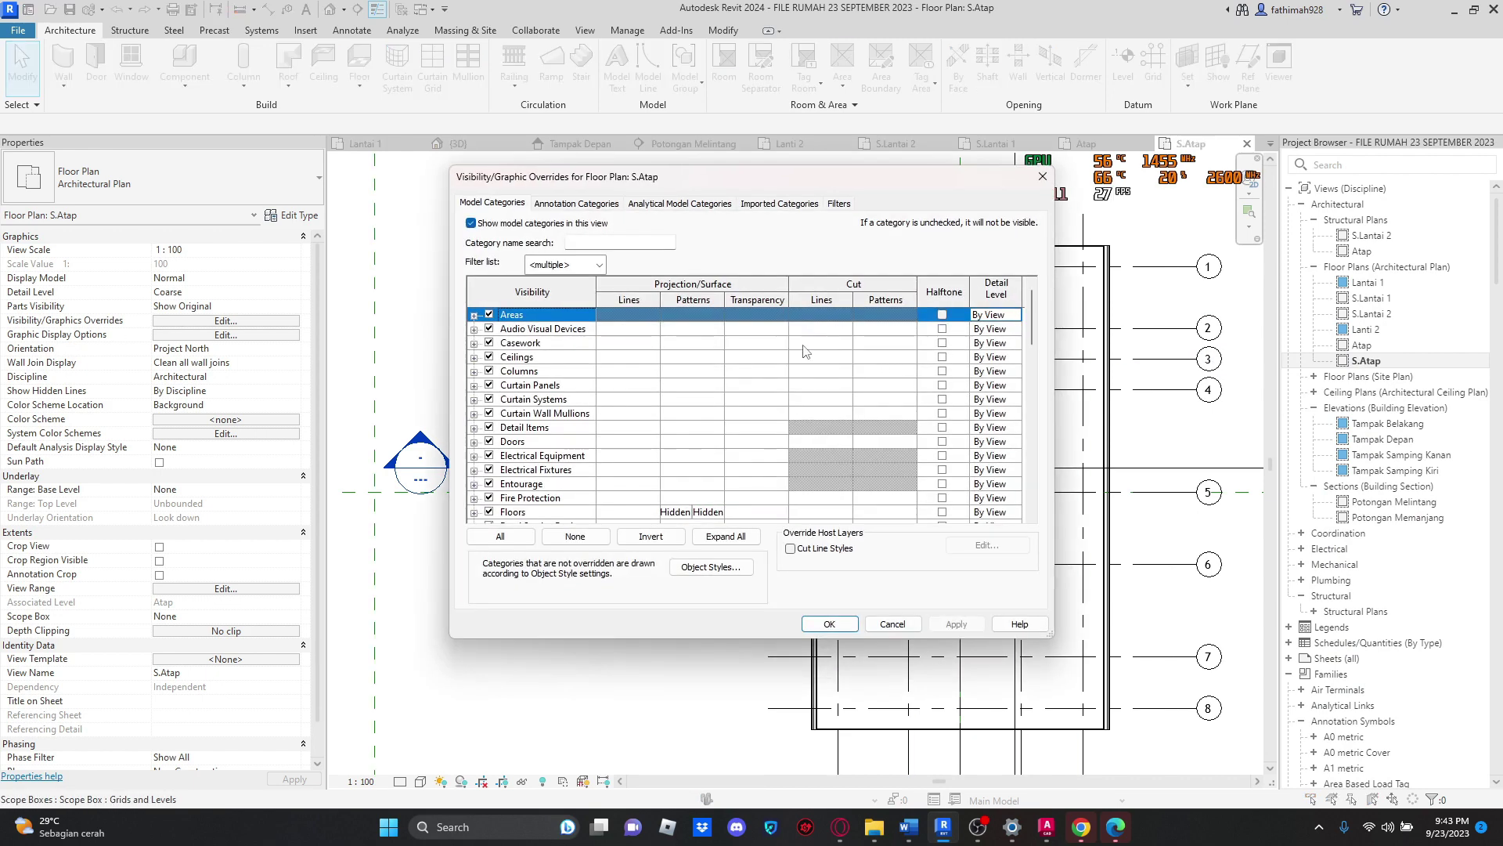
click(535, 267)
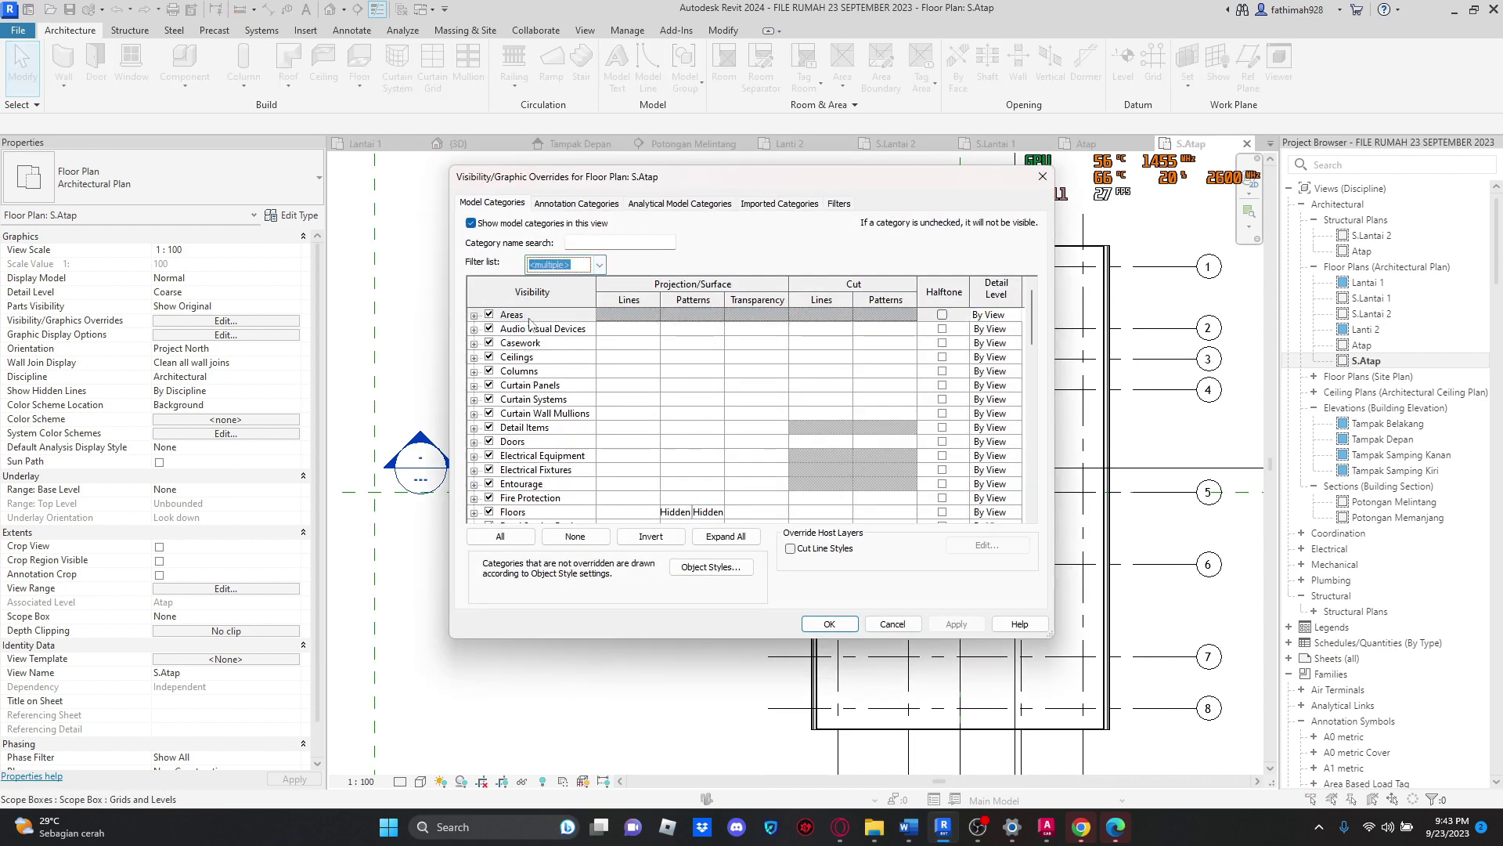
click(505, 535)
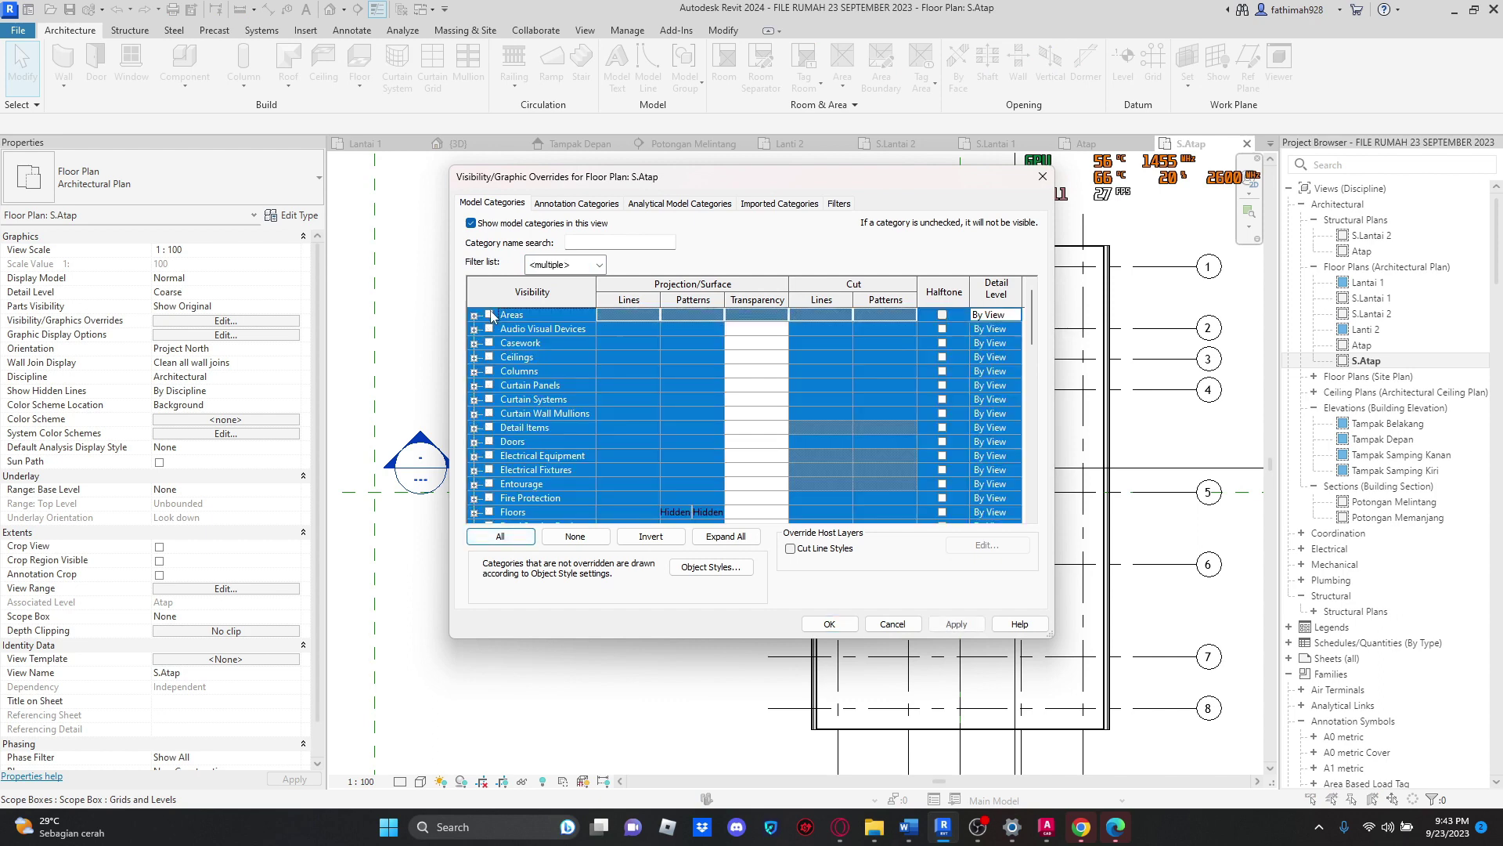
scroll(565, 426, down, 11)
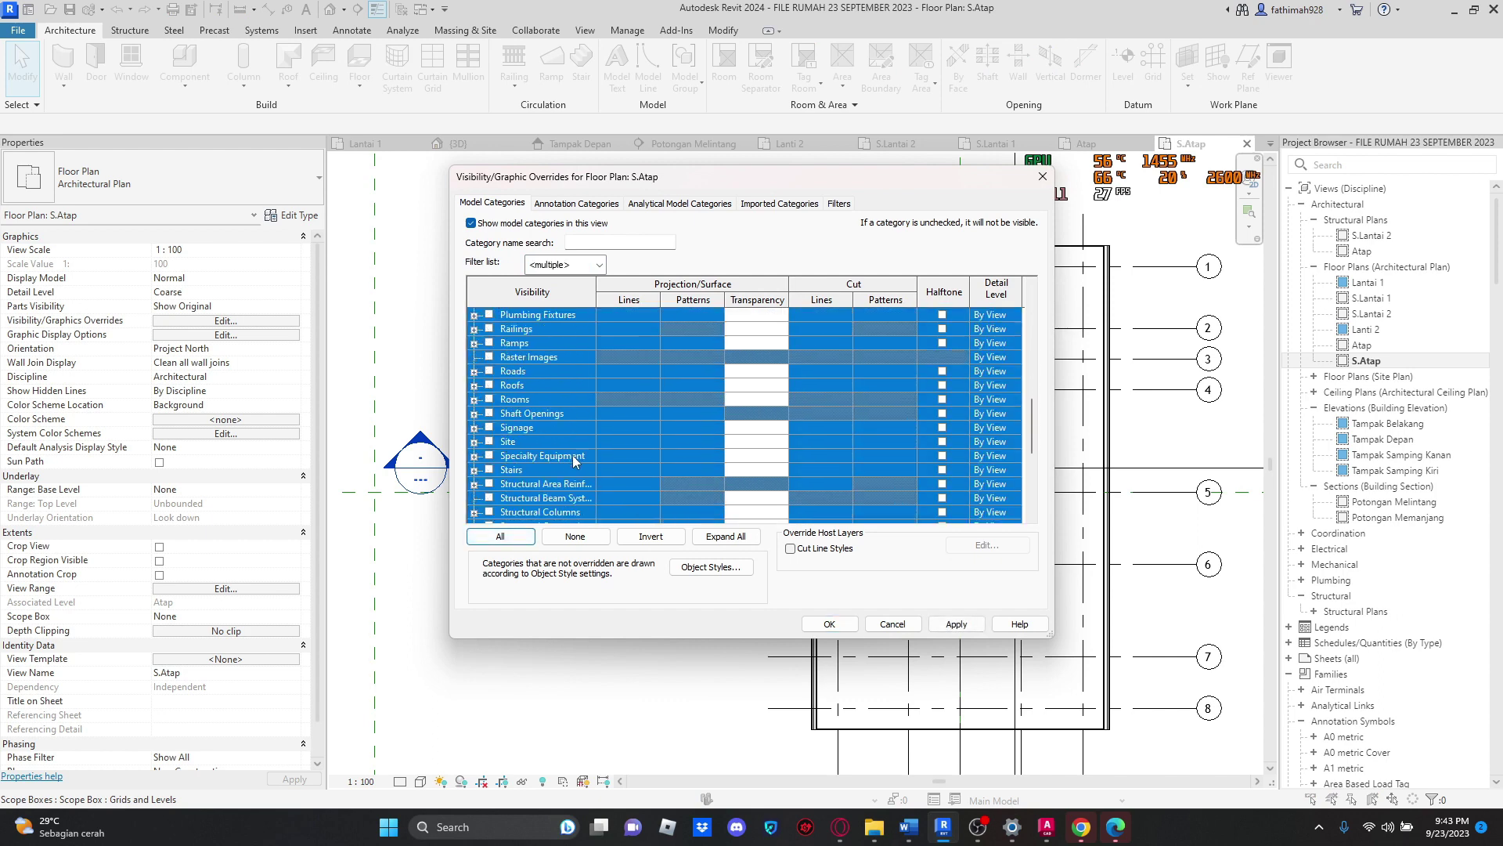
scroll(576, 462, down, 1)
click(582, 469)
Step: Turn on visibility of Structural Area Reinforcement, Beam Systems, Columns, Connections, Fabric Areas, Fabric Reinforcement and Foundations for S.Atap
click(490, 454)
click(489, 469)
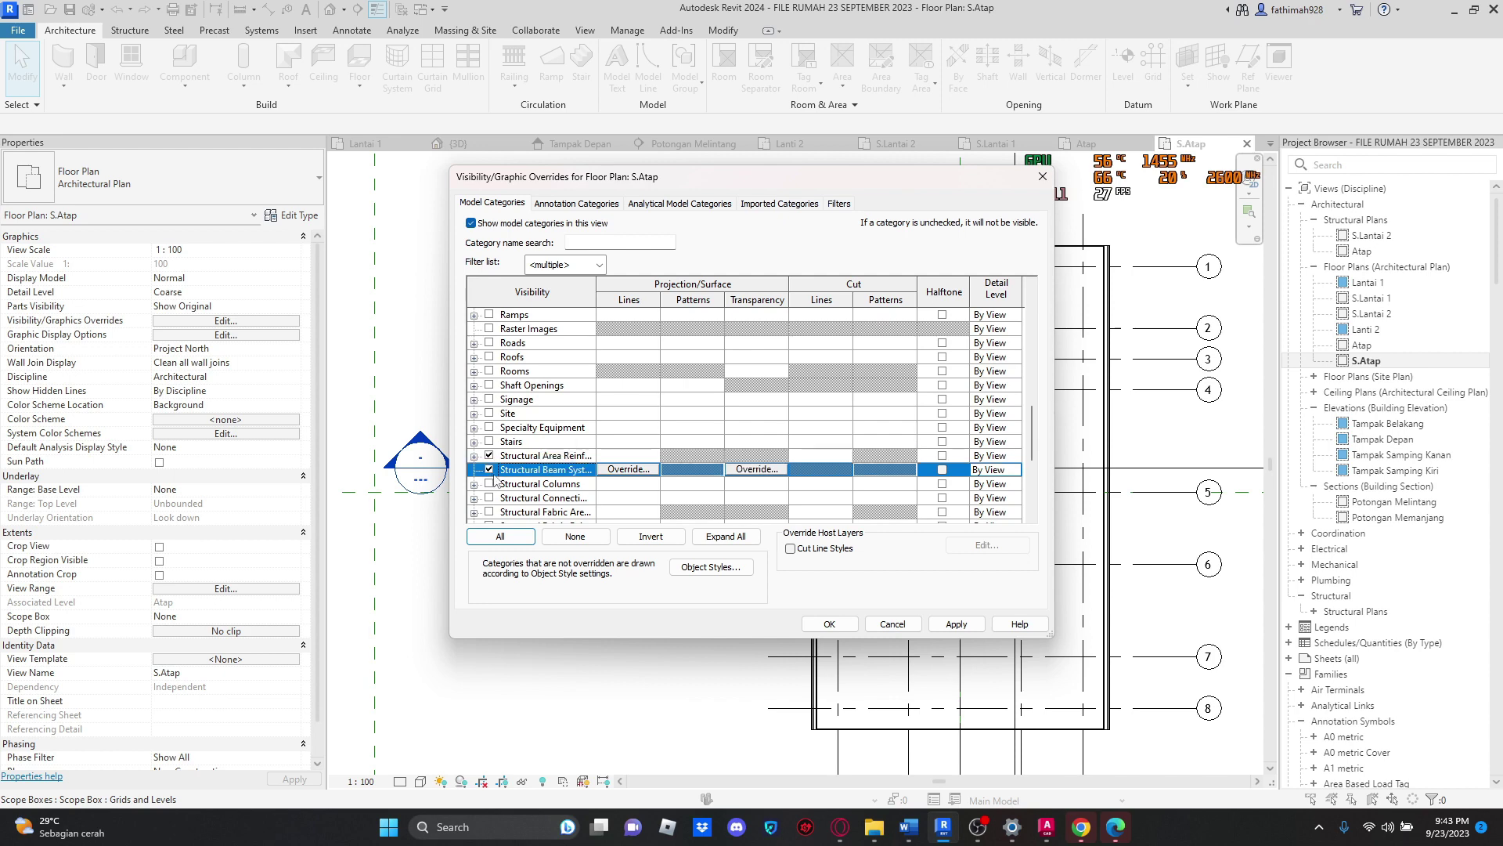
scroll(482, 438, down, 3)
click(489, 399)
click(489, 413)
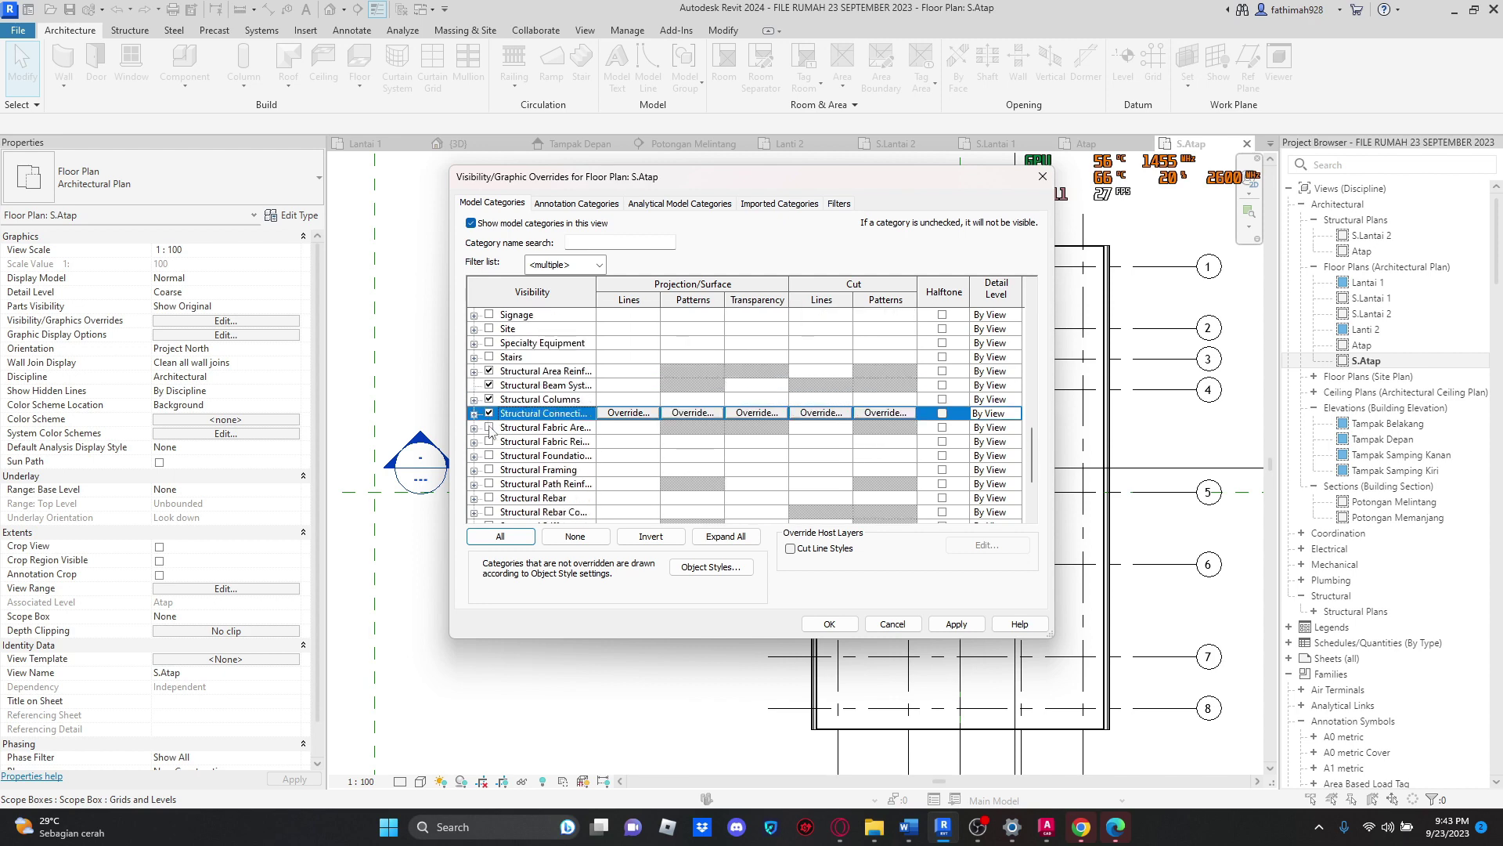
click(489, 427)
click(490, 440)
click(490, 455)
Step: Turn on visibility of Structural Framing, Path Reinforcement, Rebar, Rebar Couplers, Stiffeners and Trusses for S.Atap and accept the overrides
click(489, 469)
click(489, 483)
click(489, 498)
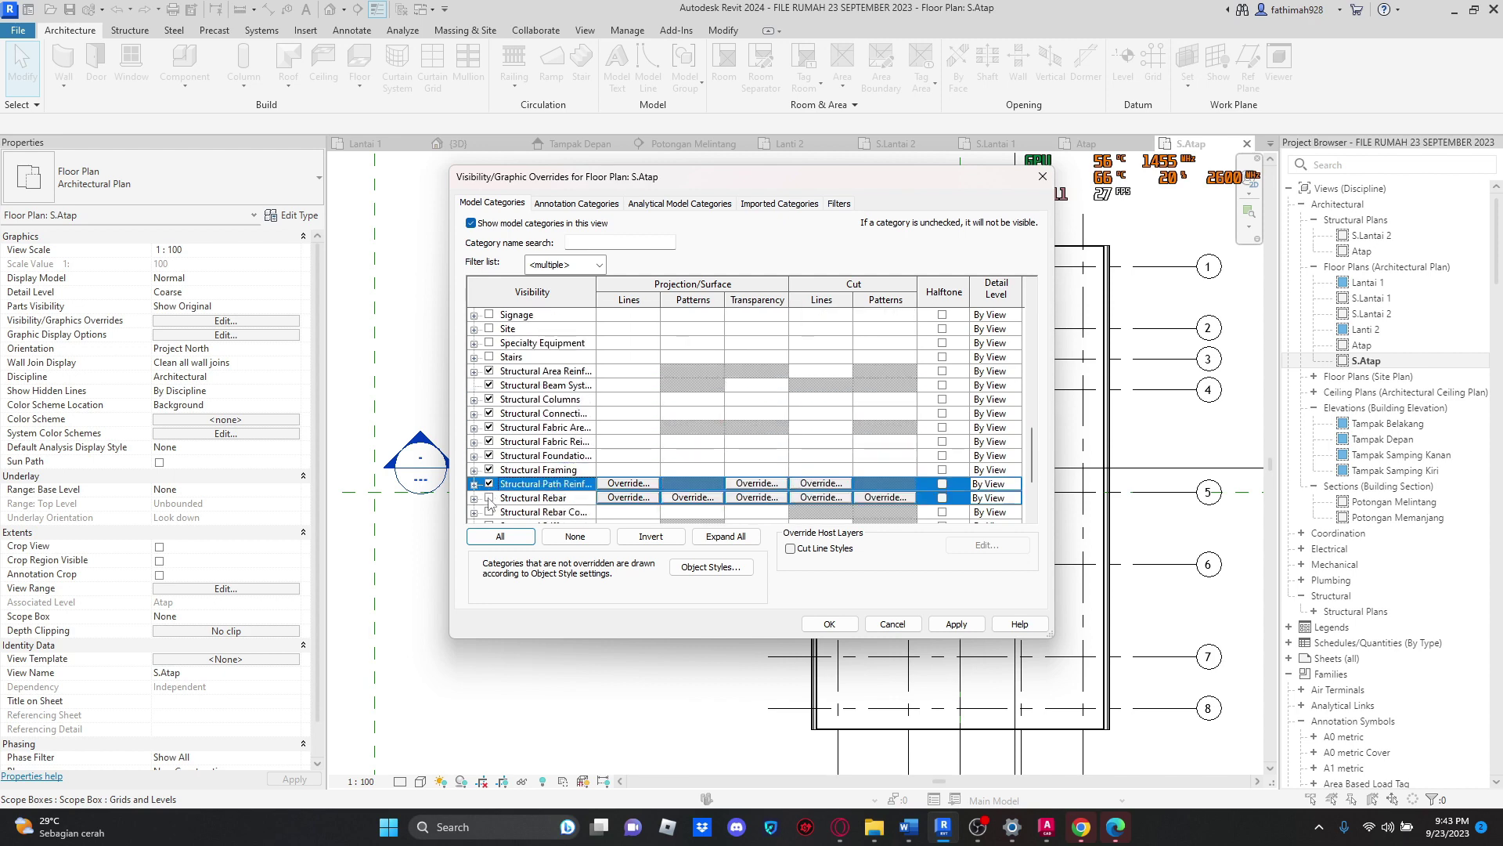
scroll(516, 452, down, 1)
click(489, 469)
click(489, 483)
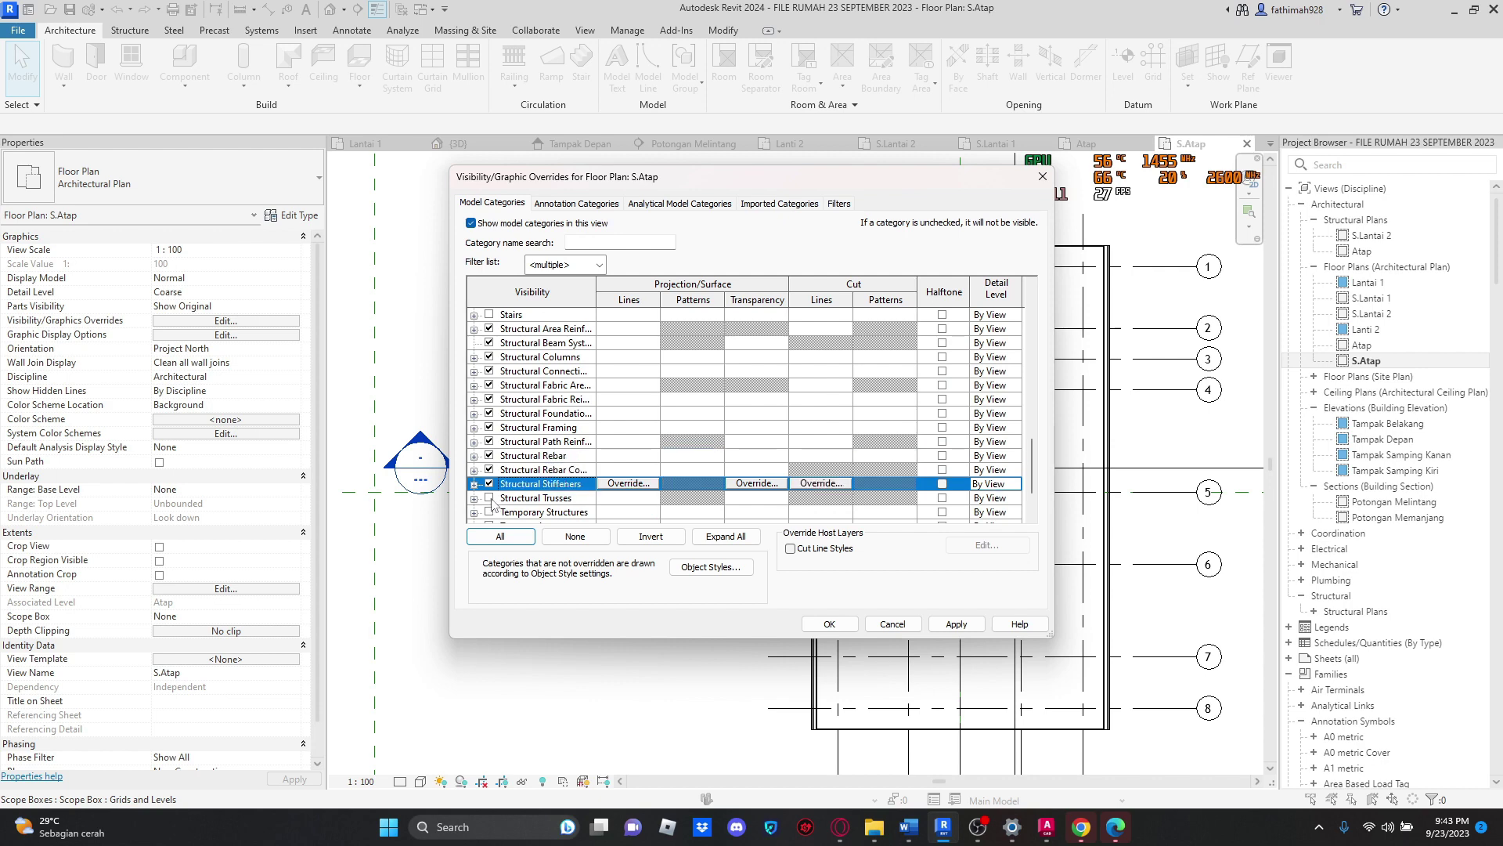
click(489, 497)
scroll(542, 455, down, 2)
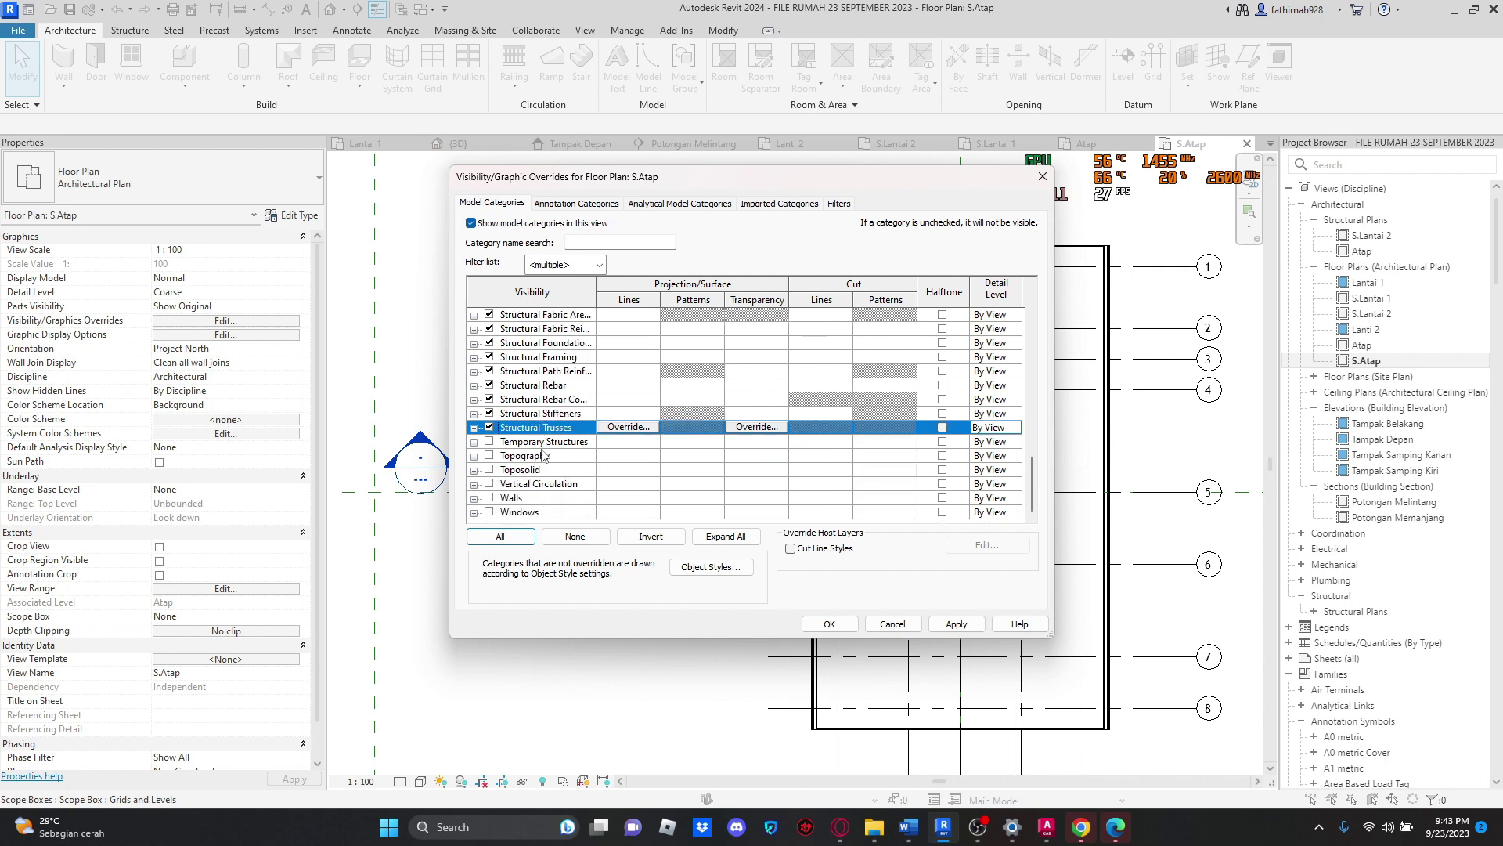
click(829, 624)
scroll(1065, 364, down, 3)
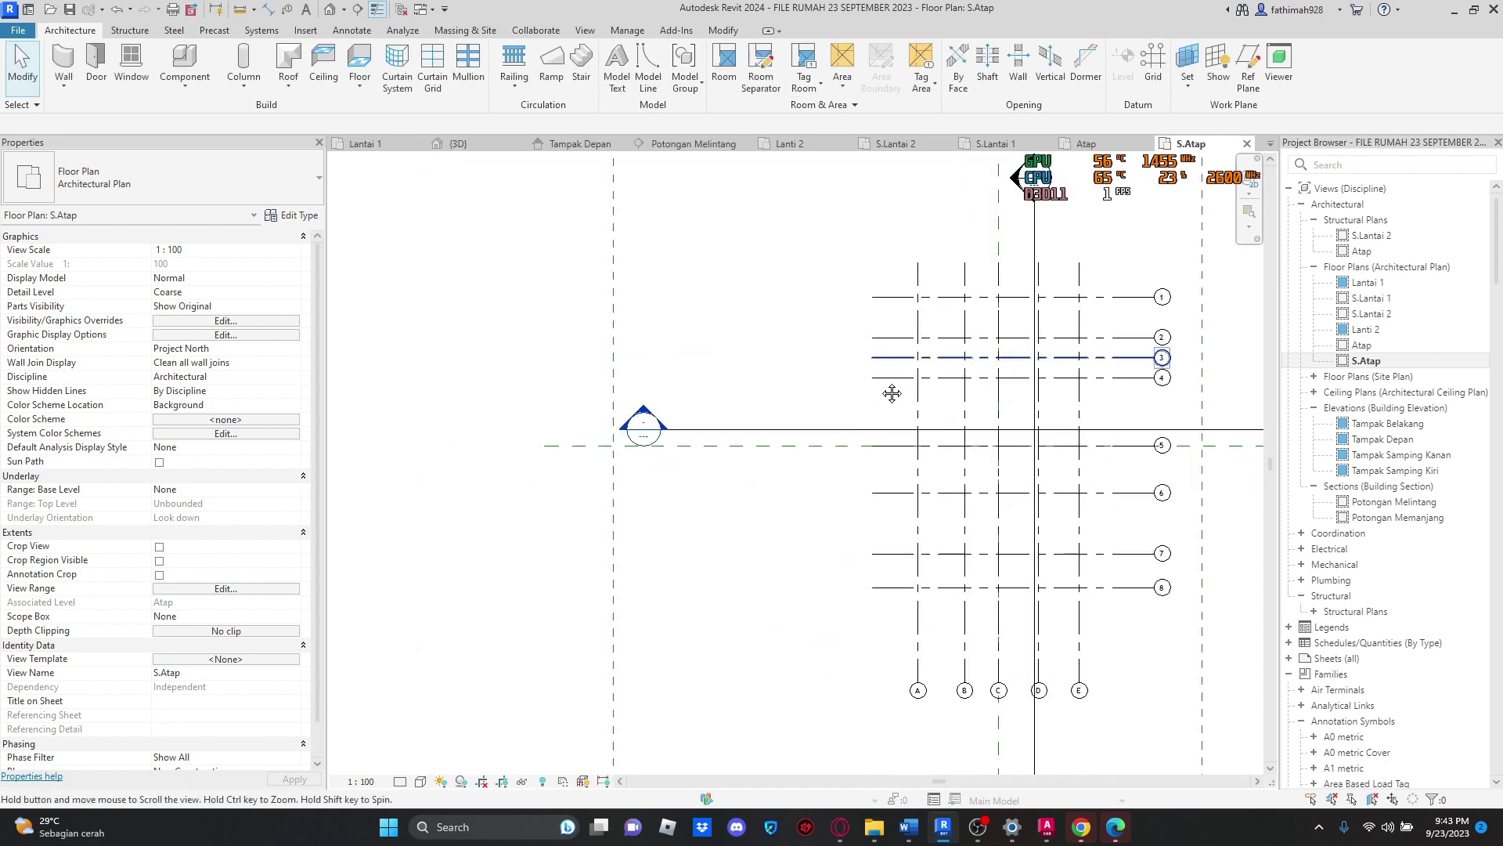
Step: Open the Tampak Samping Kanan elevation, then switch to the Tampak Depan elevation
click(1398, 457)
double_click(1399, 457)
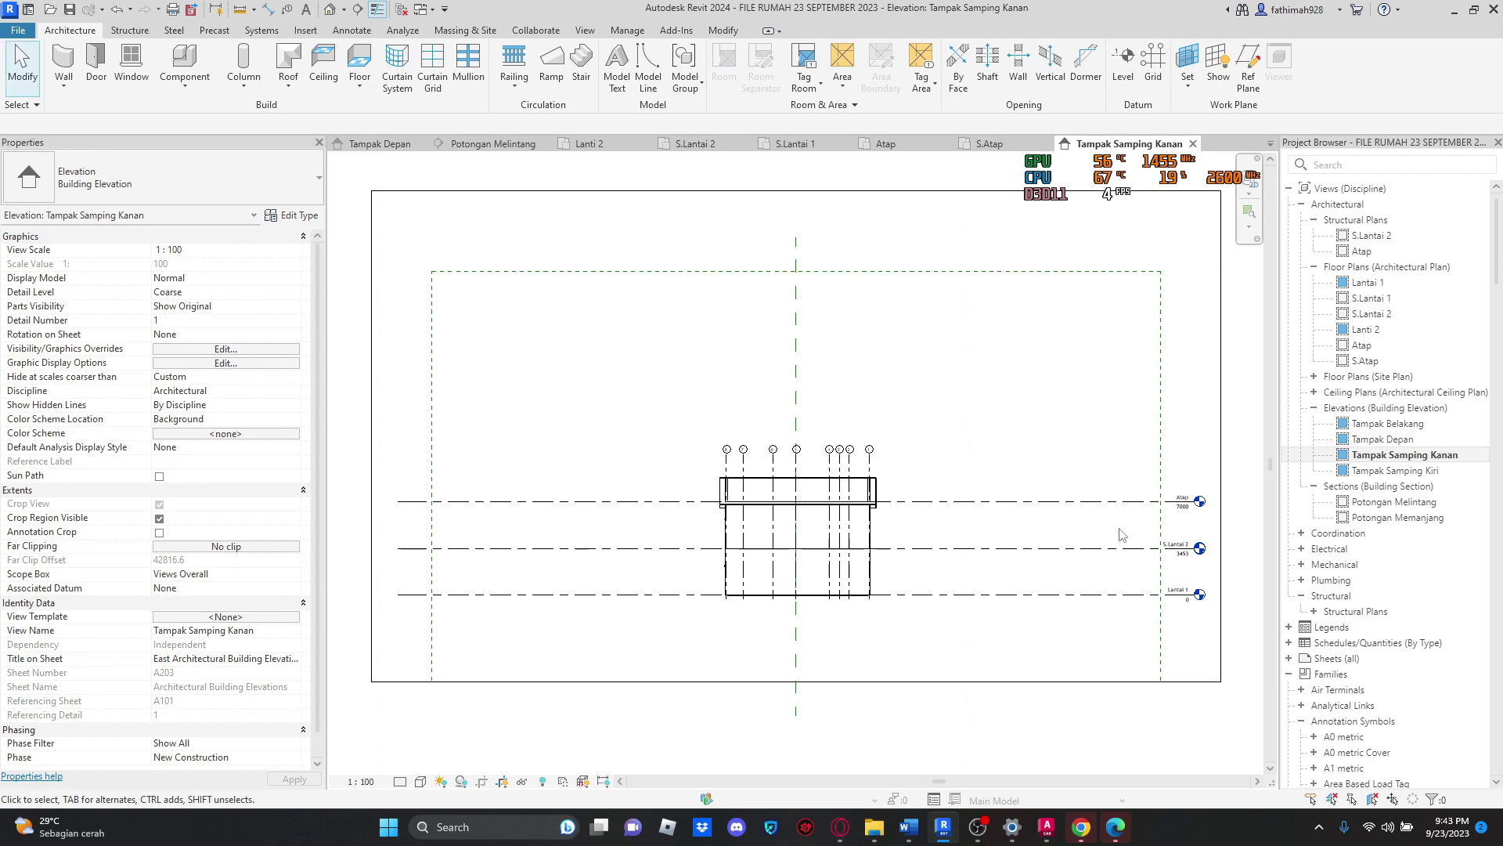
double_click(1401, 439)
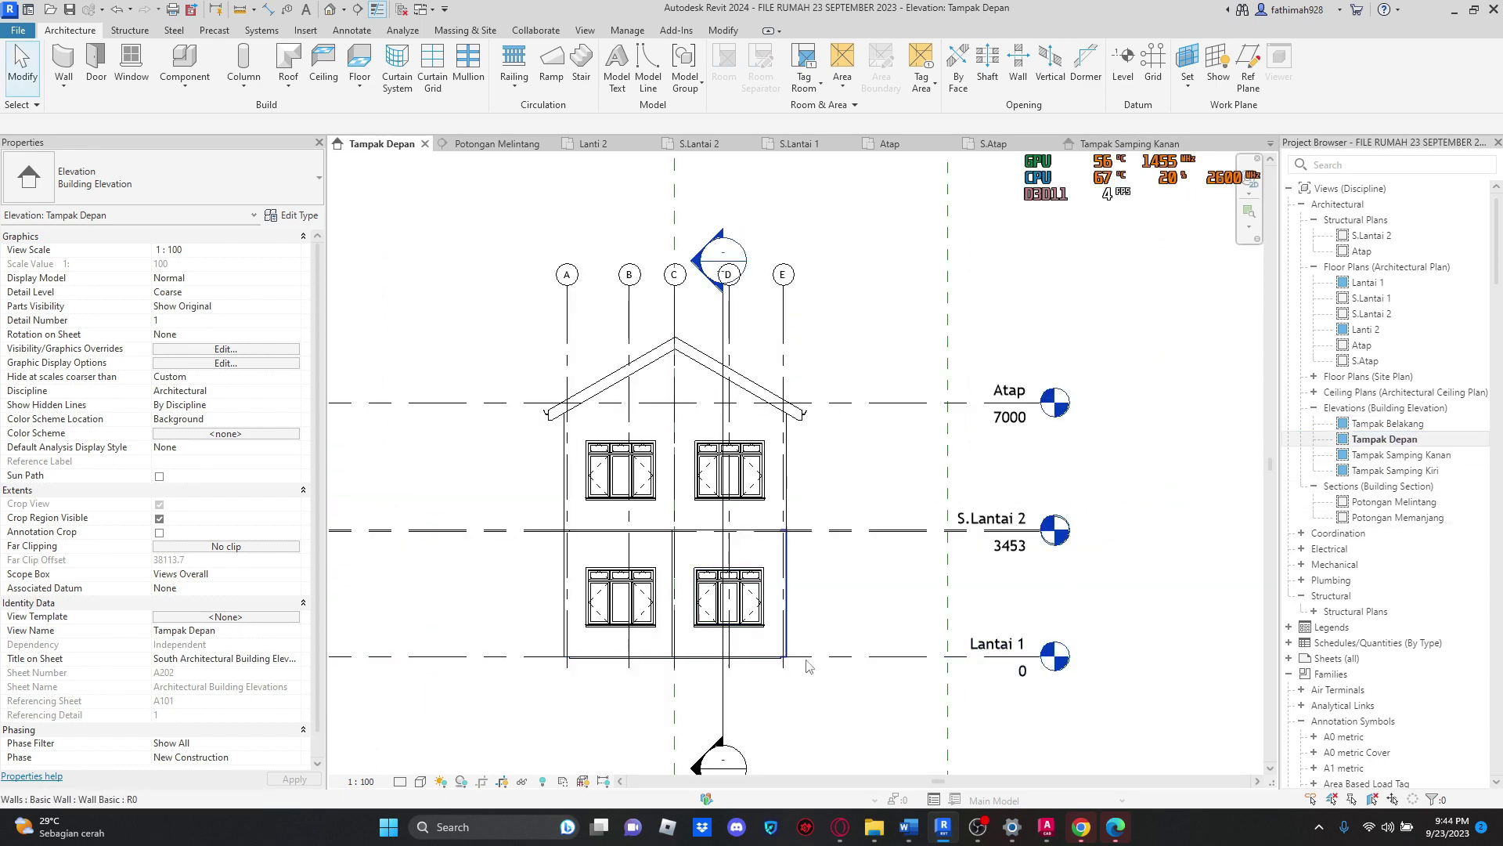
middle_drag(913, 430, 865, 364)
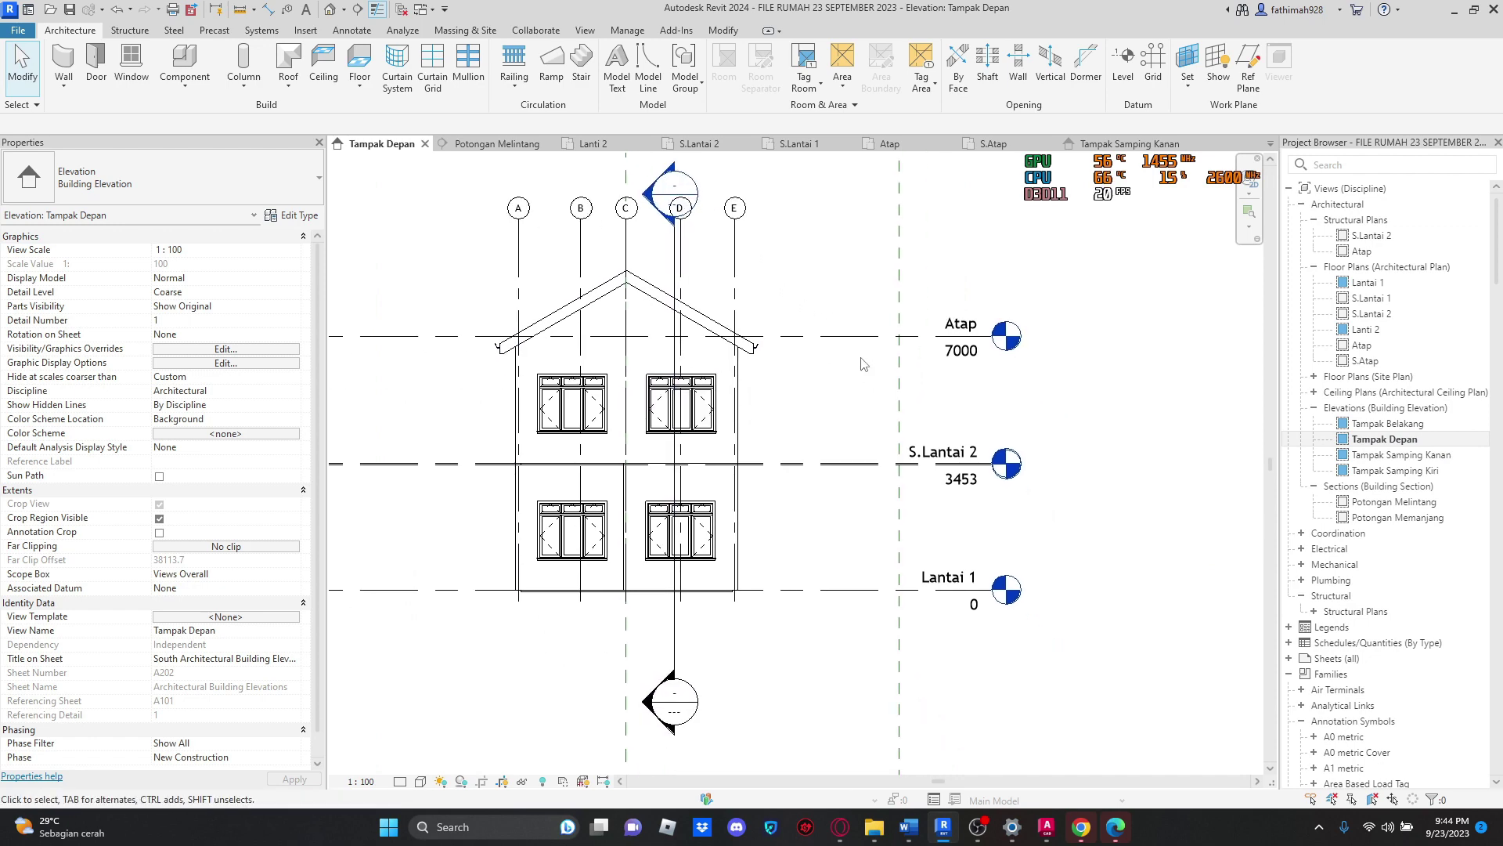
Step: Draw a new level line about 1600 mm below Lantai 1, spanning the width of the elevation
click(1123, 67)
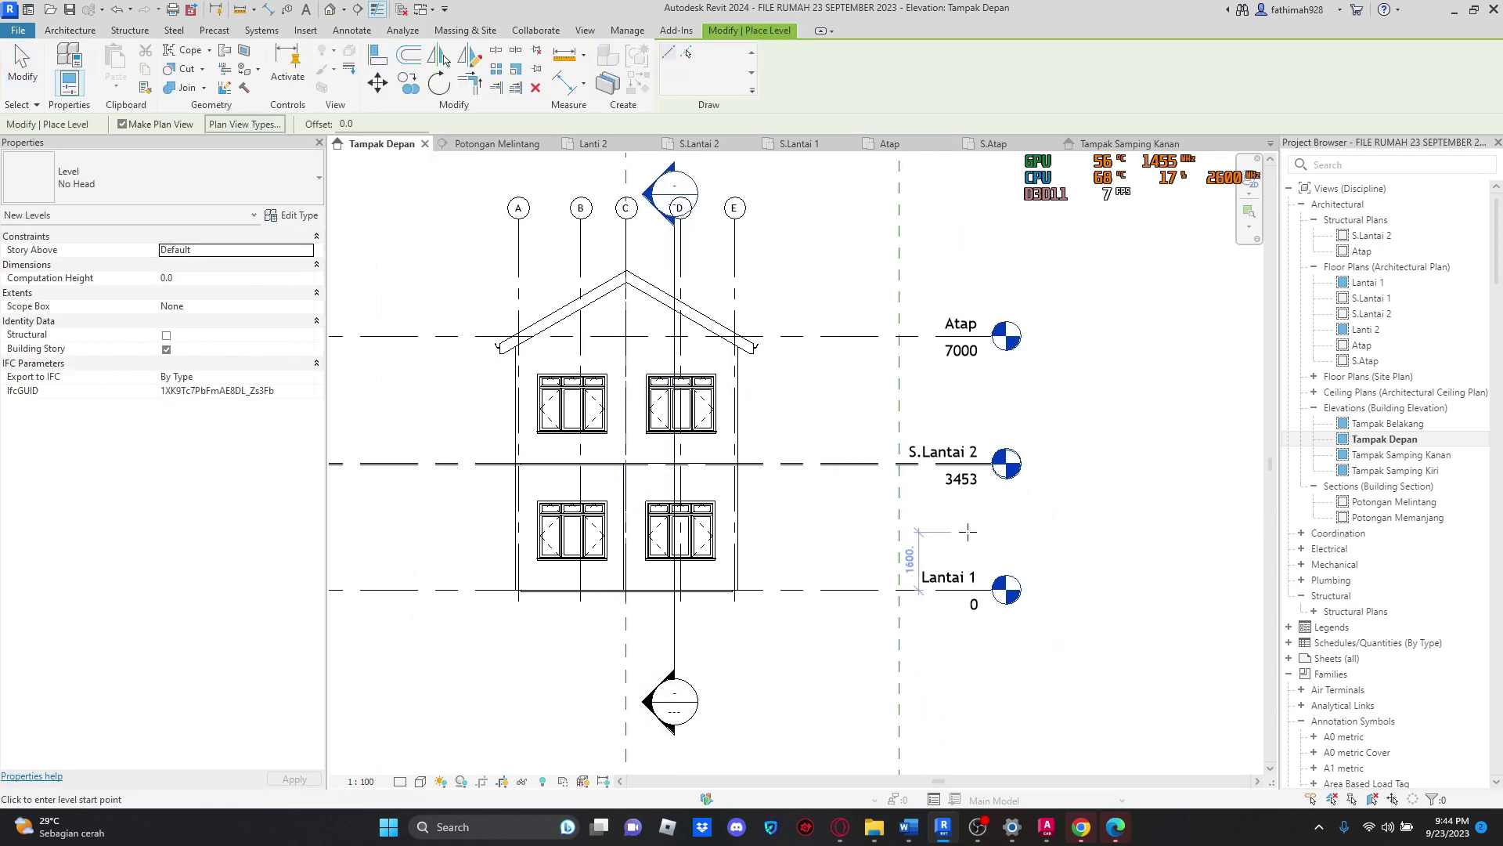
scroll(968, 531, up, 3)
scroll(680, 641, down, 7)
middle_drag(651, 636, 825, 526)
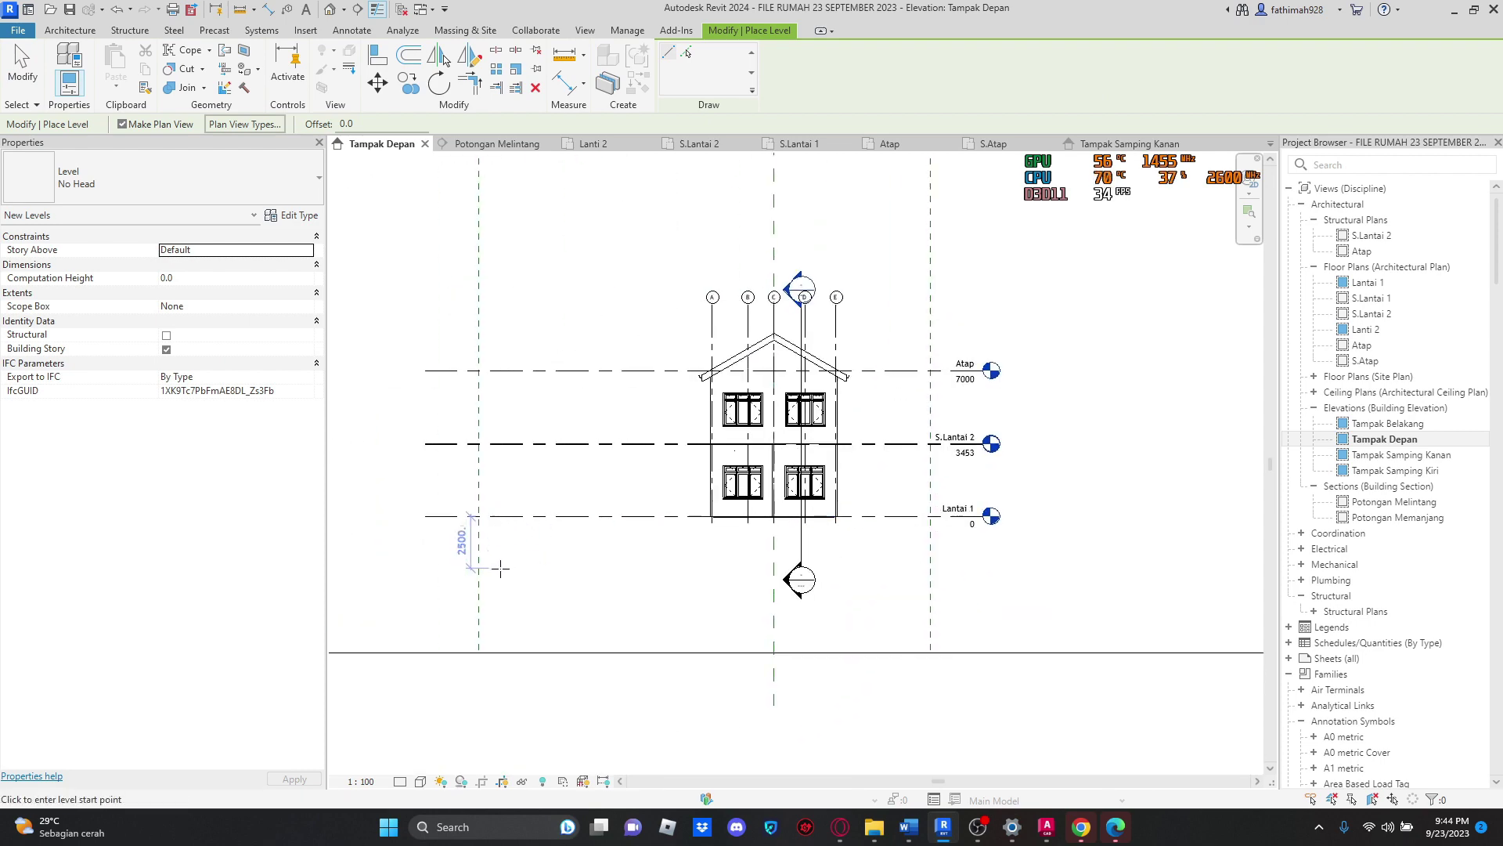
click(481, 550)
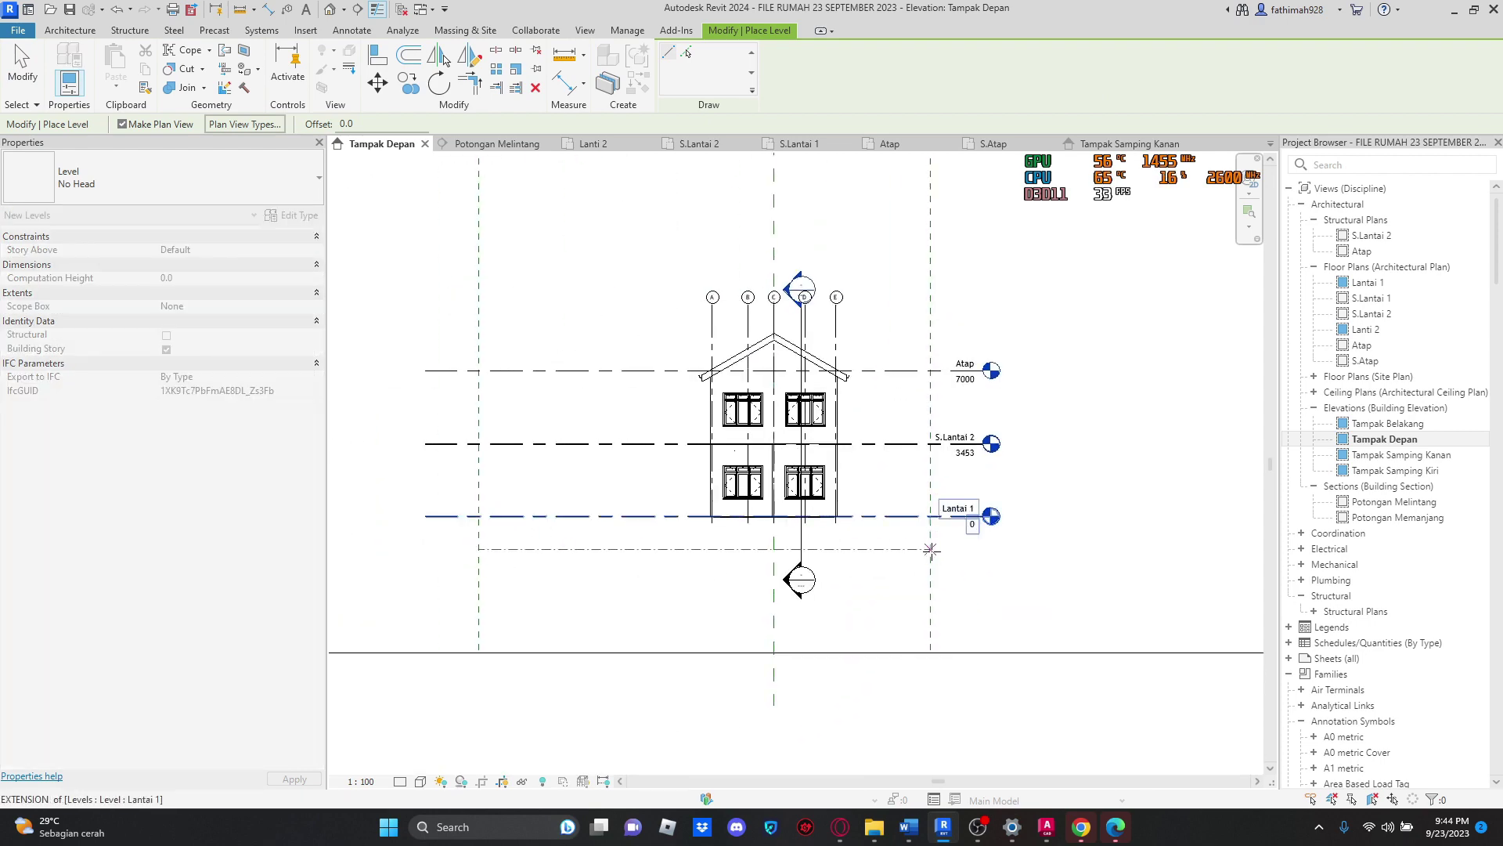
click(928, 549)
scroll(971, 545, up, 2)
key(Escape)
key(Escape)
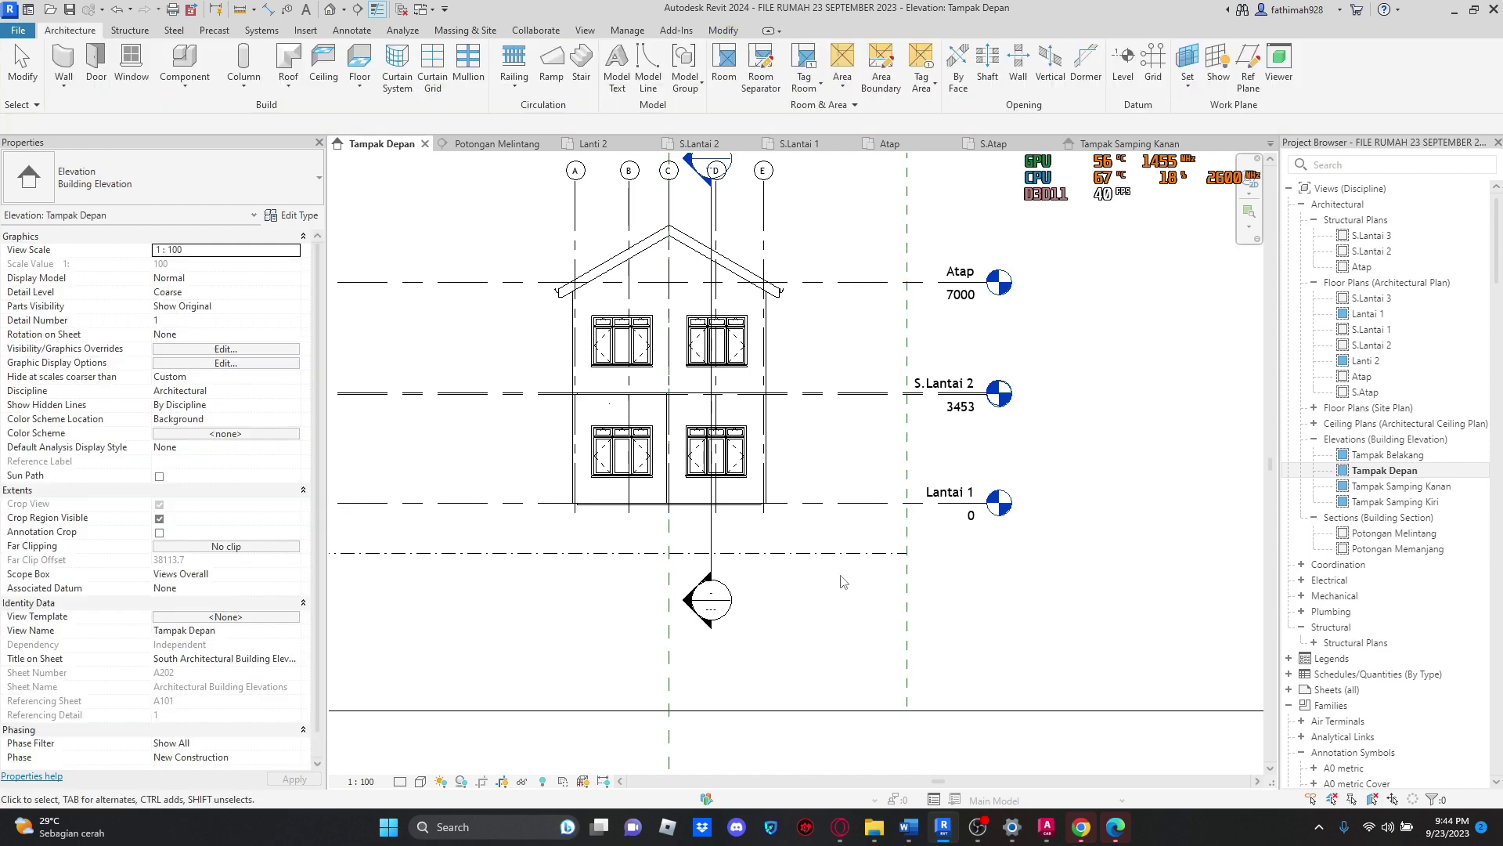
Step: Change the new bottom level's type to Arch_8mm Head (Symbol Both Ends) and assign it the Grids and Levels scope box
click(783, 553)
click(196, 180)
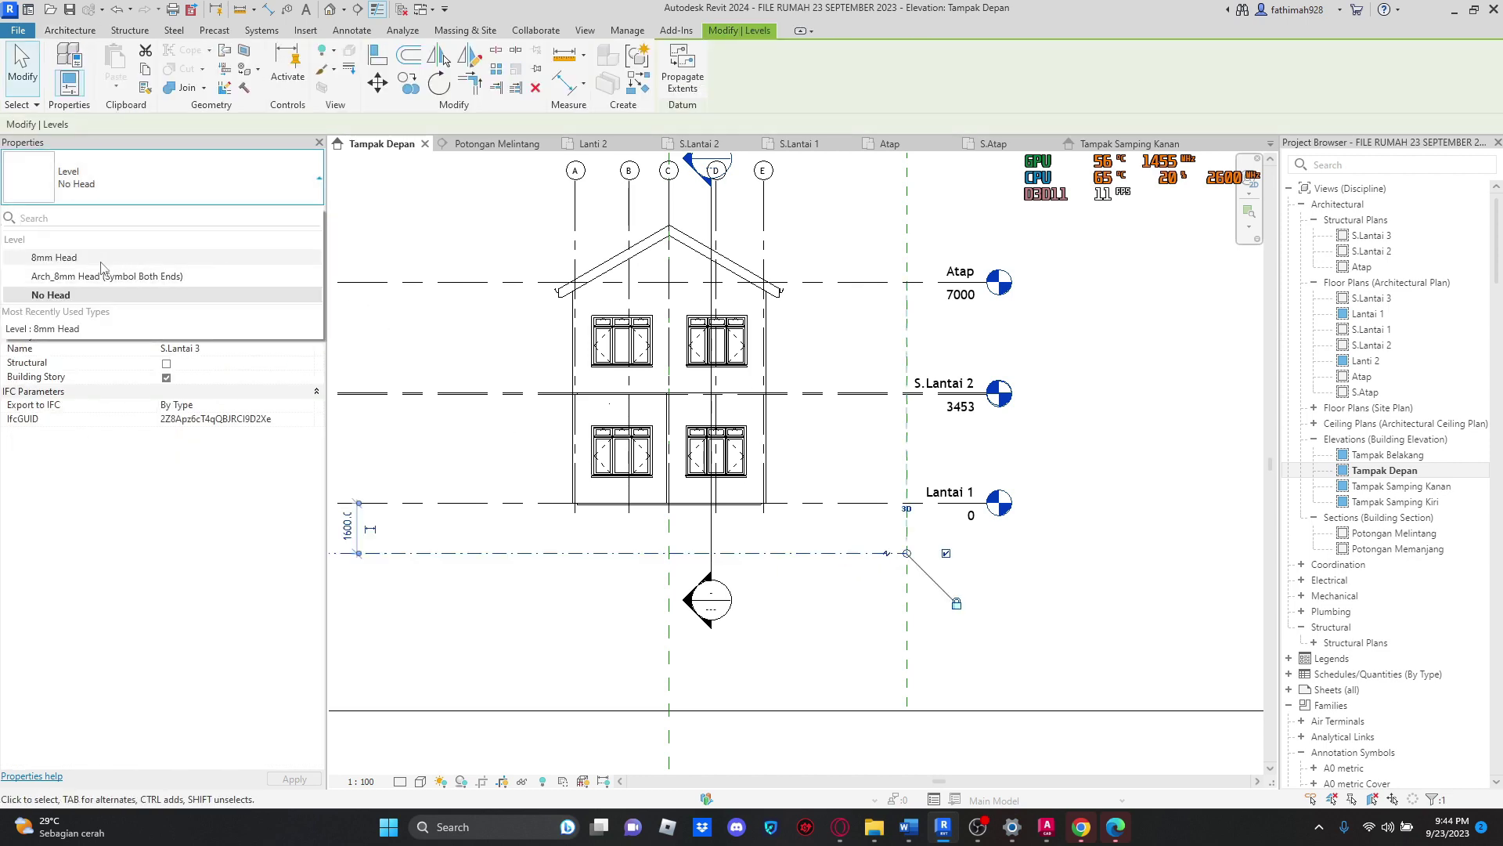
click(105, 270)
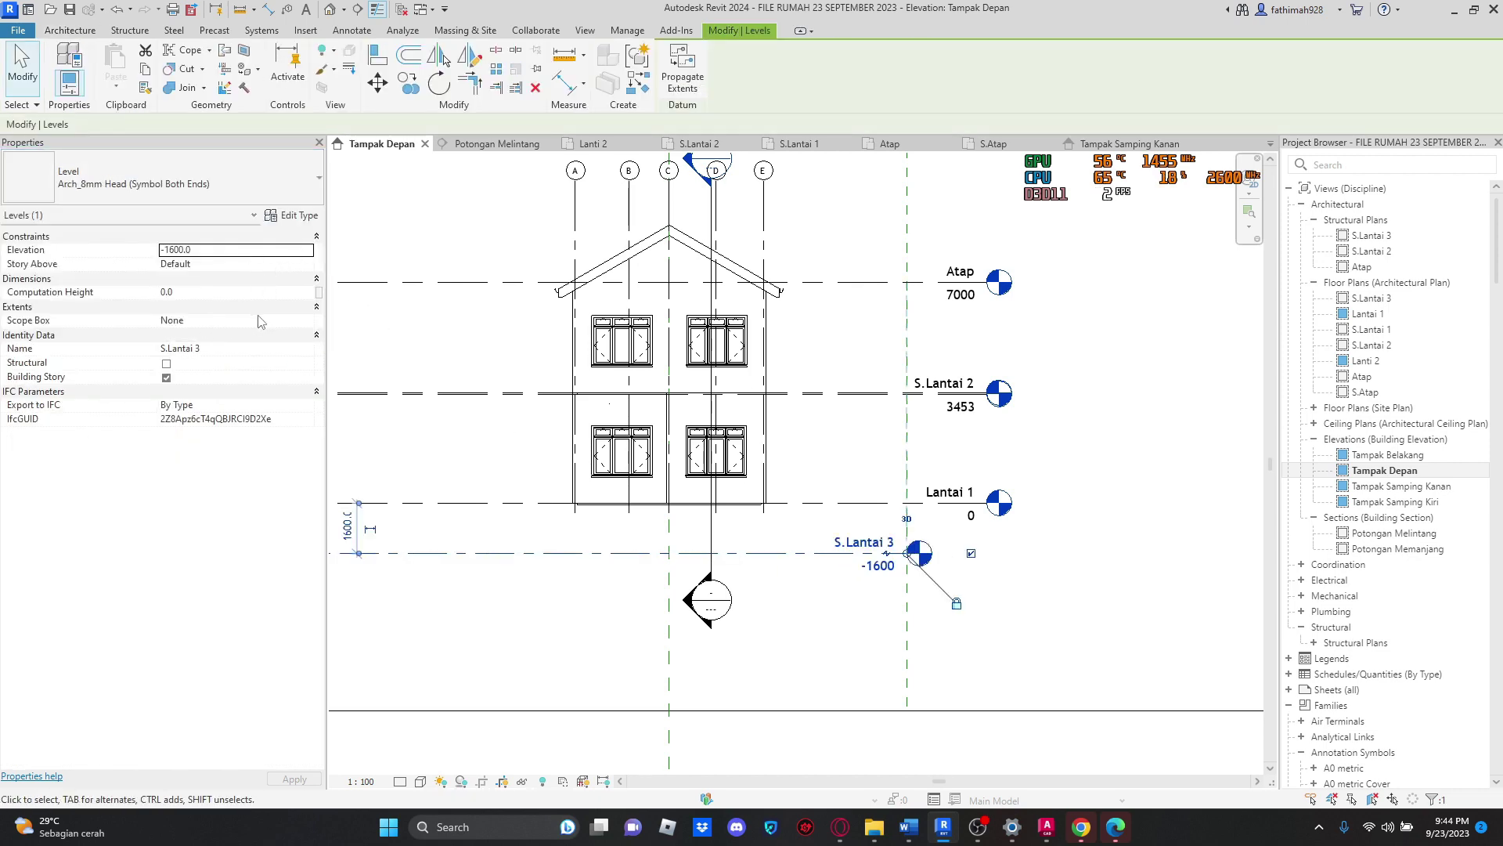
click(316, 307)
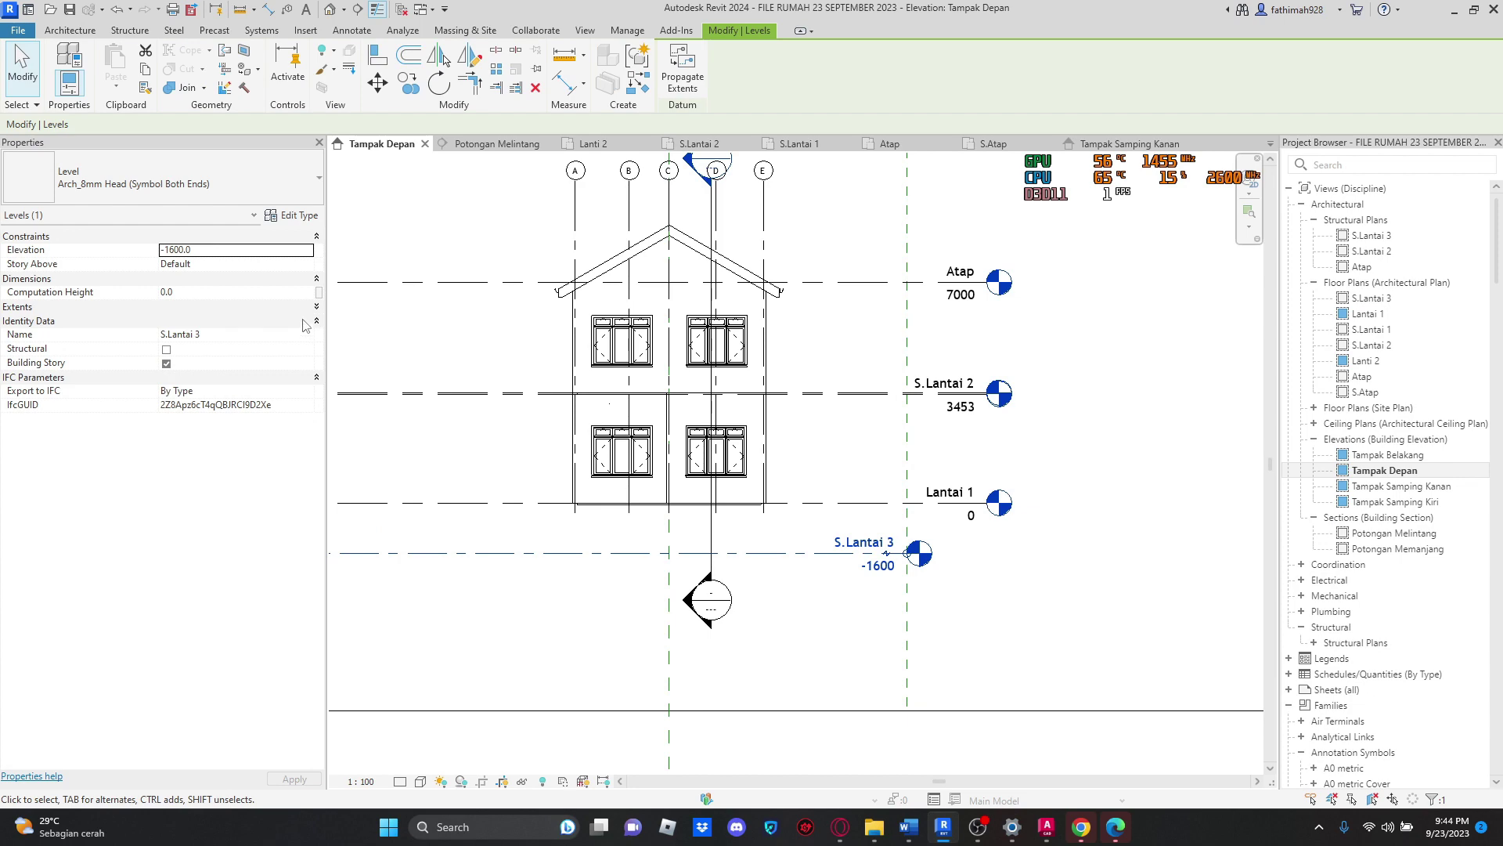
click(316, 307)
click(305, 325)
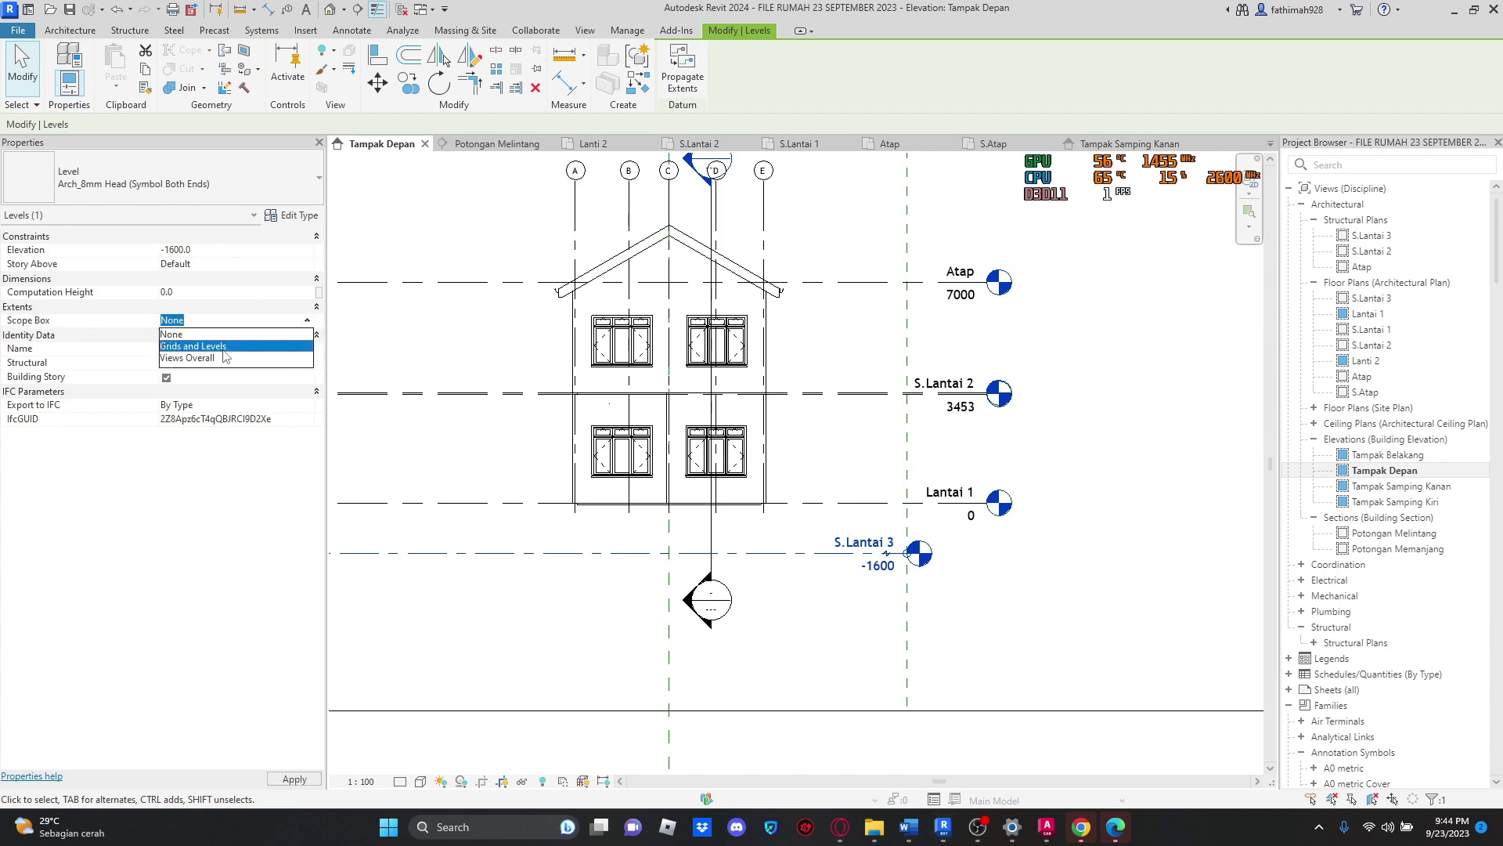
click(234, 351)
Step: Rename the new bottom level and its corresponding views as Pondasi, and set the level's elevation to -1000
scroll(910, 561, up, 2)
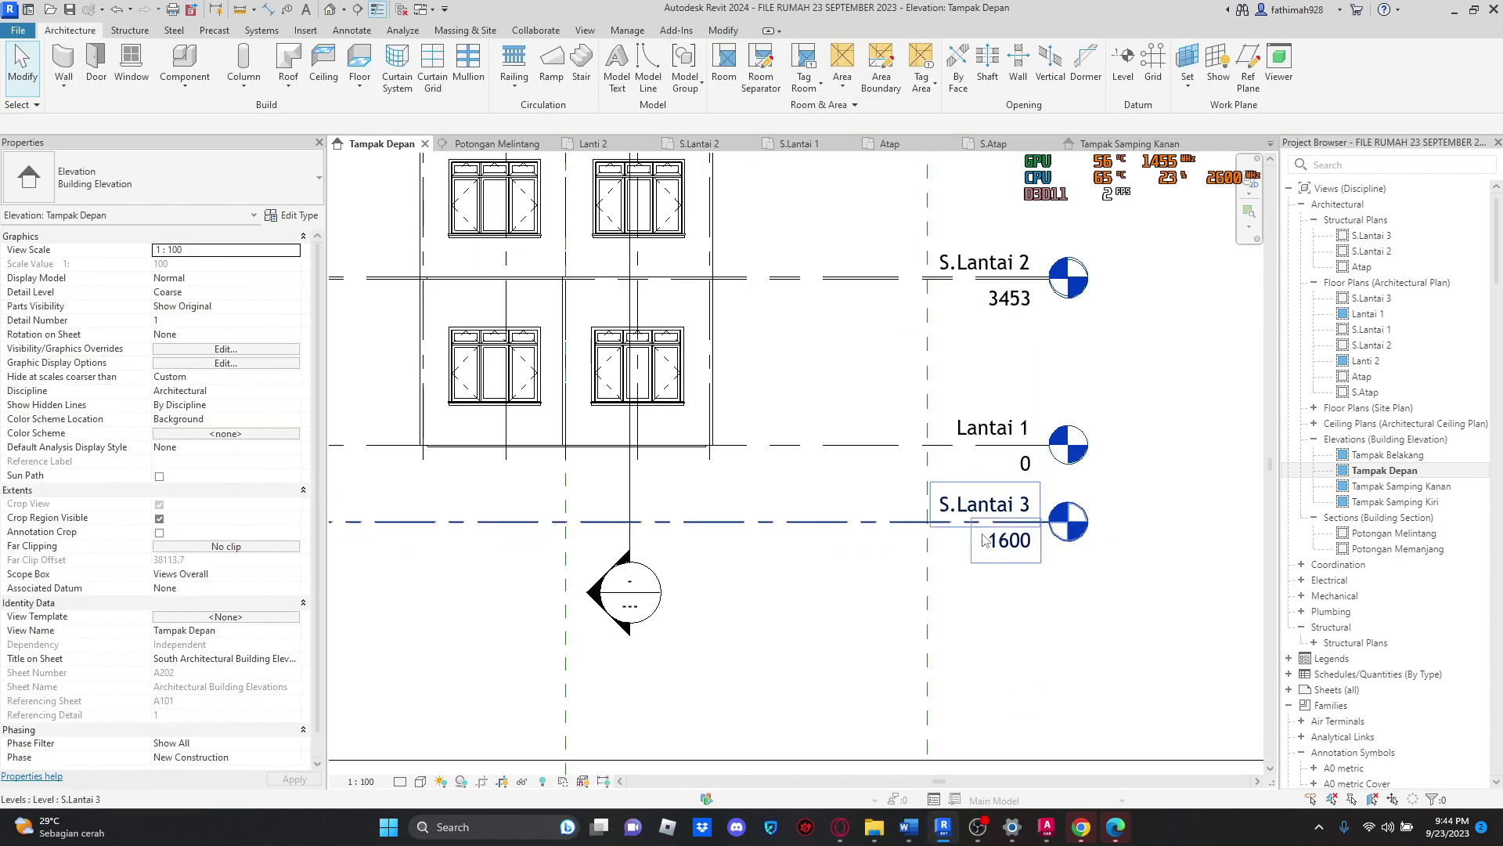
double_click(989, 507)
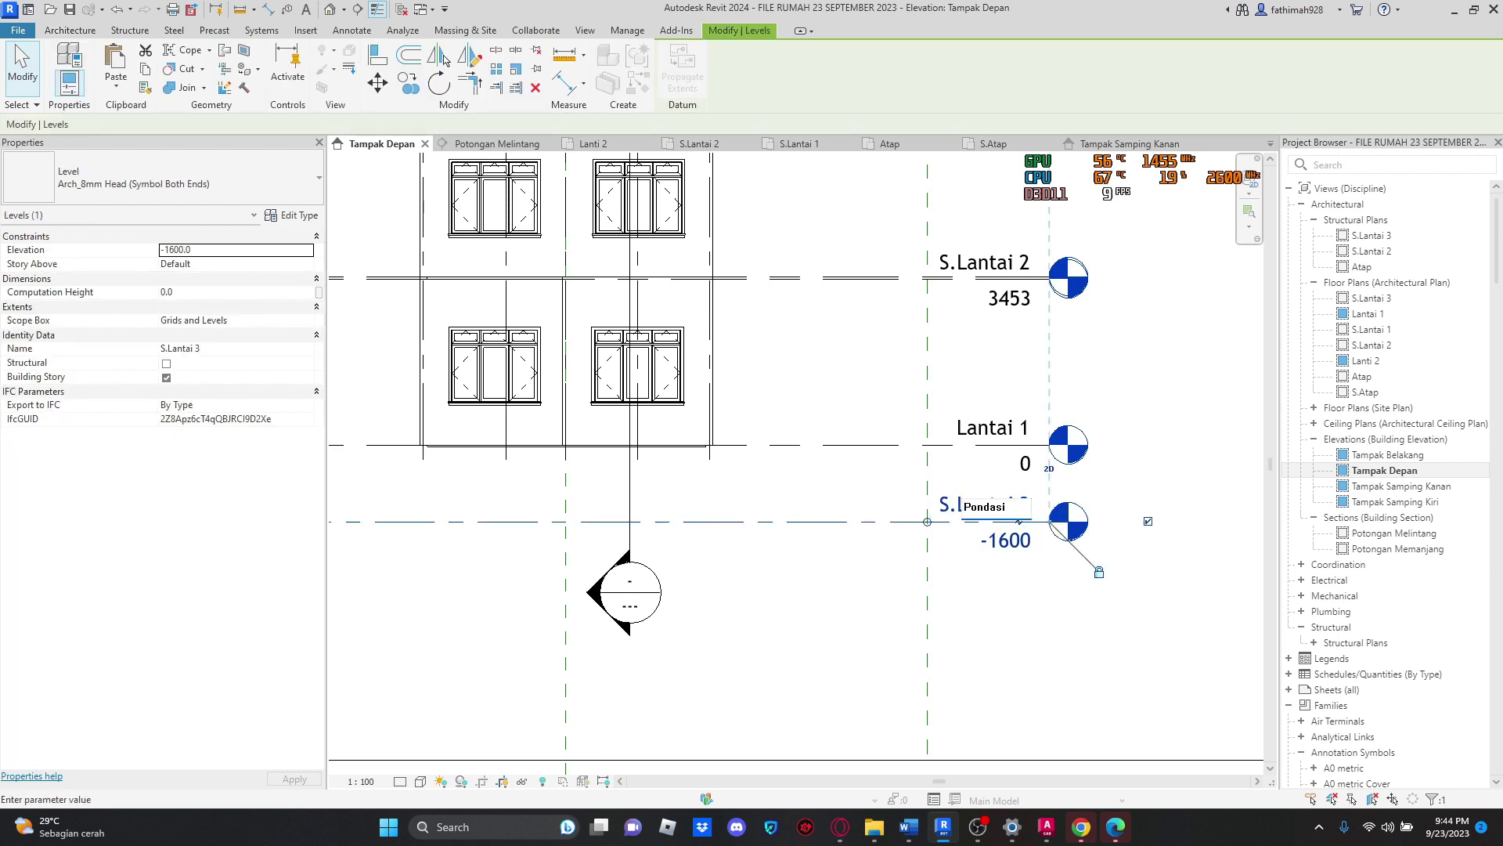
click(885, 573)
click(808, 413)
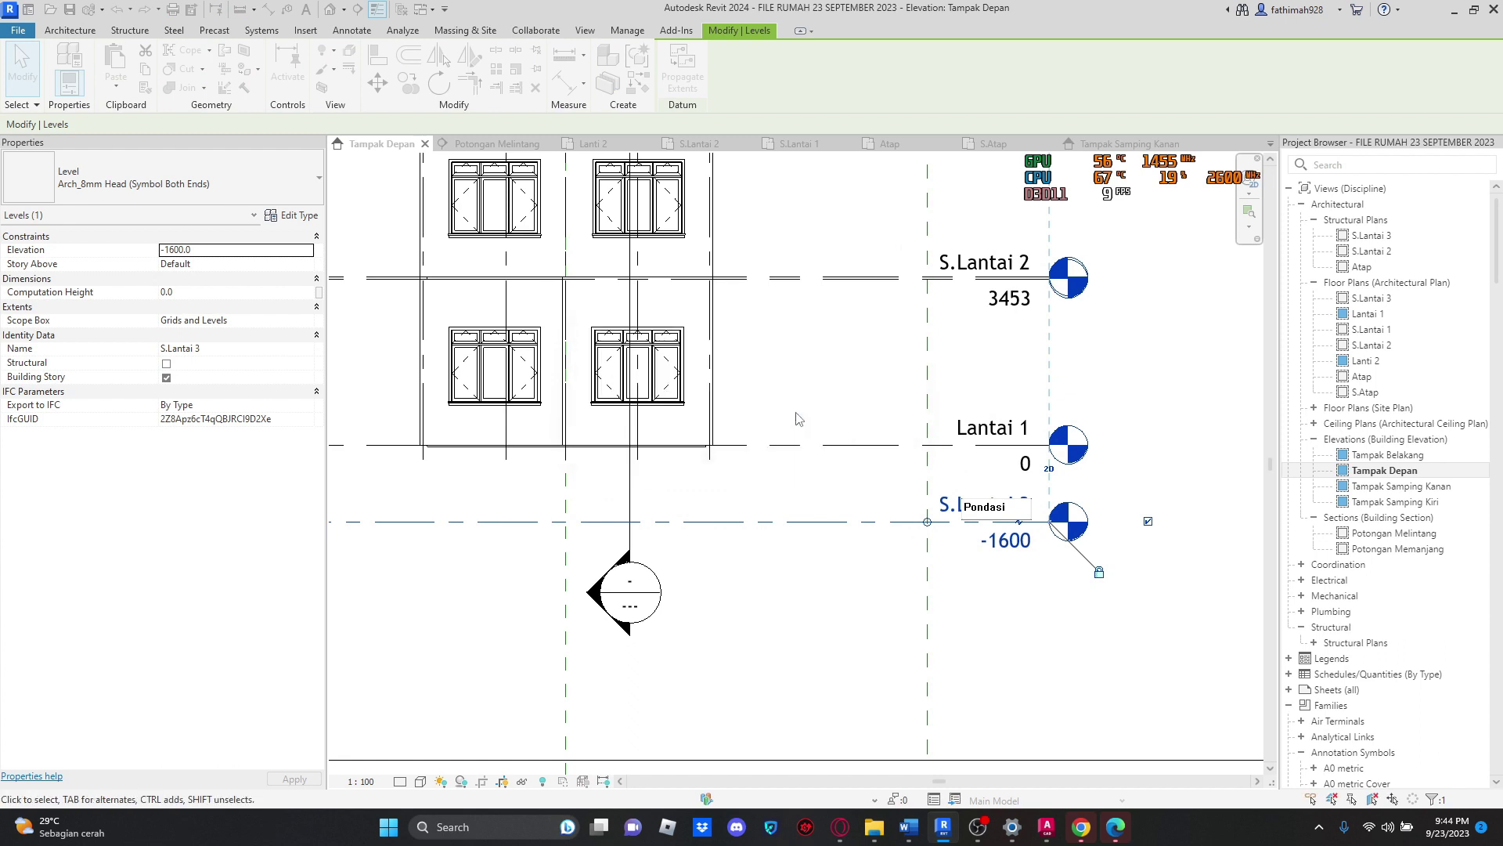
scroll(999, 536, up, 2)
click(994, 540)
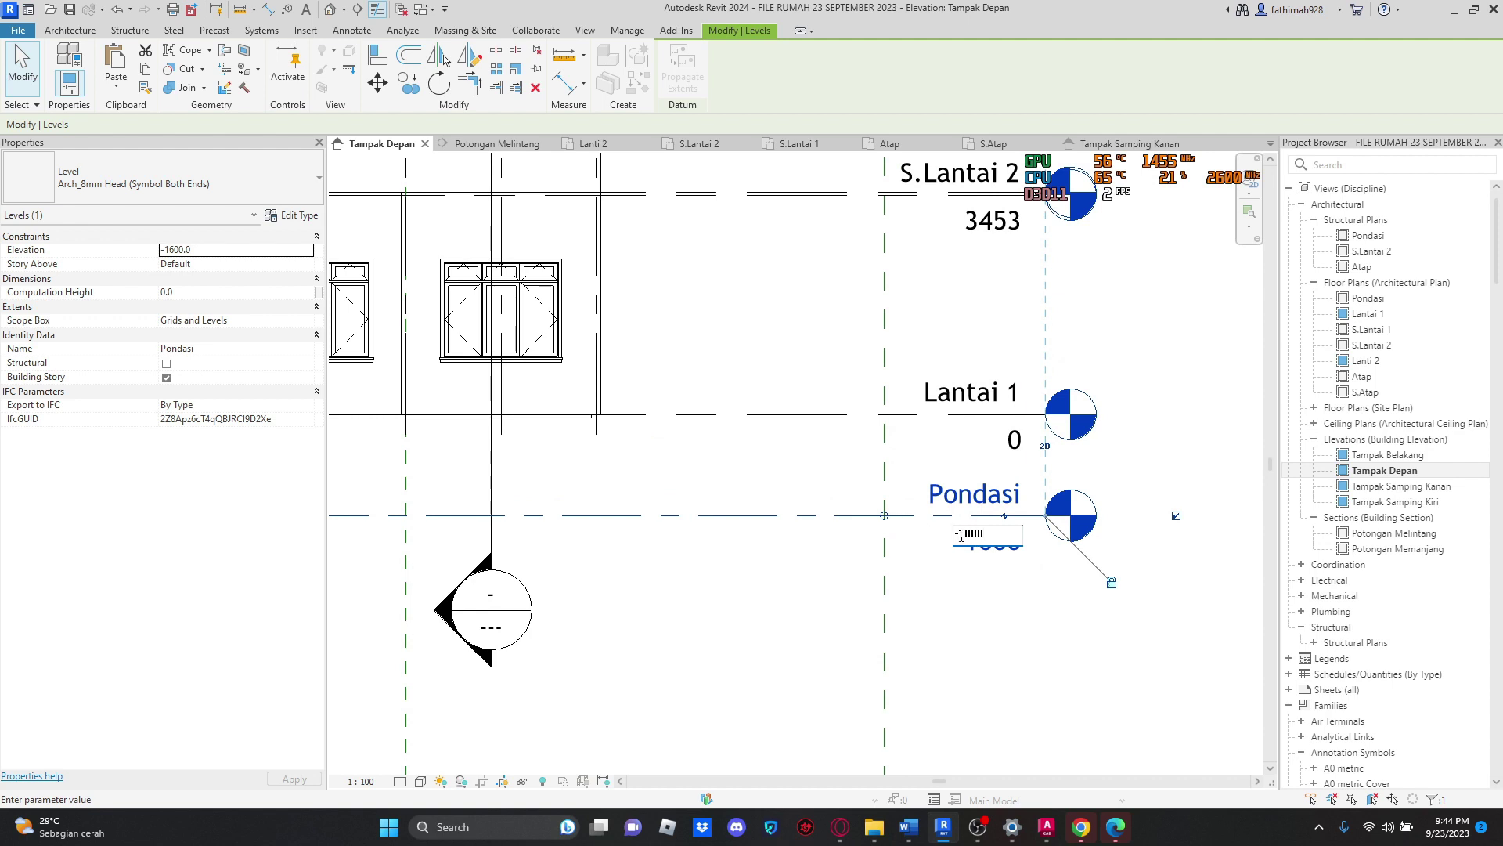
key(Return)
Step: Try an elevation of 1000 for the Pondasi level and restore it to -1000
click(988, 505)
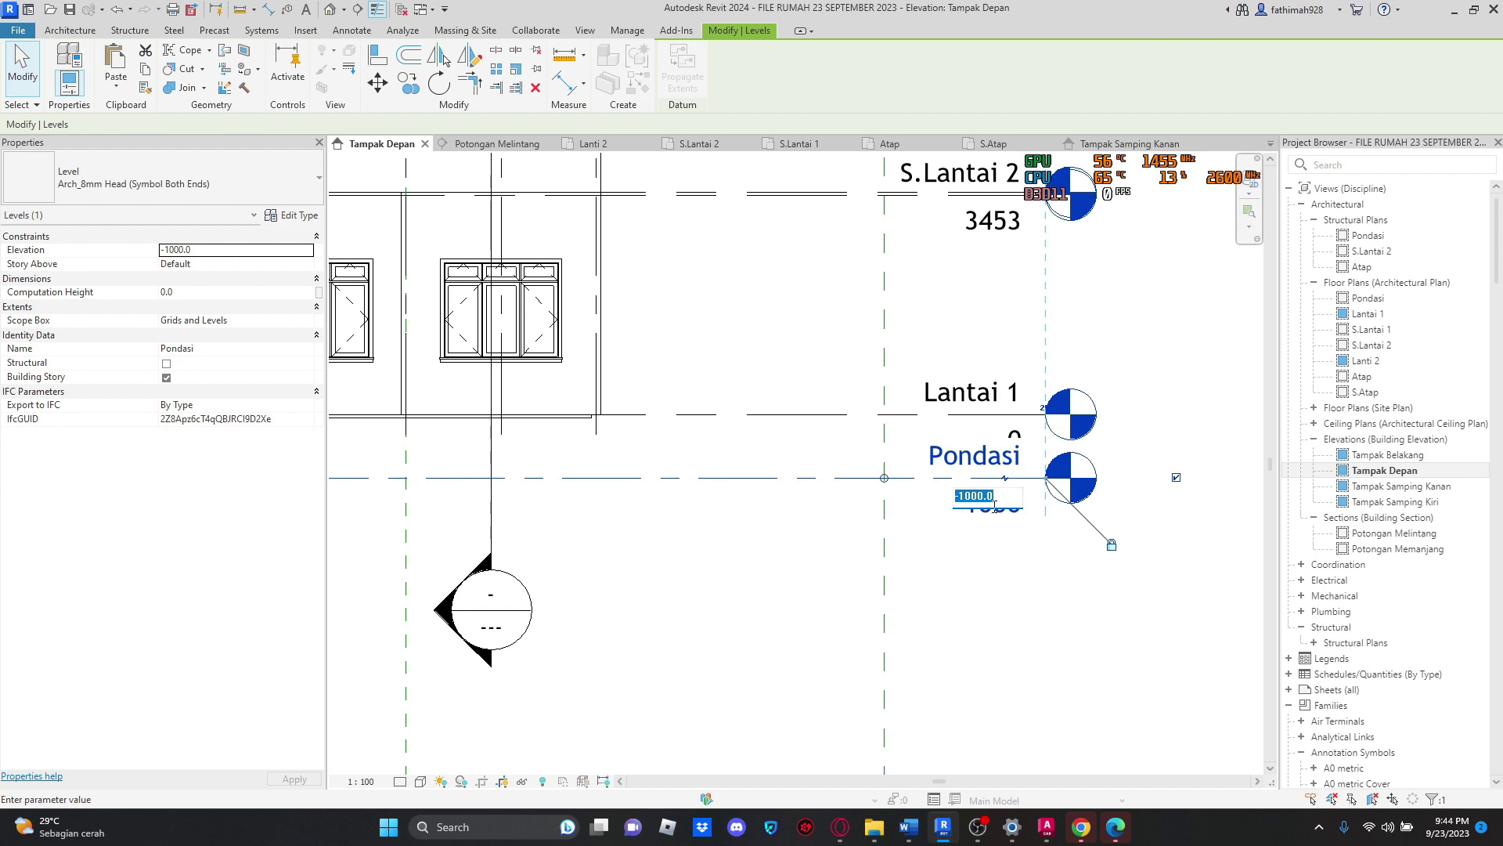
key(Return)
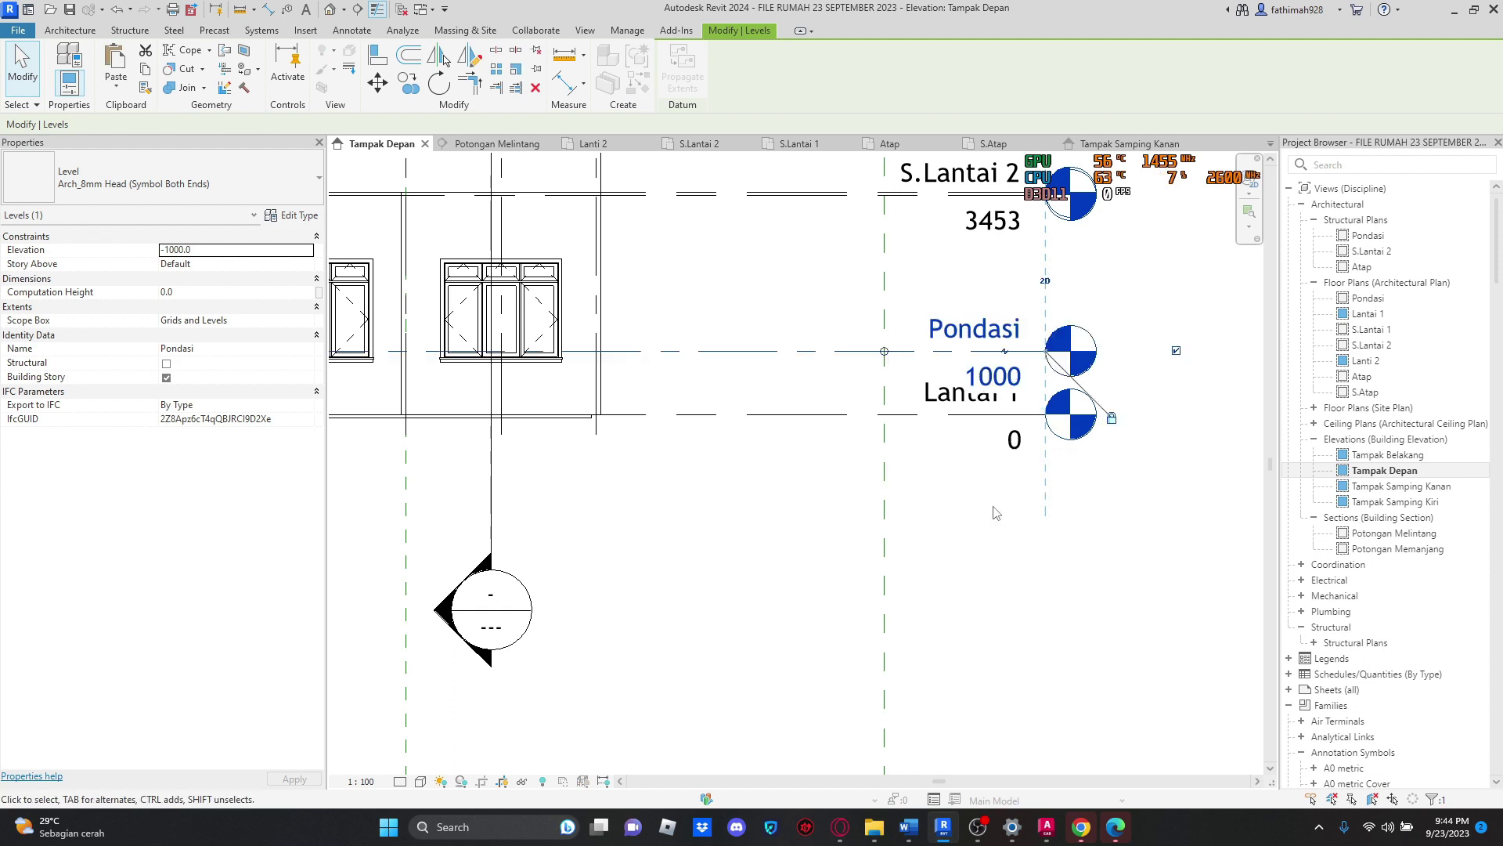
click(990, 392)
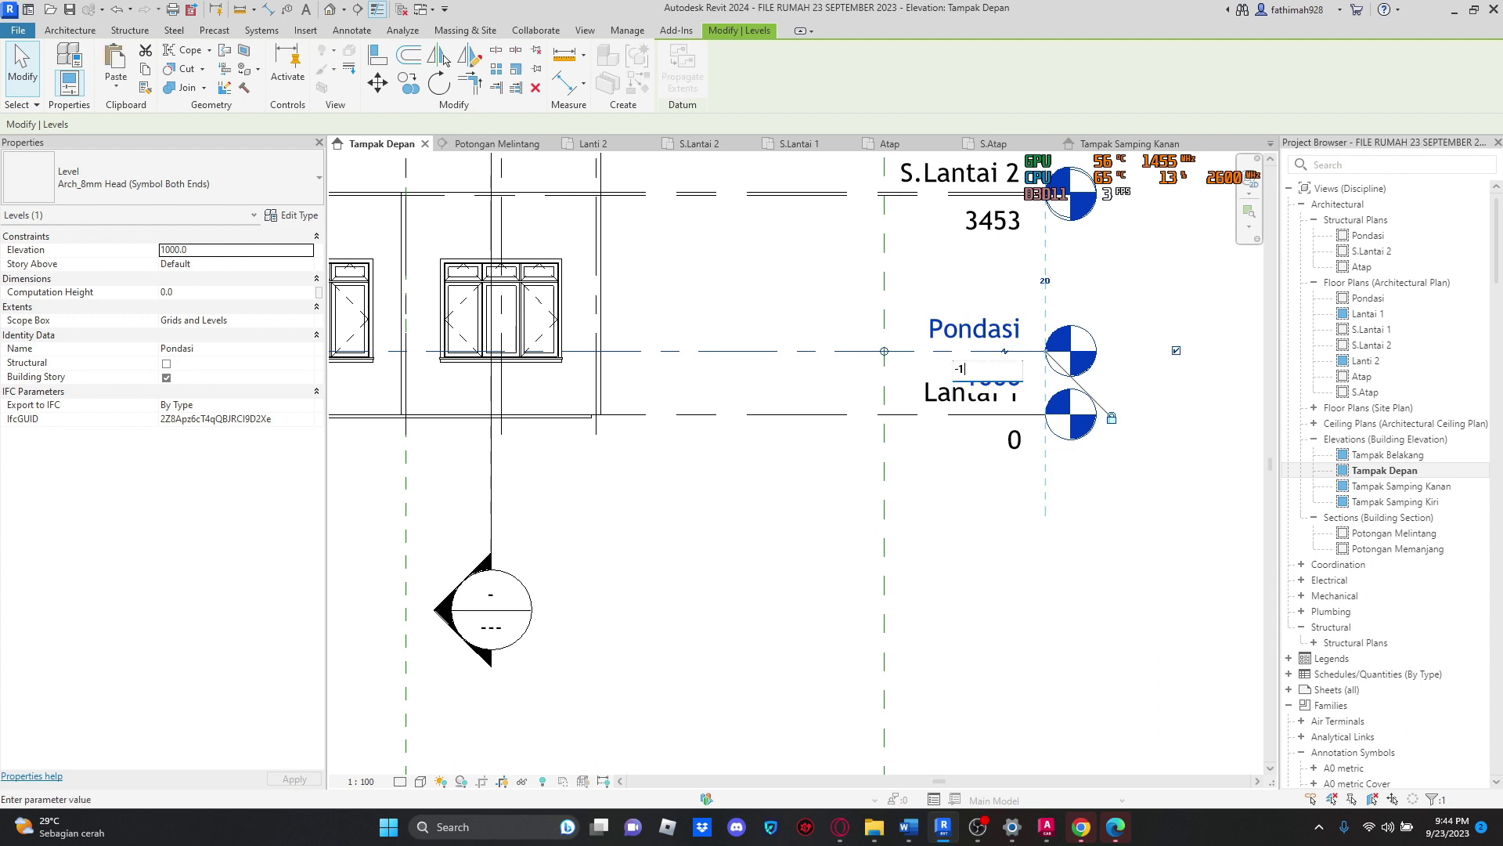
key(Return)
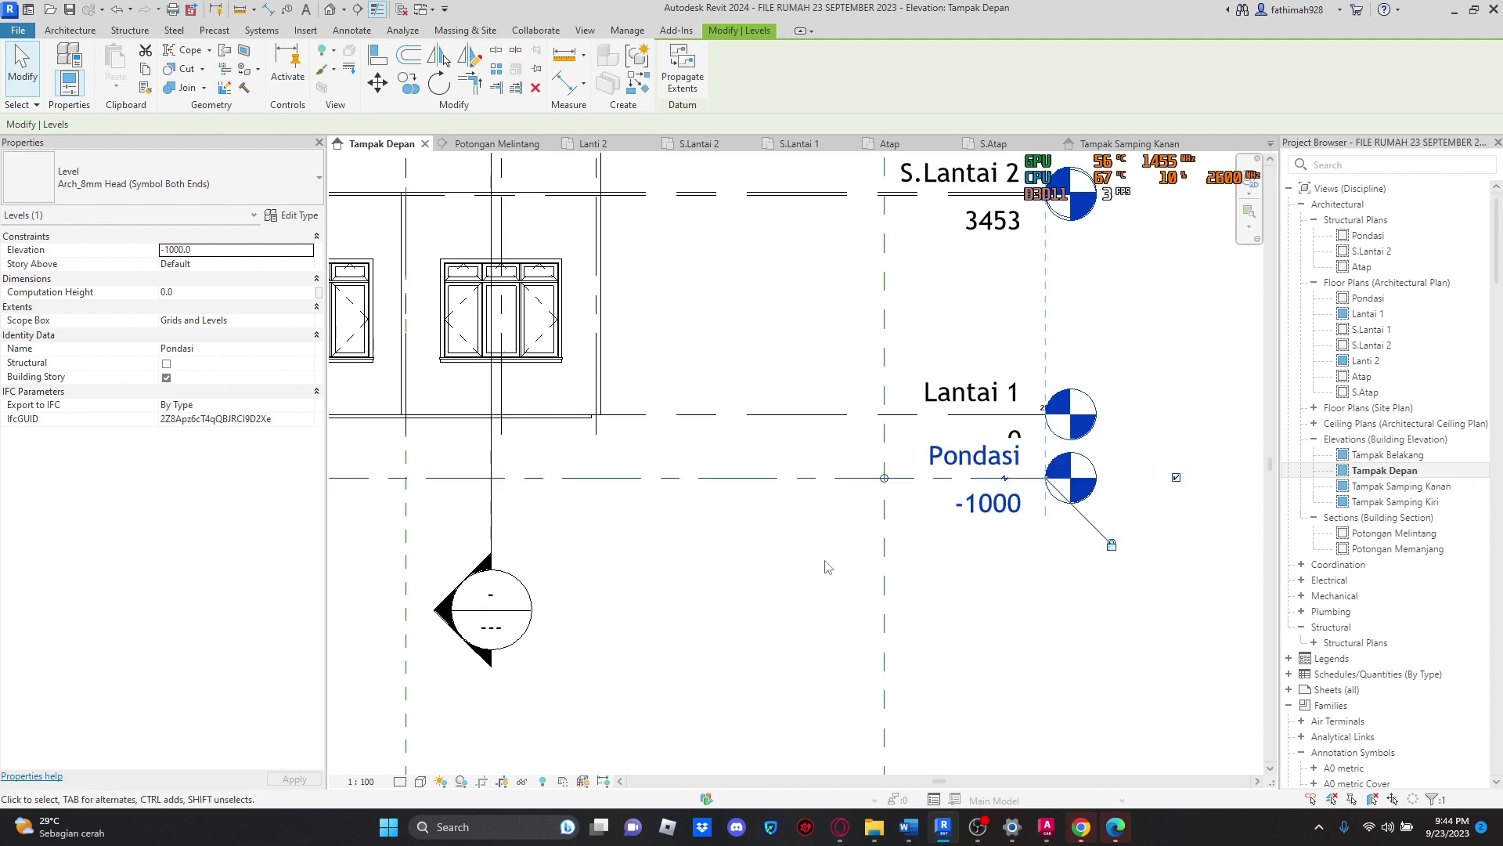
Step: Add elbows to the Pondasi and S.Lantai 2 level heads and lower the S.Lantai 2 head clear of the Lantai 2 label
click(1006, 478)
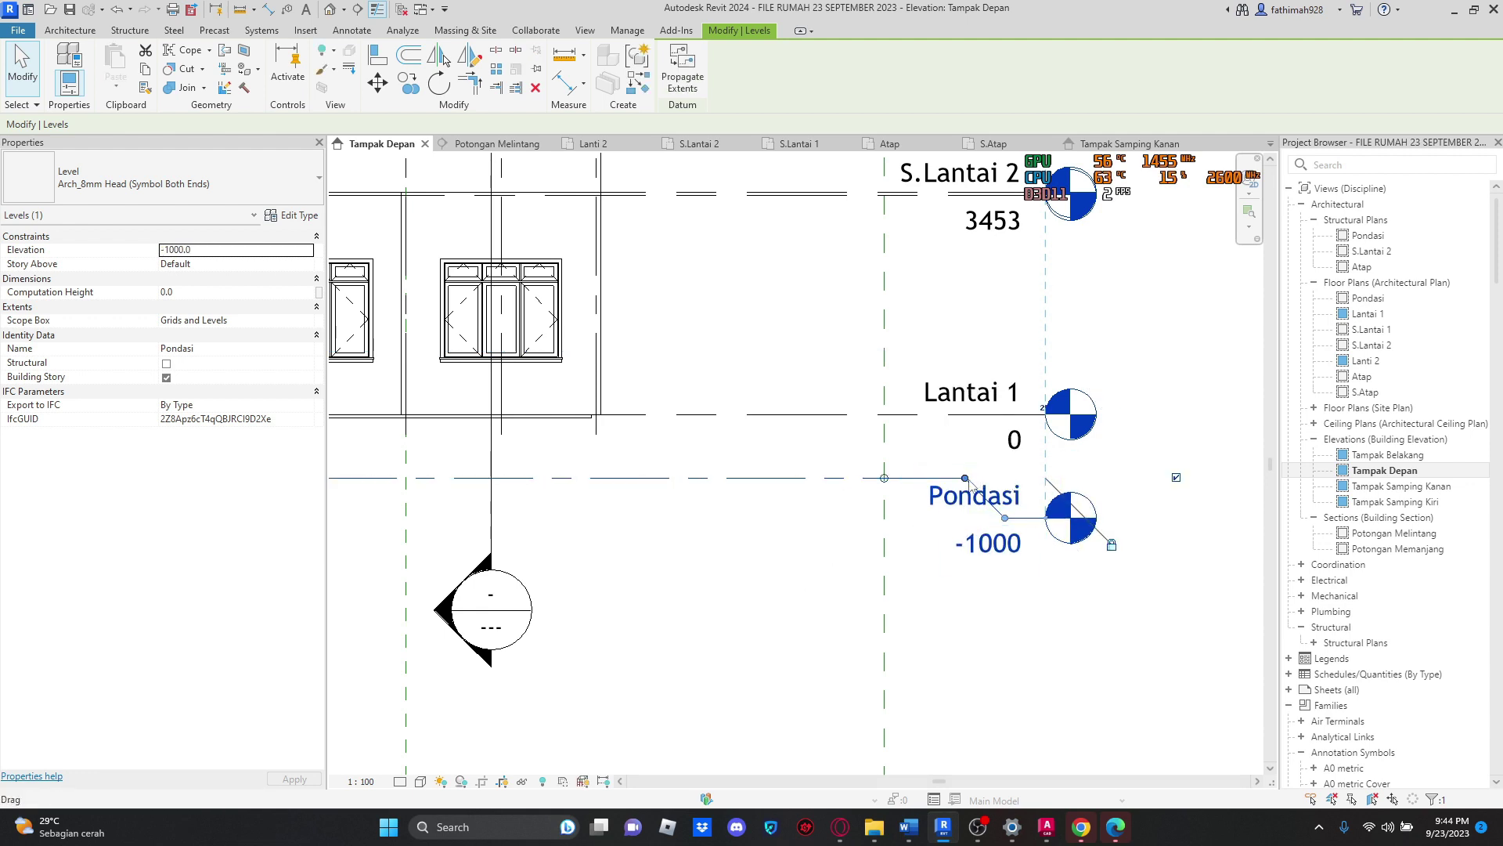
scroll(971, 435, down, 3)
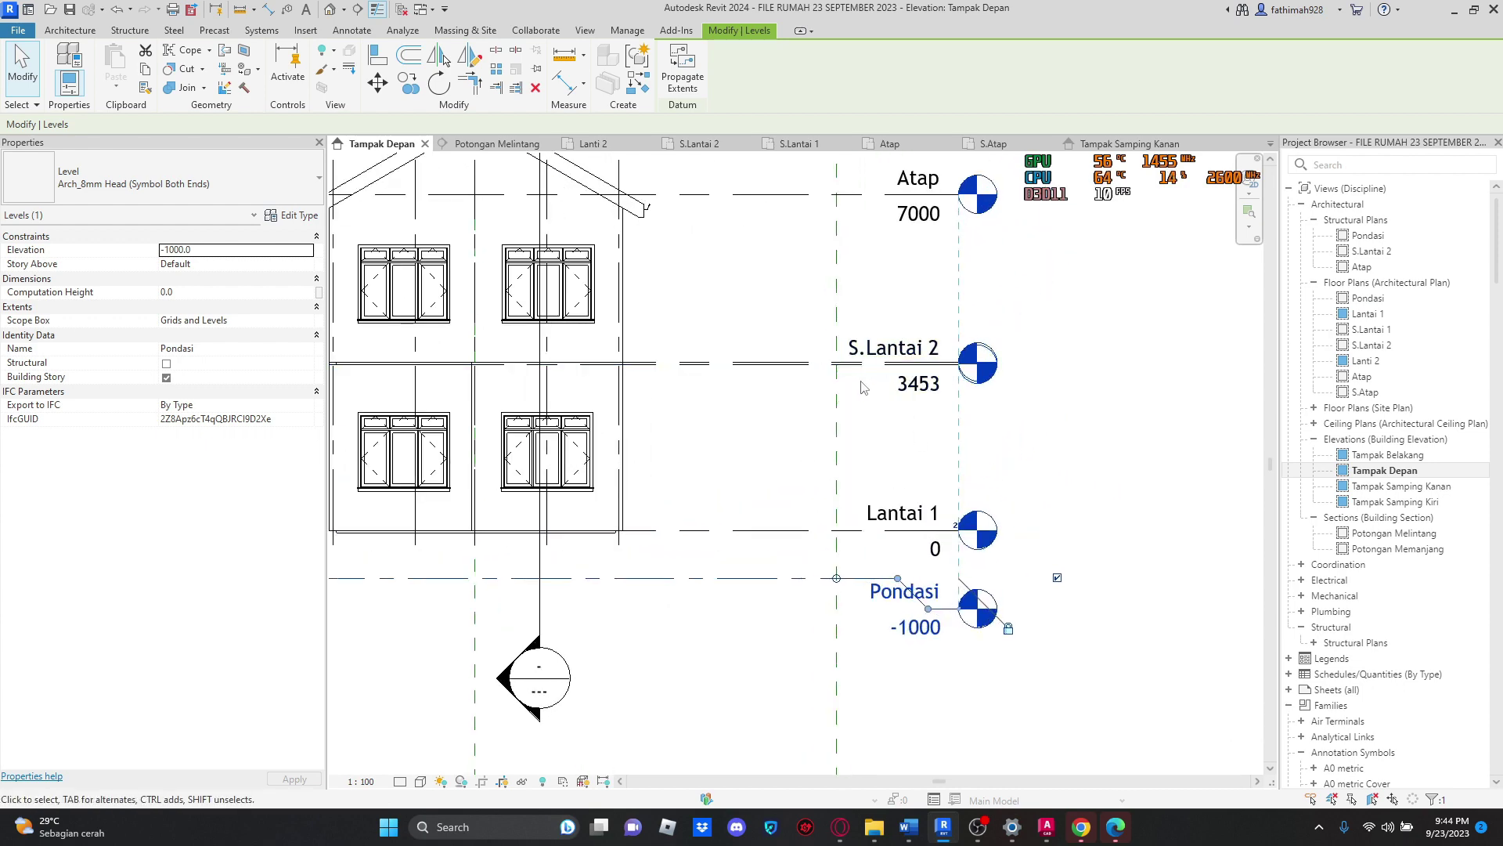
click(847, 365)
click(926, 369)
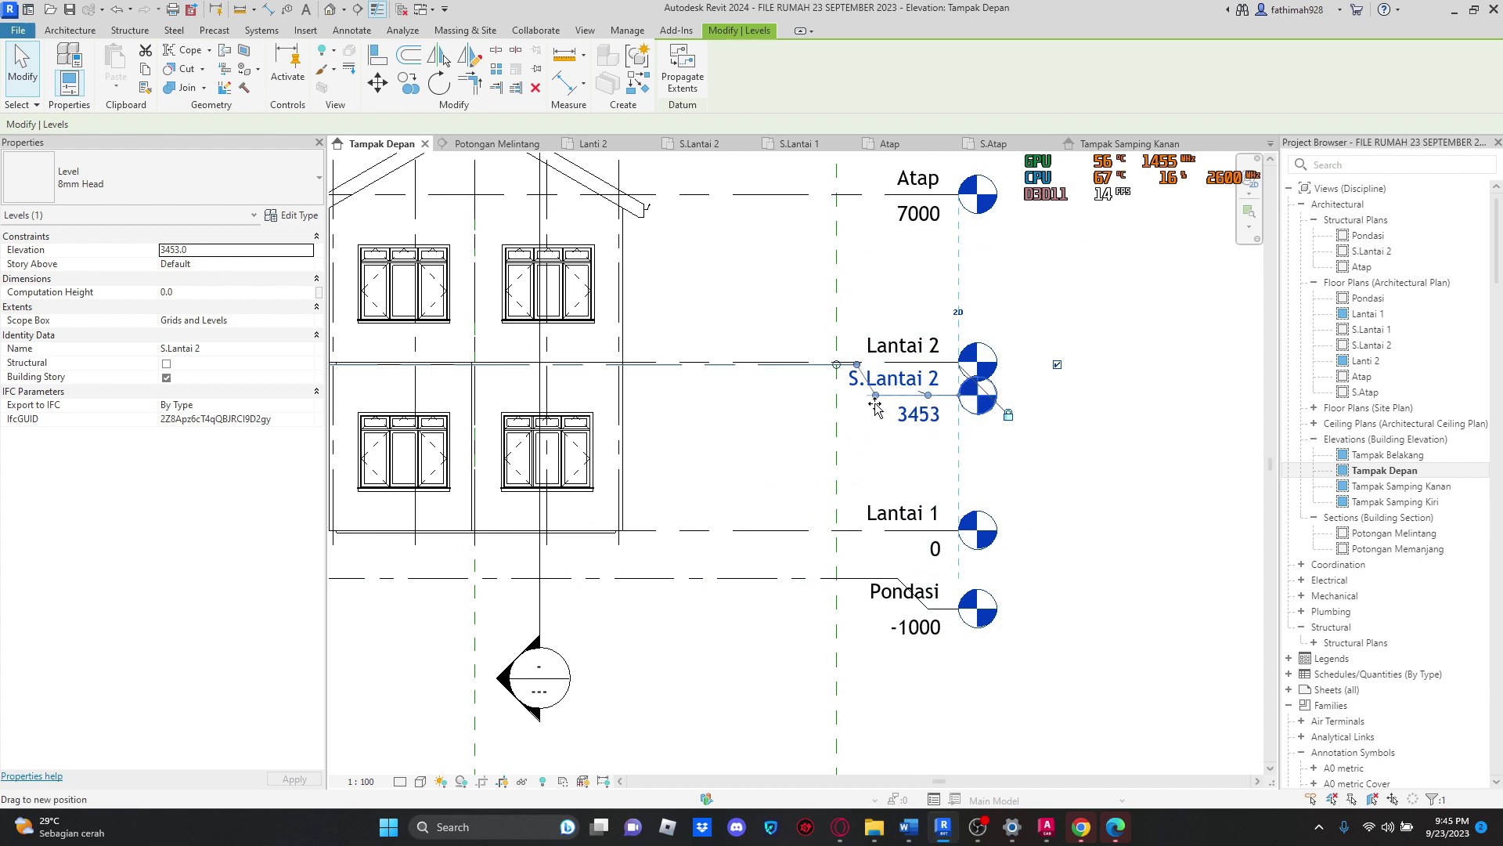
drag(875, 407, 875, 434)
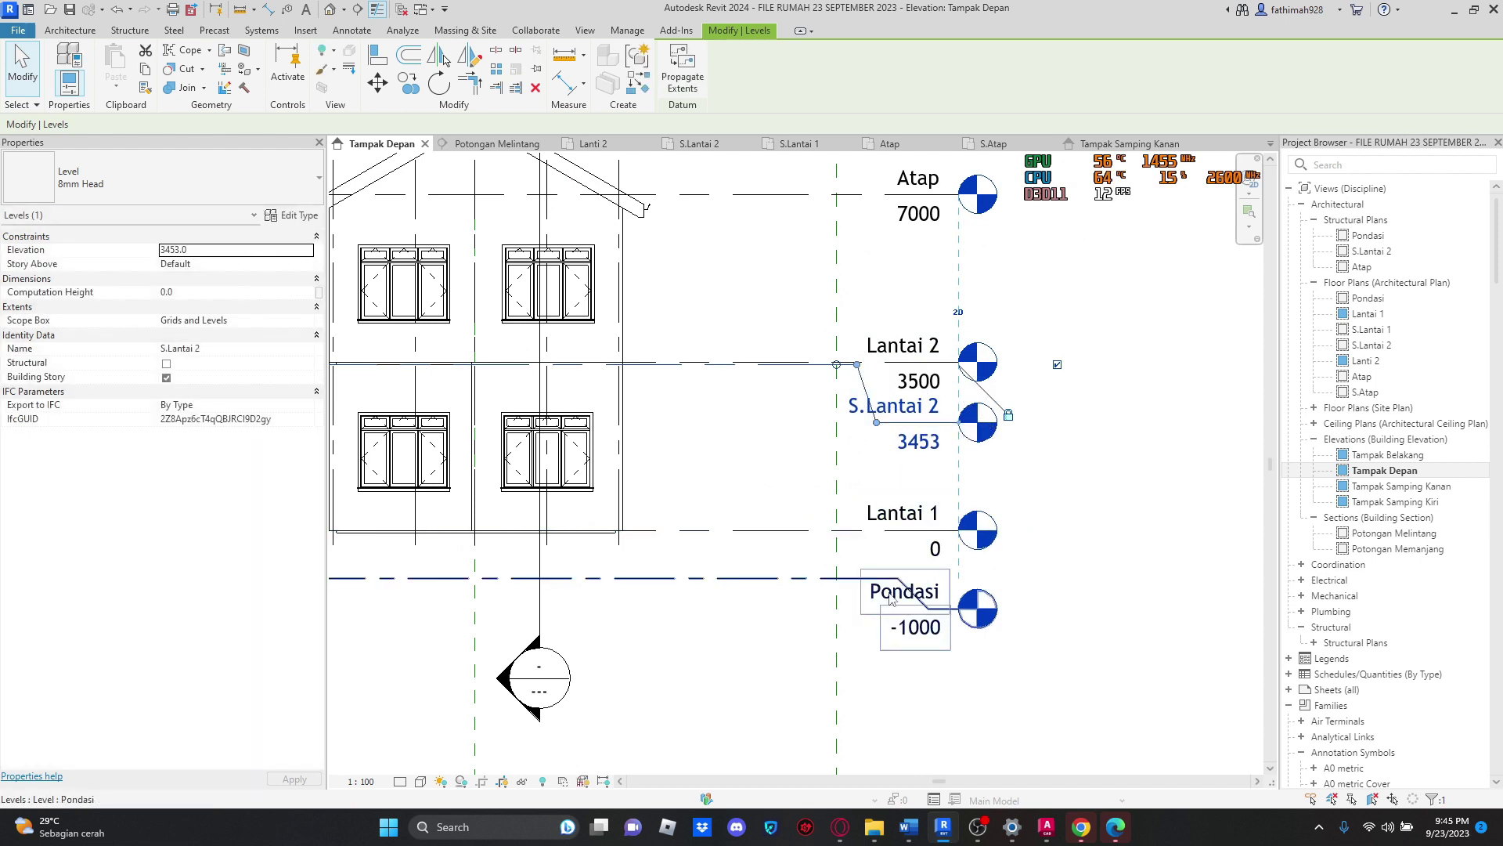
Step: Shift the elbow of the Pondasi level line outward from its head to line up with the S.Lantai 2 elbow
click(891, 599)
drag(871, 580, 879, 618)
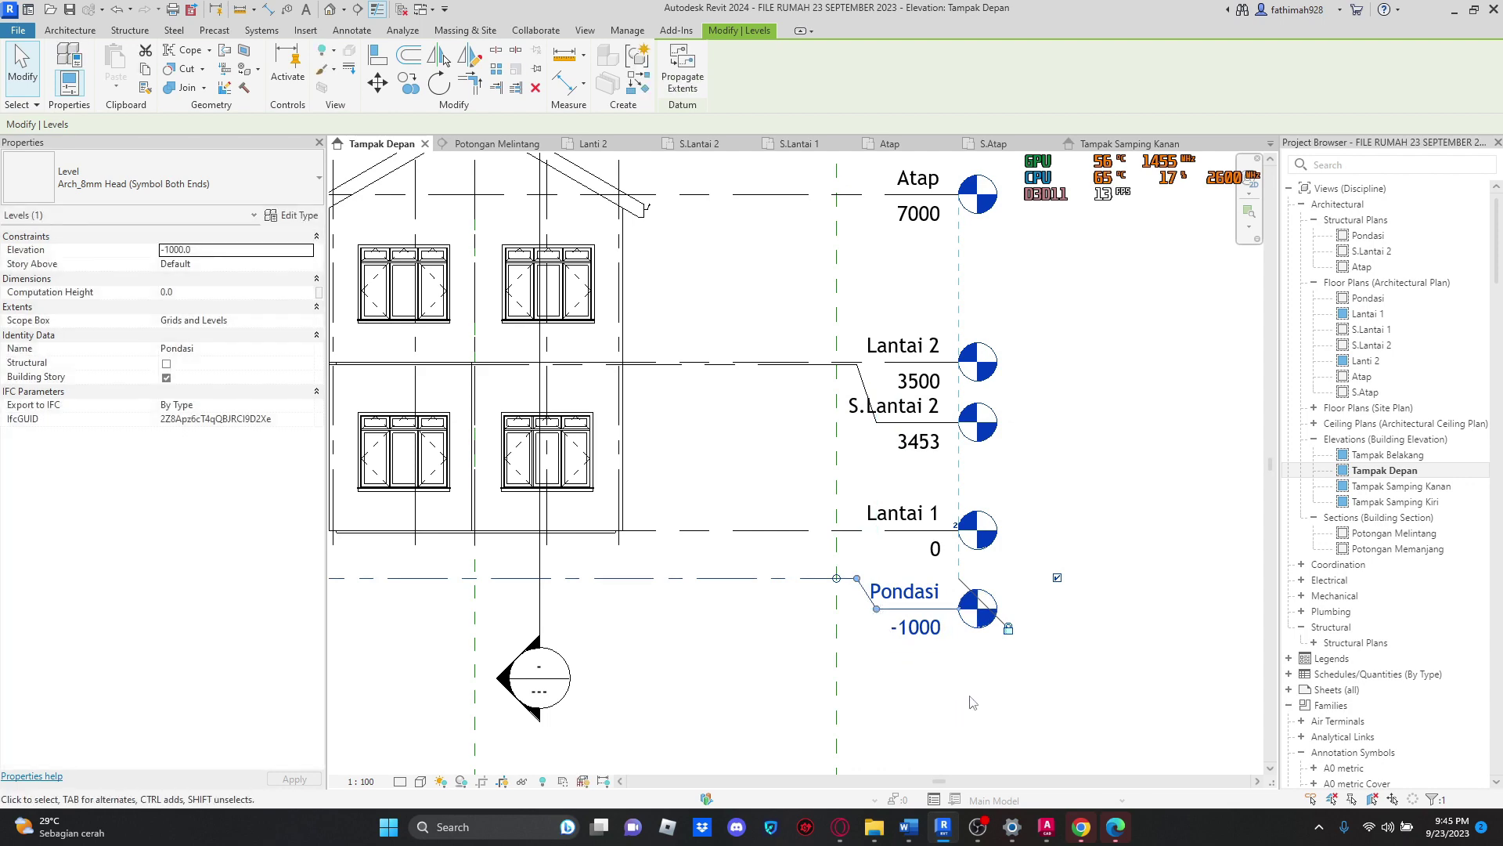
click(970, 702)
scroll(854, 440, down, 3)
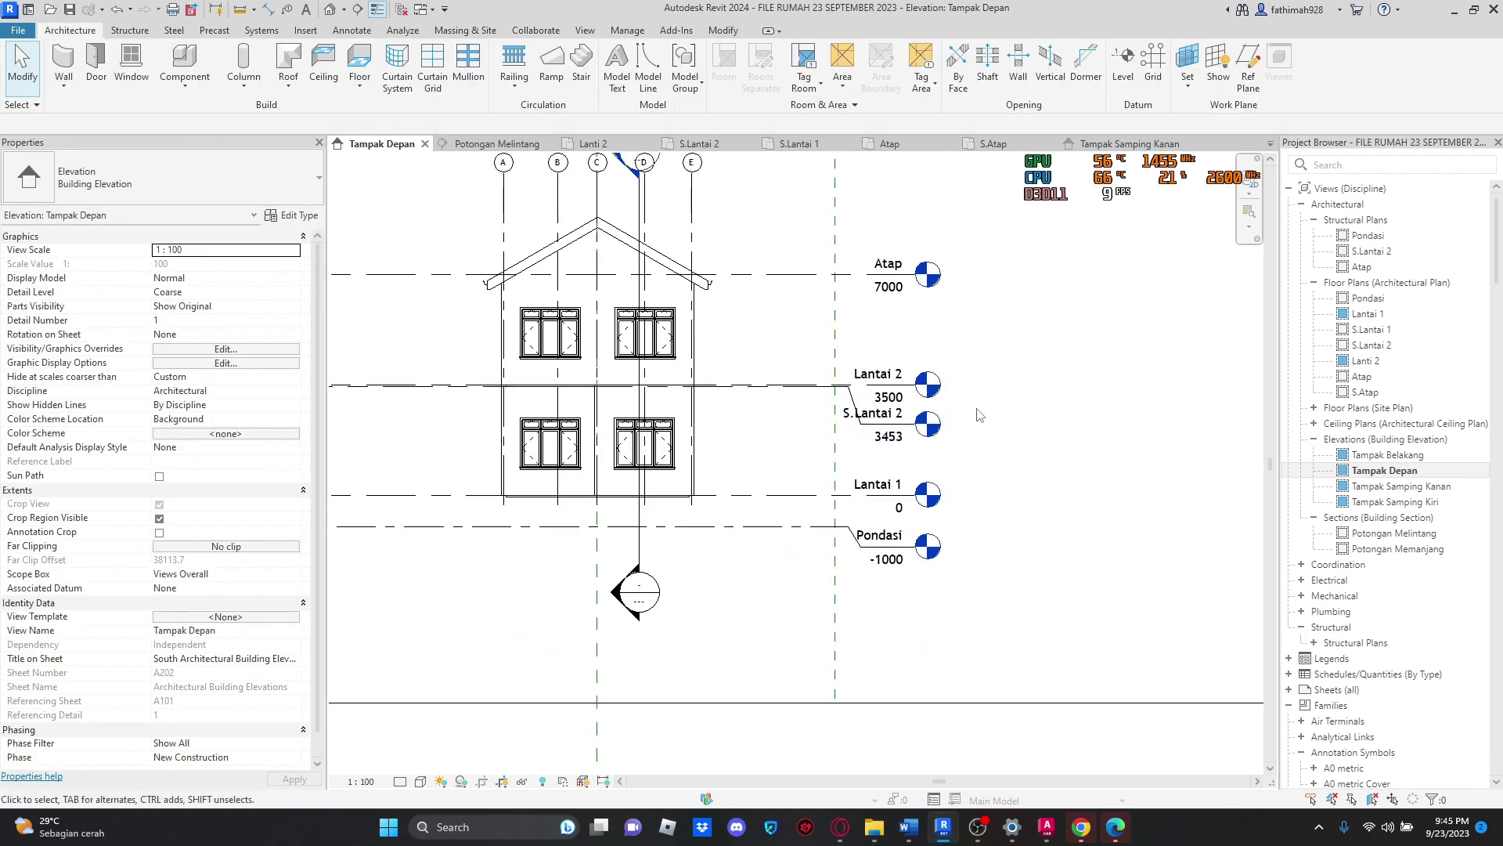
middle_drag(765, 358, 963, 473)
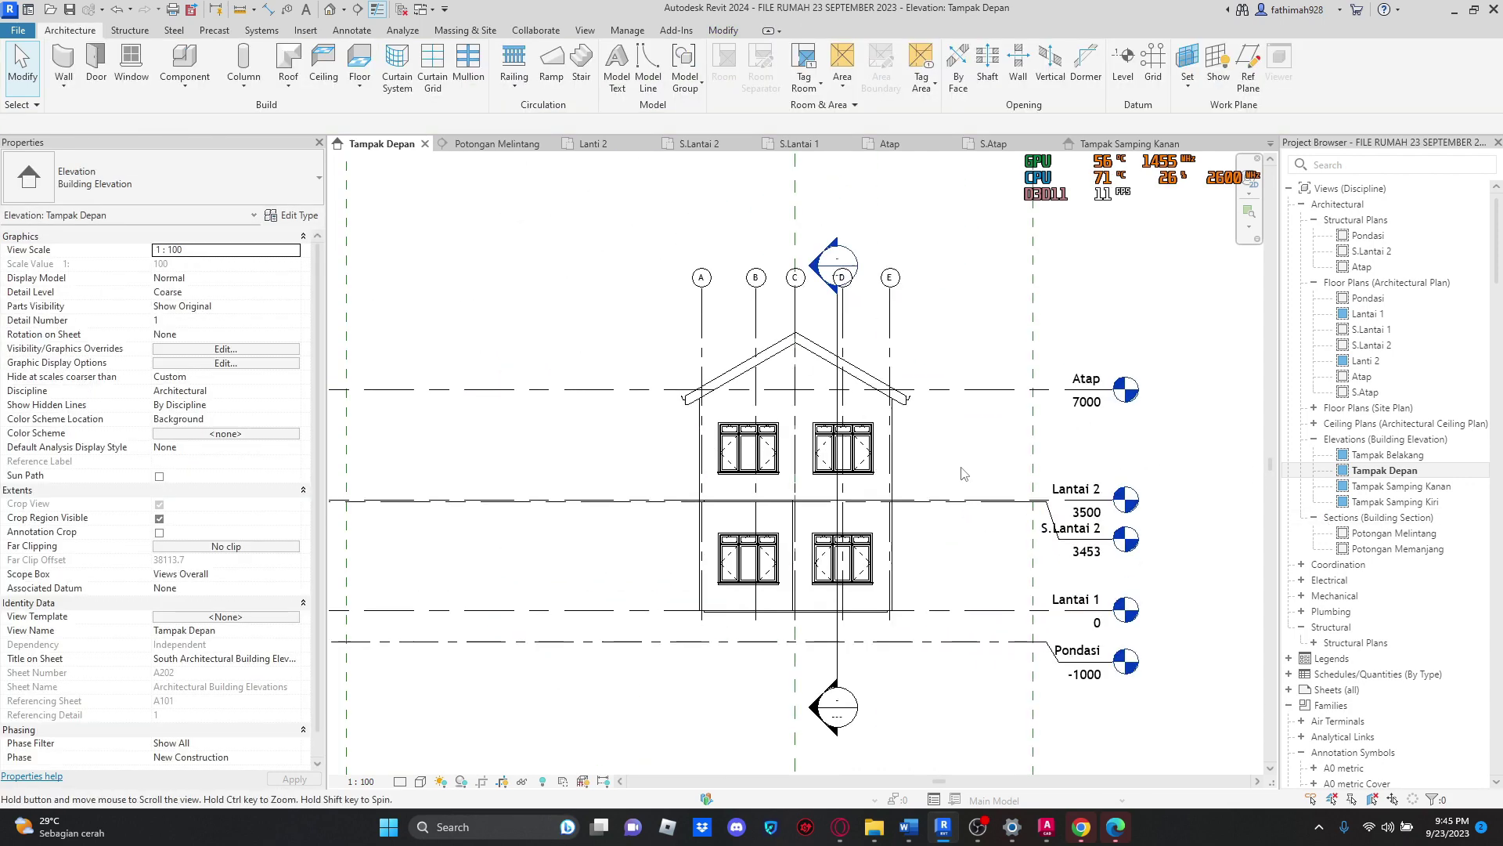
scroll(962, 473, up, 2)
Step: Open the Potongan Melintang section and duplicate the Tampak Belakang elevation without detailing
click(1383, 534)
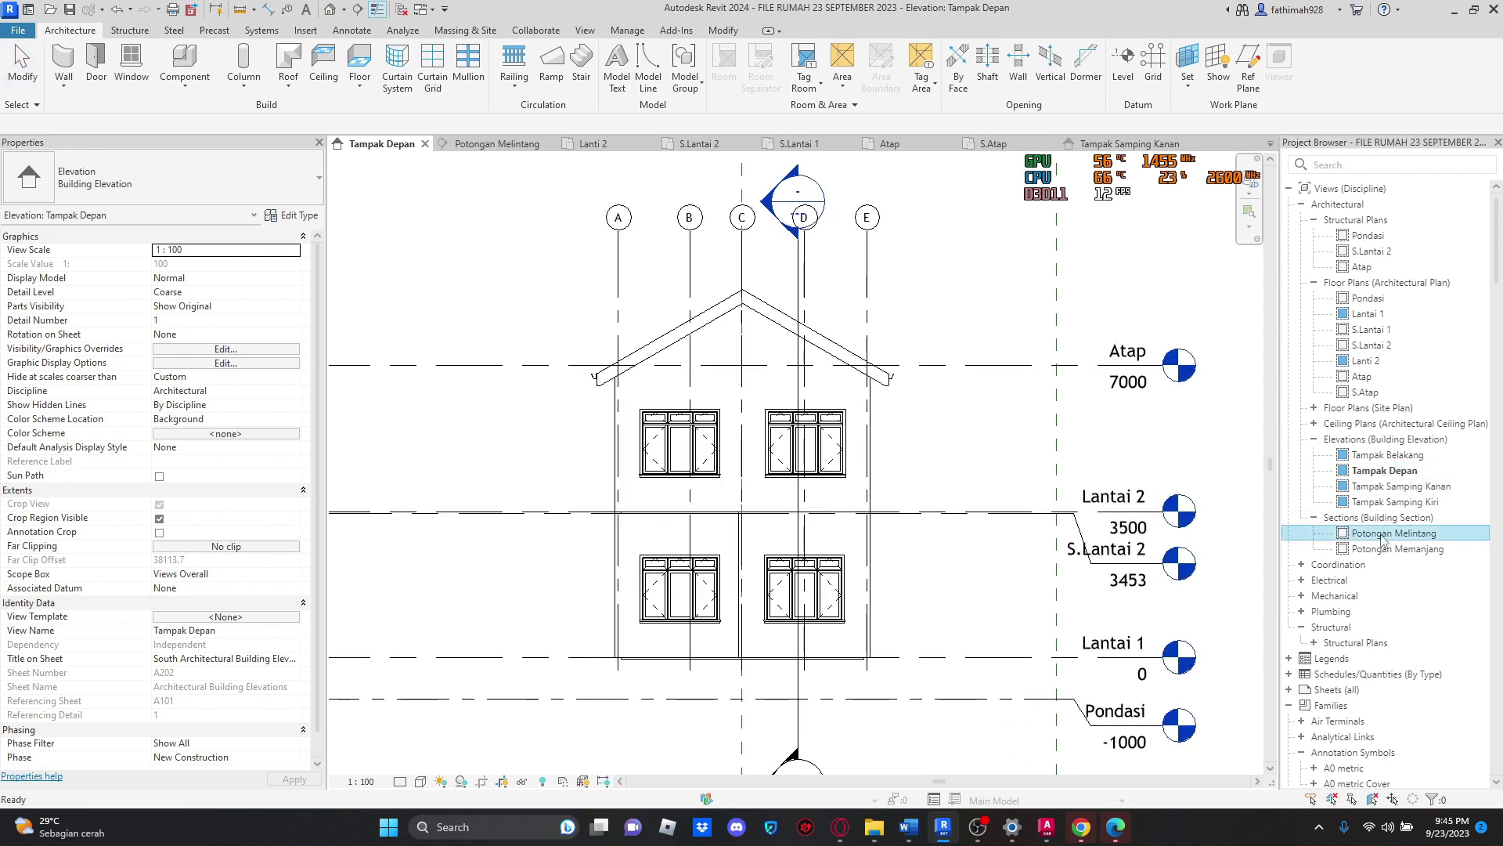
double_click(1383, 534)
click(1372, 459)
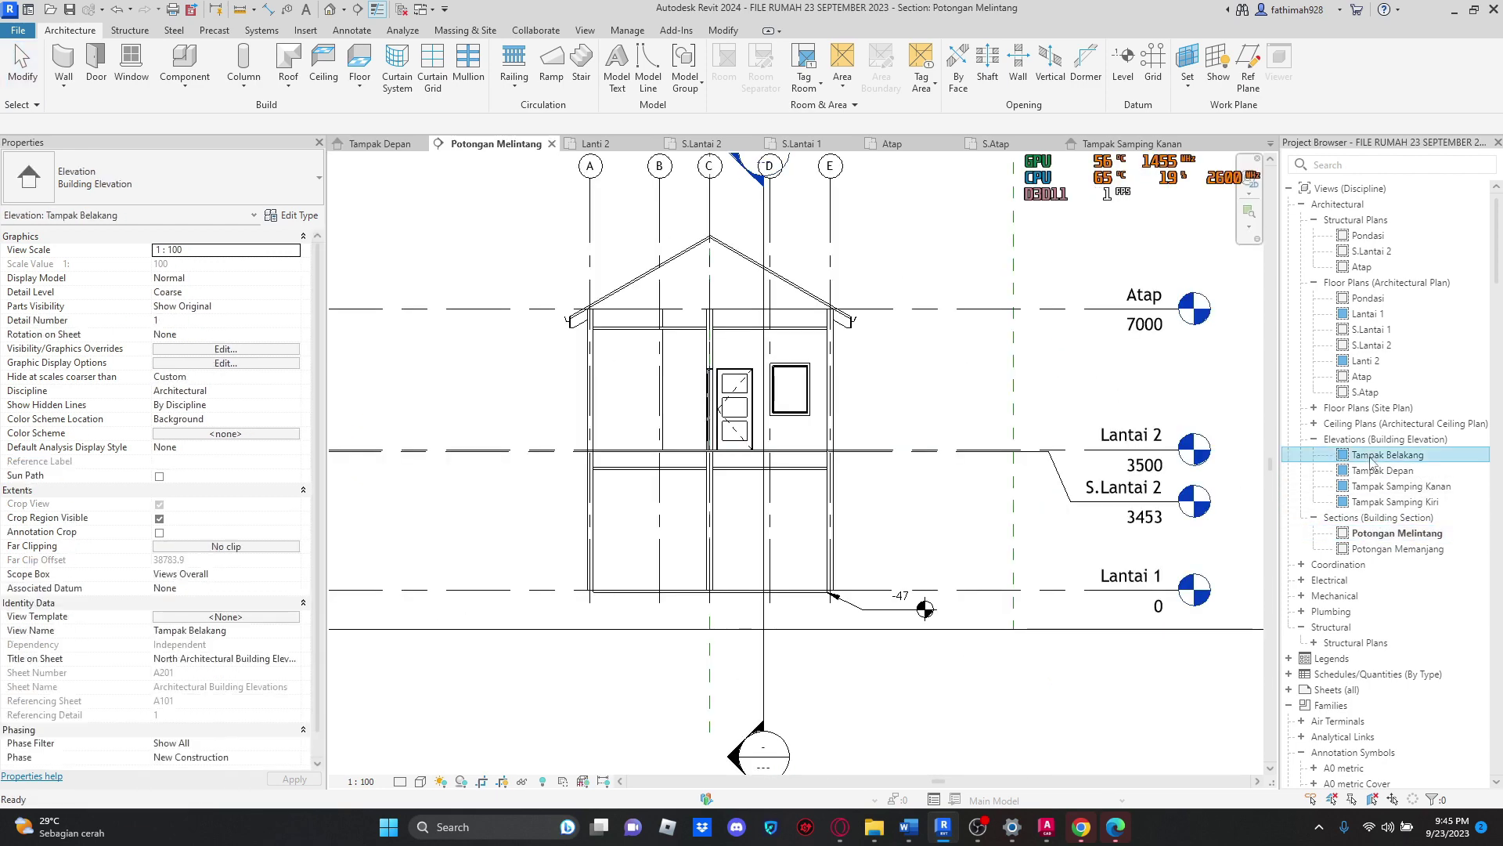
right_click(1372, 462)
mouse_move(1327, 217)
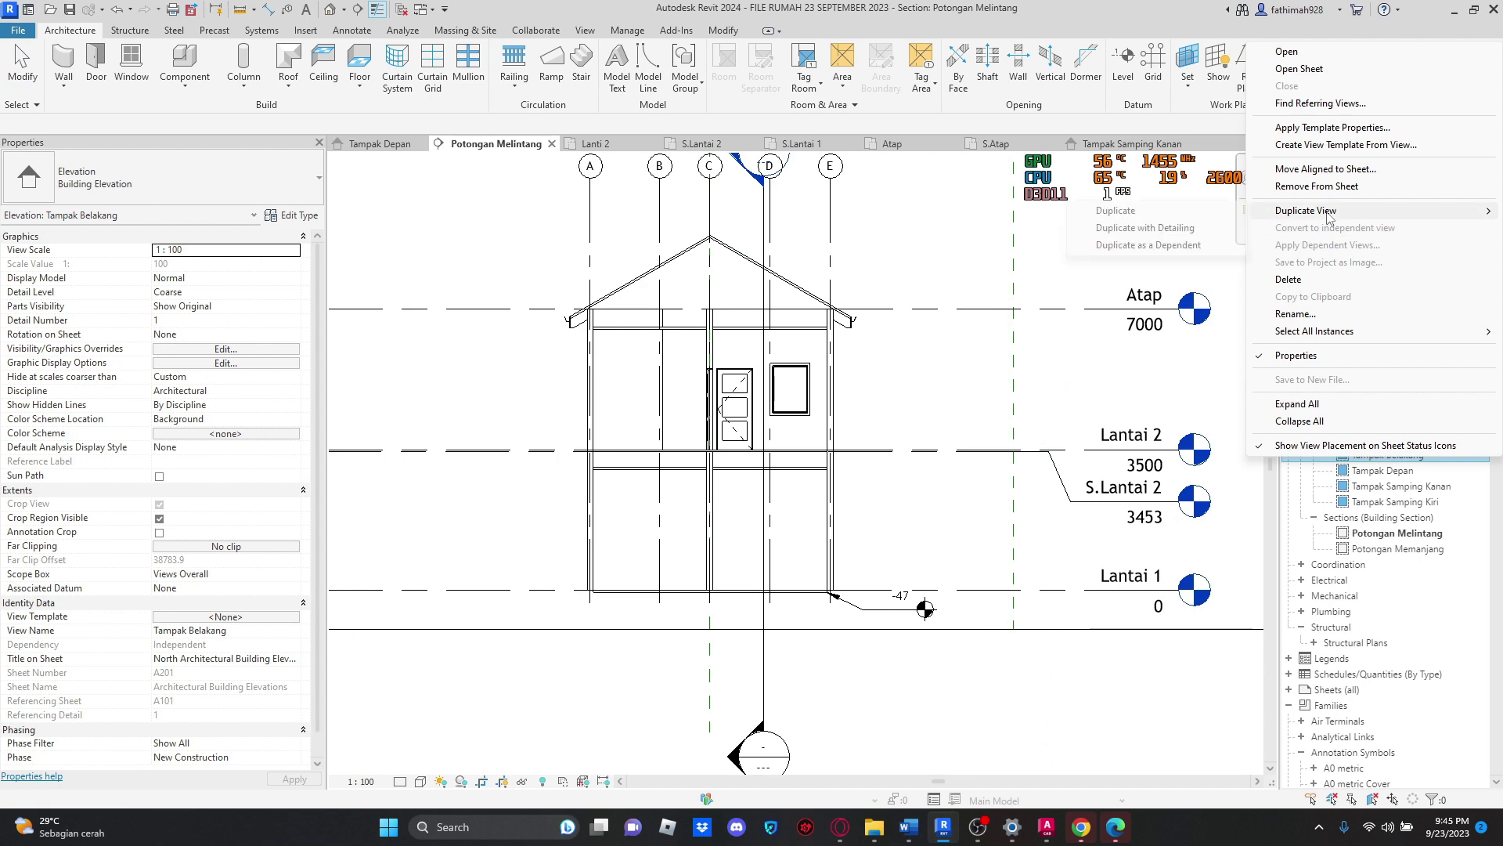
click(1115, 211)
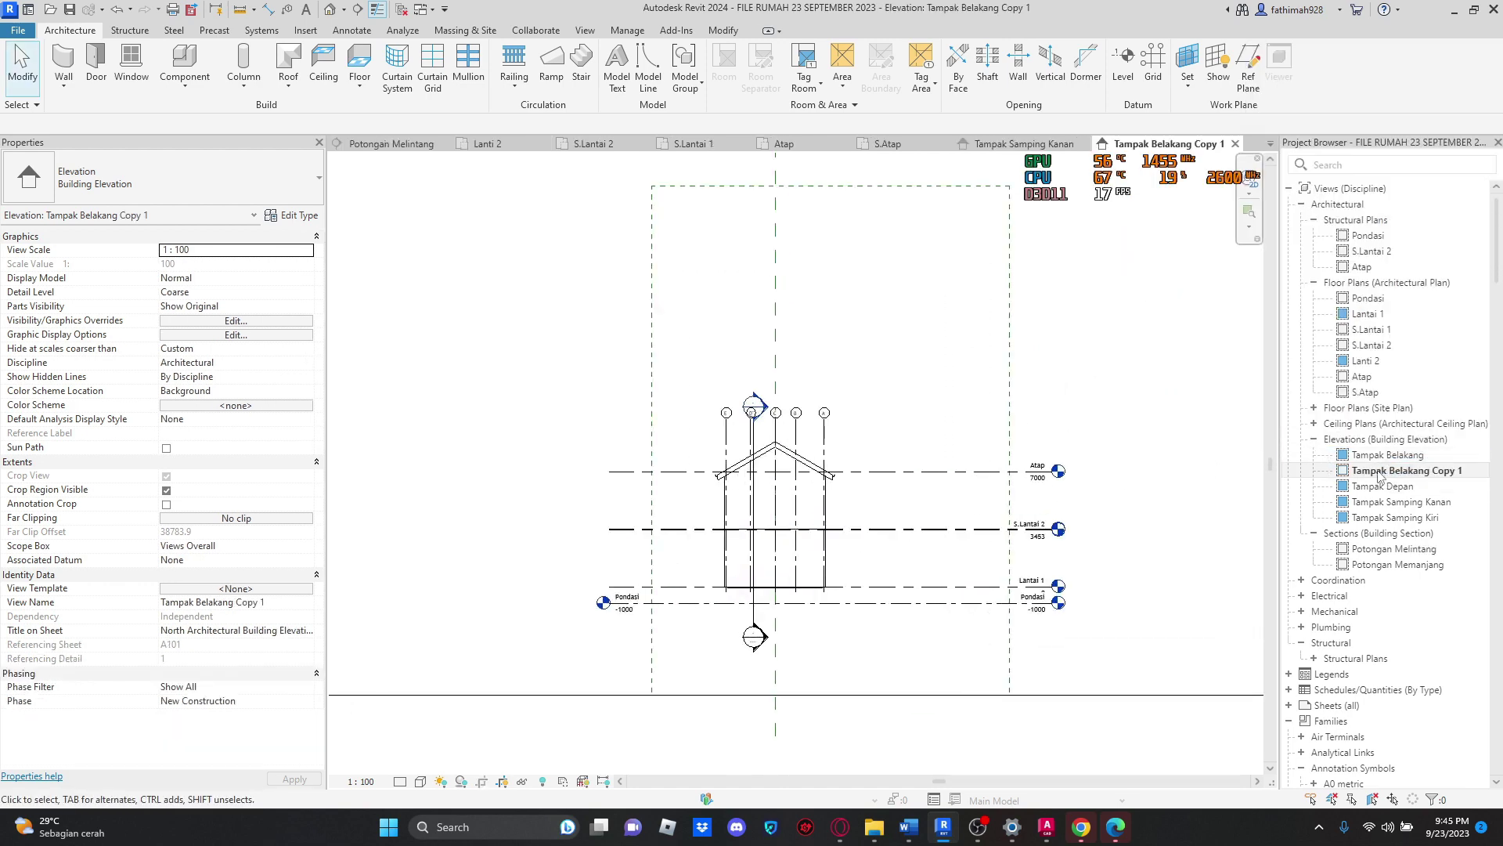
Step: Open the visibility overrides of the duplicated Tampak Belakang elevation and turn off all model categories
click(201, 322)
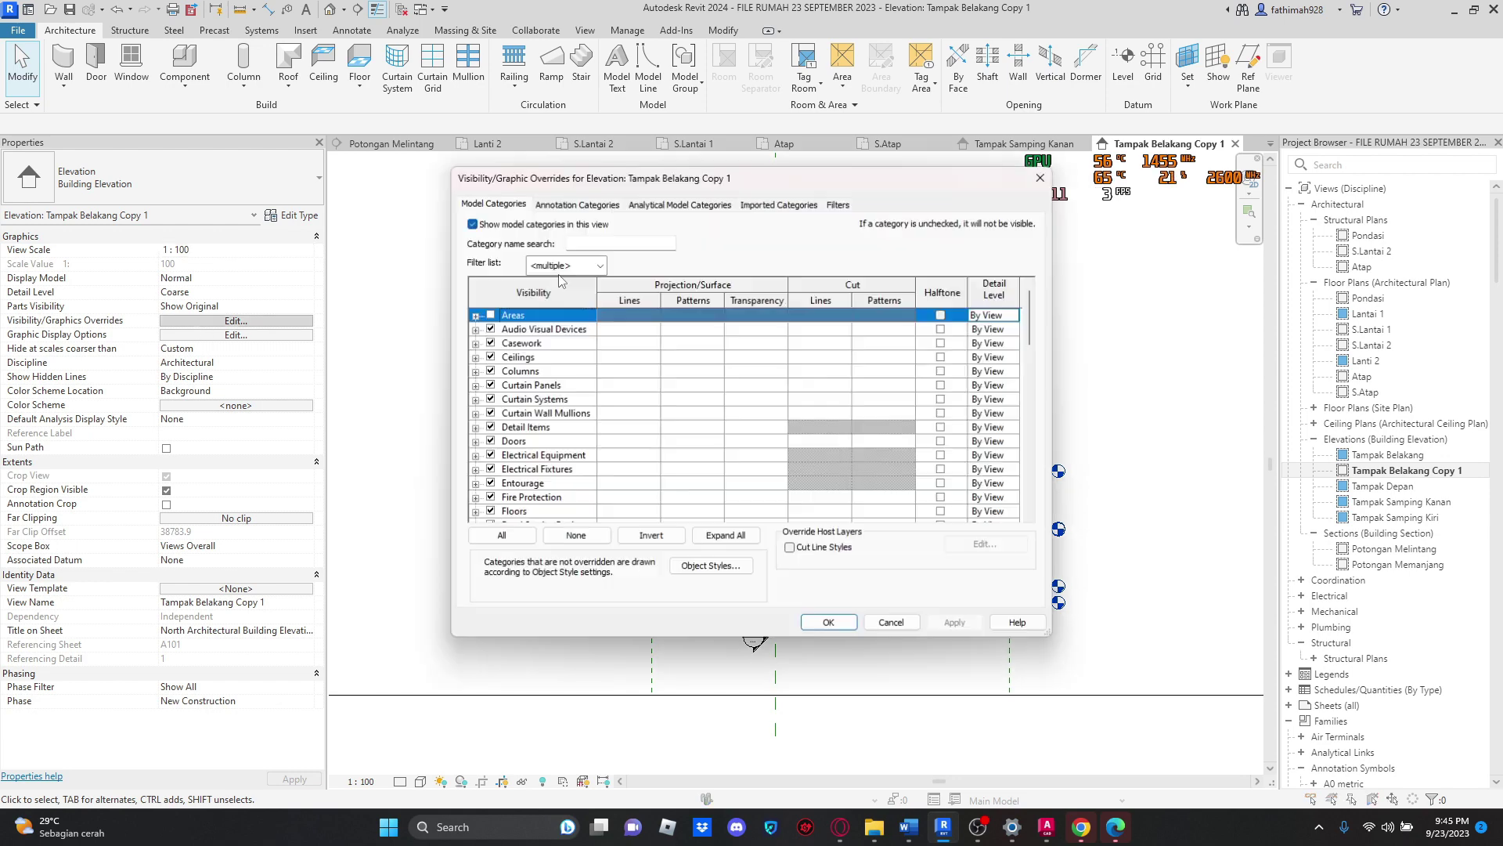
click(563, 269)
click(556, 269)
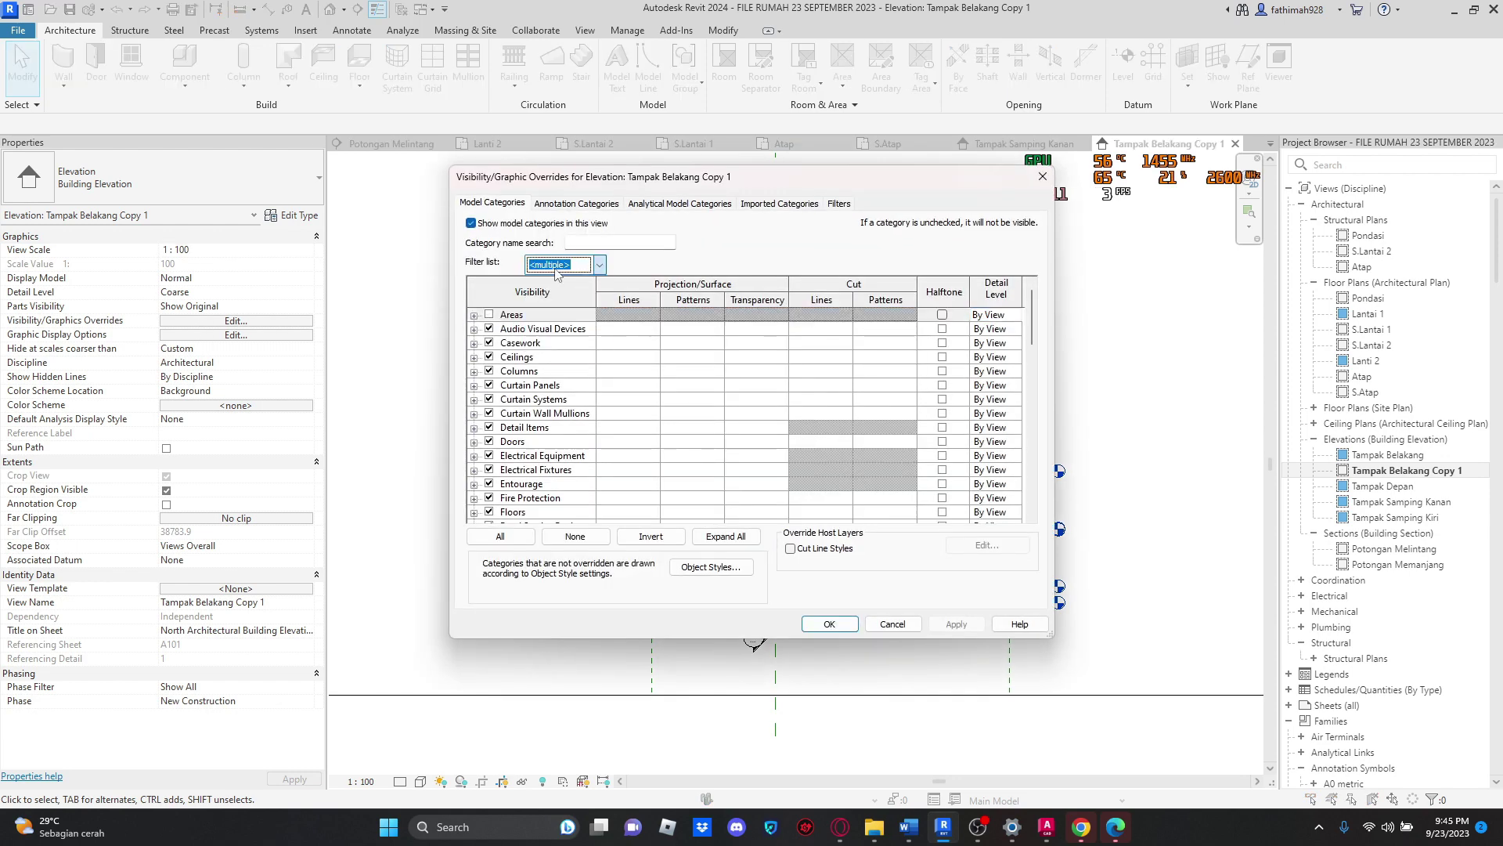
click(489, 329)
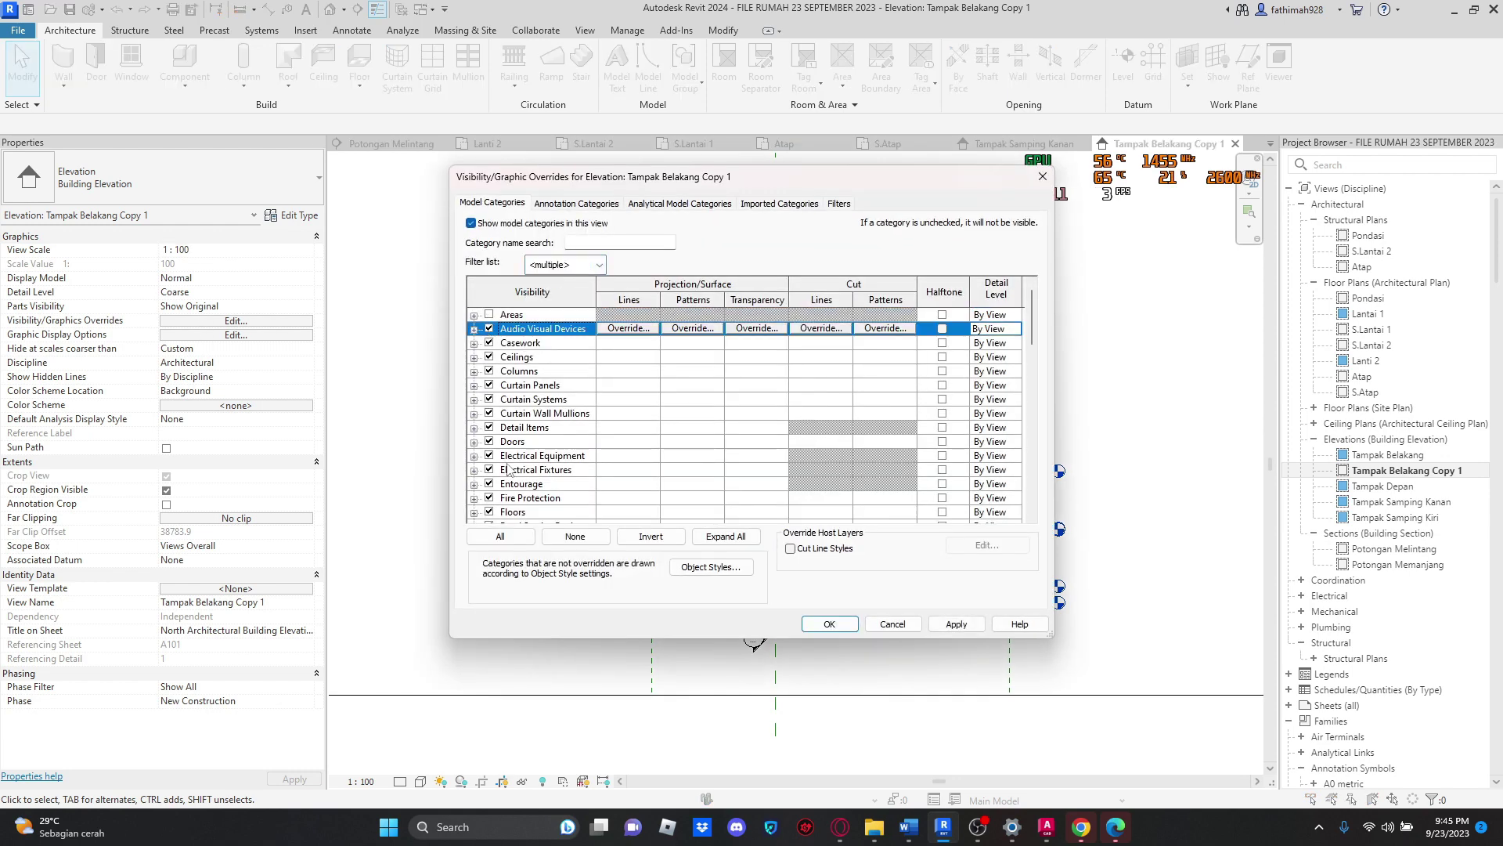
click(499, 536)
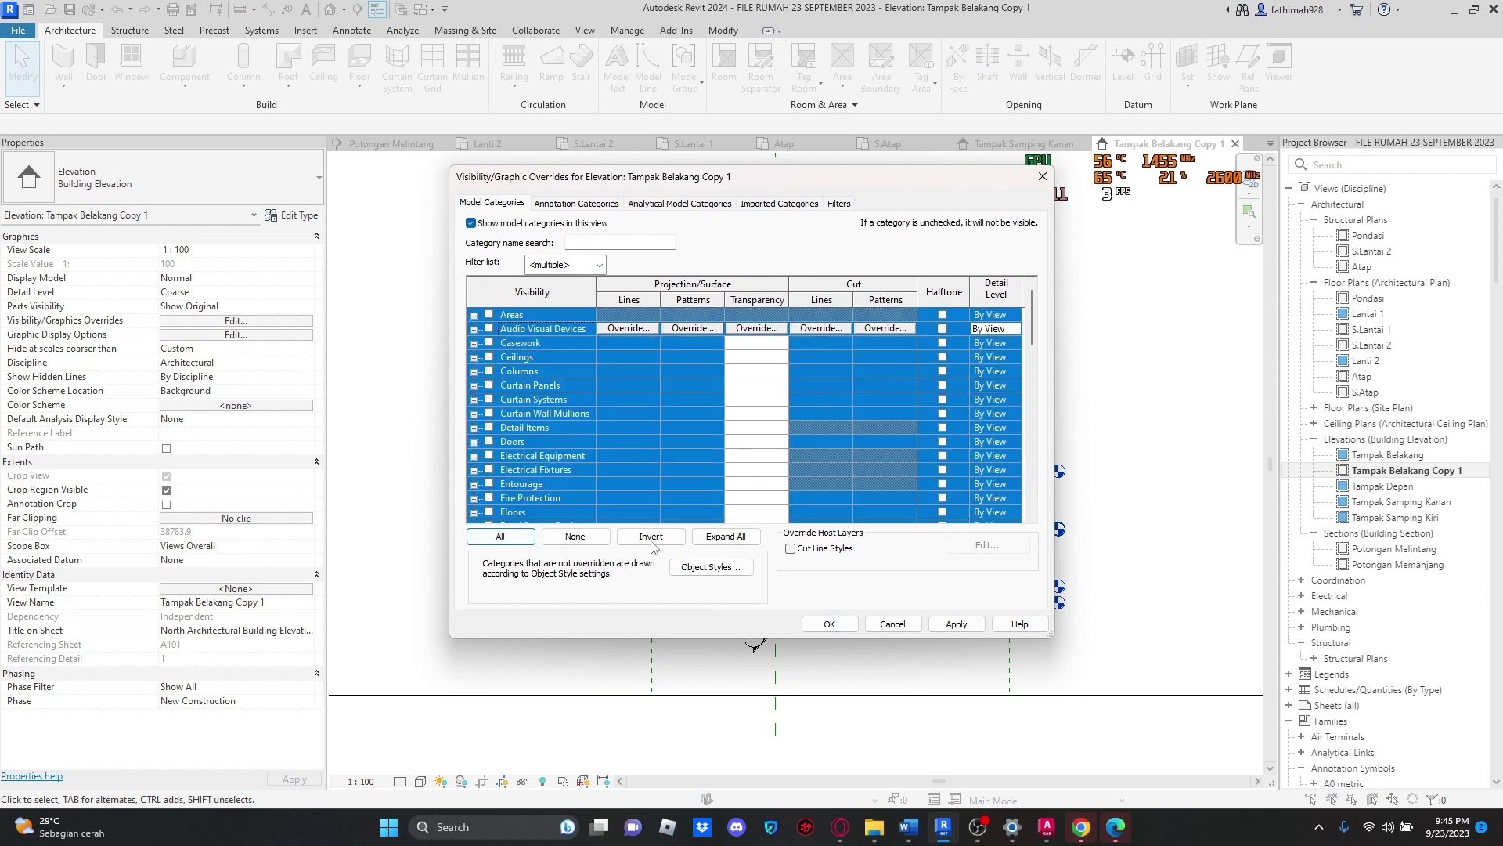
Step: Turn on the structural model categories from Structural Area Reinforcement through Structural Framing for the duplicated elevation
scroll(600, 416, down, 10)
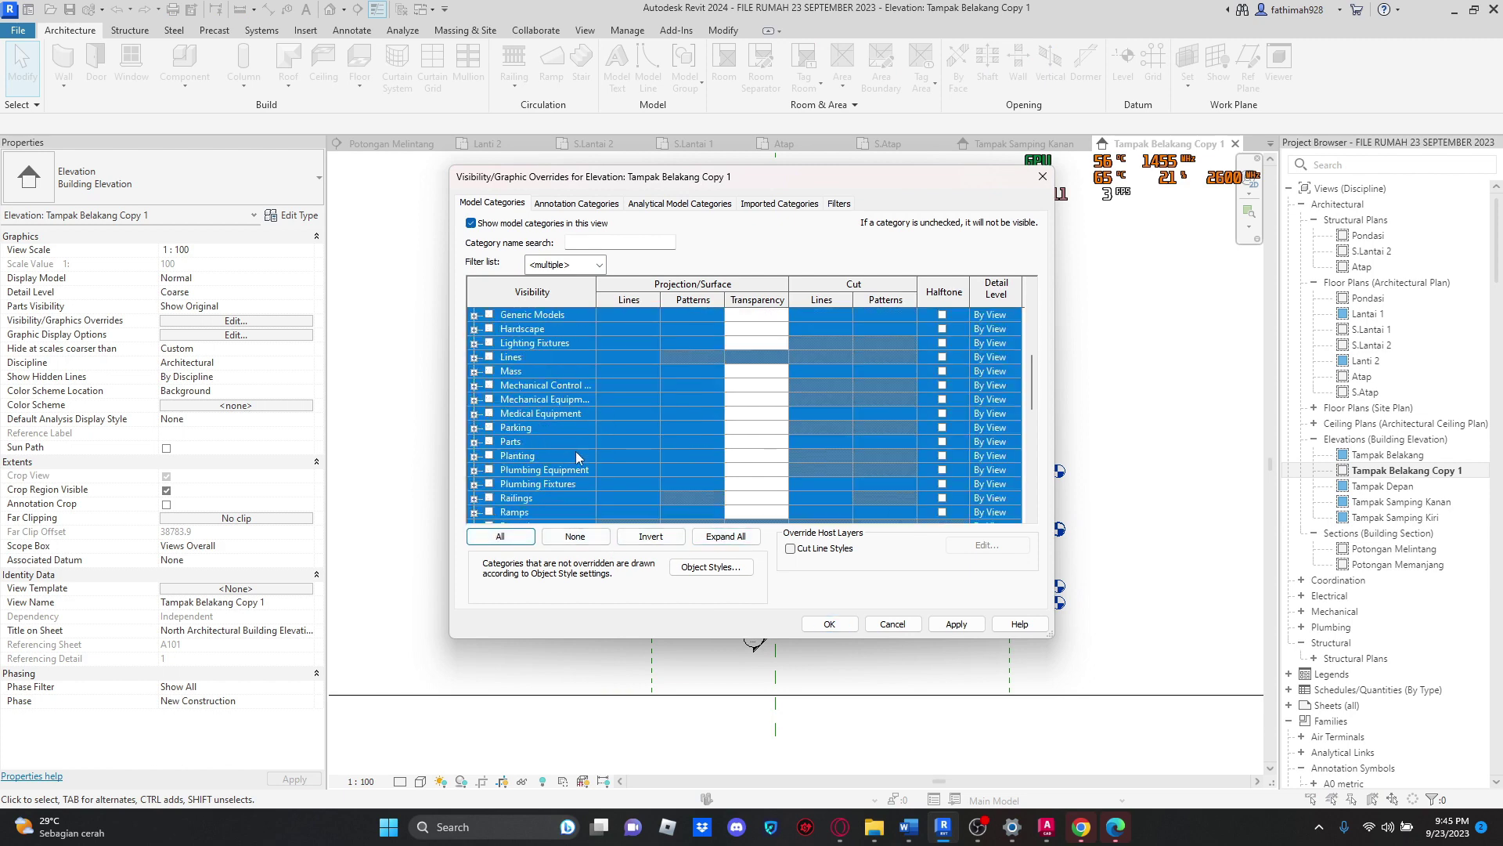
scroll(576, 454, down, 2)
click(571, 441)
click(489, 399)
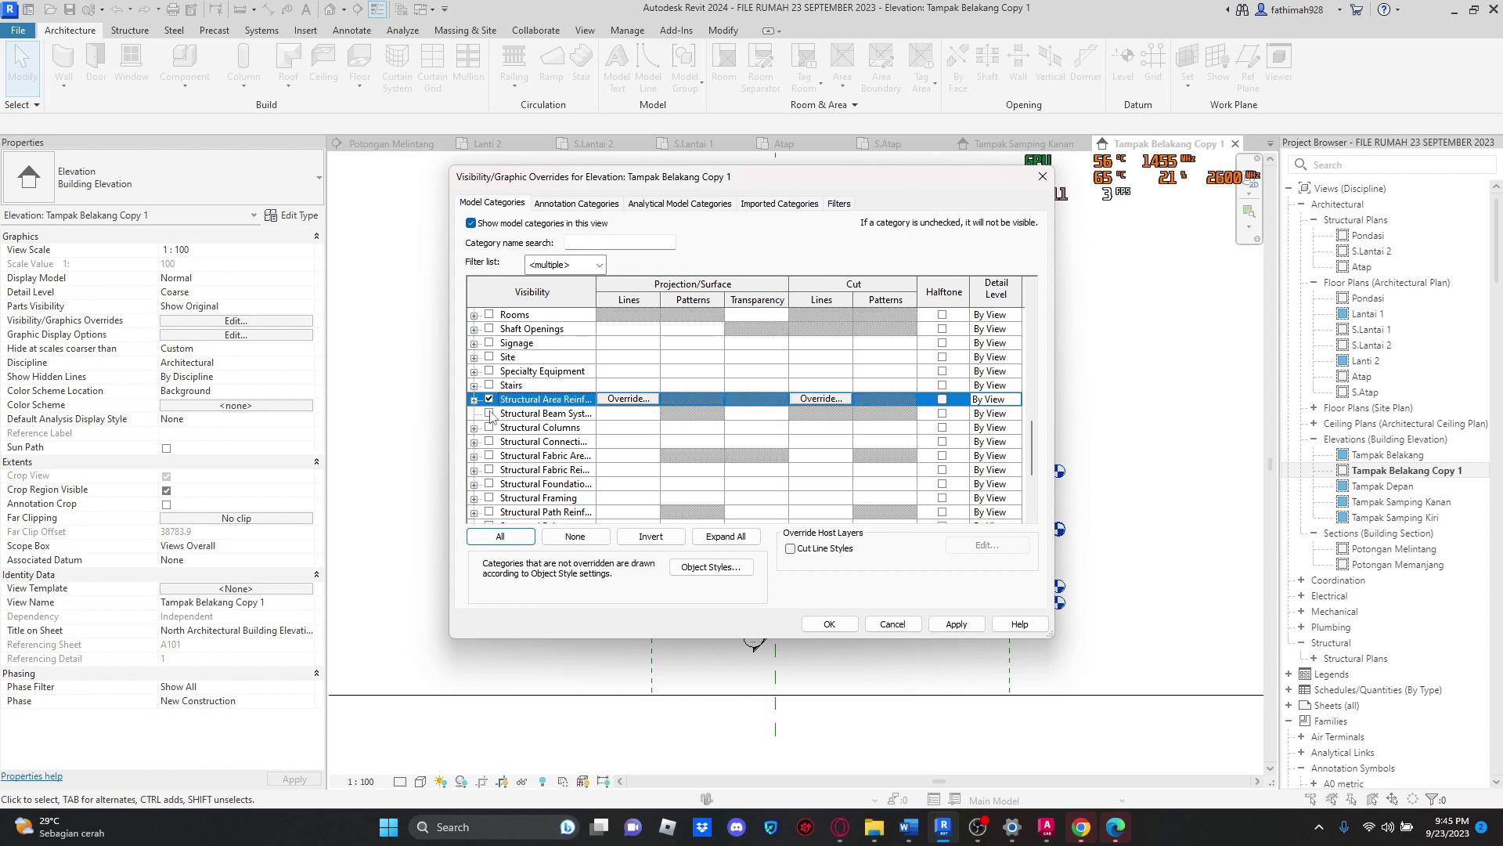
click(490, 413)
click(489, 428)
click(490, 442)
click(489, 455)
click(488, 472)
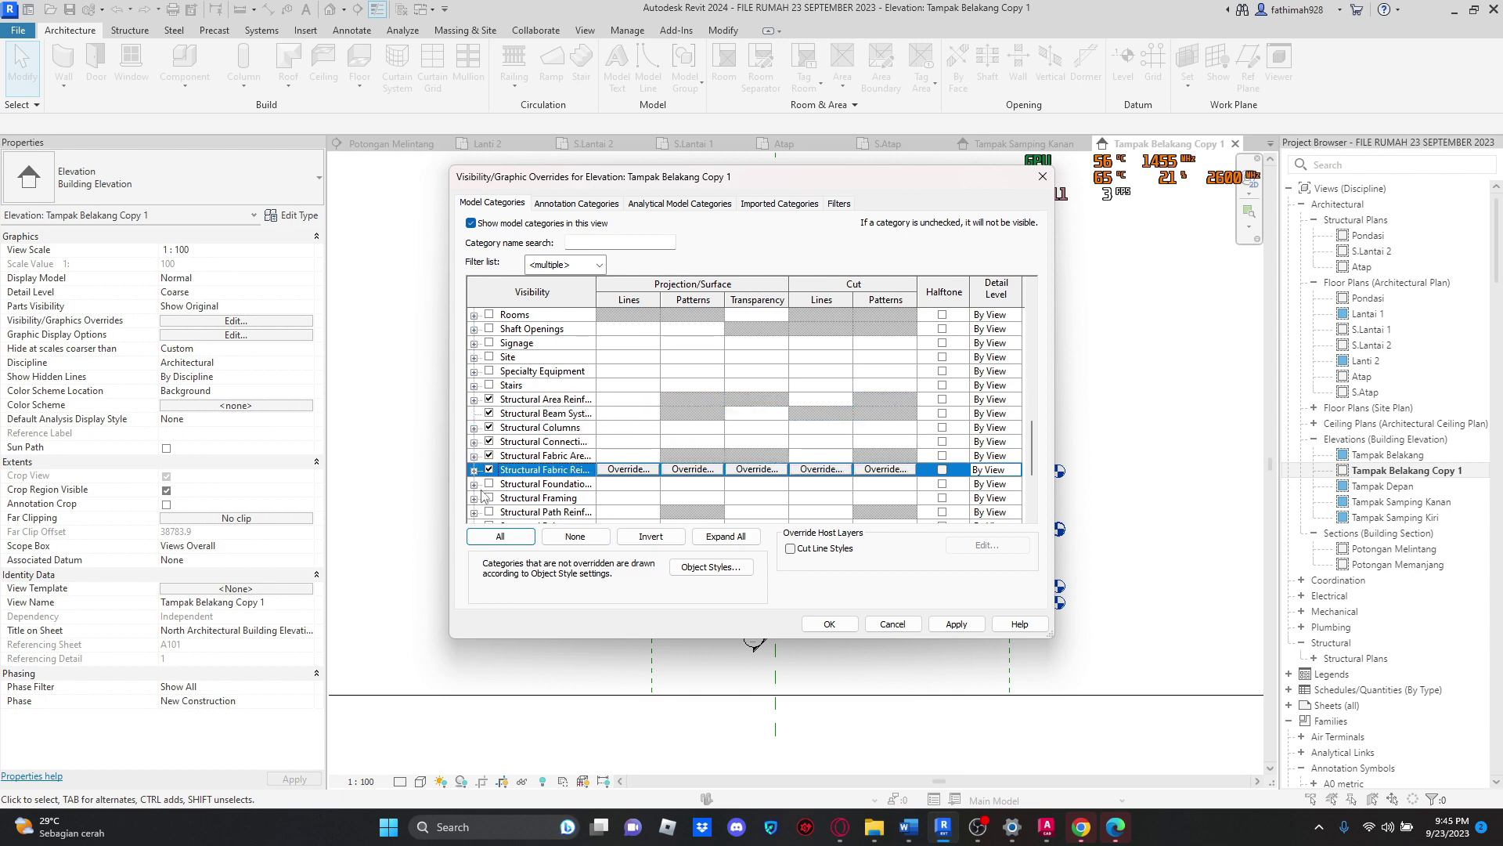
click(487, 488)
click(487, 502)
click(490, 486)
click(489, 498)
Step: Turn on Structural Path Reinforcement, Rebar, Rebar Couplers, Stiffeners and Trusses for the elevation, and accept the visibility overrides
scroll(490, 502, down, 1)
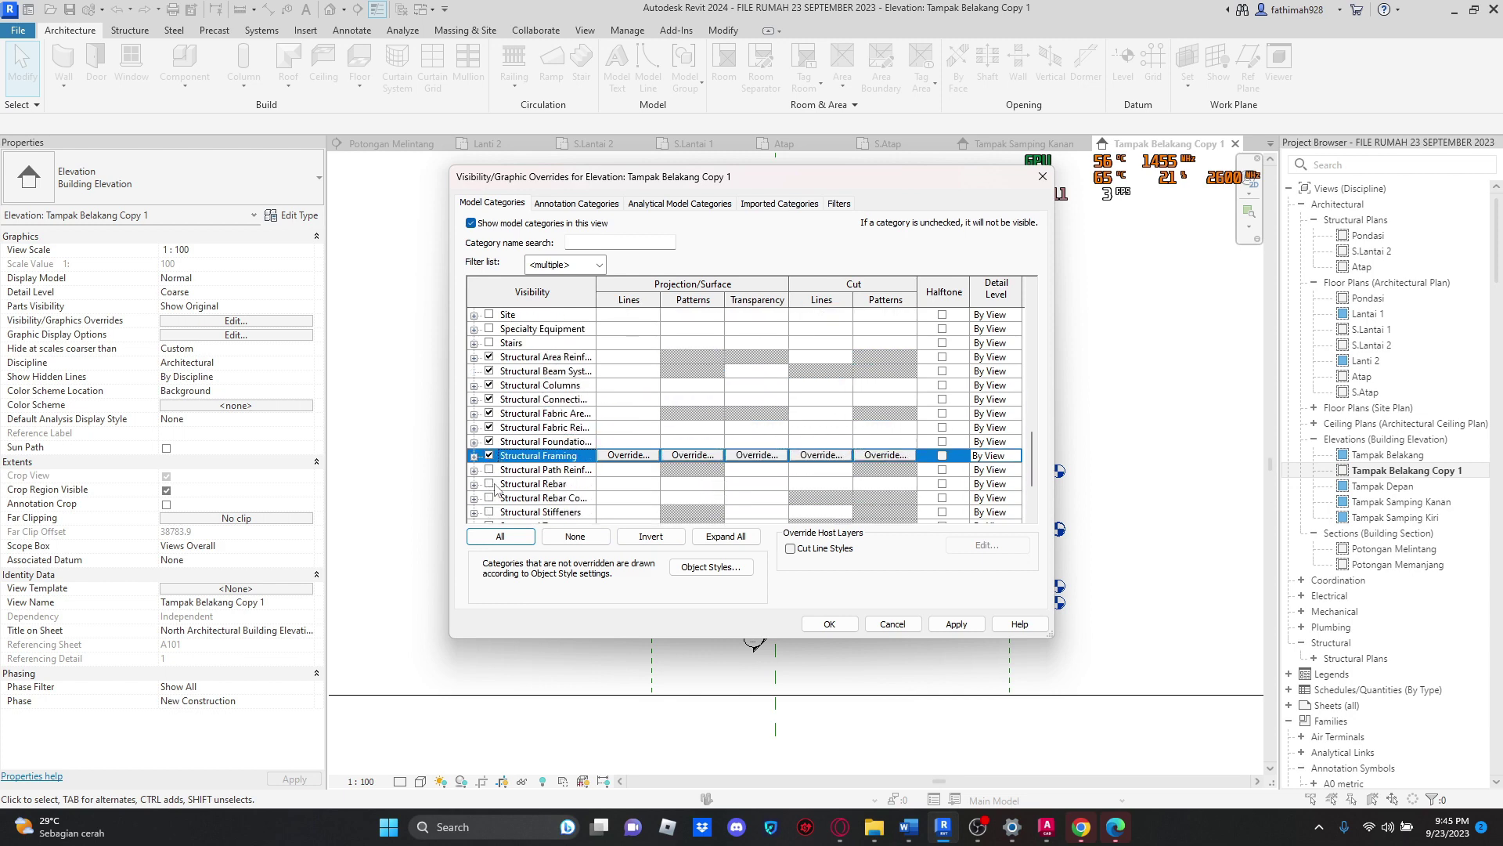
click(490, 470)
click(490, 485)
click(490, 499)
scroll(493, 487, down, 1)
click(489, 469)
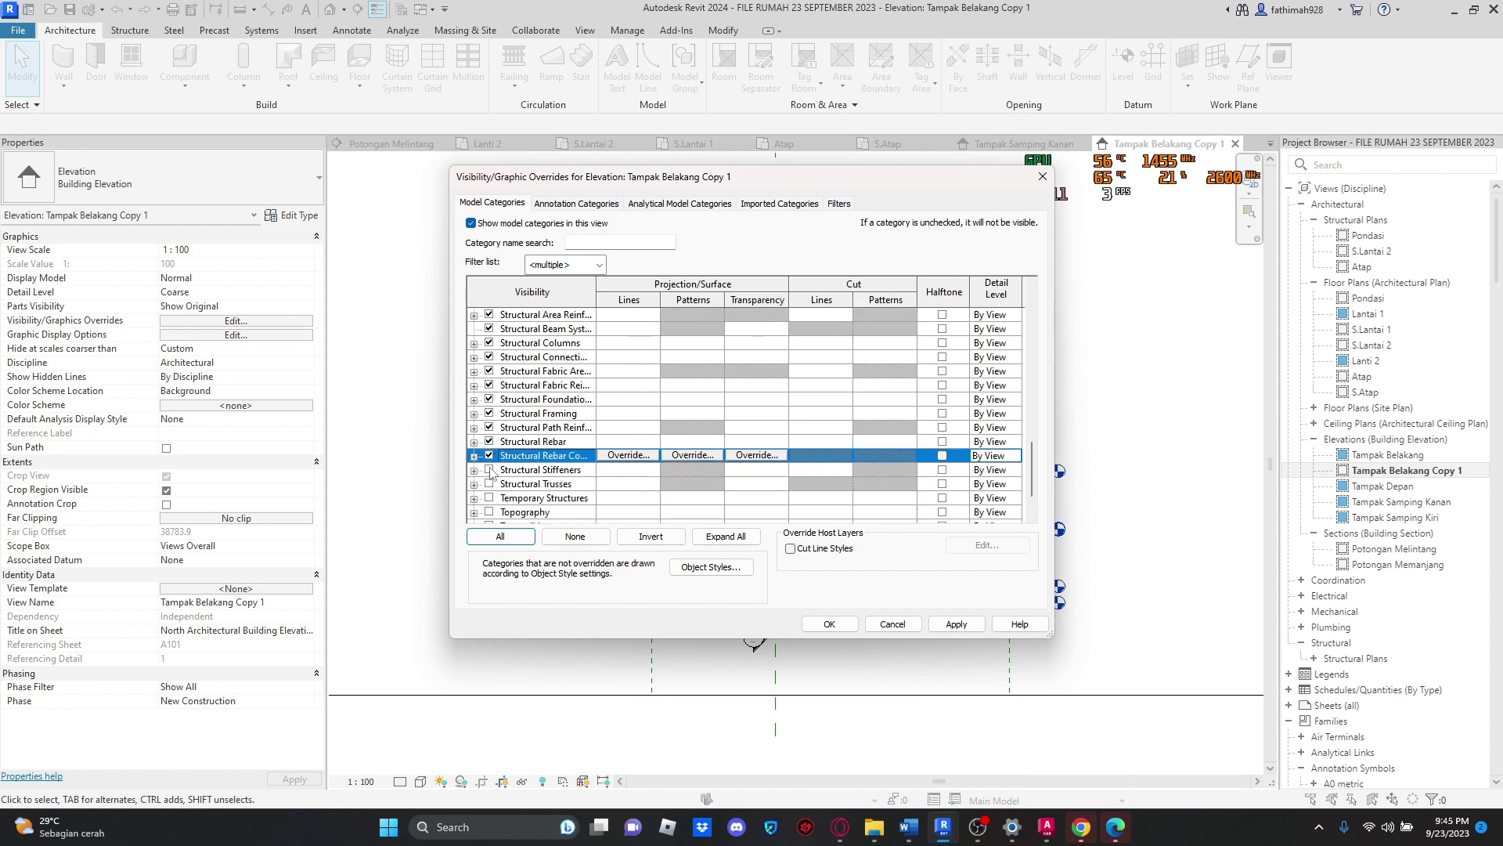
click(489, 484)
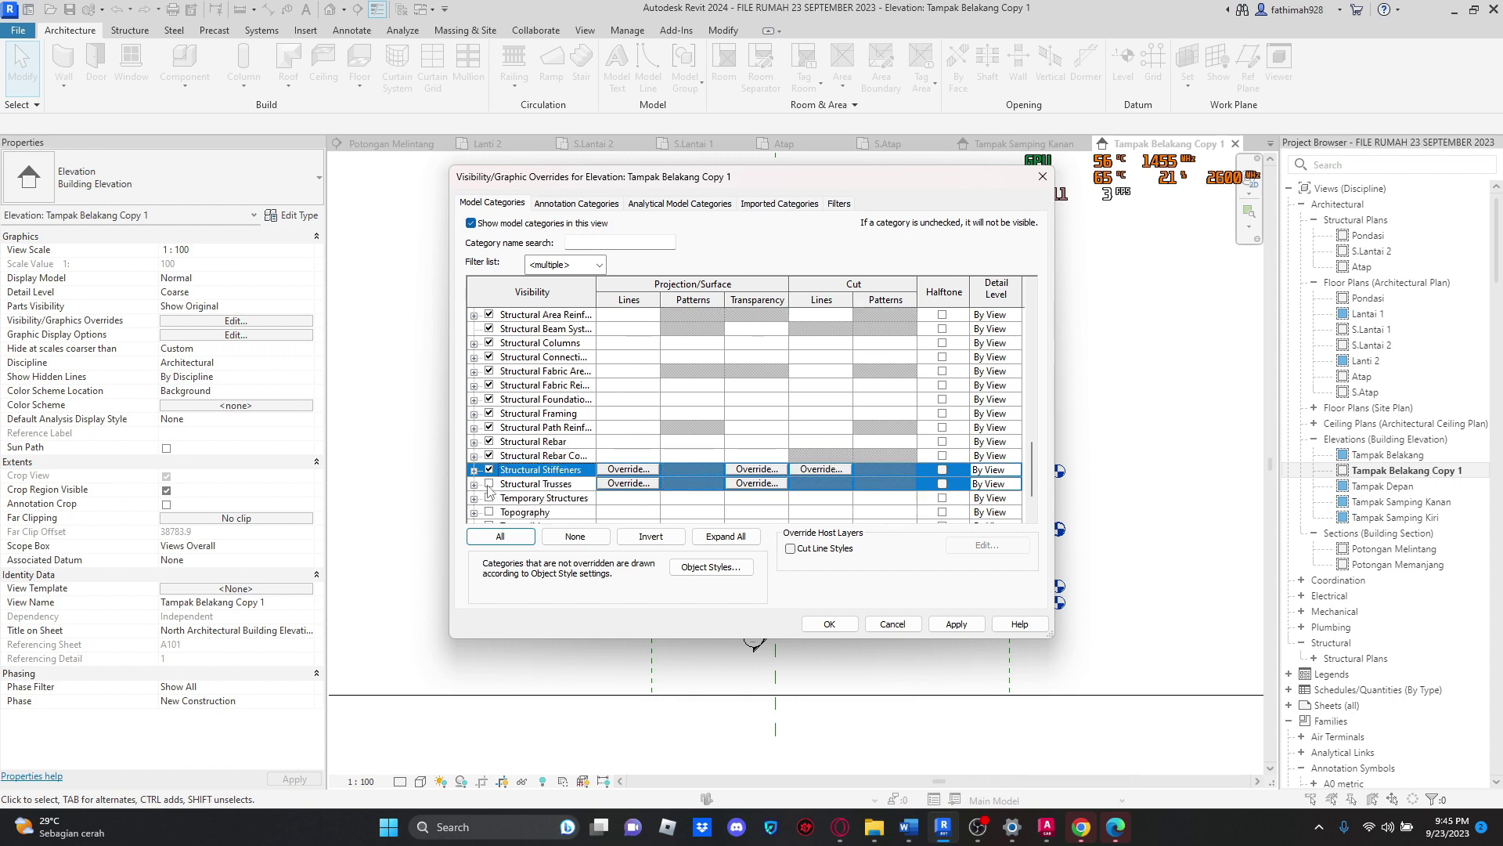
click(844, 629)
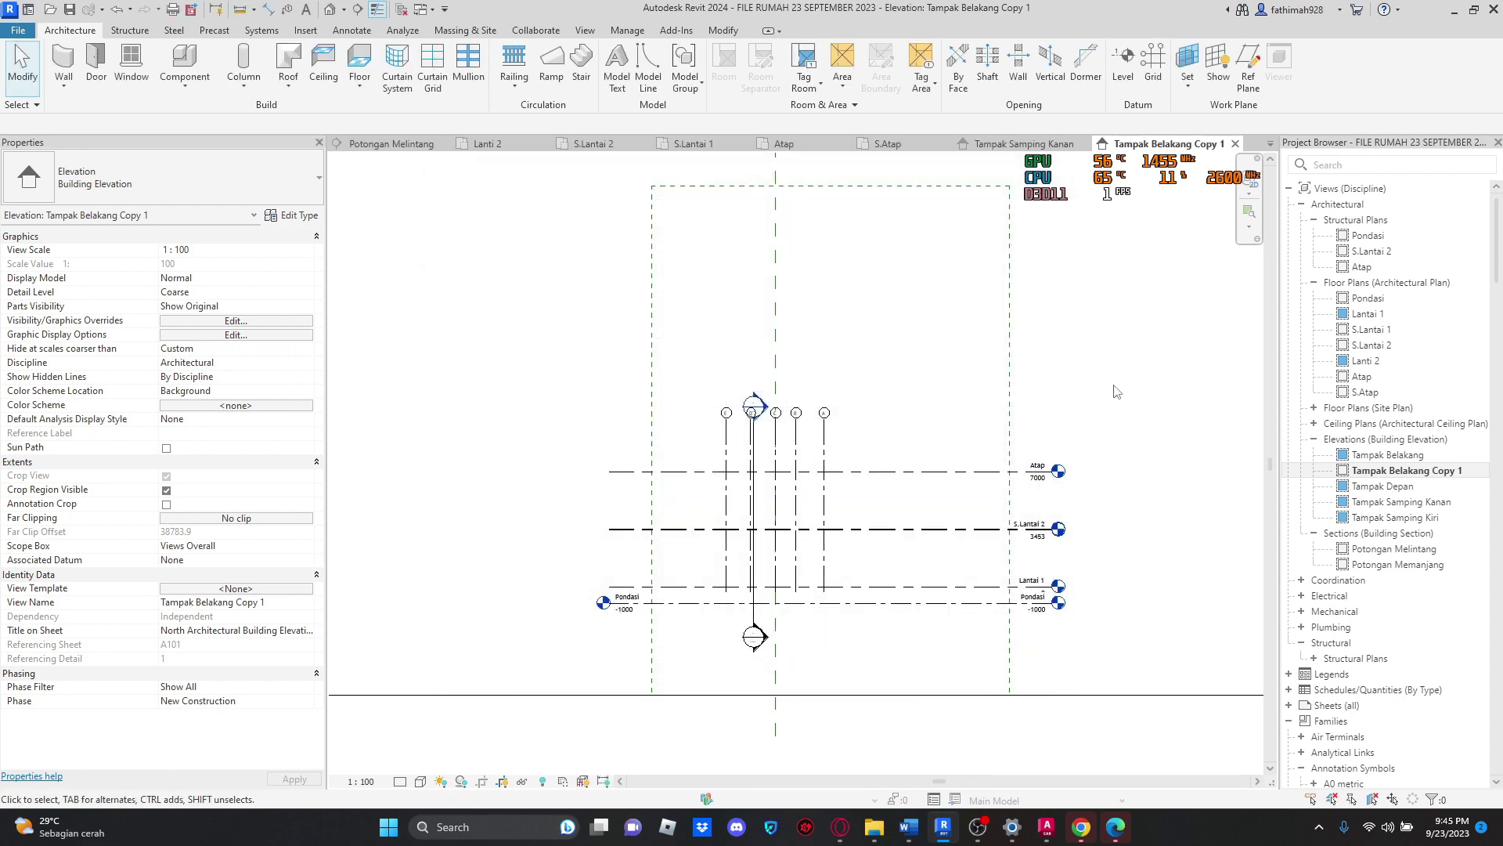
Step: Expand the Coordination 3D views and open the {3D} view
scroll(940, 413, up, 3)
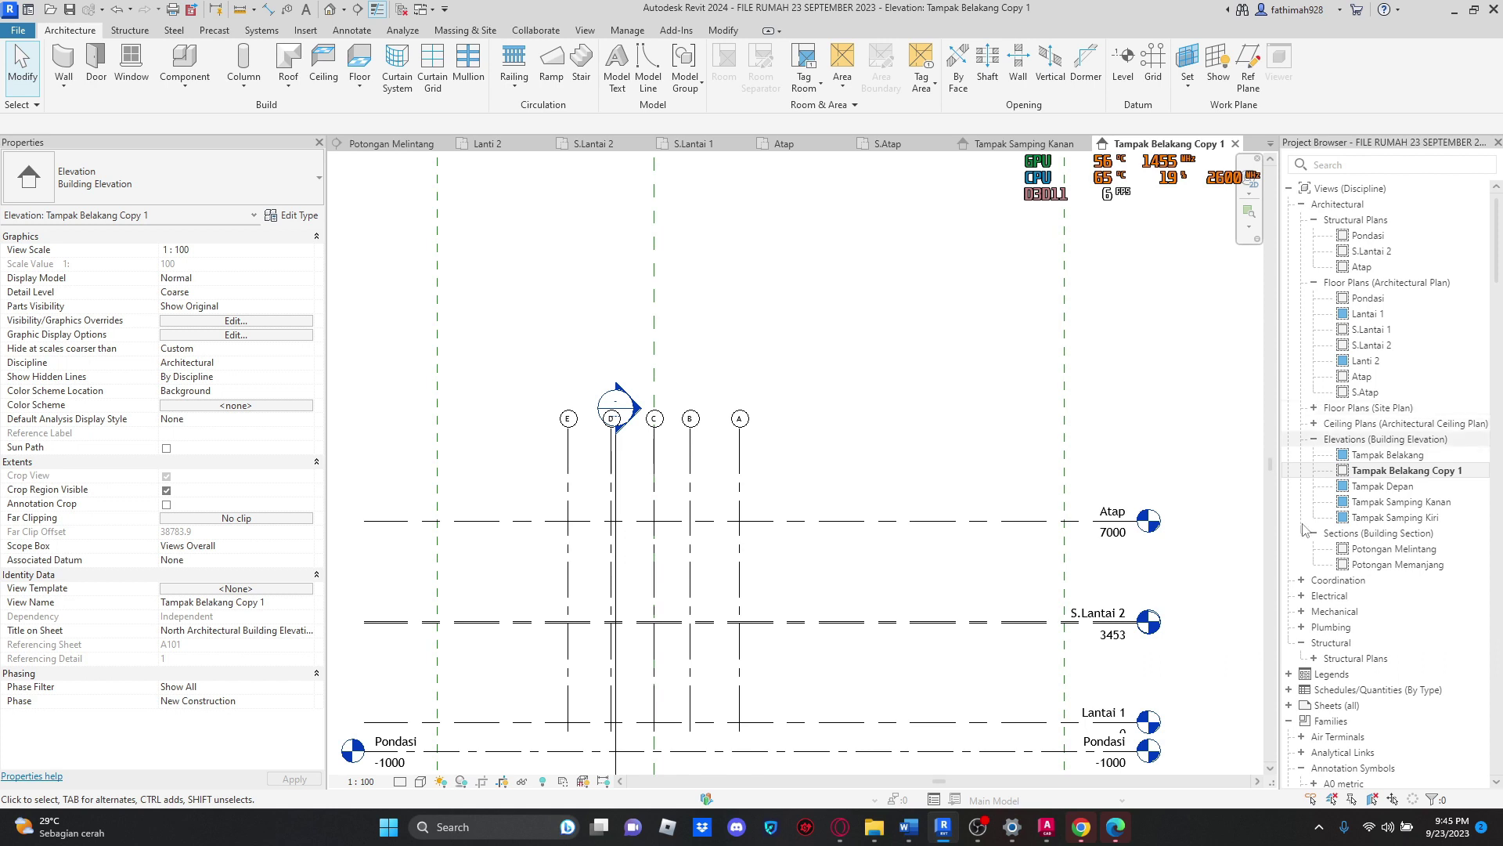
double_click(1327, 579)
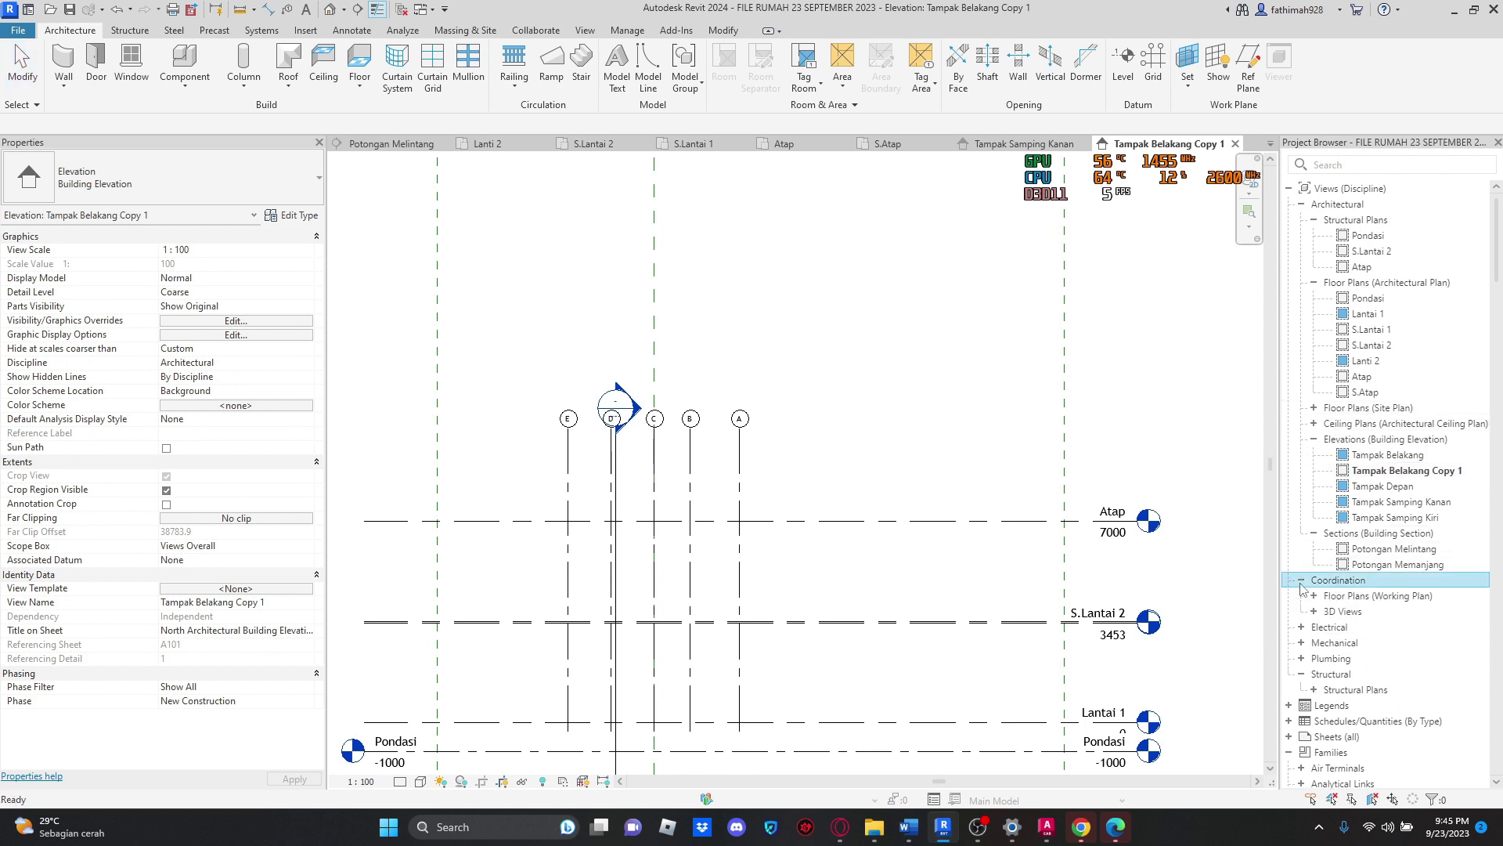
double_click(1345, 616)
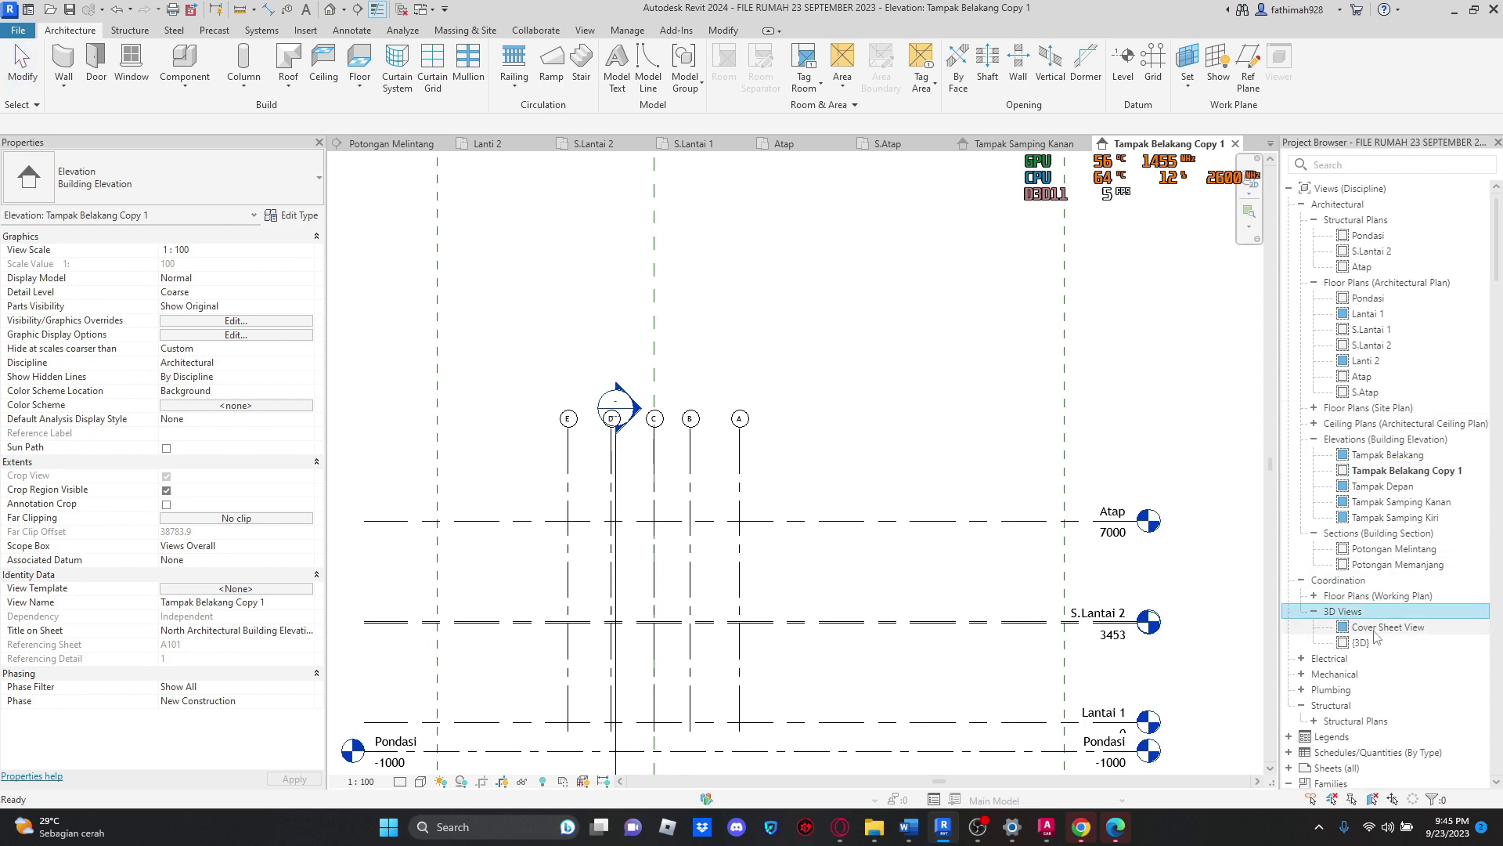
click(1374, 629)
double_click(1361, 642)
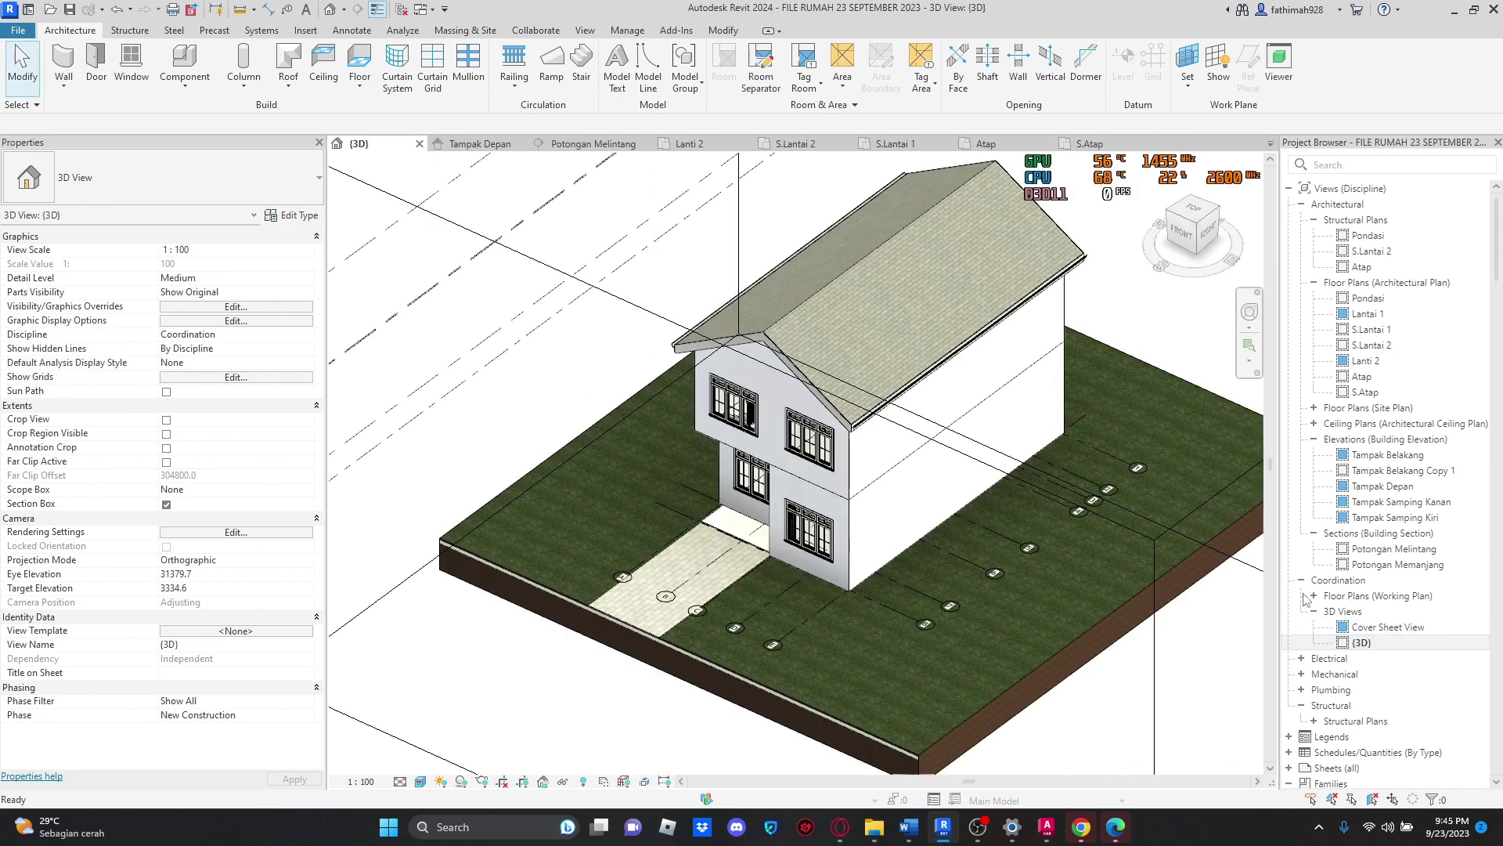
Step: Duplicate the {3D} view without detailing
scroll(905, 412, down, 2)
right_click(1362, 647)
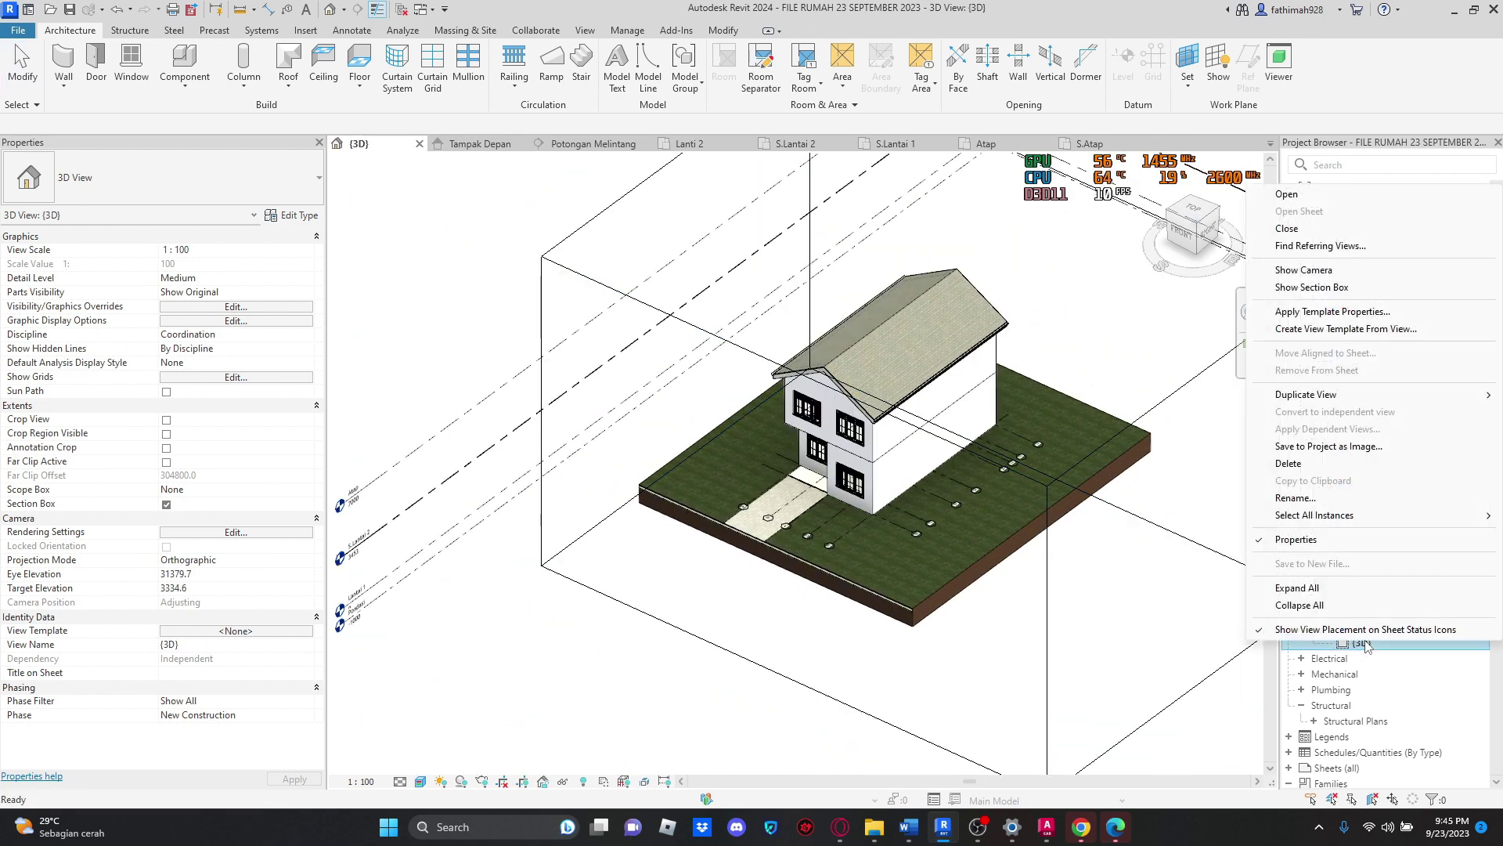
mouse_move(1306, 395)
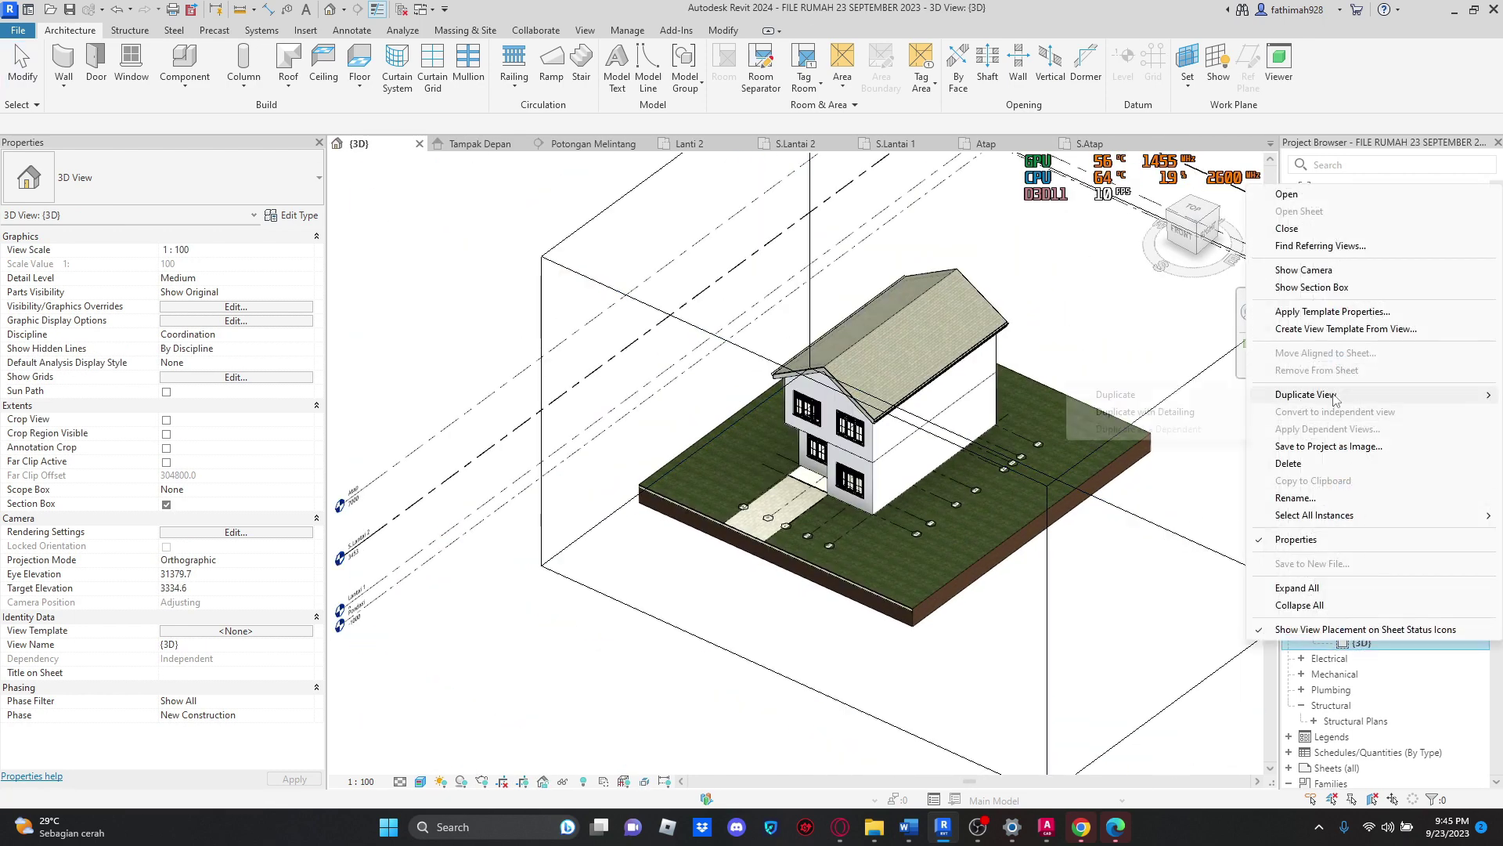
click(1171, 394)
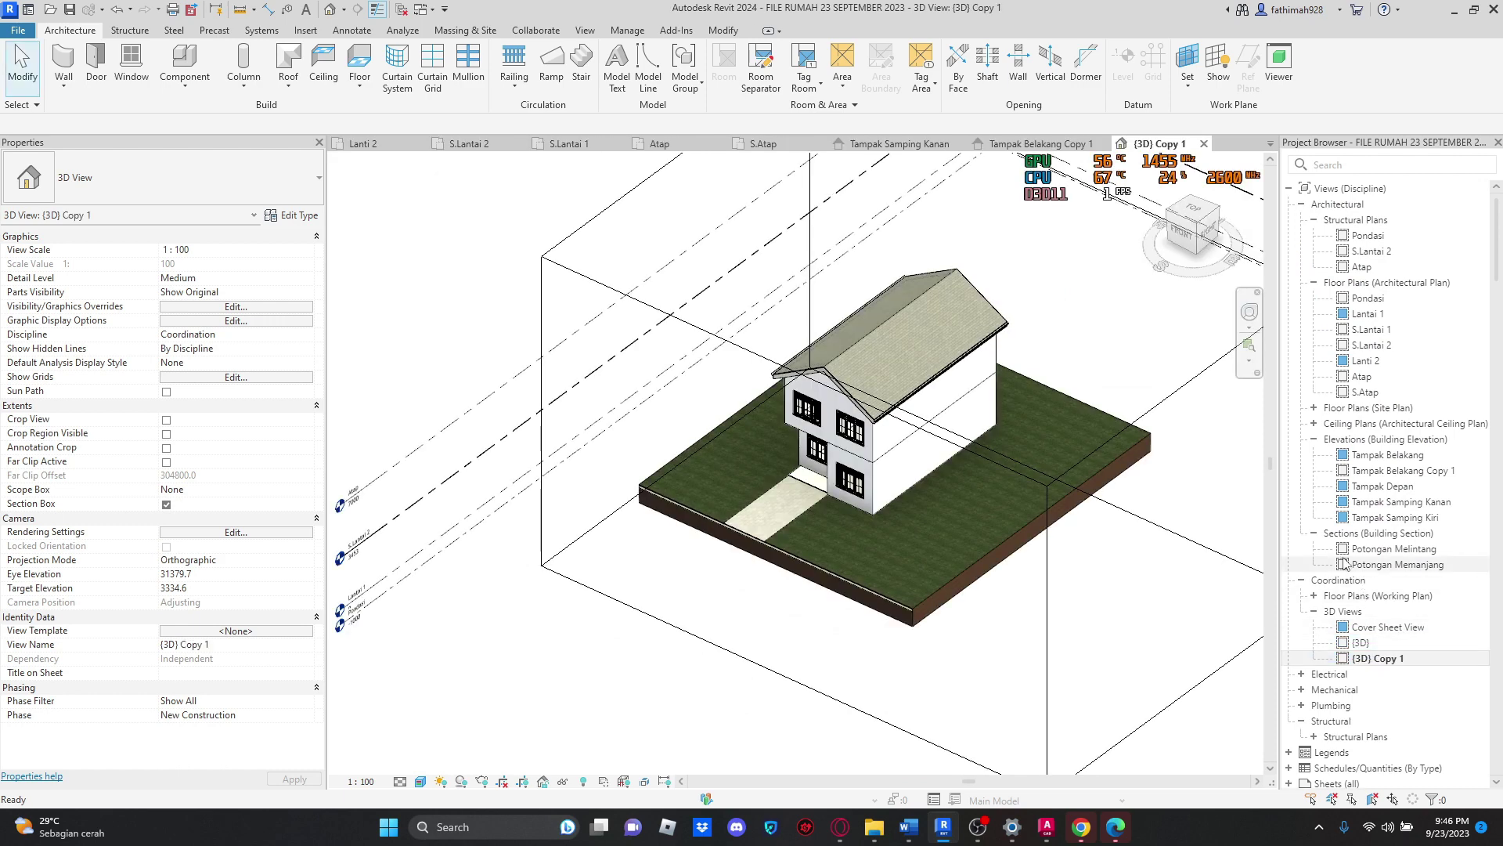
click(1367, 660)
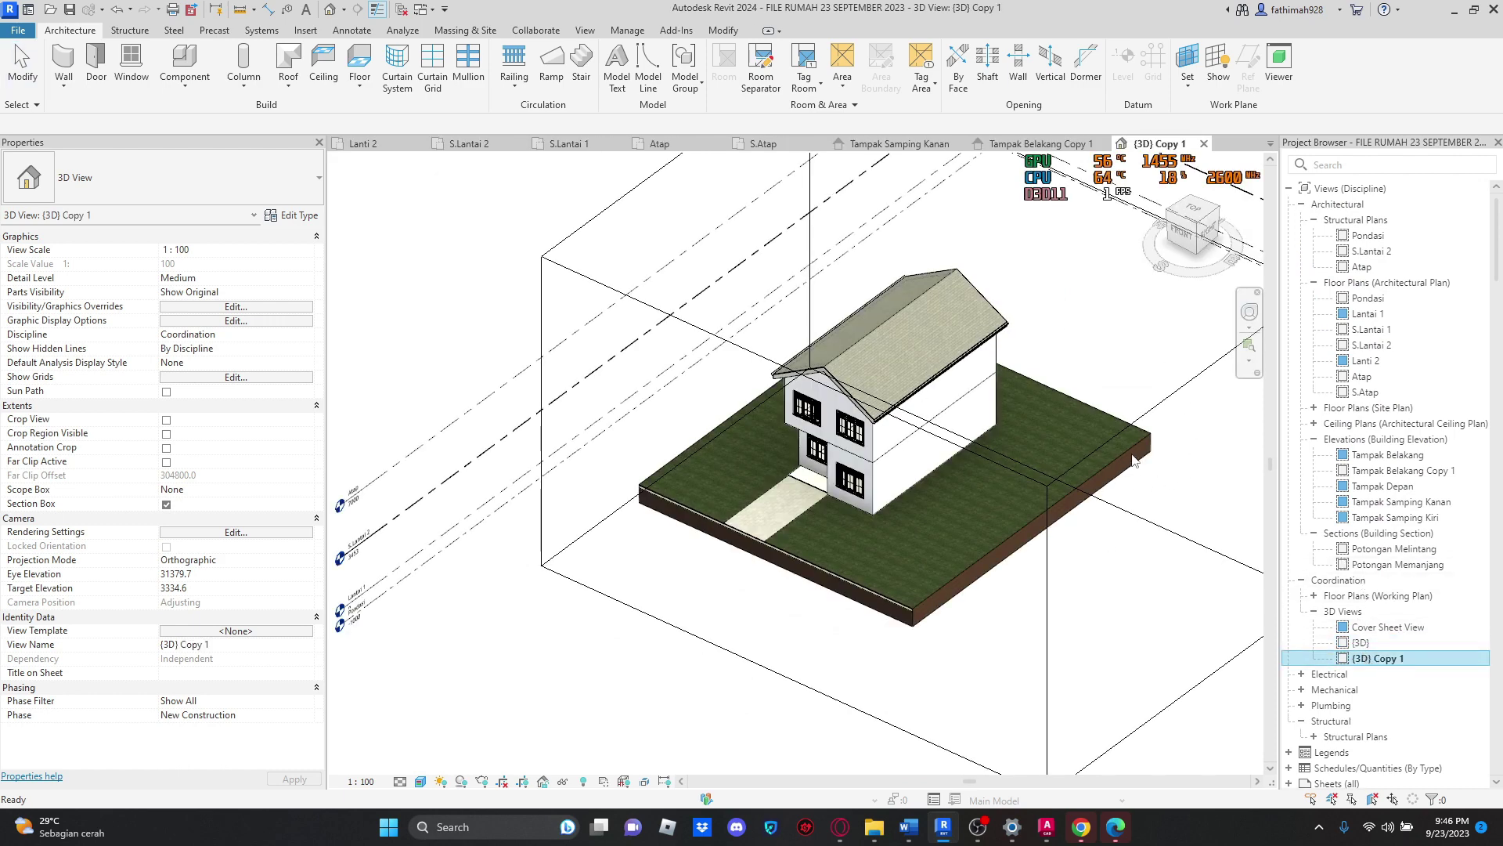
scroll(993, 486, up, 3)
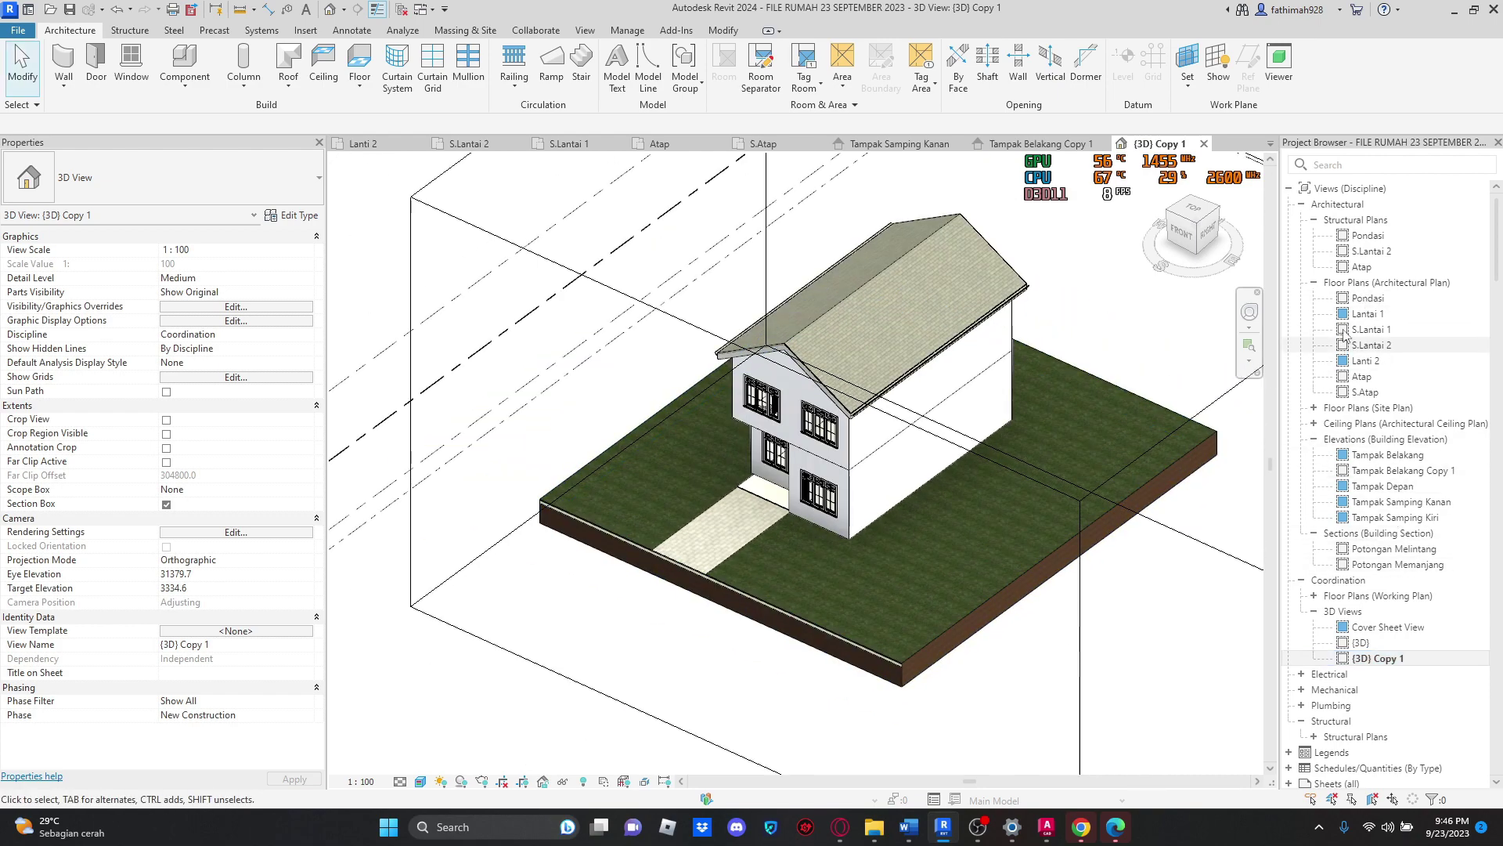
Step: Open the architectural Pondasi floor plan and turn off all its model categories in the visibility overrides
double_click(1371, 298)
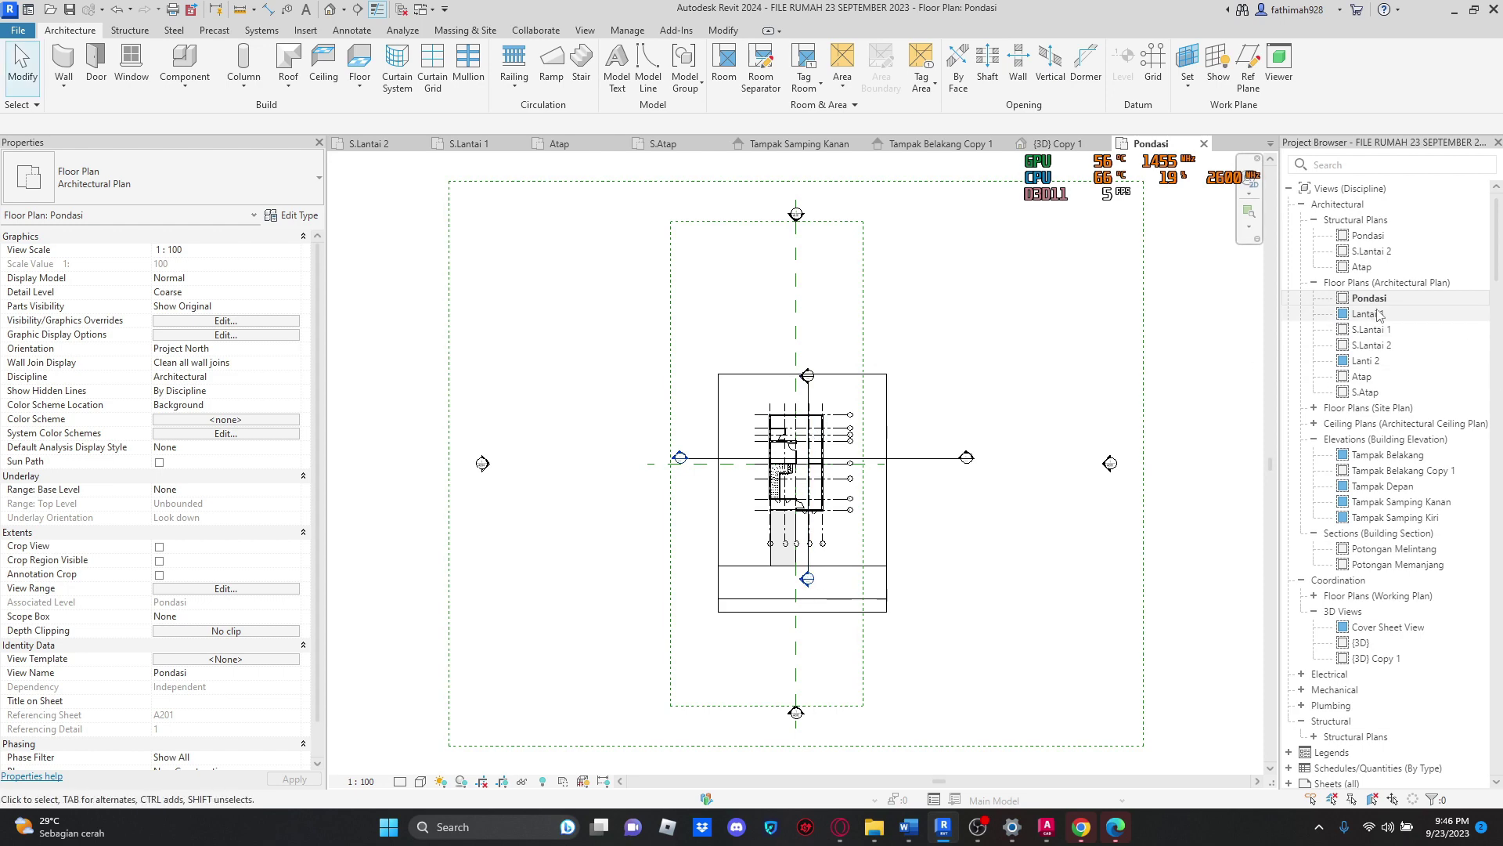
scroll(900, 430, up, 2)
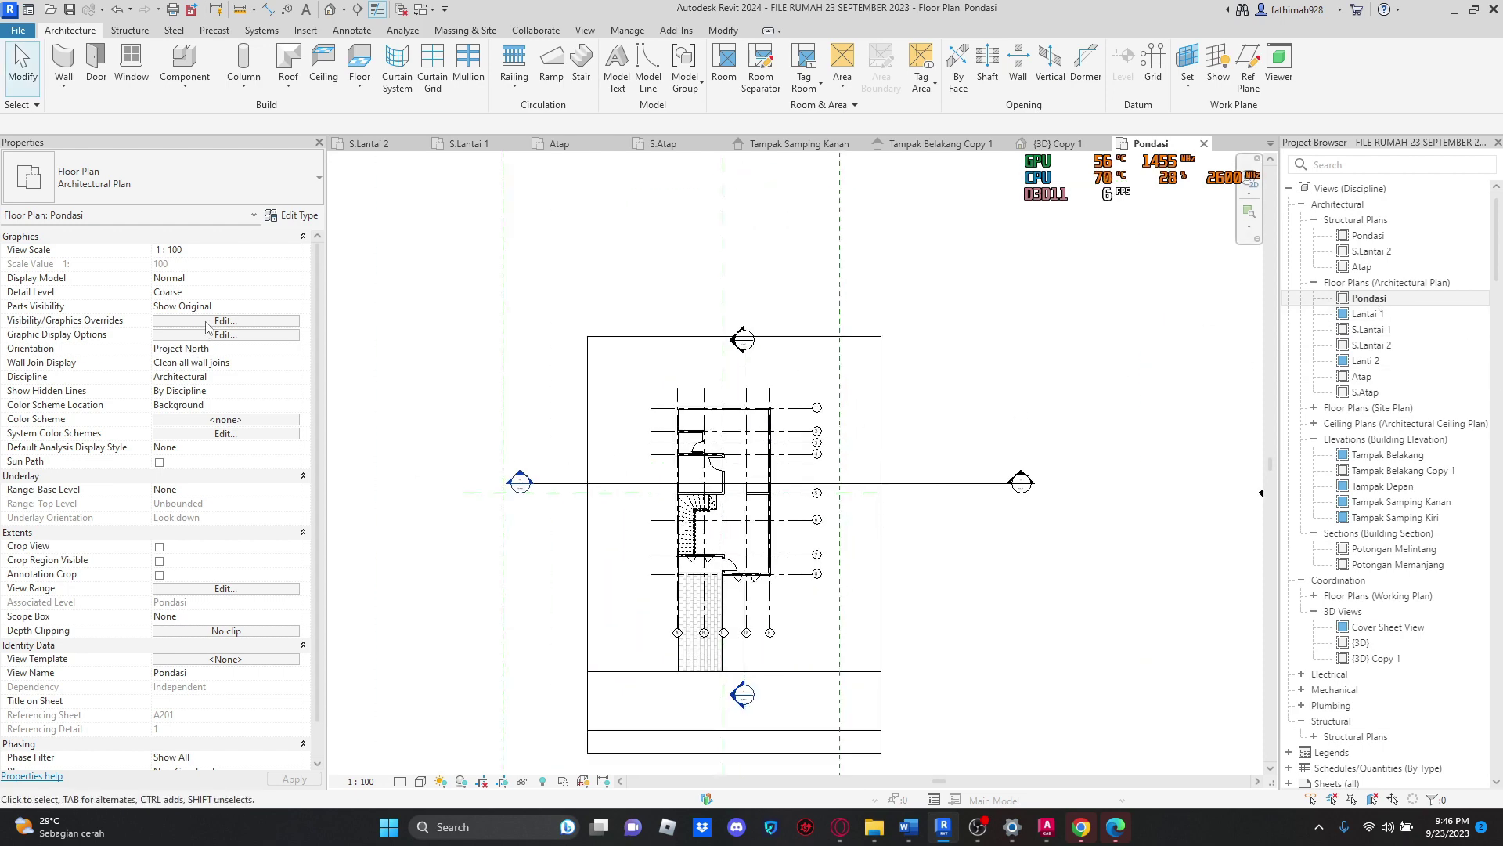
click(565, 261)
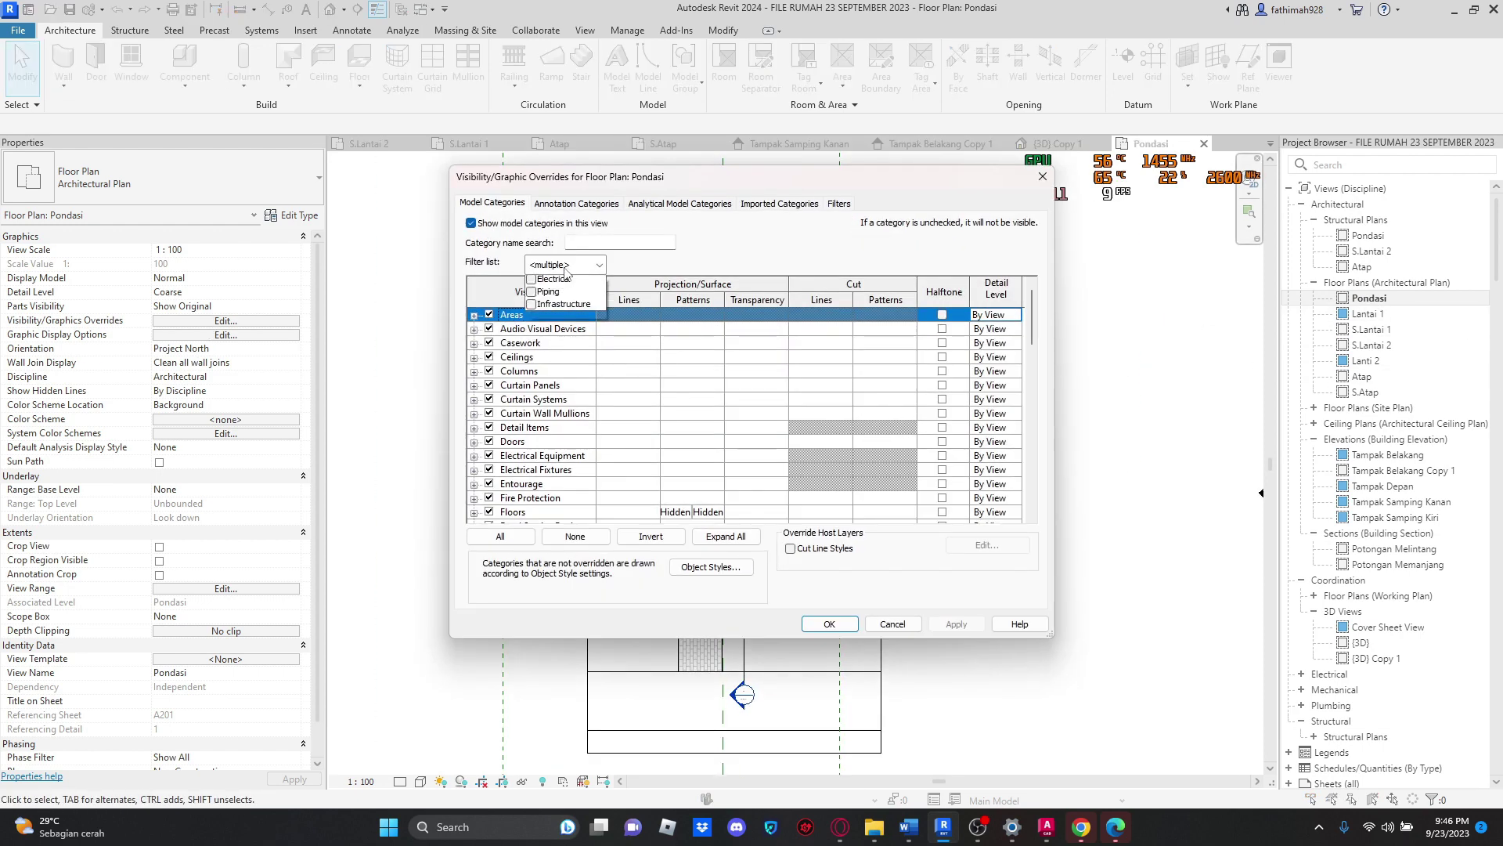
click(563, 267)
click(499, 536)
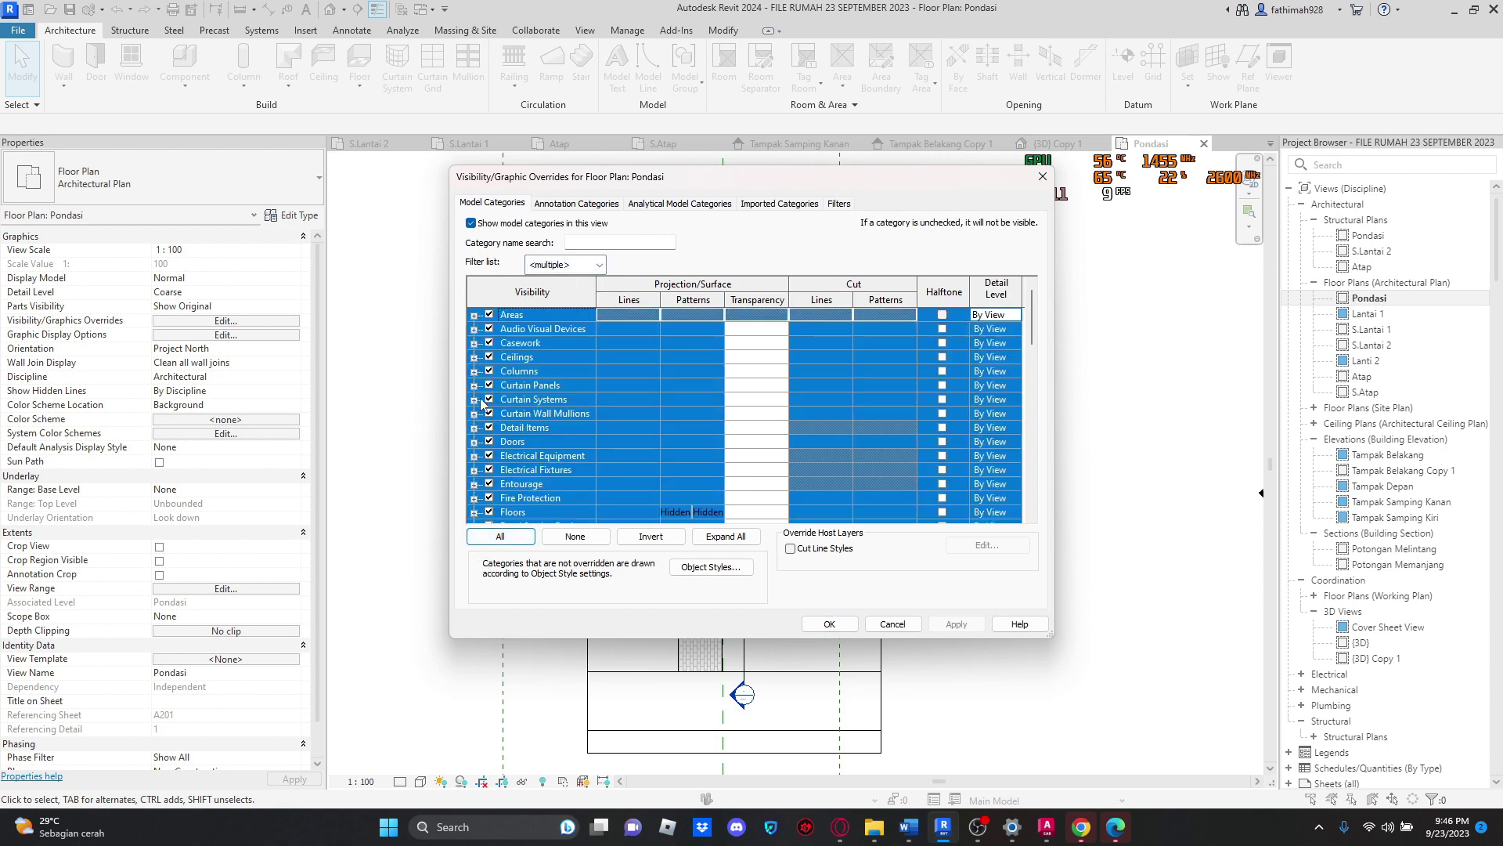
click(581, 453)
Step: Turn on the structural model categories from Structural Area Reinforcement through Structural Foundations for the Pondasi plan
scroll(559, 470, down, 10)
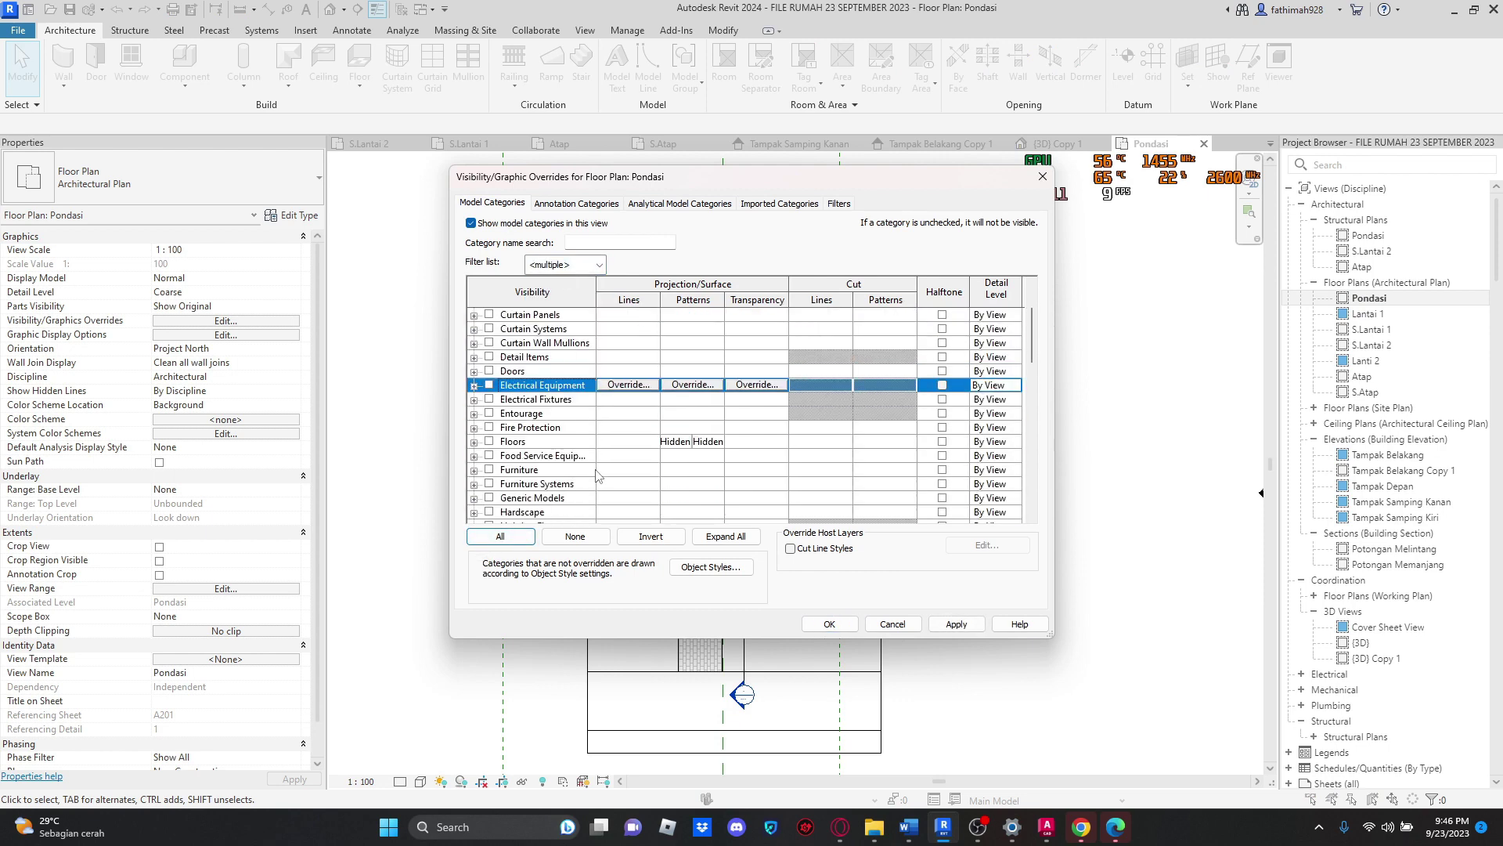
scroll(559, 479, down, 3)
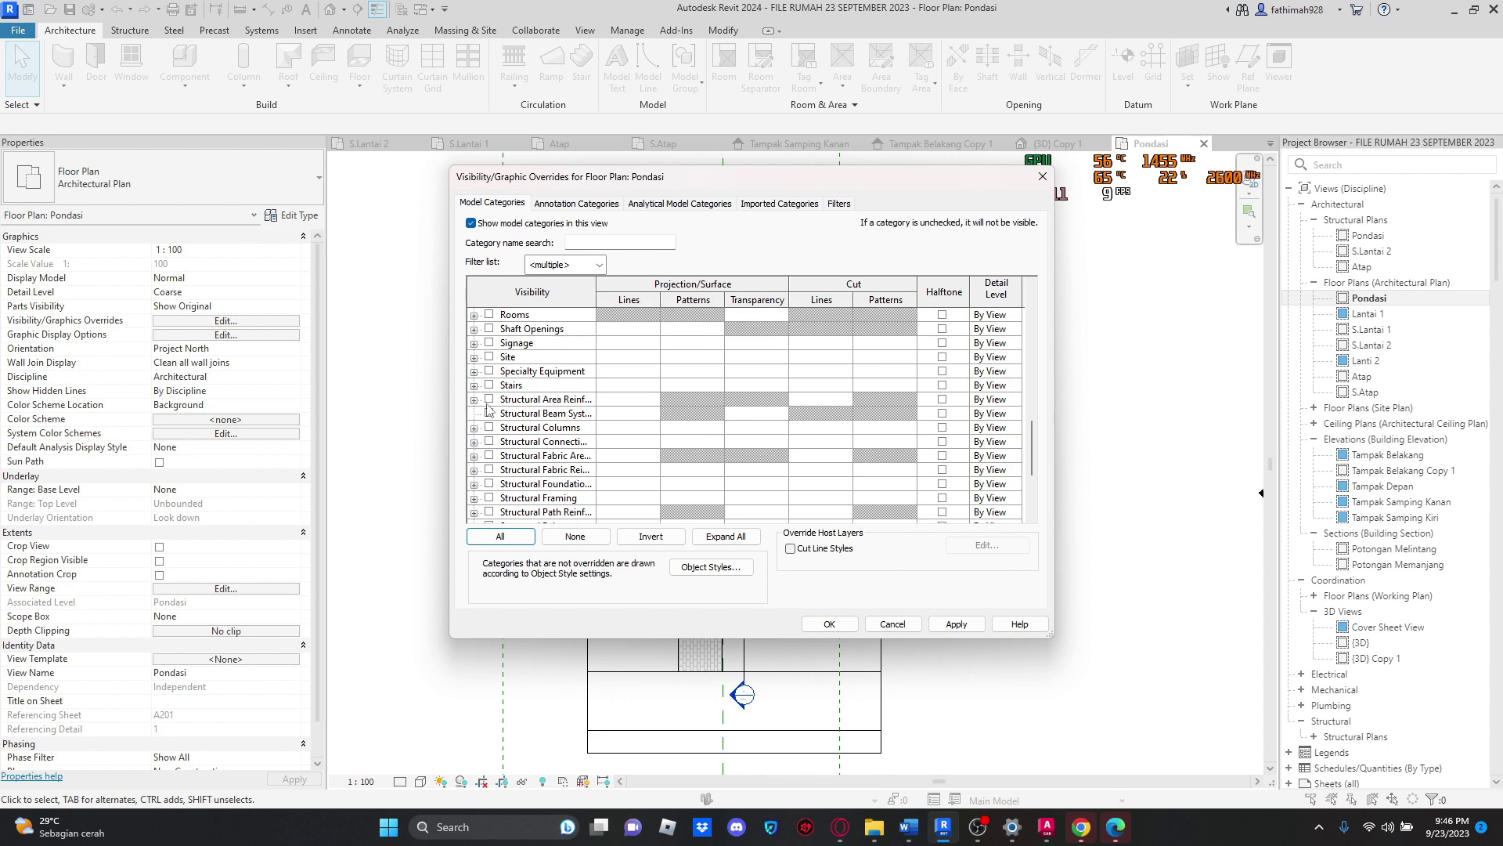
click(490, 398)
click(489, 413)
click(489, 426)
click(490, 441)
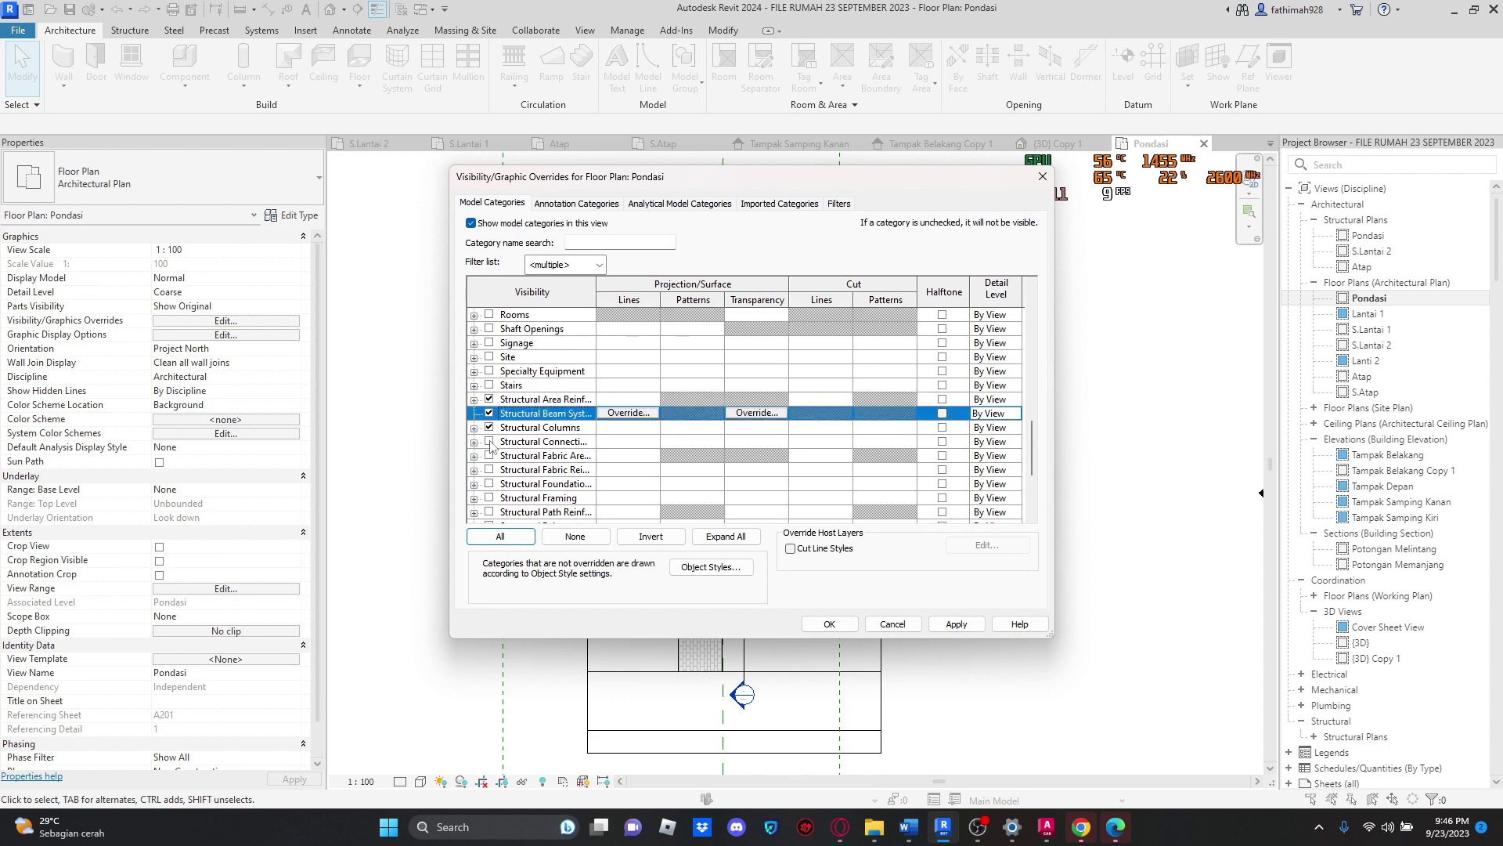
drag(490, 454, 487, 476)
click(489, 469)
click(489, 483)
Step: Turn on Structural Framing, Path Reinforcement, Rebar, Rebar Couplers, Stiffeners and Trusses for the Pondasi plan, and accept the overrides
scroll(488, 479, down, 1)
click(490, 469)
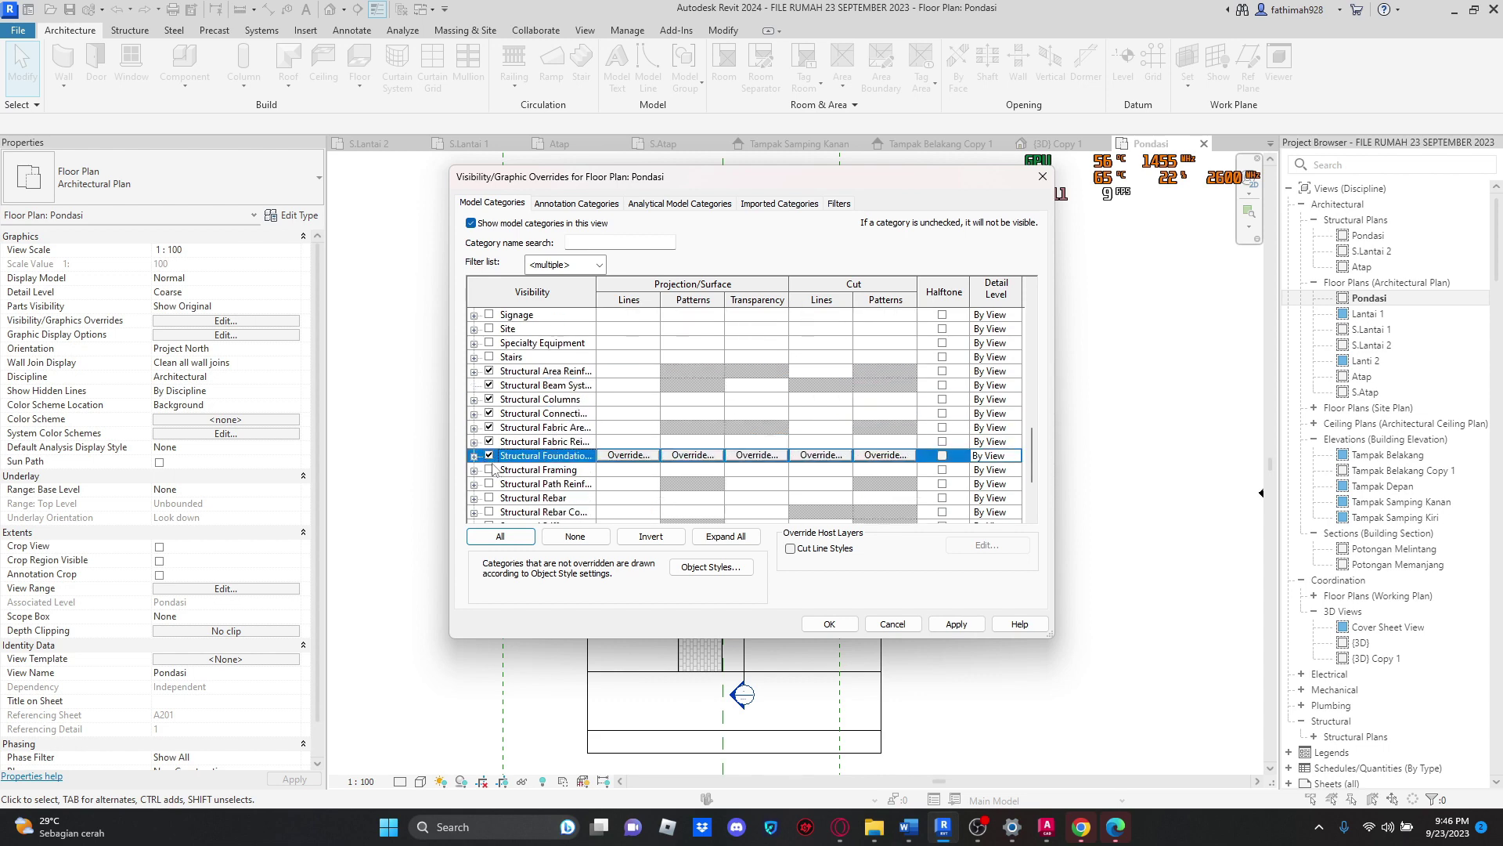
click(489, 483)
click(489, 497)
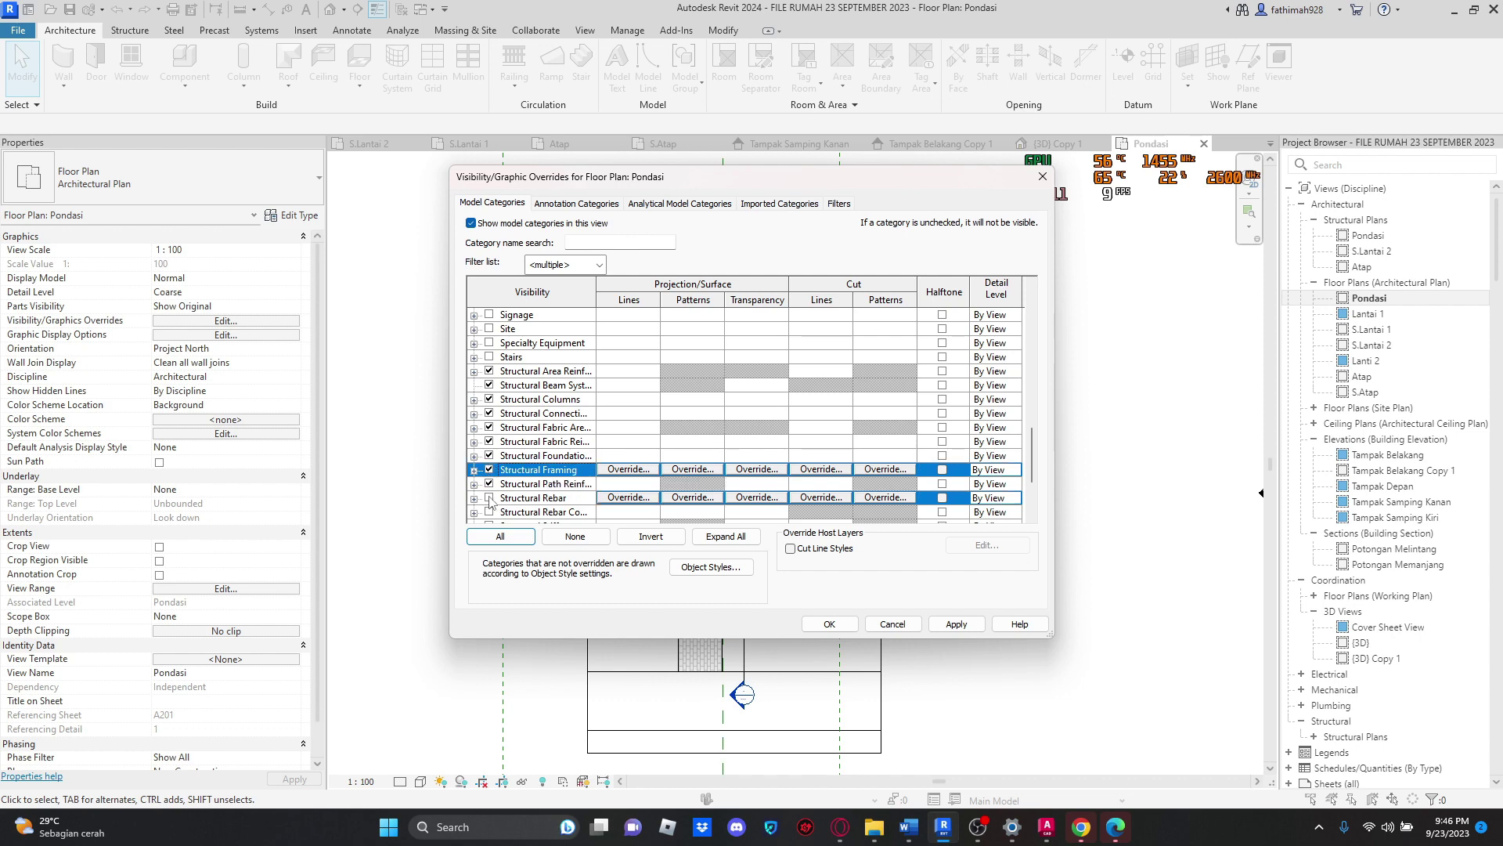
scroll(517, 466, down, 1)
click(490, 469)
click(490, 483)
click(490, 497)
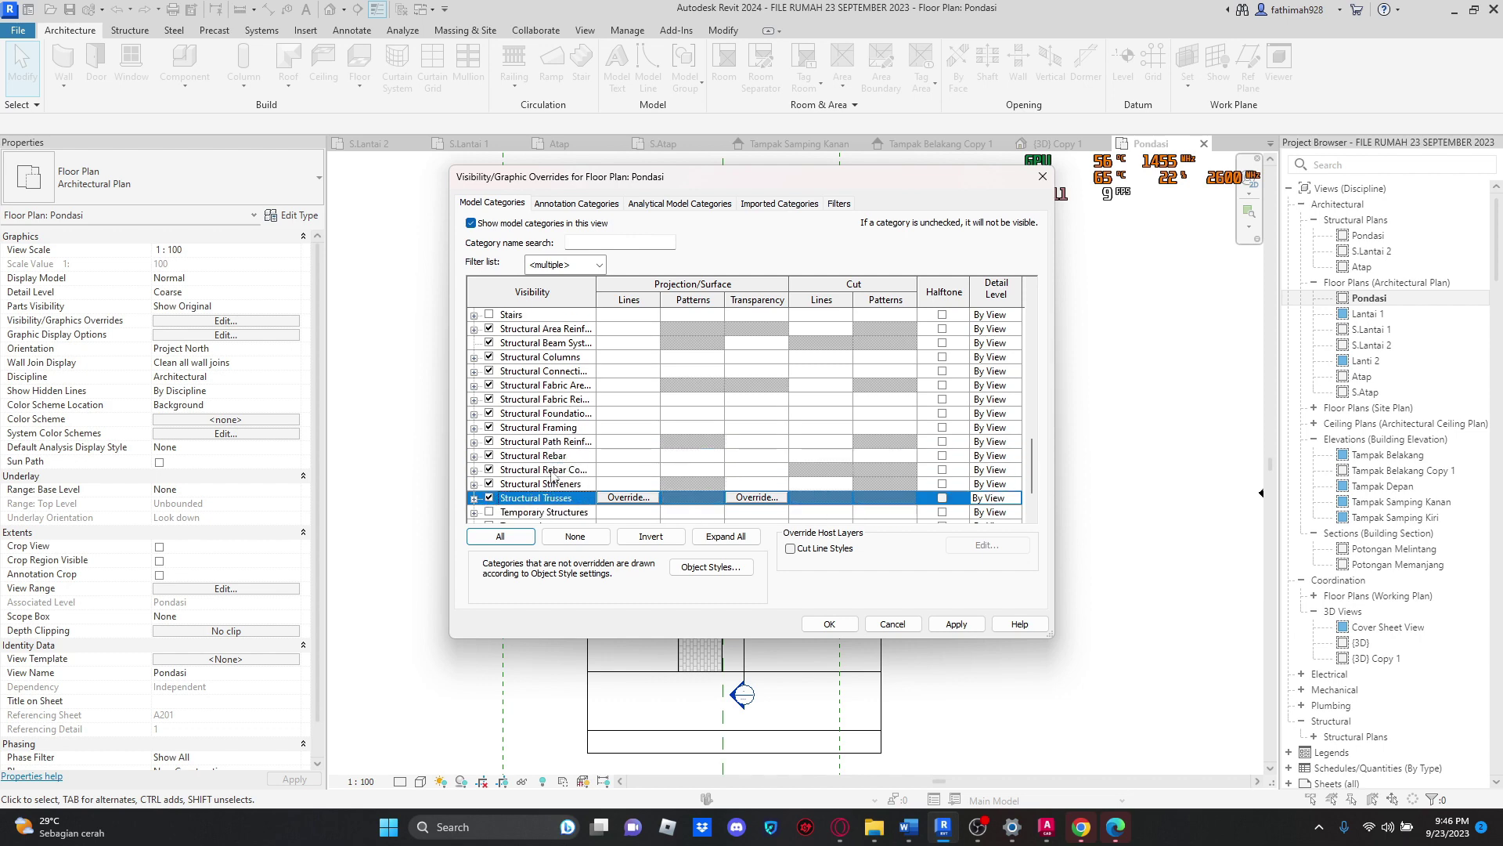
click(829, 624)
Step: Place a Pondasi Setempat 1 isolated foundation at the intersection of grids A and 1 on the Pondasi plan
scroll(544, 257, up, 3)
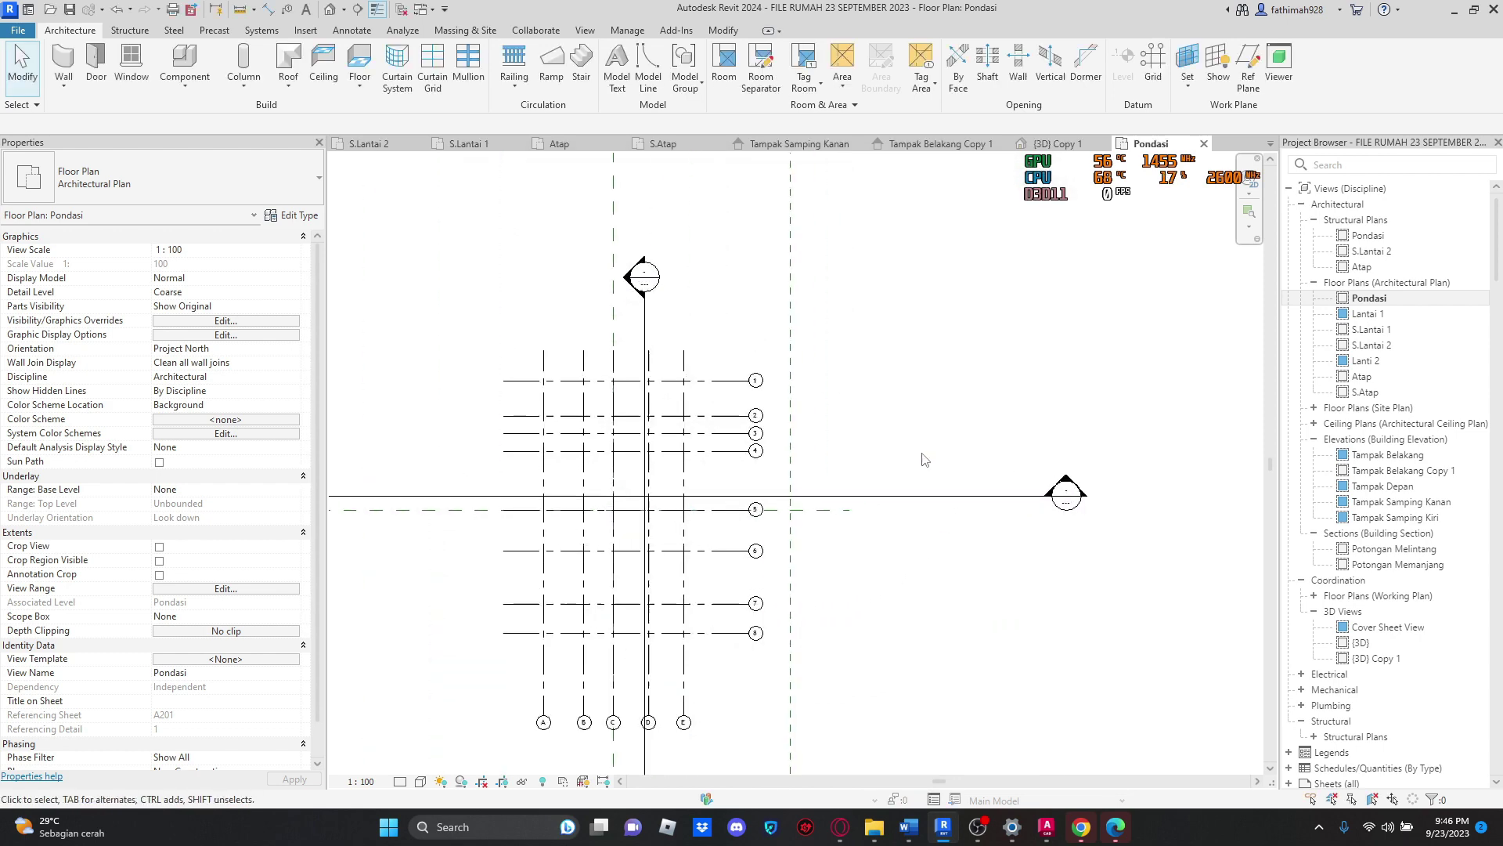
click(144, 33)
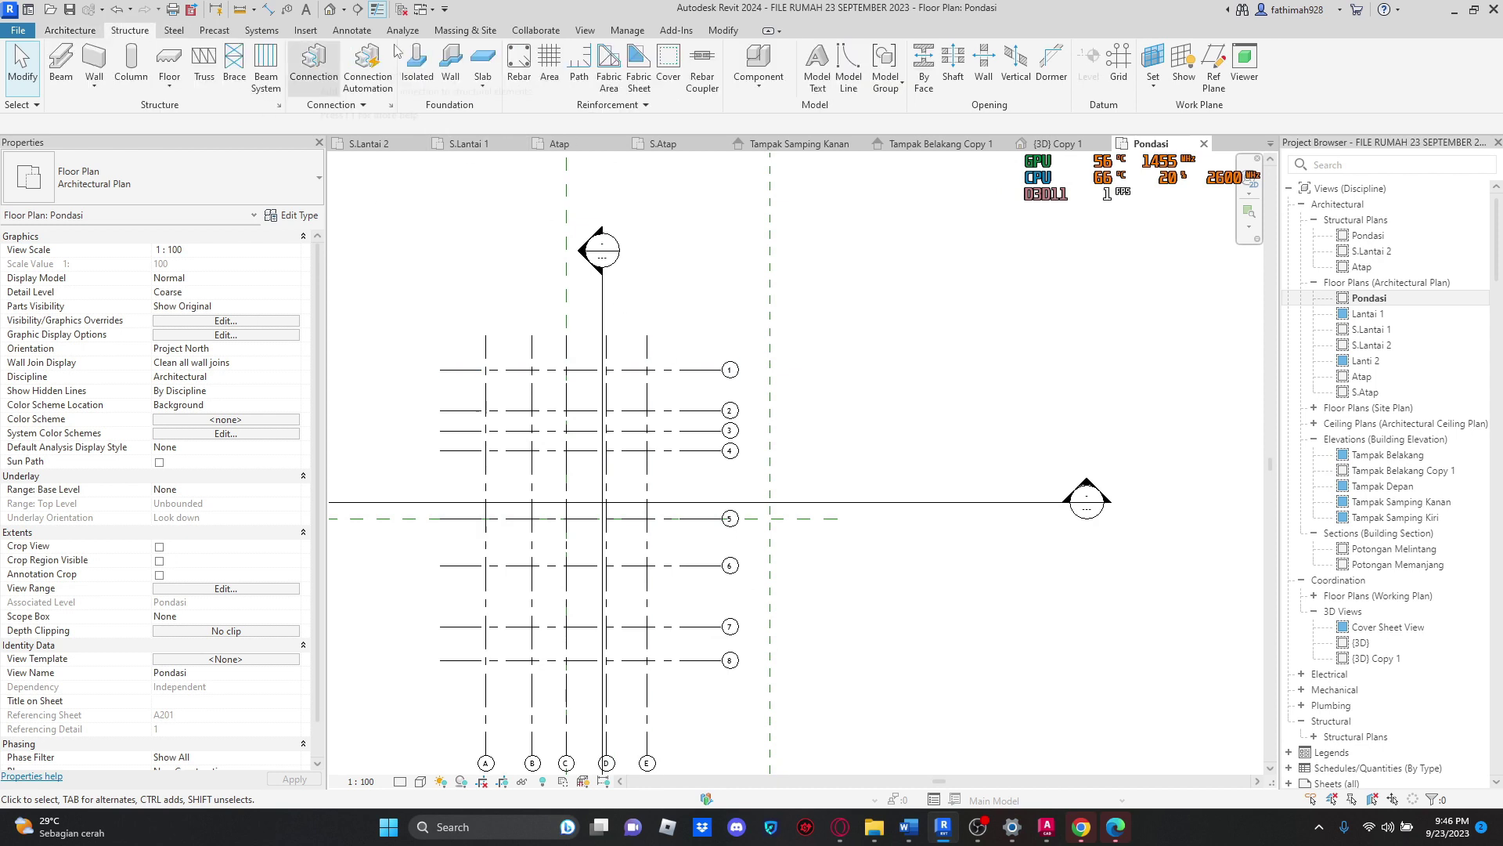
click(415, 59)
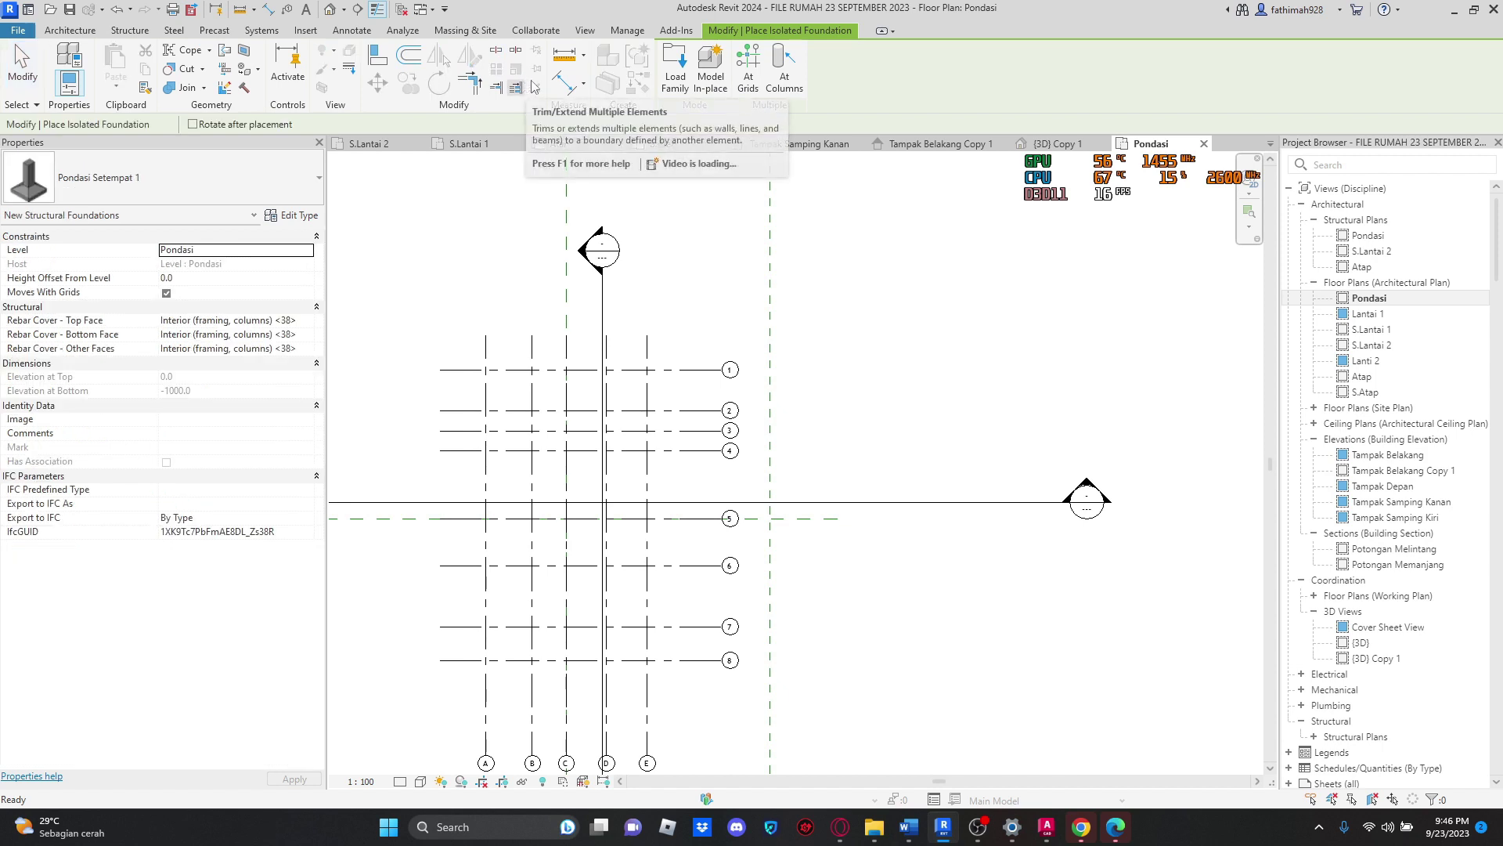
scroll(468, 378, up, 2)
scroll(480, 376, up, 1)
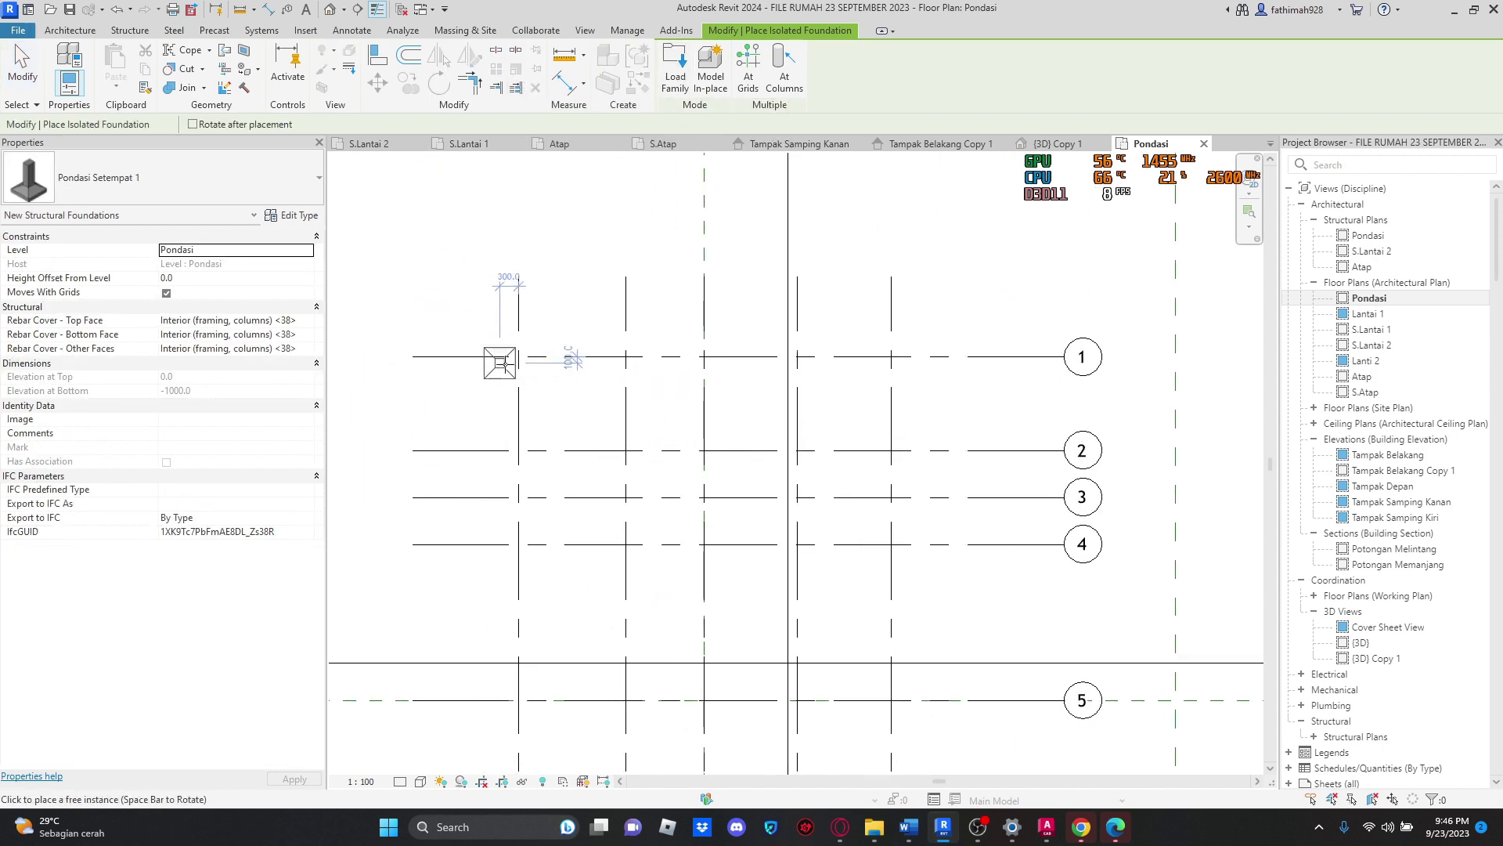
click(519, 357)
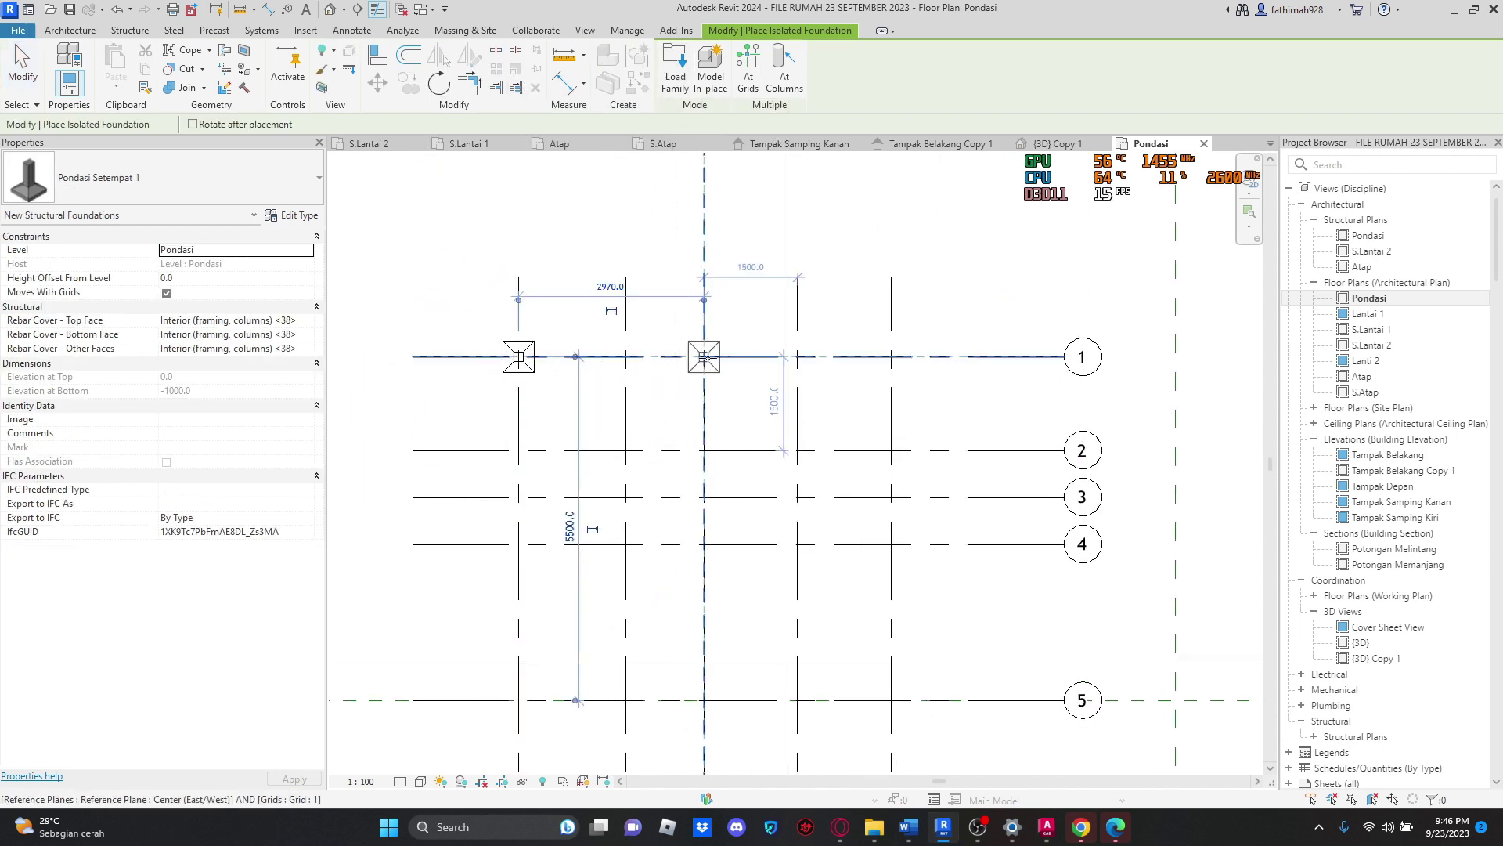
Step: Place Pondasi Setempat 1 isolated foundations where grid 1 meets grids C and E, and where grid 4 meets grids A, C and E
click(704, 357)
click(893, 357)
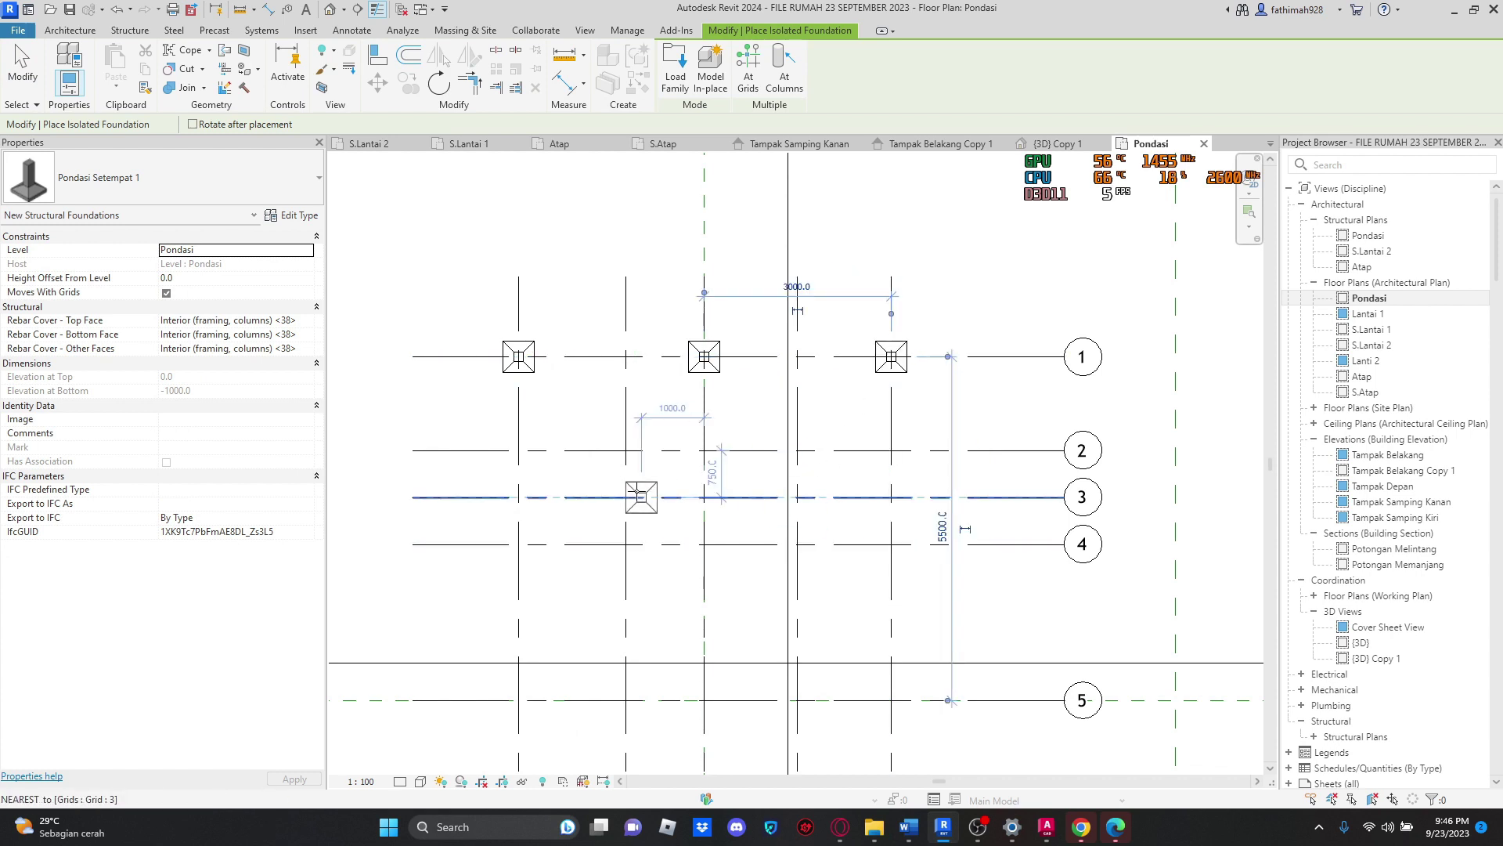
click(519, 544)
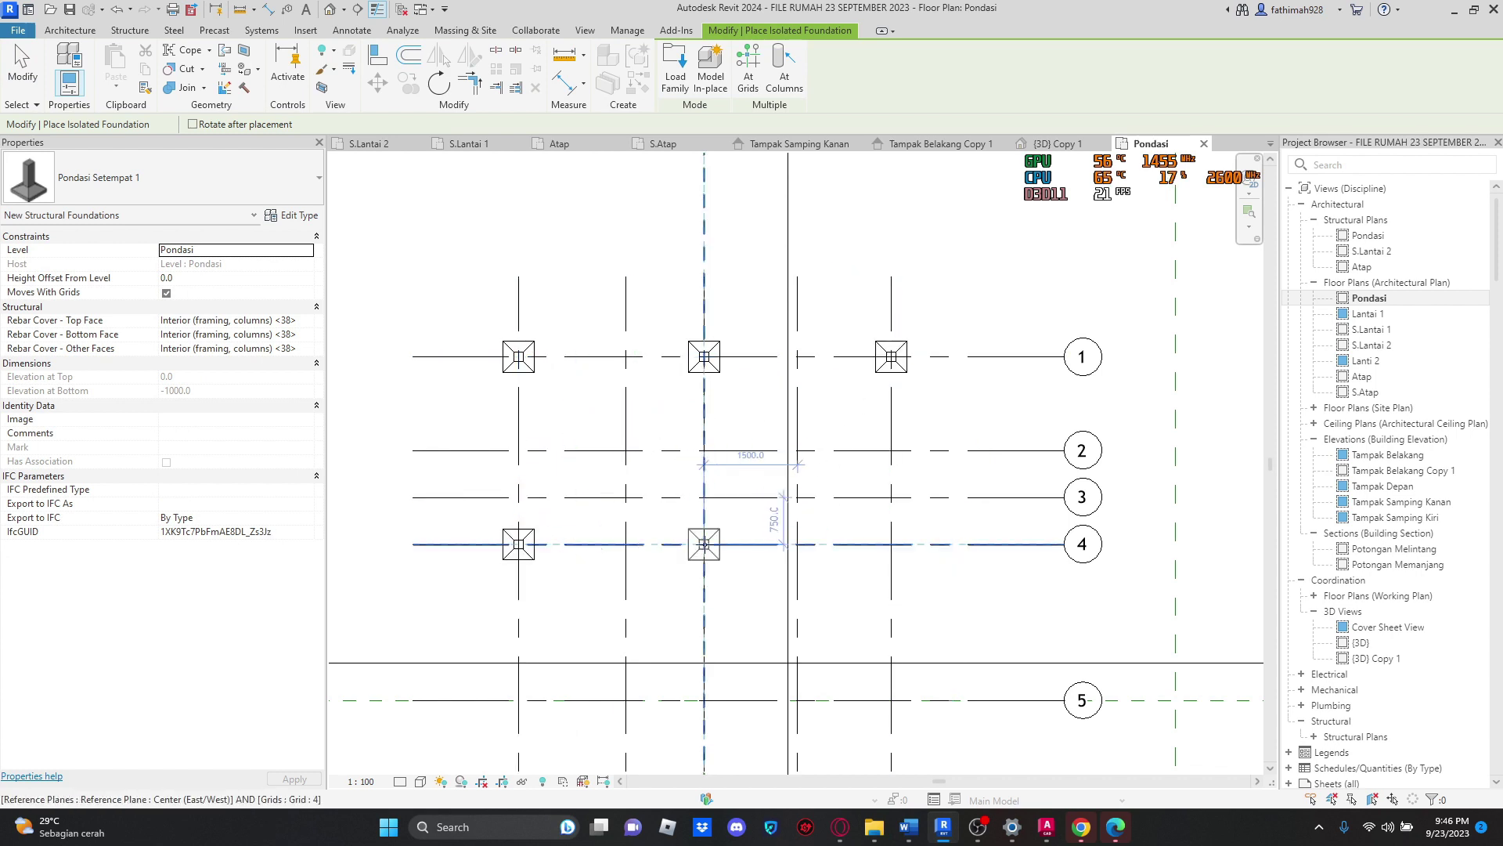
click(703, 544)
click(898, 543)
scroll(984, 403, down, 2)
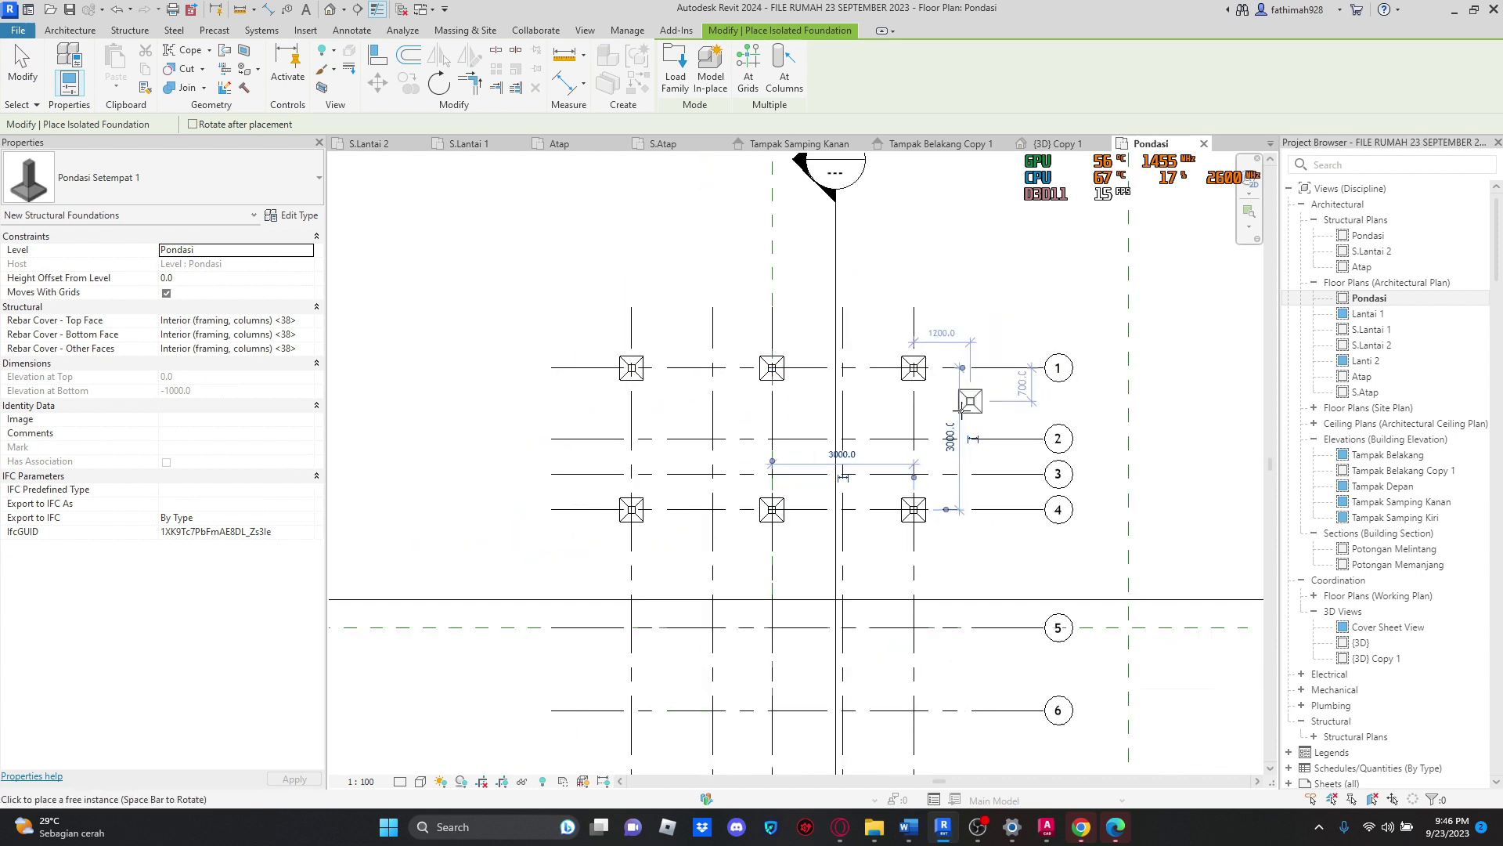
key(Escape)
key(Escape)
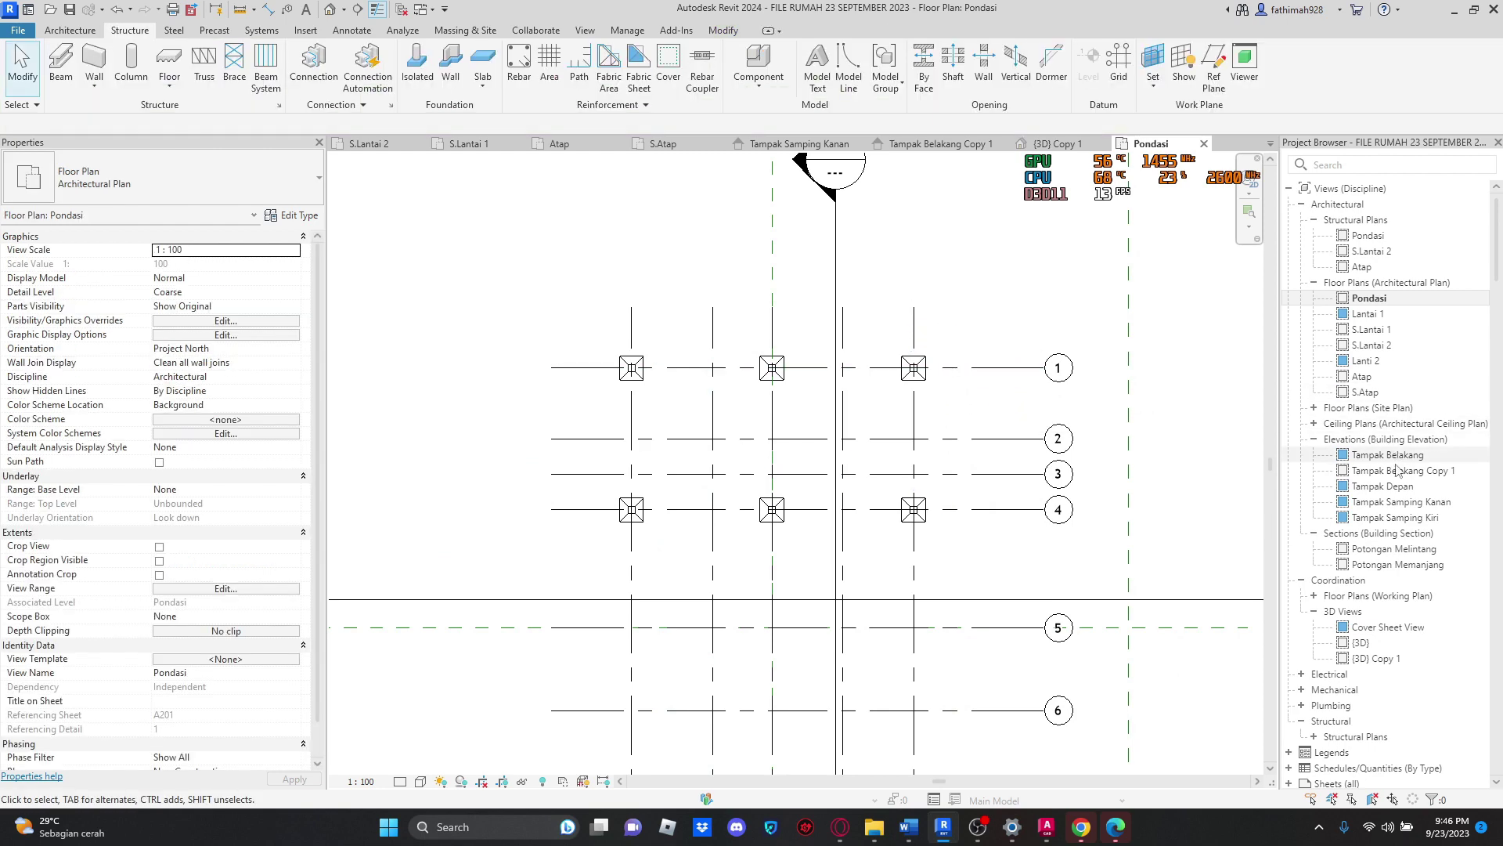
Step: Open the Tampak Belakang Copy 1 elevation and examine the placed foundations at the Pondasi level
click(1390, 472)
double_click(1390, 473)
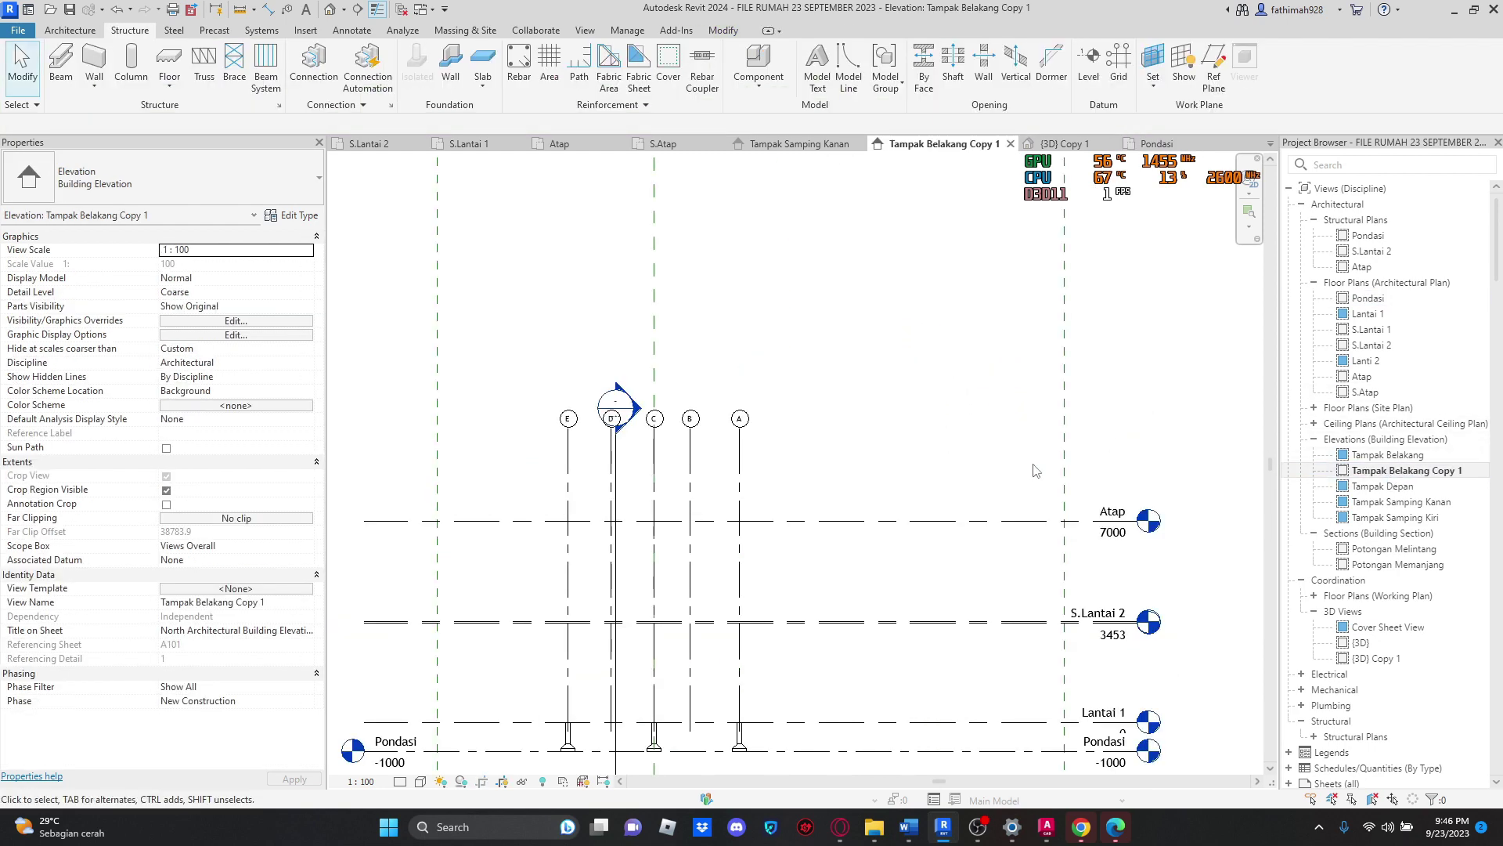
scroll(754, 677, up, 3)
scroll(1092, 641, down, 2)
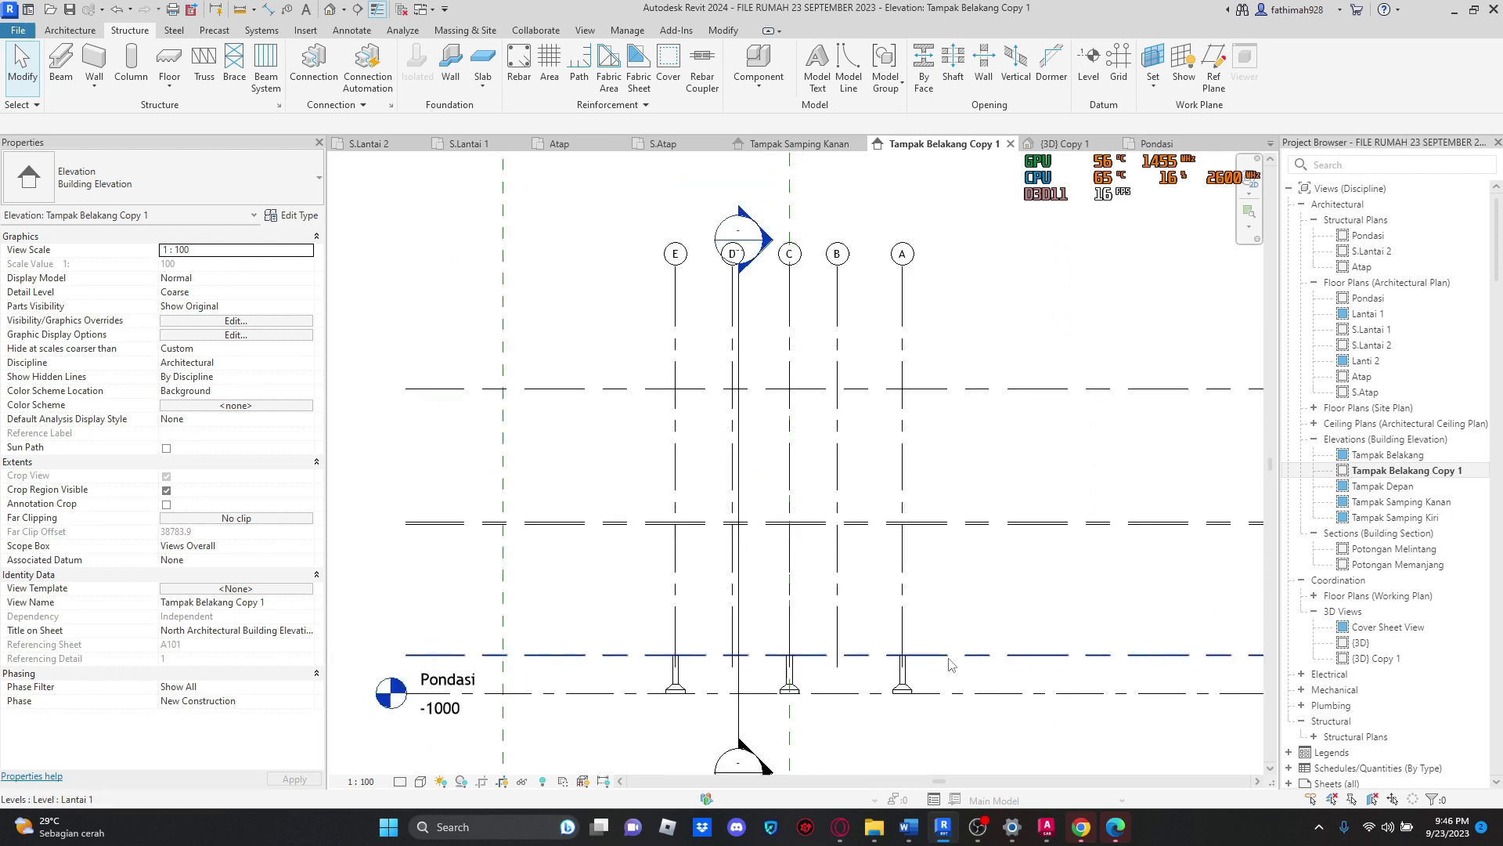
Step: Open the S.Lantai 1 architectural floor plan to inspect it, and select the Pondasi floor plan in the view list
click(1402, 551)
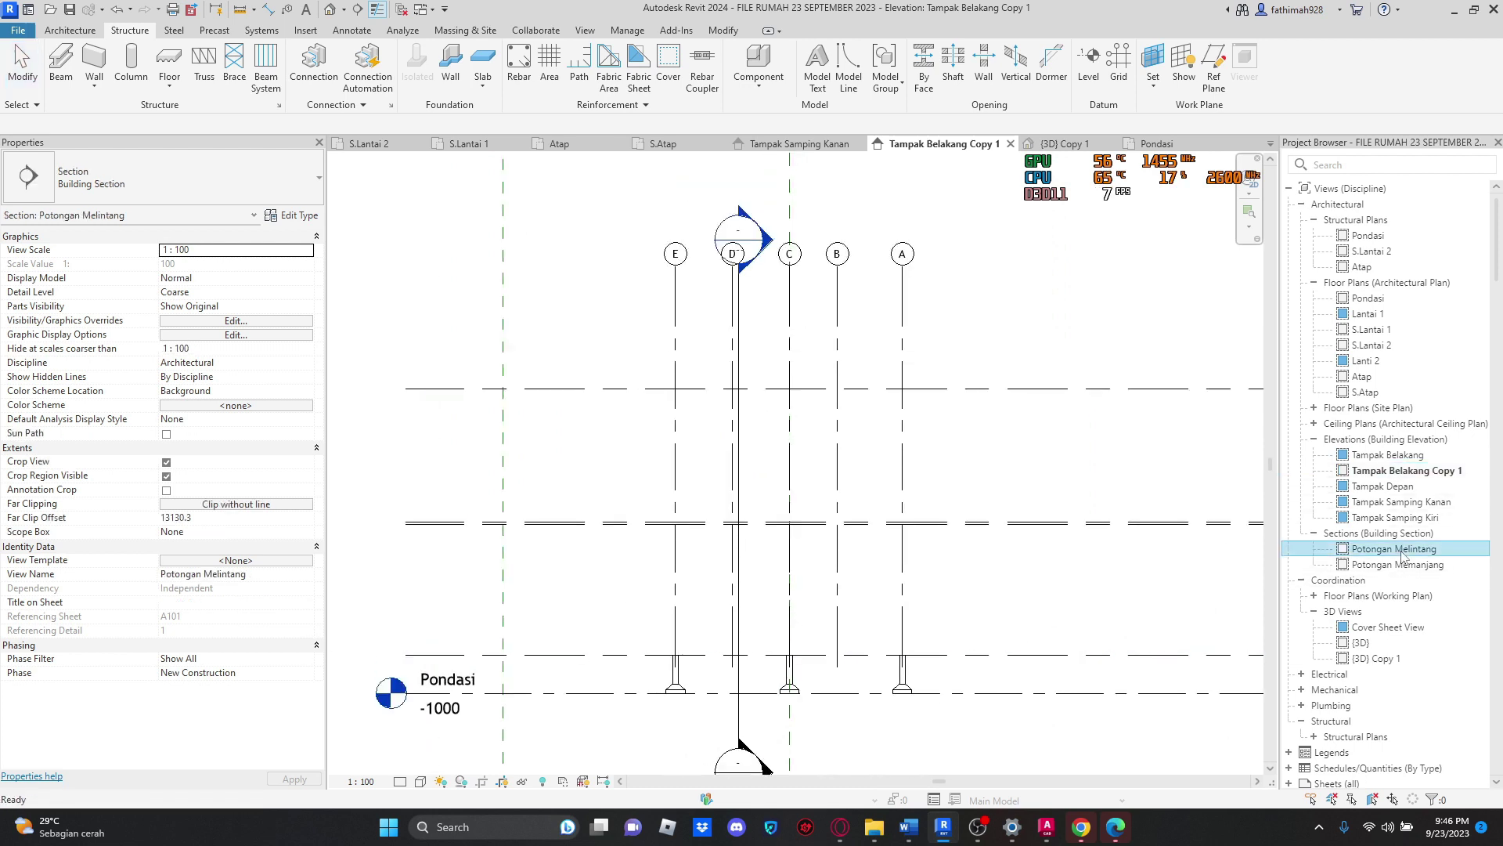
click(1382, 331)
double_click(1383, 332)
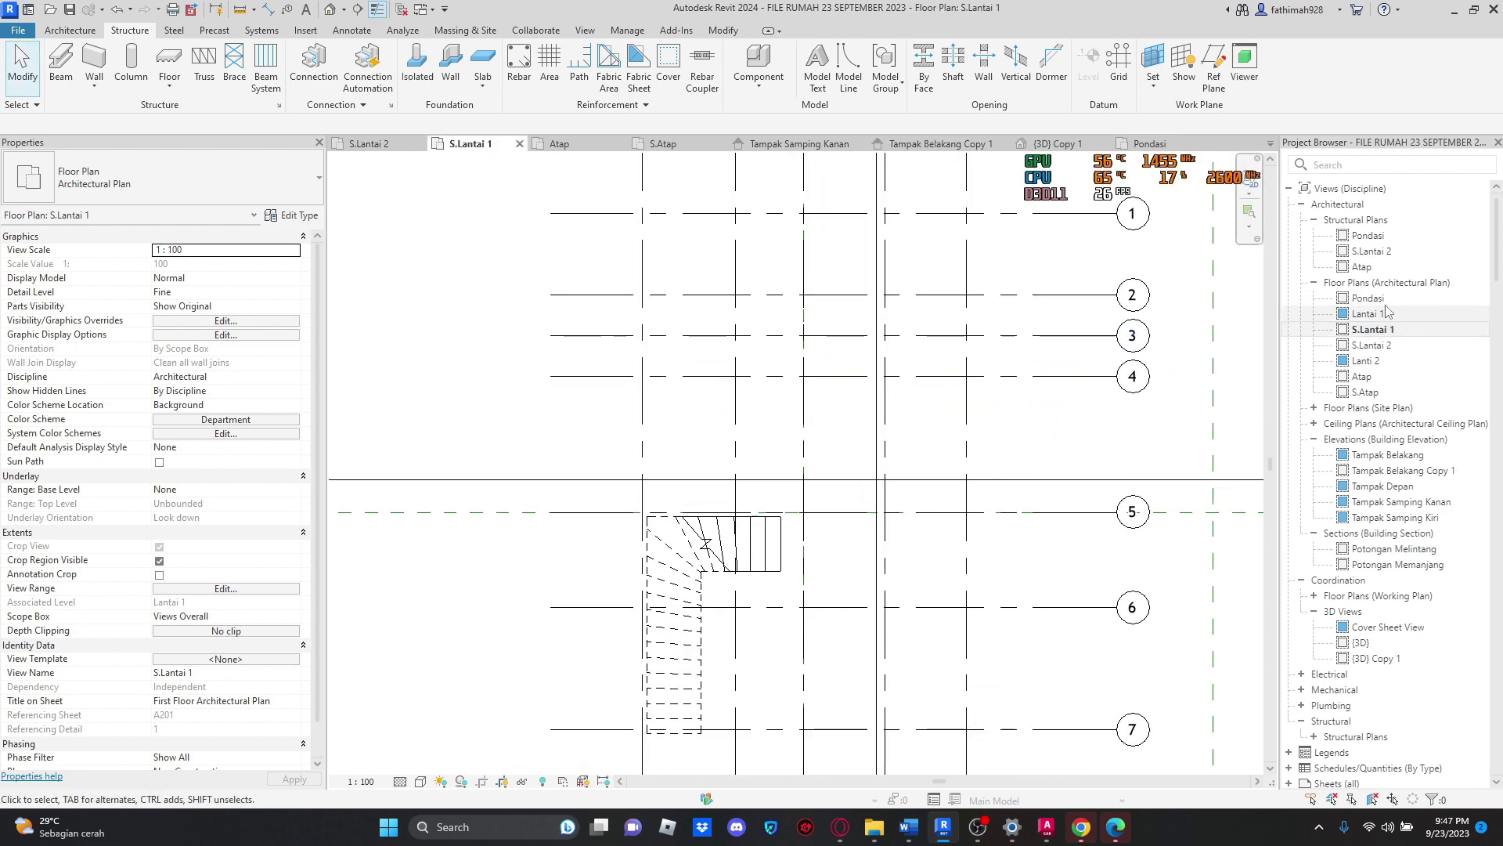
double_click(1367, 300)
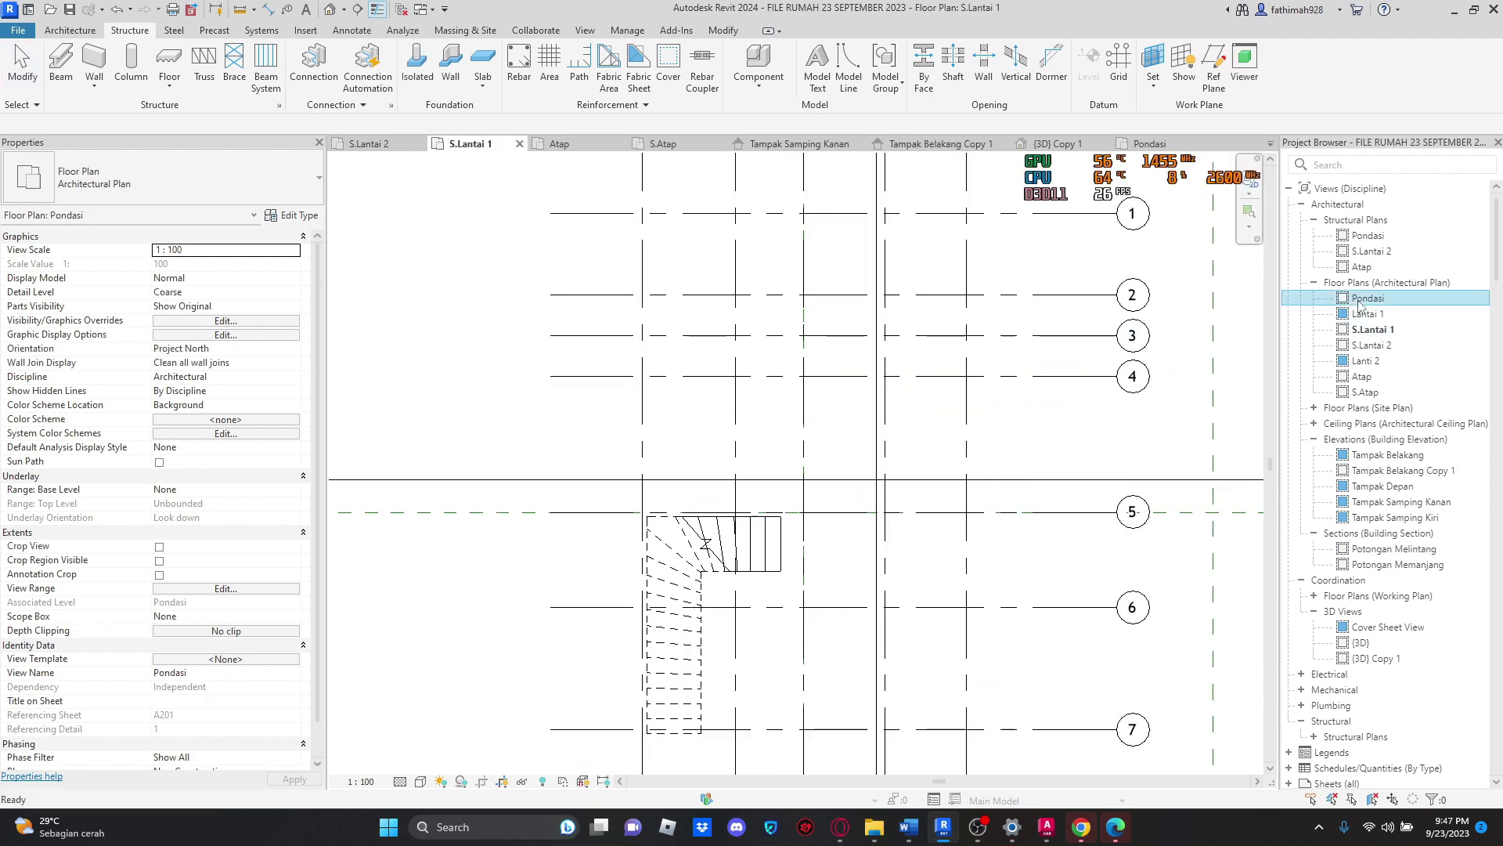
Step: Open the {3D} Copy 1 view and turn off all its model categories in the visibility overrides
double_click(1376, 660)
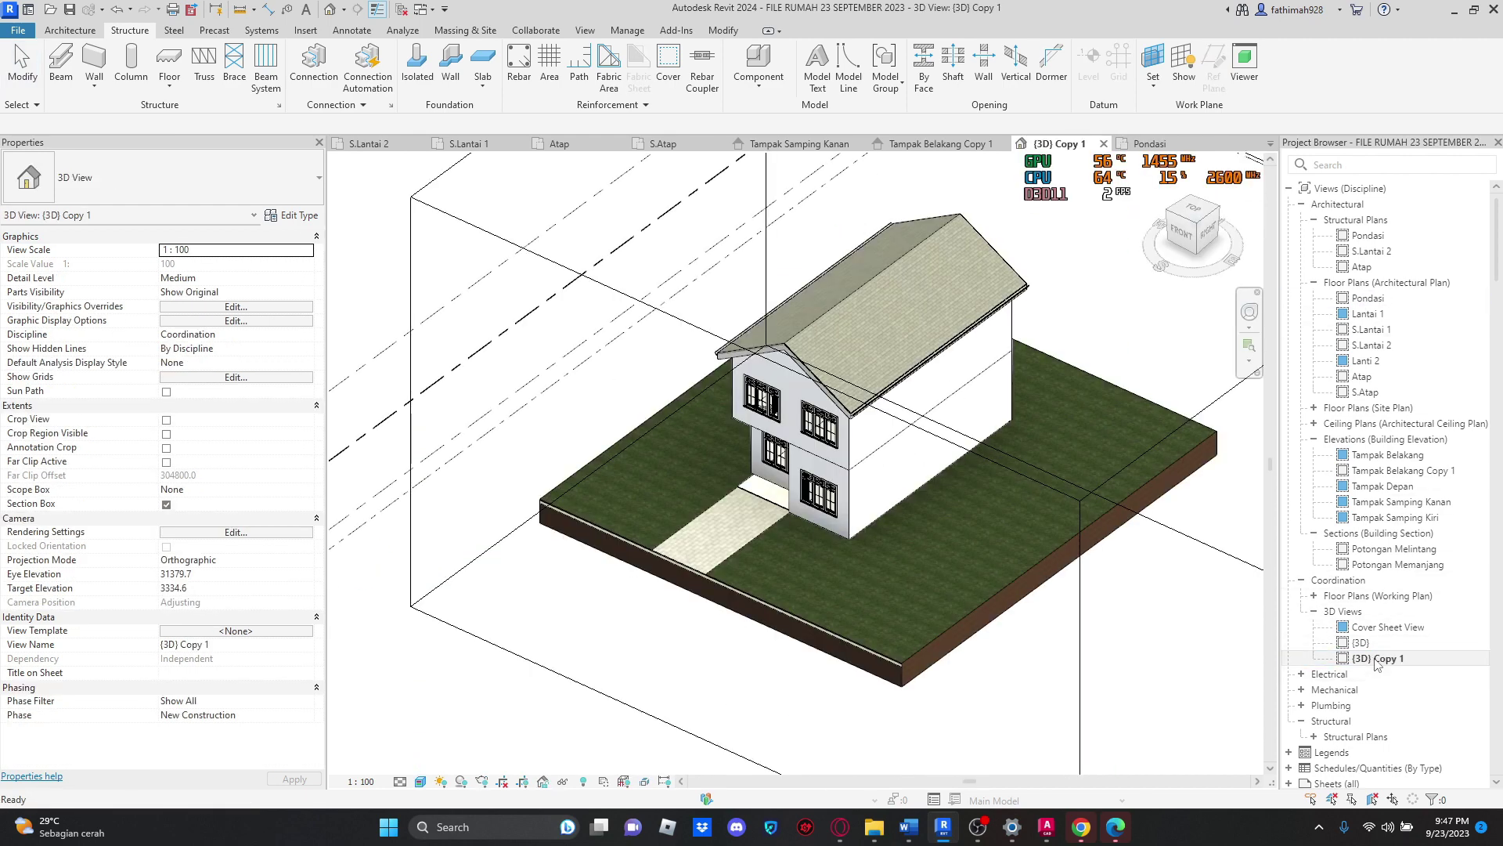
right_click(1378, 662)
key(Escape)
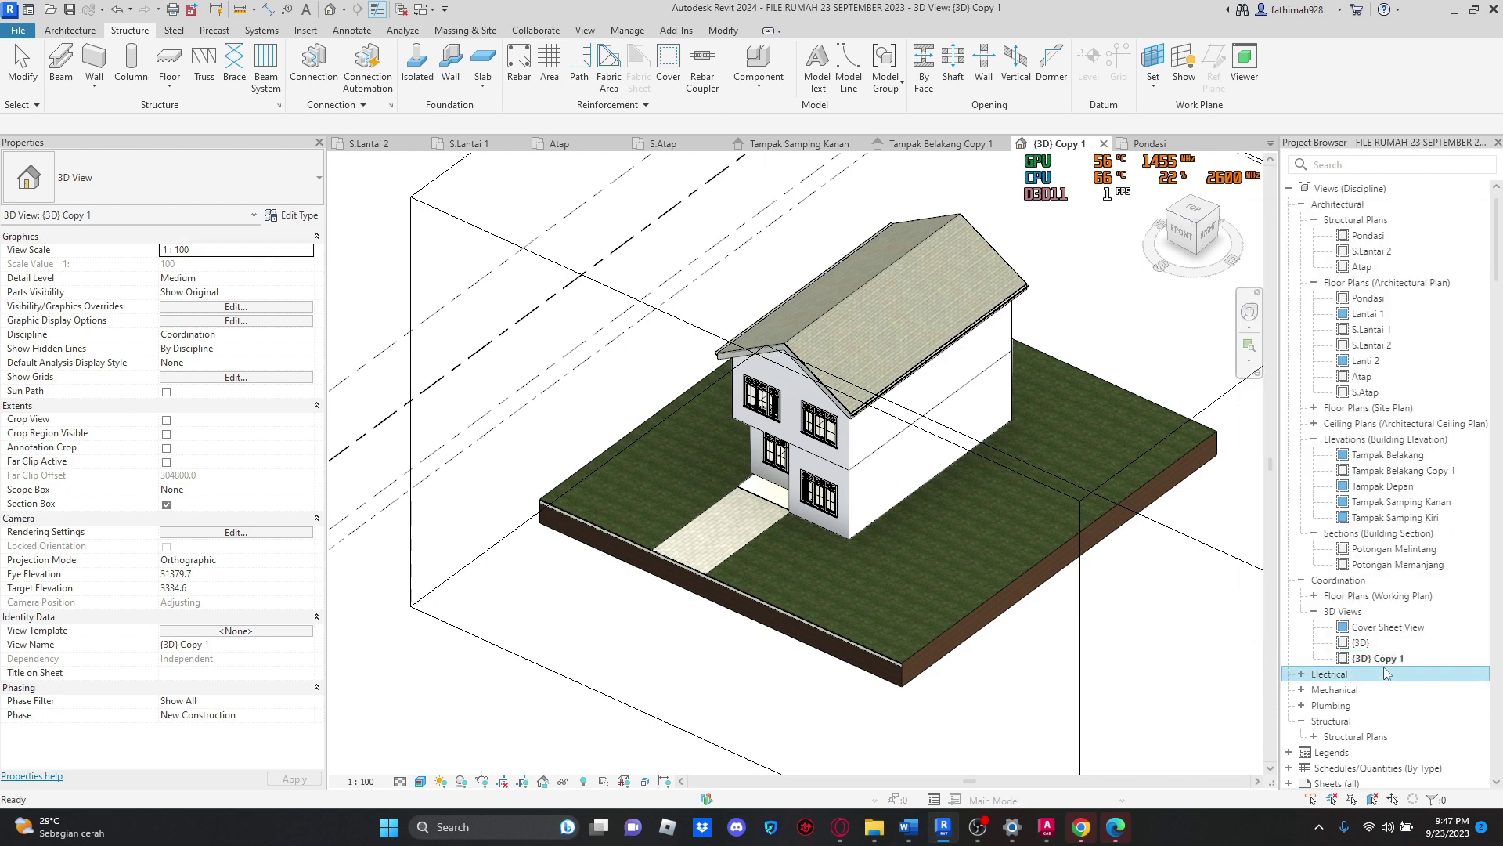
click(197, 307)
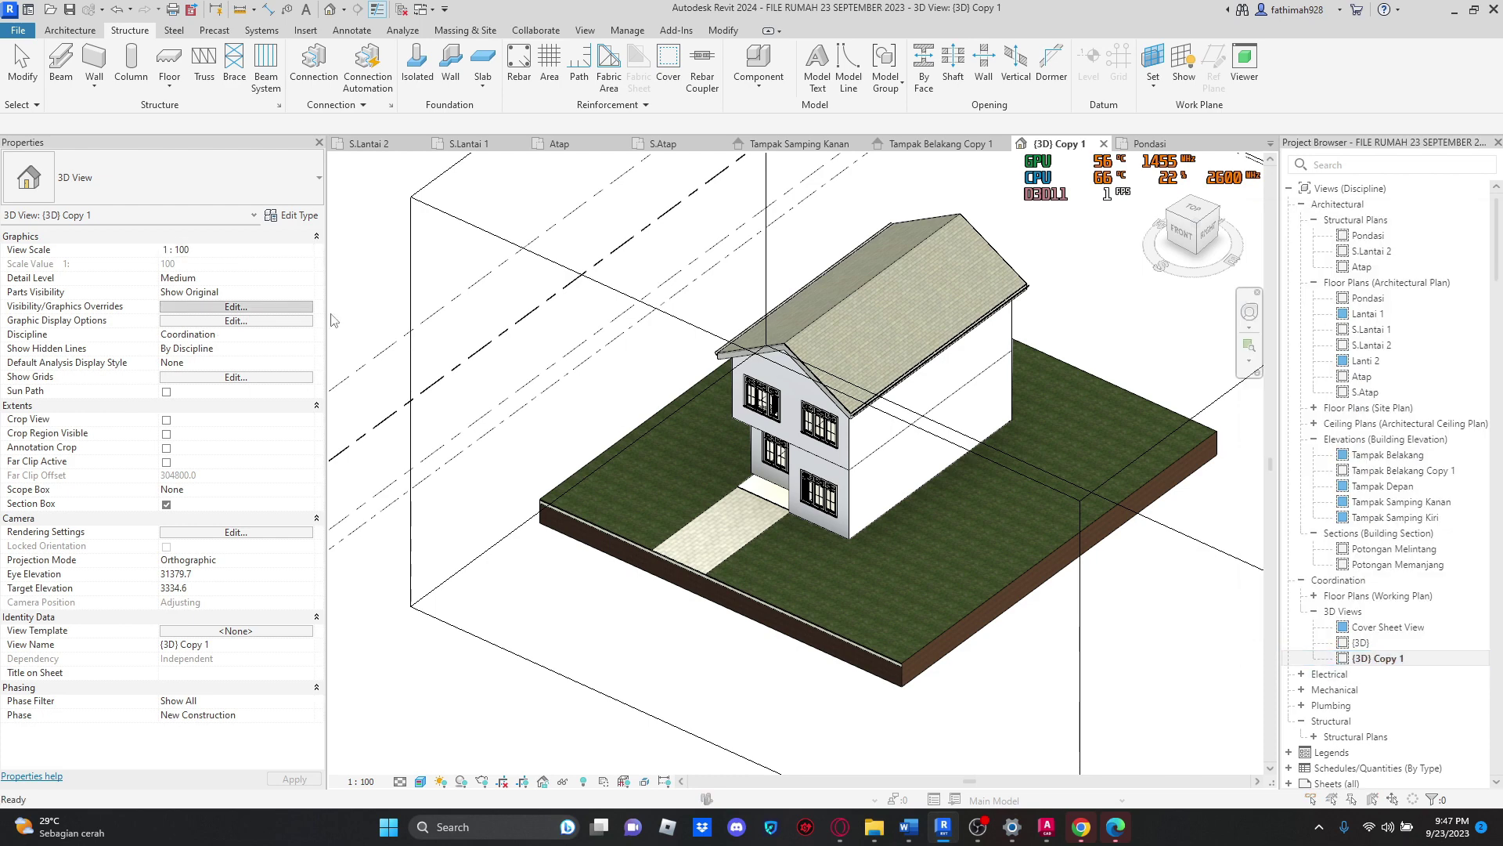
click(562, 267)
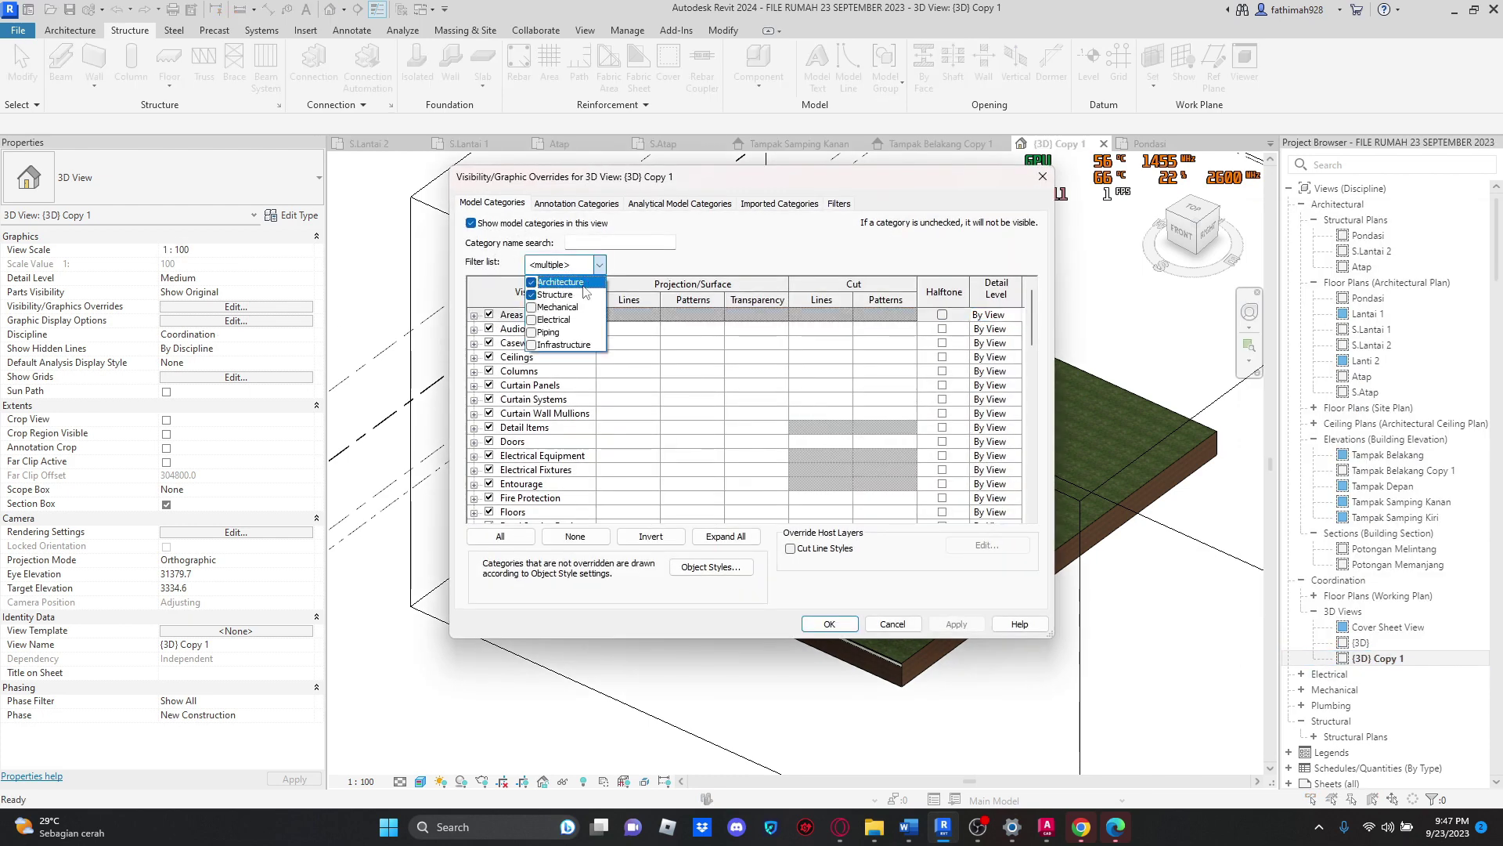
click(505, 323)
click(501, 538)
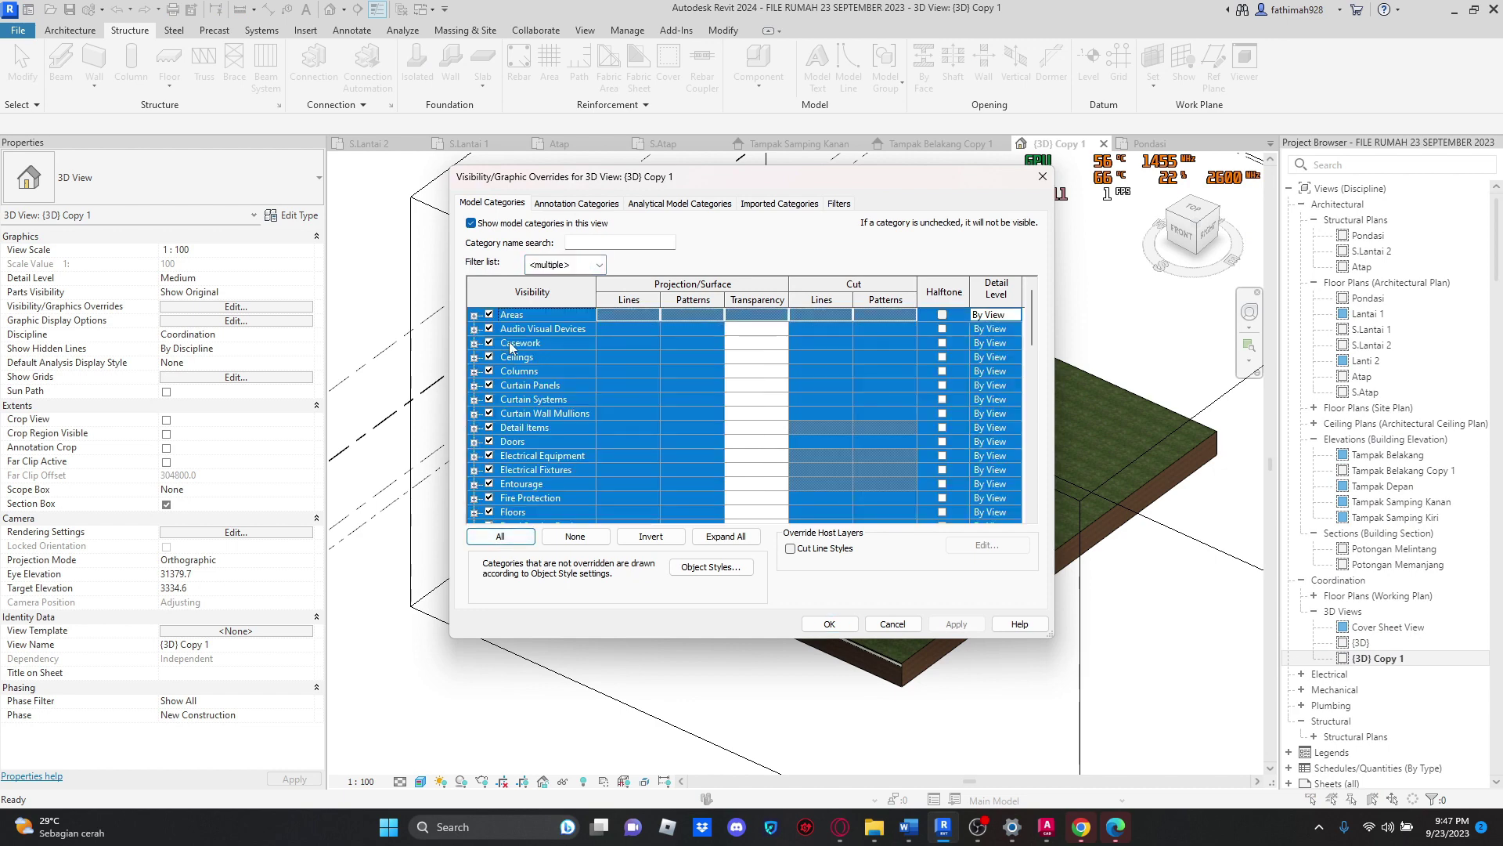
click(485, 539)
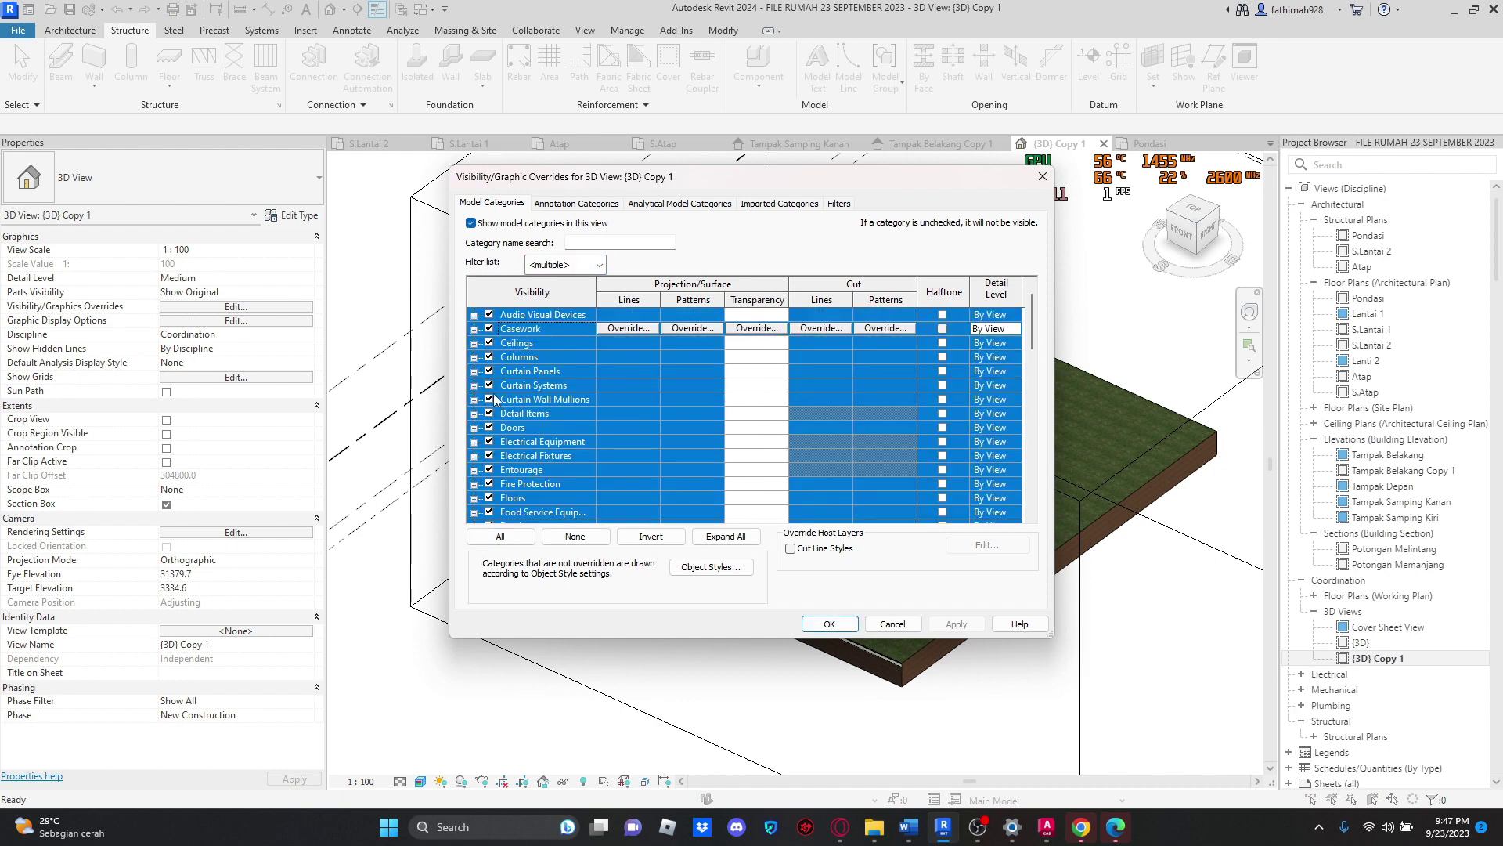
click(495, 390)
click(498, 537)
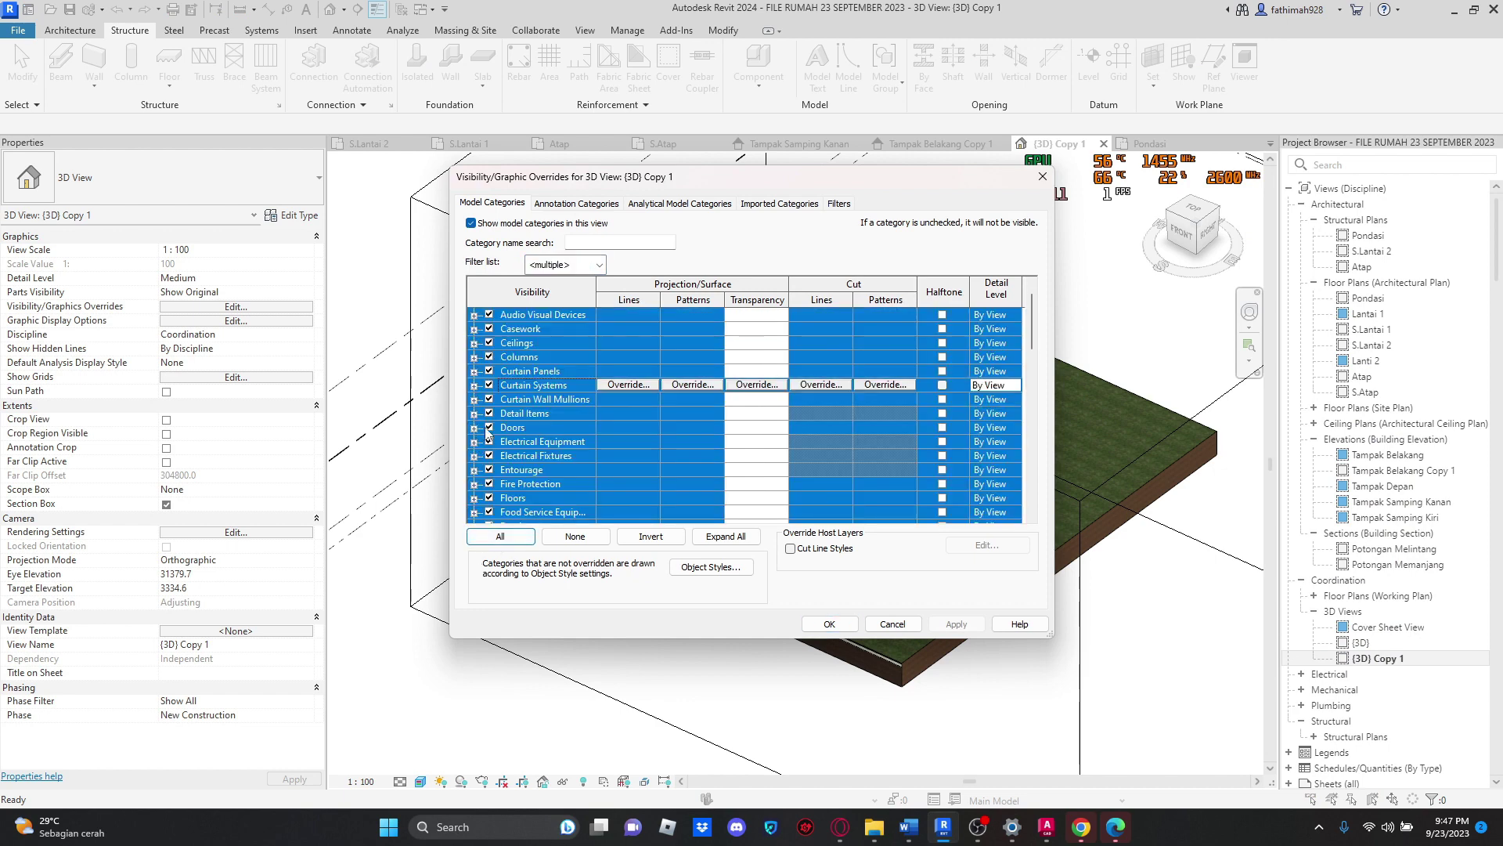
scroll(531, 431, down, 13)
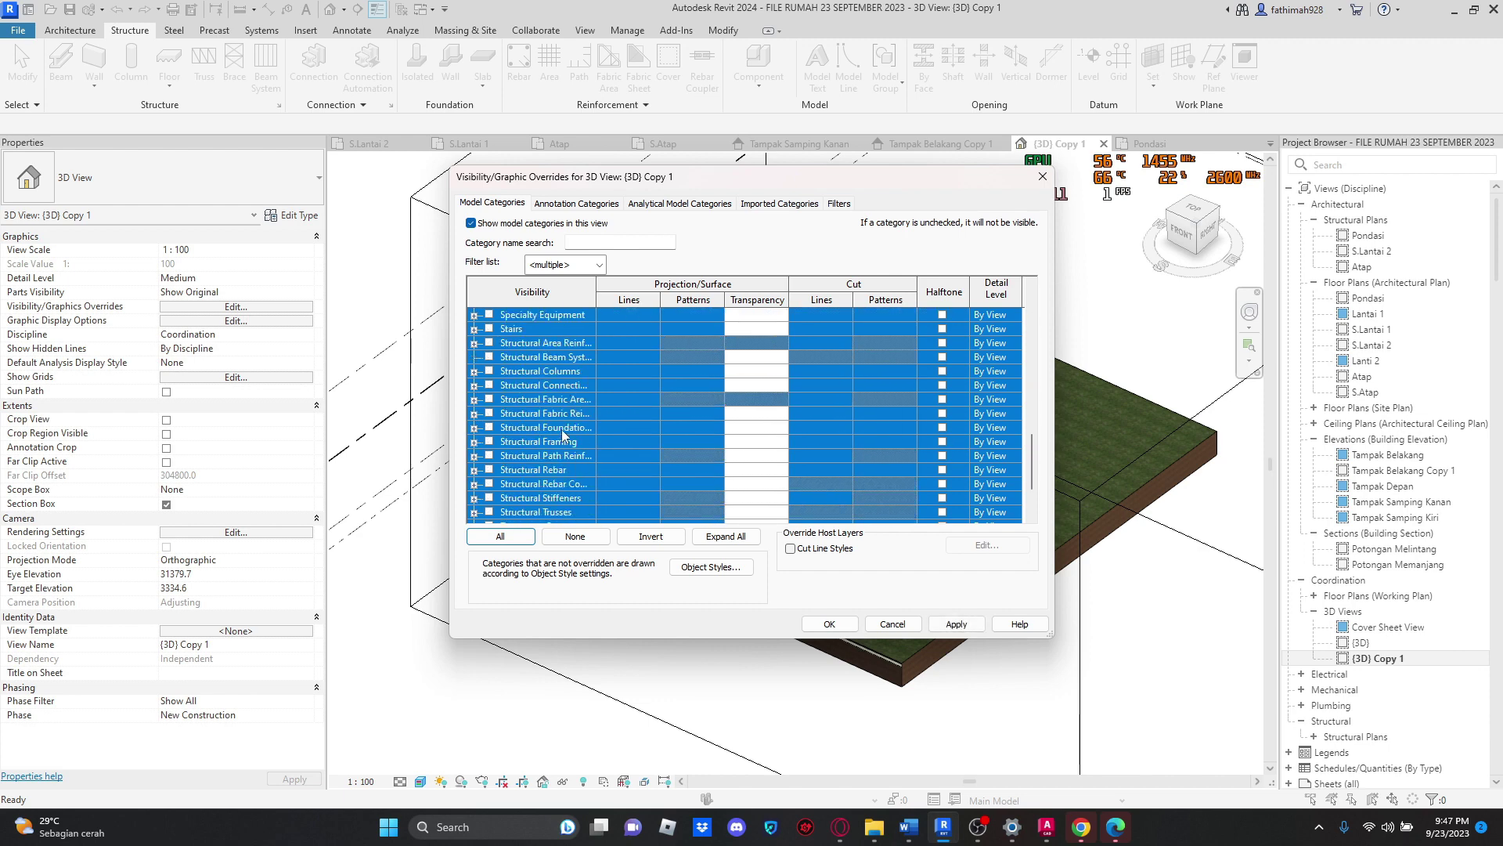
Step: Turn on the structural model categories from Structural Area Reinforcement through Structural Foundations for the {3D} Copy 1 view
click(542, 385)
click(490, 342)
click(490, 356)
click(490, 370)
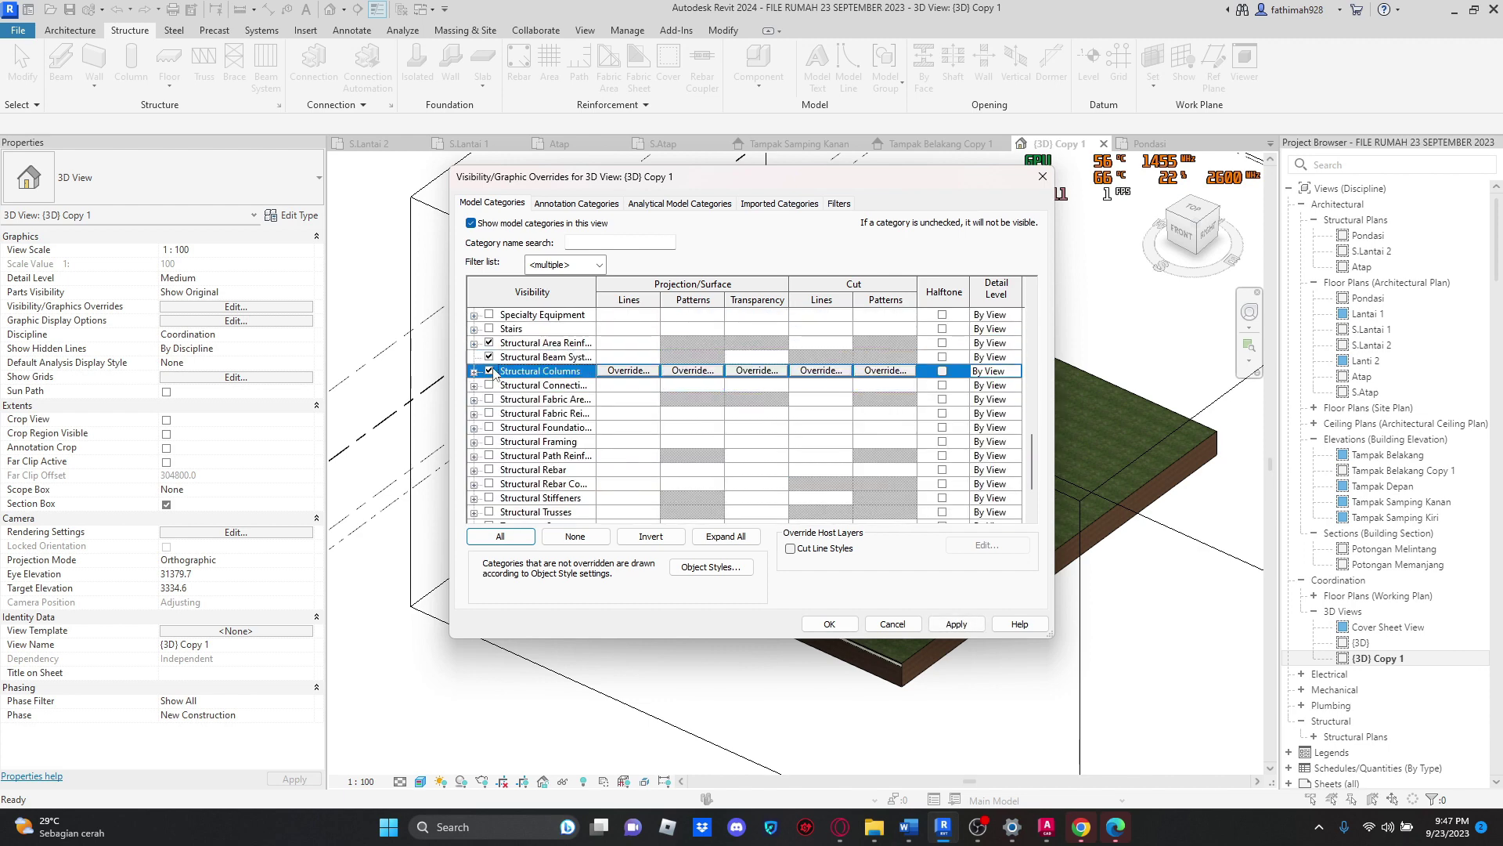
click(490, 384)
click(489, 399)
click(490, 413)
click(489, 427)
Step: Turn on Structural Framing, Path Reinforcement, Rebar, Rebar Couplers, Stiffeners and Trusses for {3D} Copy 1, and accept the overrides
click(490, 441)
click(490, 455)
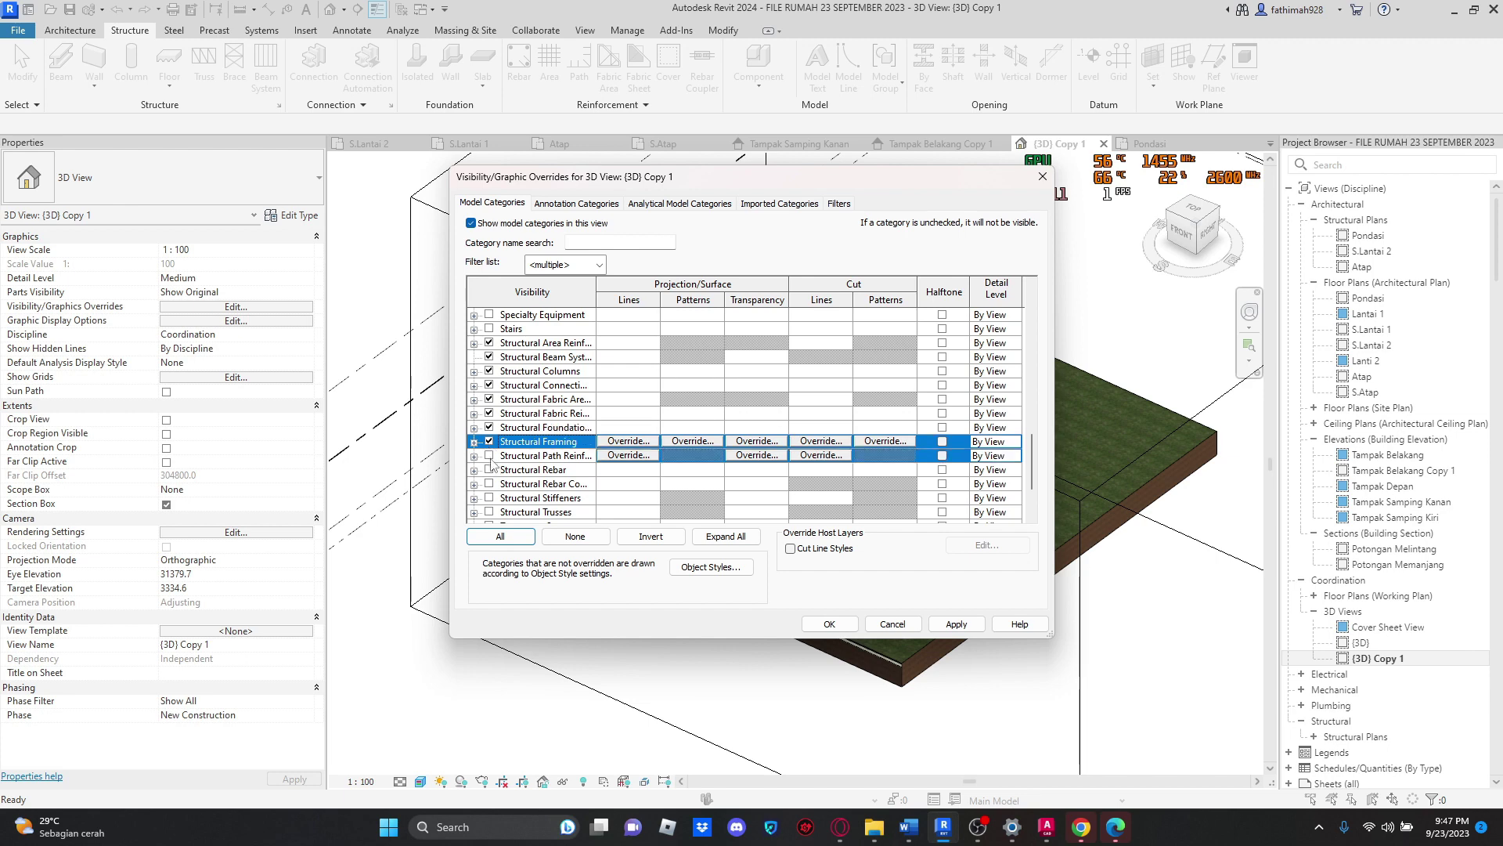
click(489, 469)
click(489, 483)
click(489, 497)
click(490, 497)
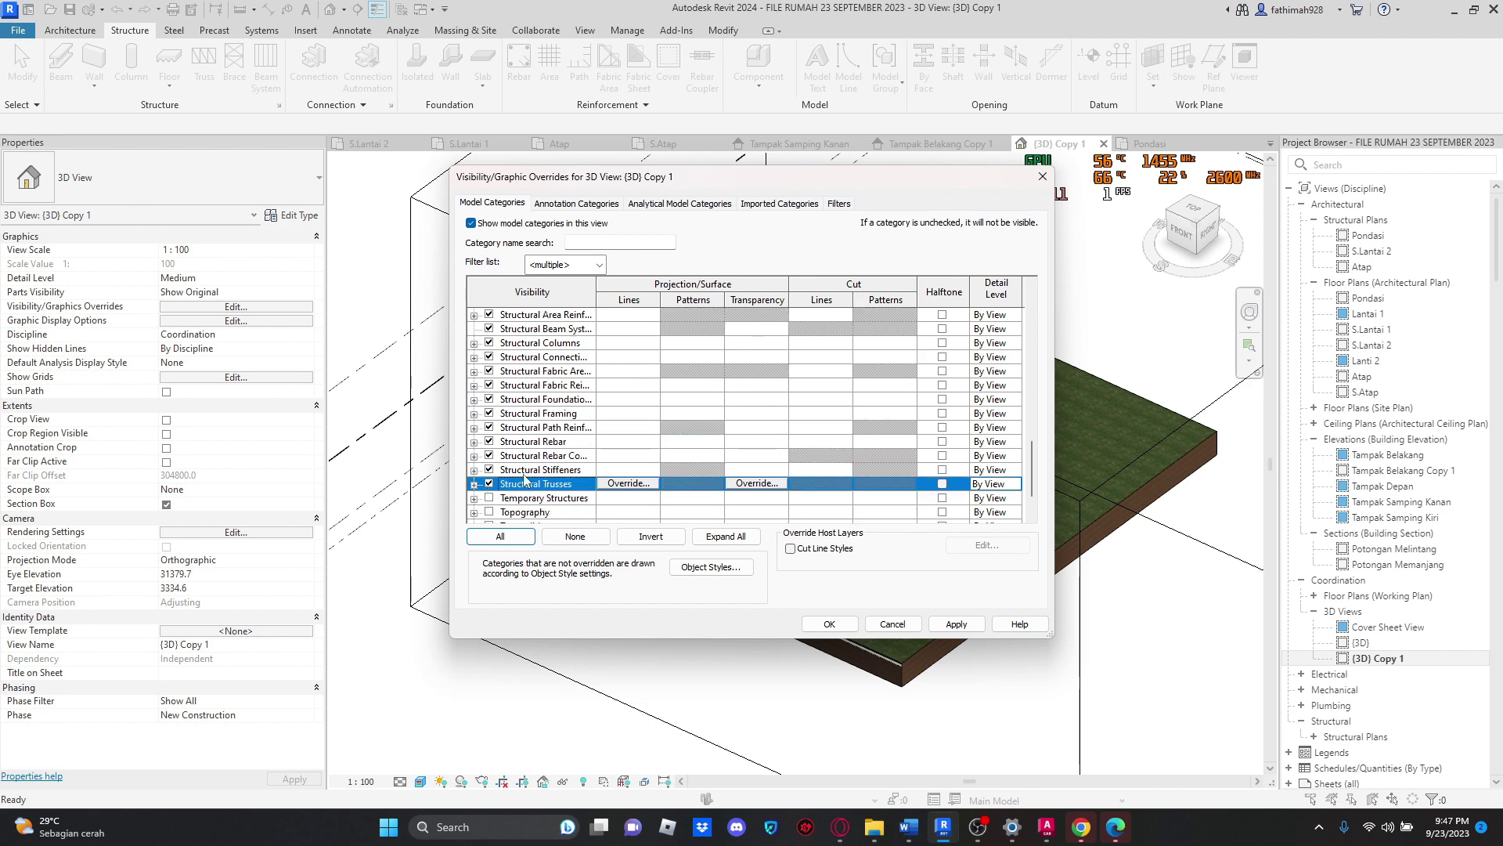
scroll(583, 456, up, 1)
click(830, 623)
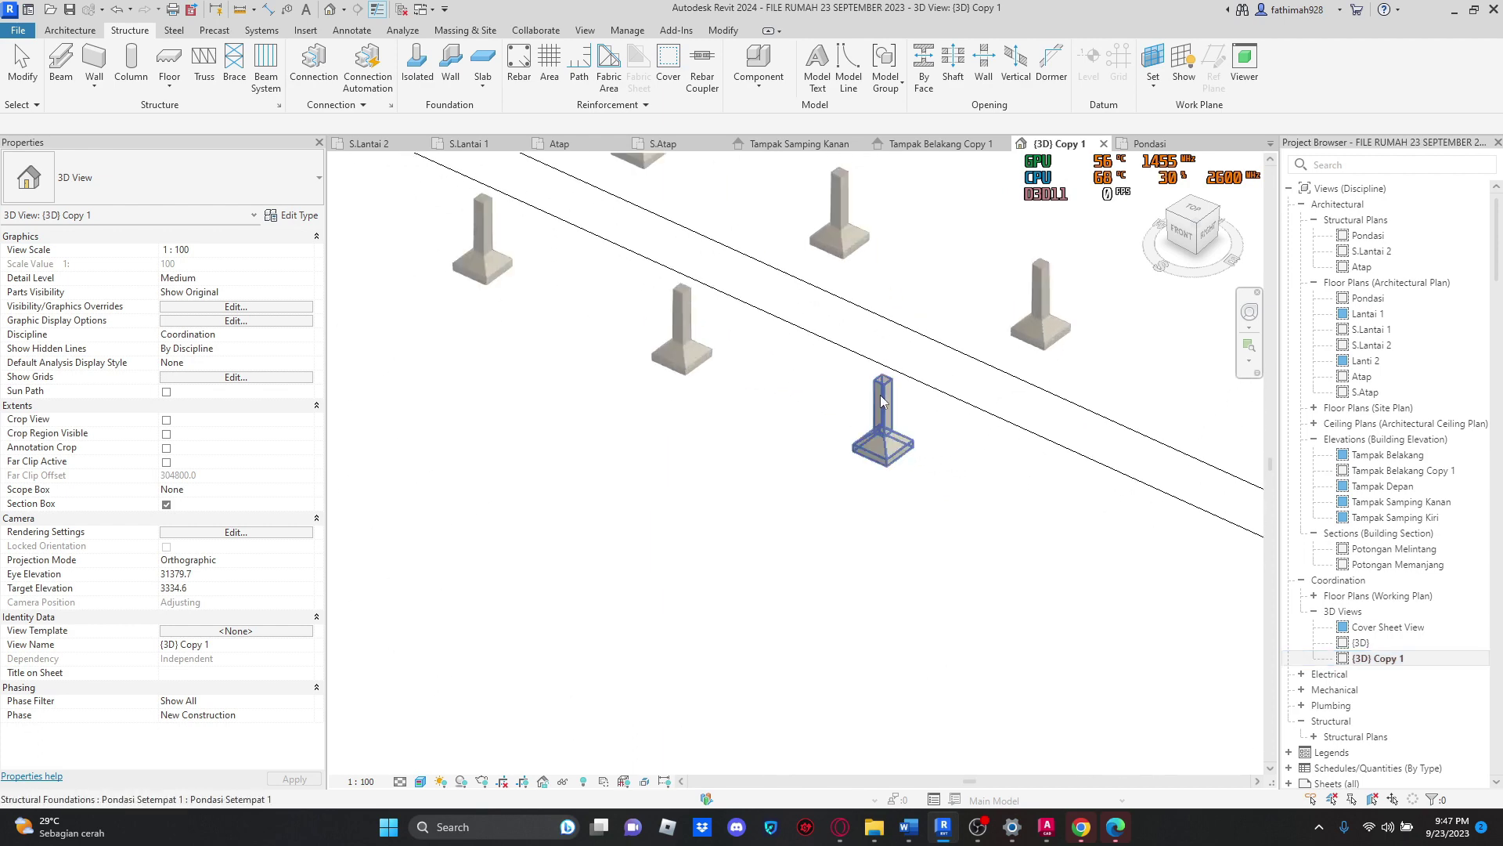
Step: Examine the arrangement of the isolated foundations in the {3D} Copy 1 view from several angles
middle_drag(949, 415, 908, 619)
scroll(909, 618, down, 5)
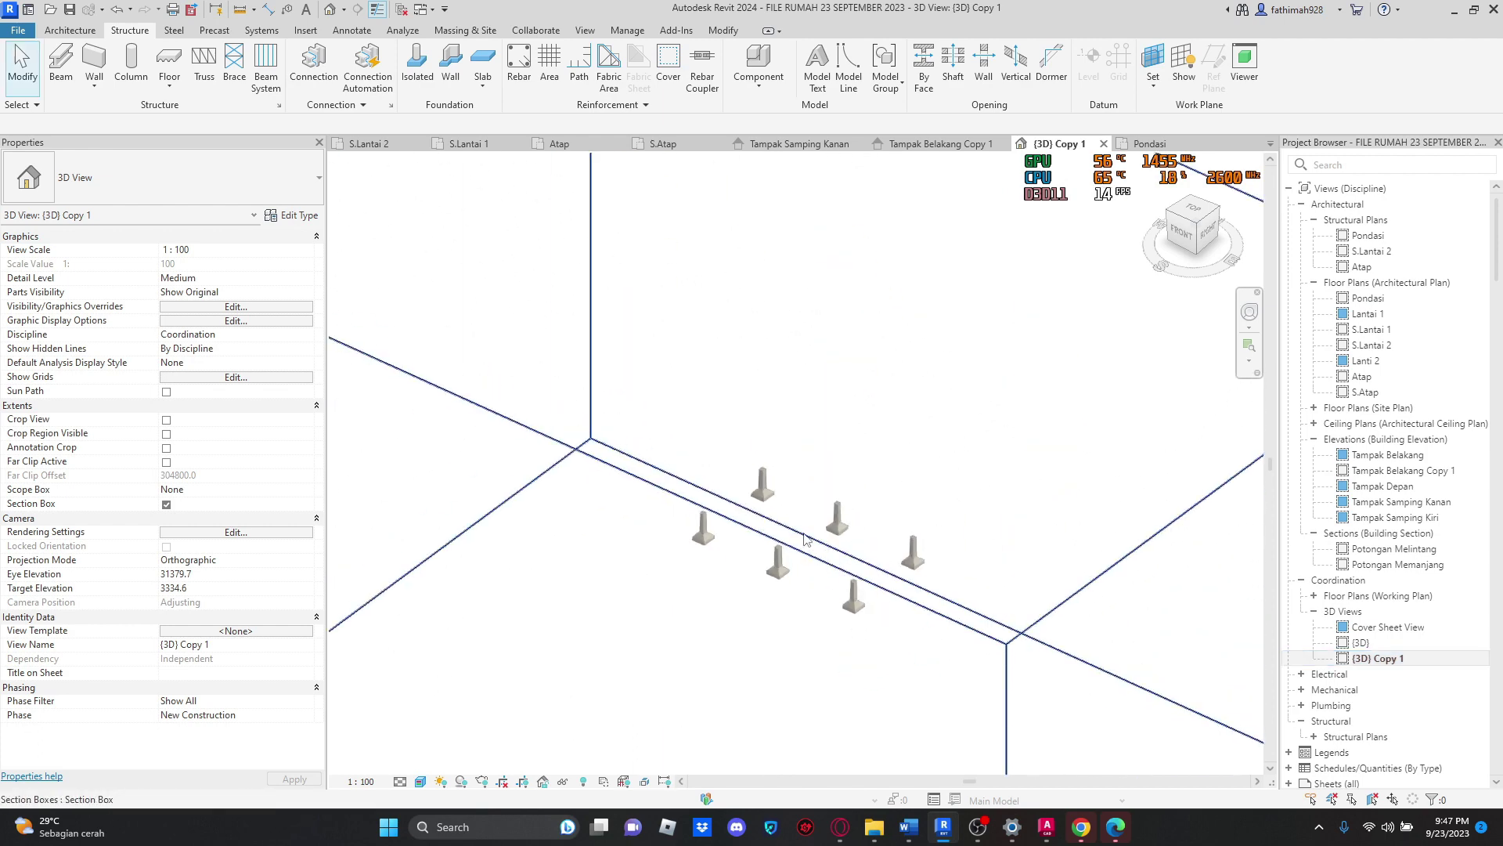
click(1180, 233)
drag(1259, 243, 1292, 228)
scroll(631, 566, up, 3)
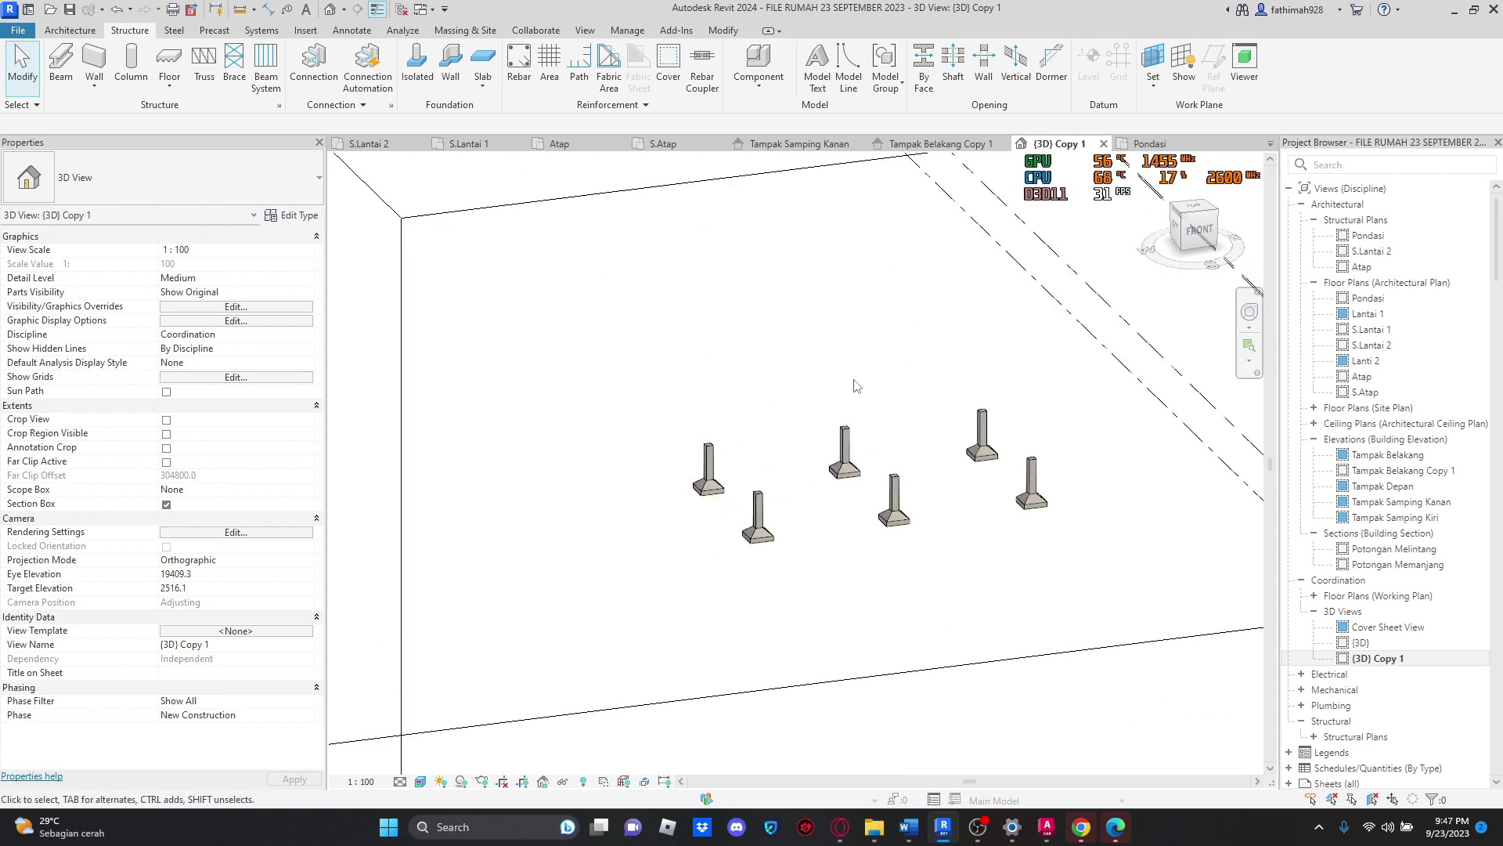
middle_drag(855, 381, 649, 444)
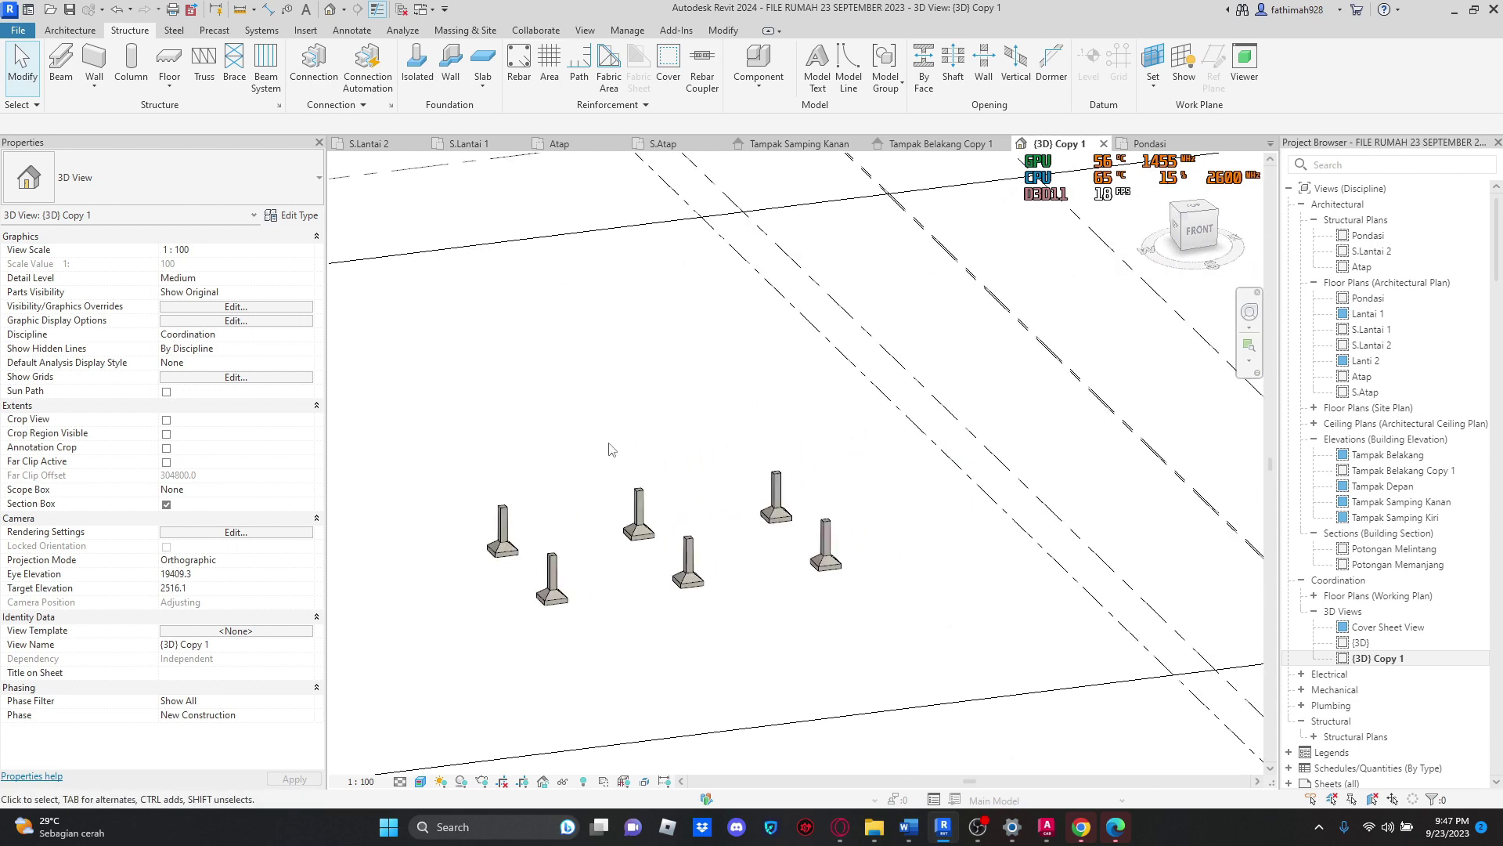